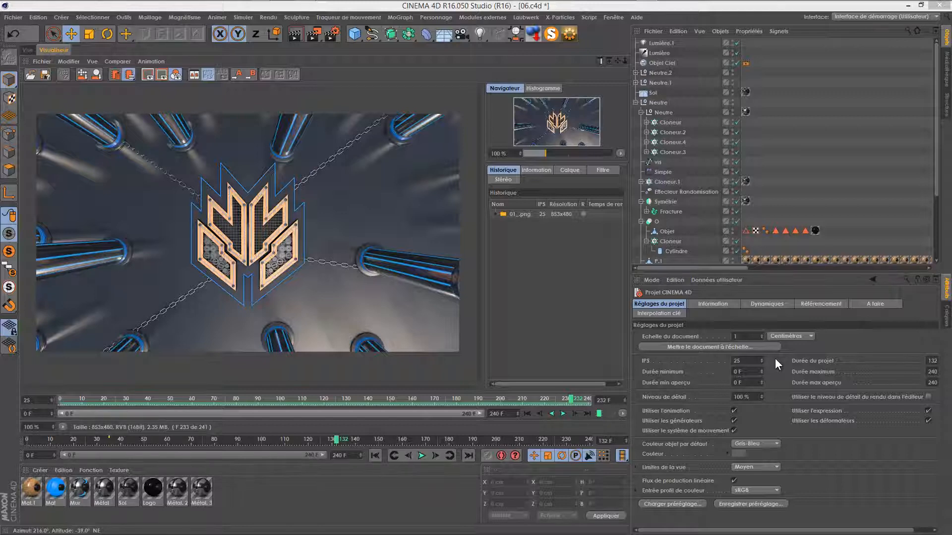
Play the rendered image sequence from its start and move through it to frame 136
click(600, 272)
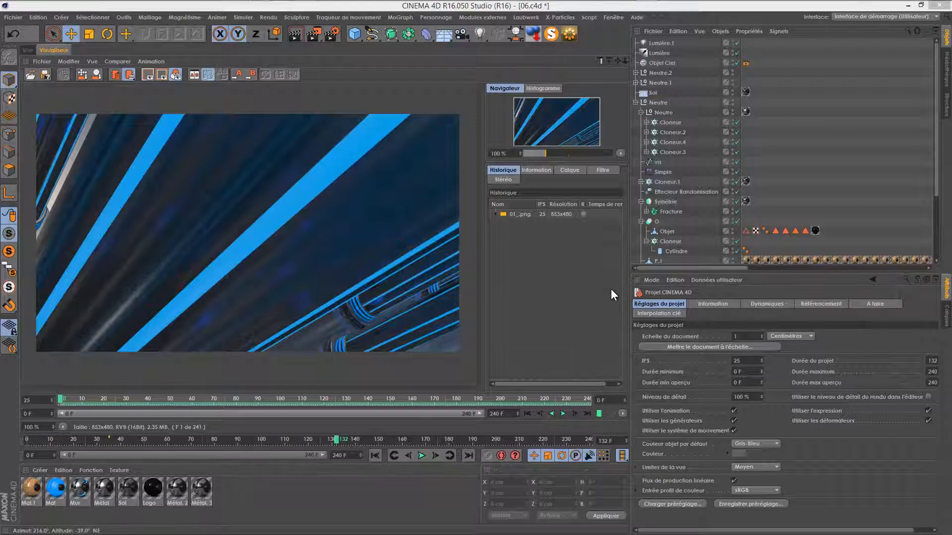
click(561, 414)
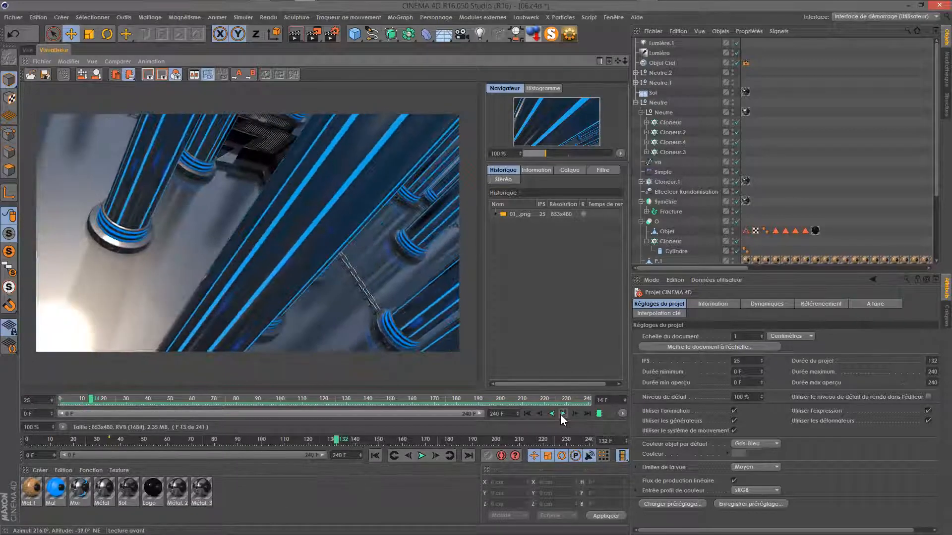
drag(123, 398, 359, 404)
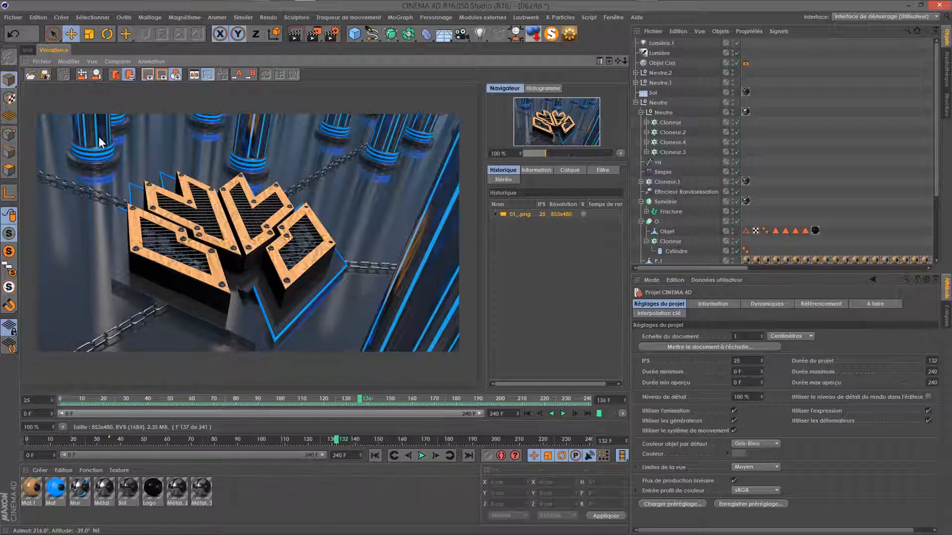
Return to the 3D view, open the render settings and check the start and end frames of the output
click(26, 50)
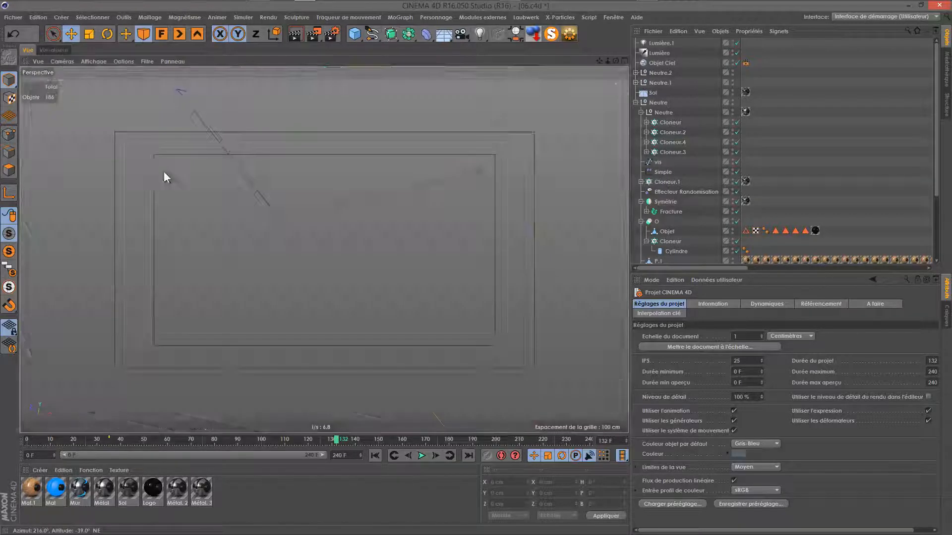
click(324, 36)
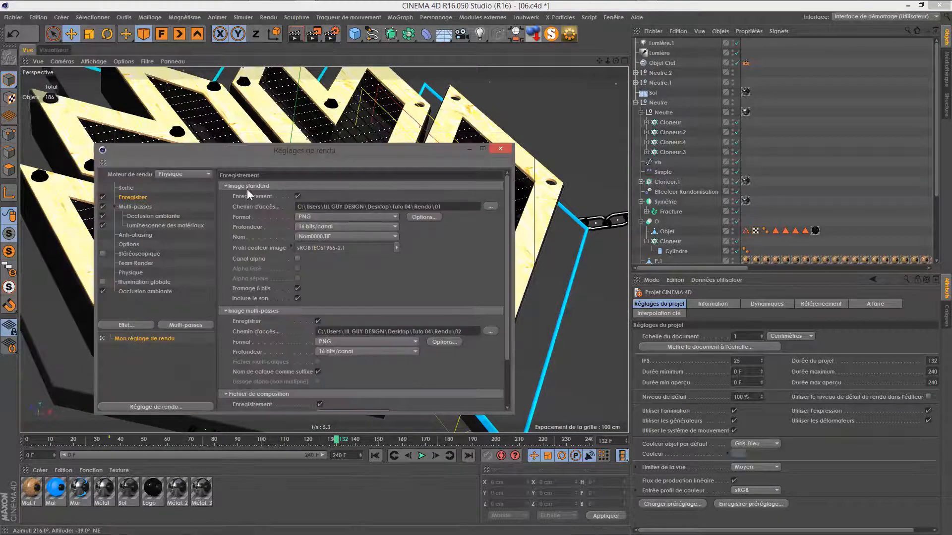
click(126, 188)
double_click(327, 309)
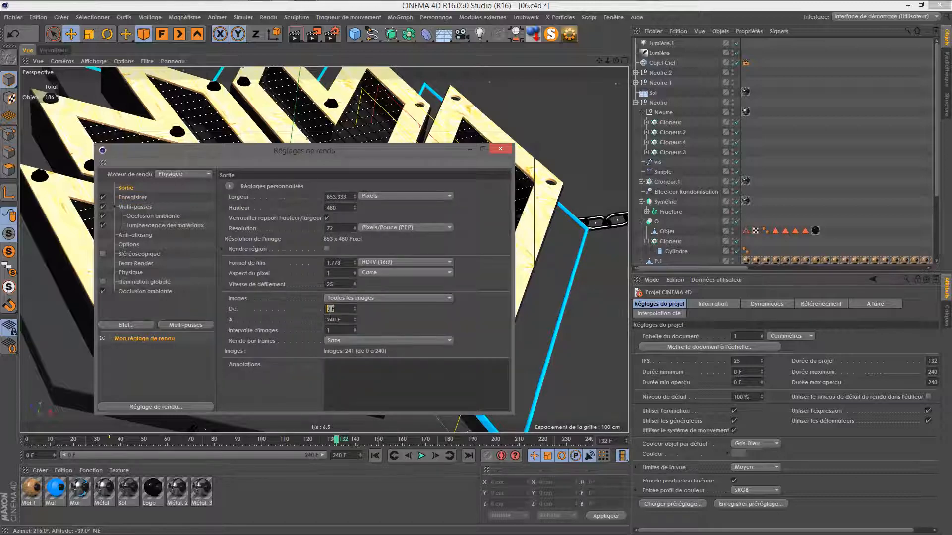
click(341, 319)
Review the standard and multi-pass save settings and make sure saving the After Effects composition file is enabled
click(142, 200)
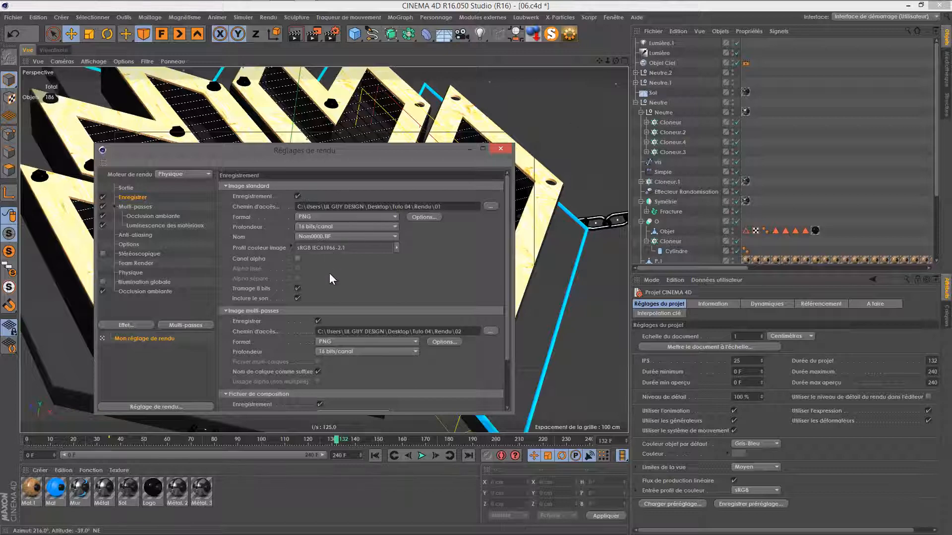
scroll(333, 193, down, 3)
drag(333, 193, 328, 329)
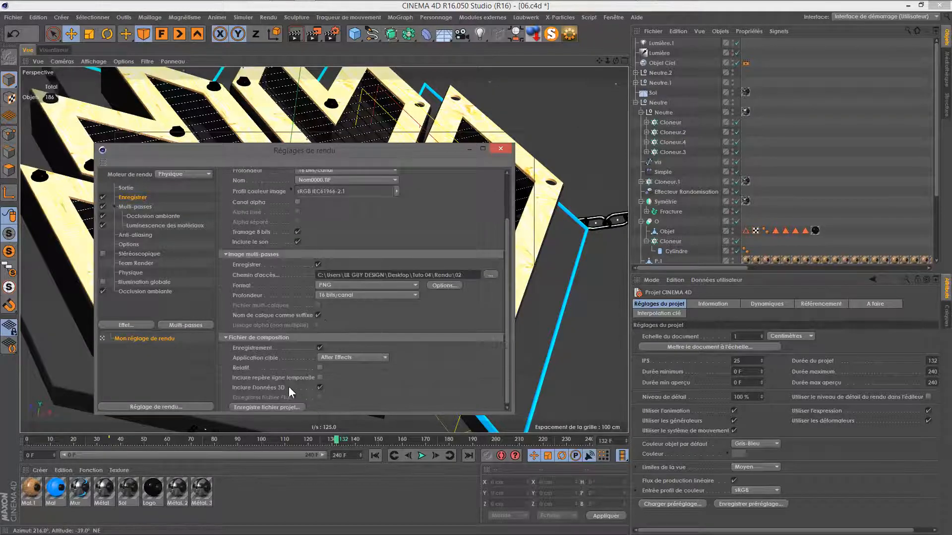
scroll(293, 369, down, 1)
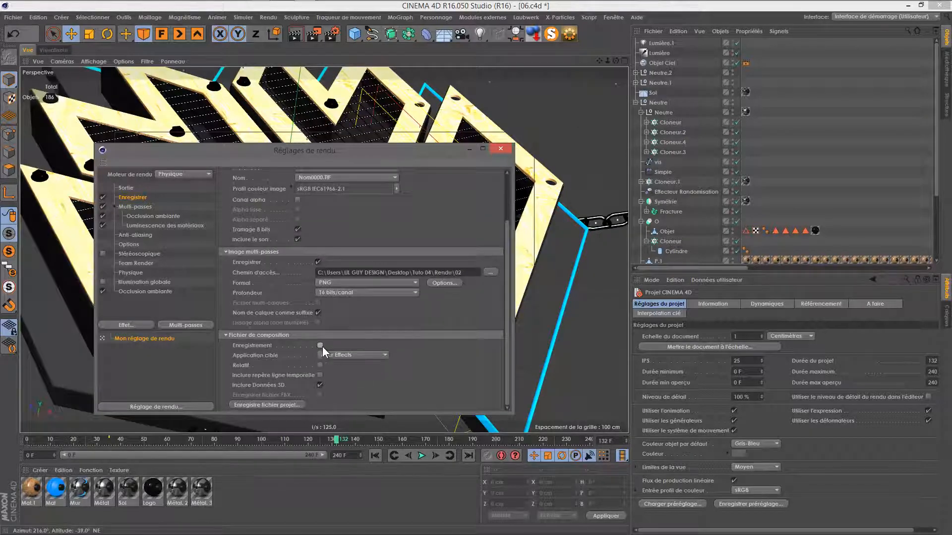
click(321, 345)
Collapse Neutre, expand Neutre.1 and Neutre.2, and delete Lumière.1, Lumière and Objet Ciel from the scene
click(634, 103)
click(647, 101)
click(636, 82)
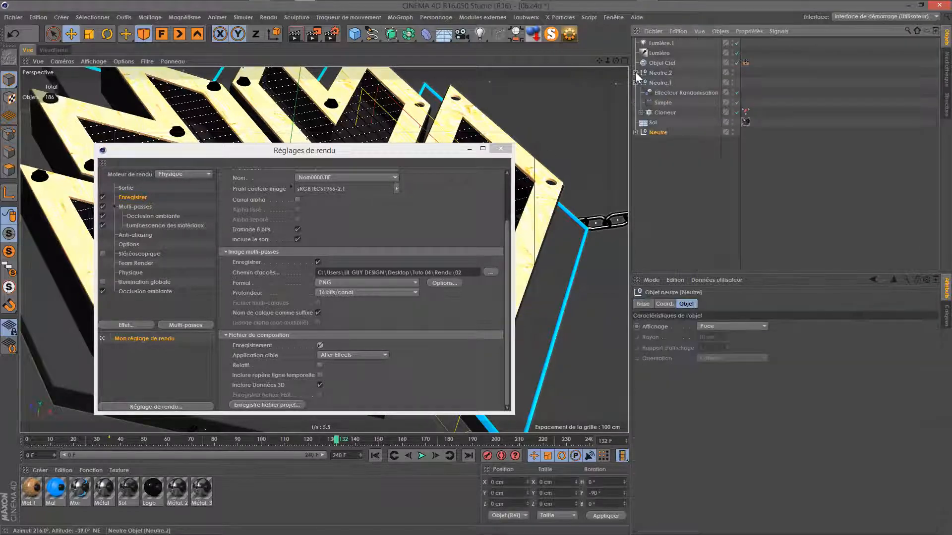
click(635, 72)
drag(664, 66, 676, 31)
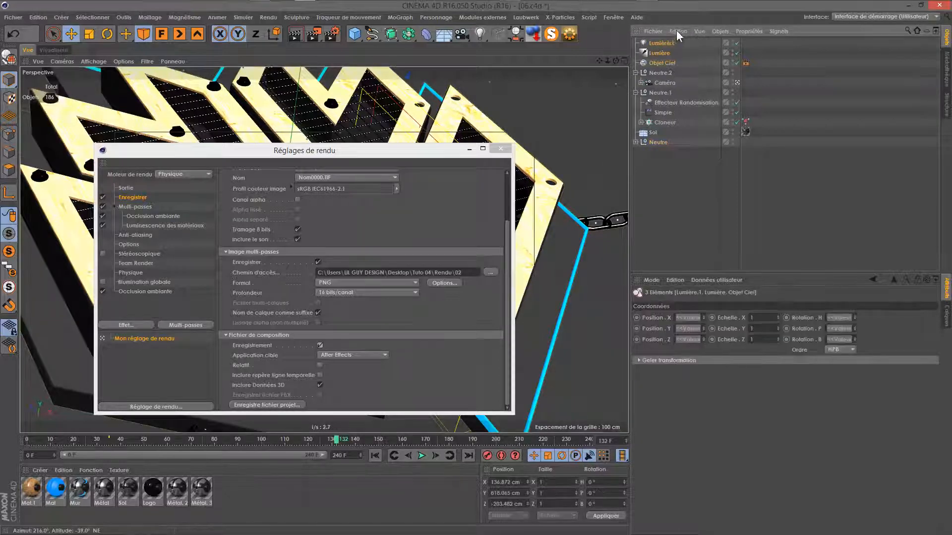
click(676, 30)
click(690, 106)
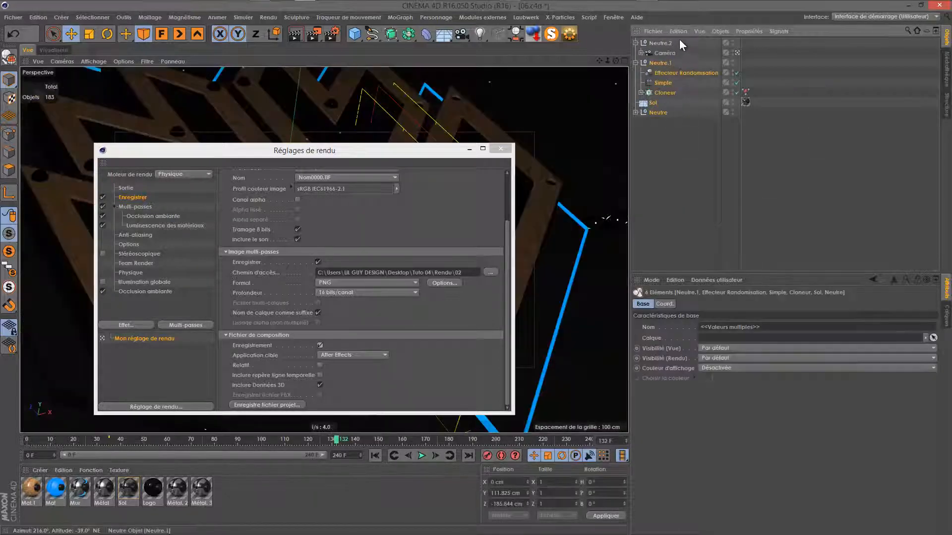
Delete Neutre.1 with its children, Sol, Neutre and the light under Caméra, leaving only Neutre.2 and its camera
click(678, 30)
click(690, 105)
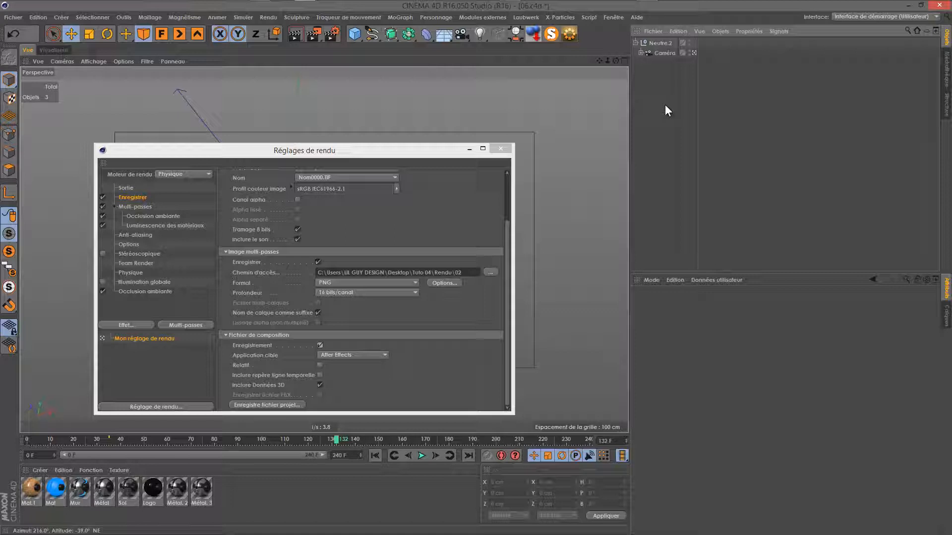
click(639, 52)
click(666, 63)
click(677, 31)
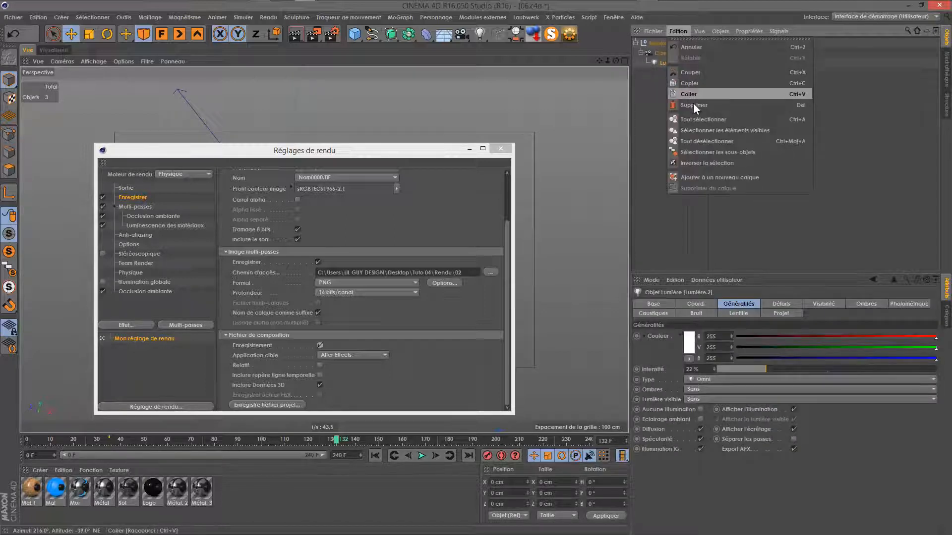
click(693, 106)
Save the compositing project file from the render settings under the name Ae in the Tuto 04 folder
click(398, 359)
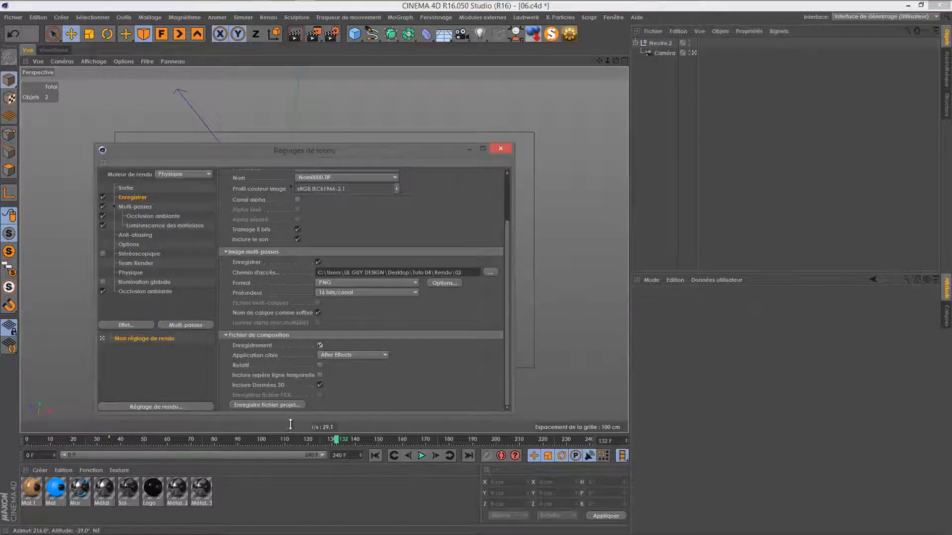
click(285, 405)
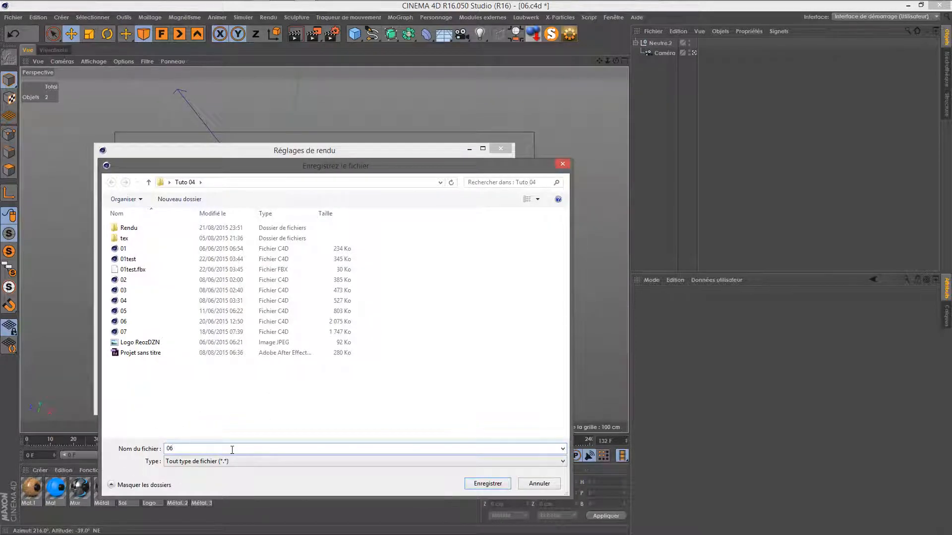
double_click(232, 450)
text(Ae)
key(Return)
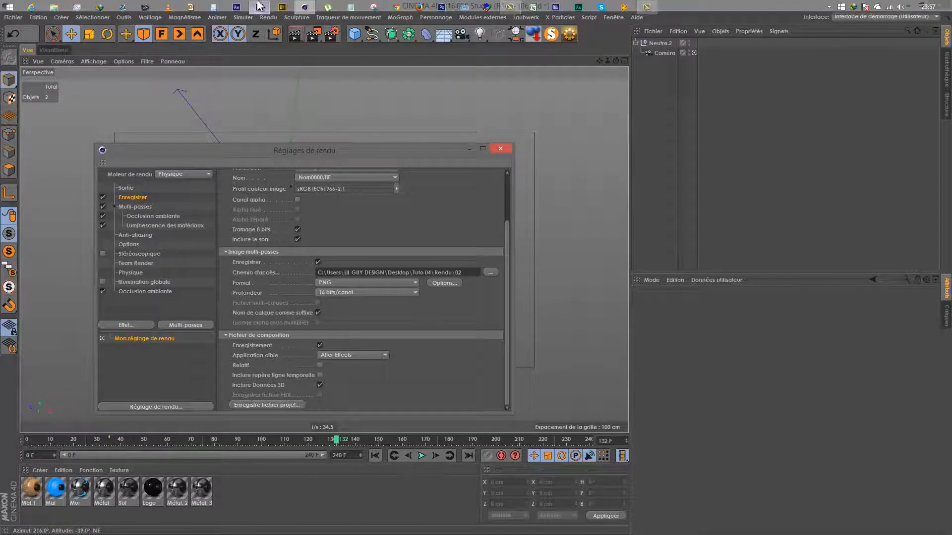
Switch to After Effects and open the exported Ae project from Tuto 04, showing all file formats
click(258, 5)
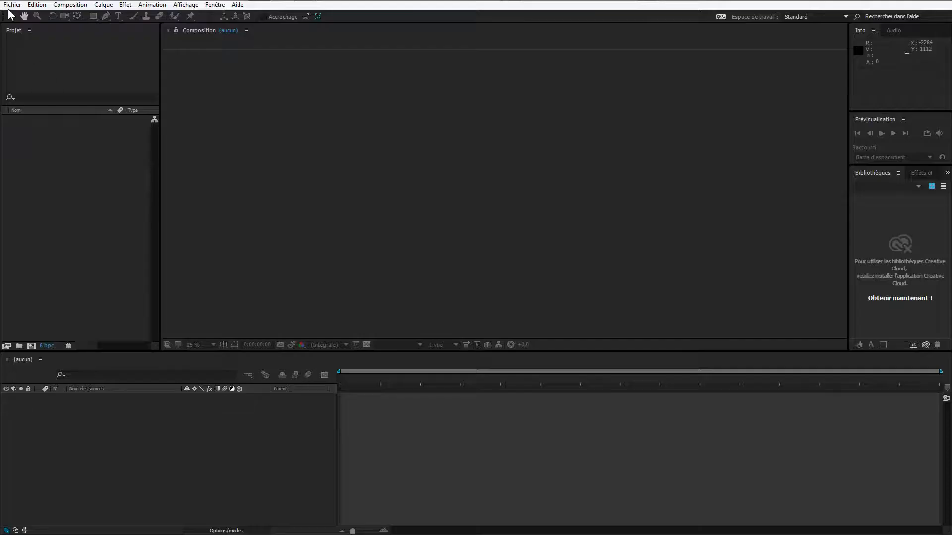
click(9, 6)
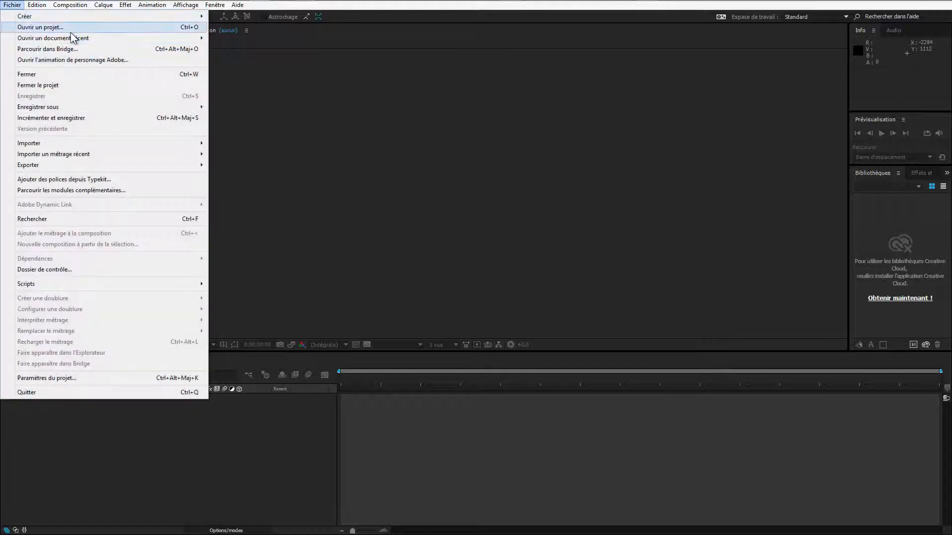
click(75, 28)
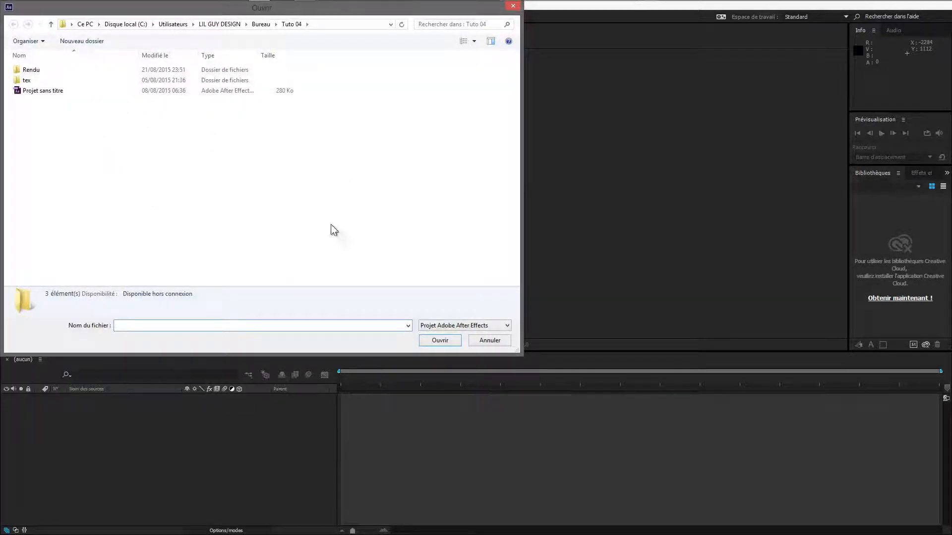
click(434, 327)
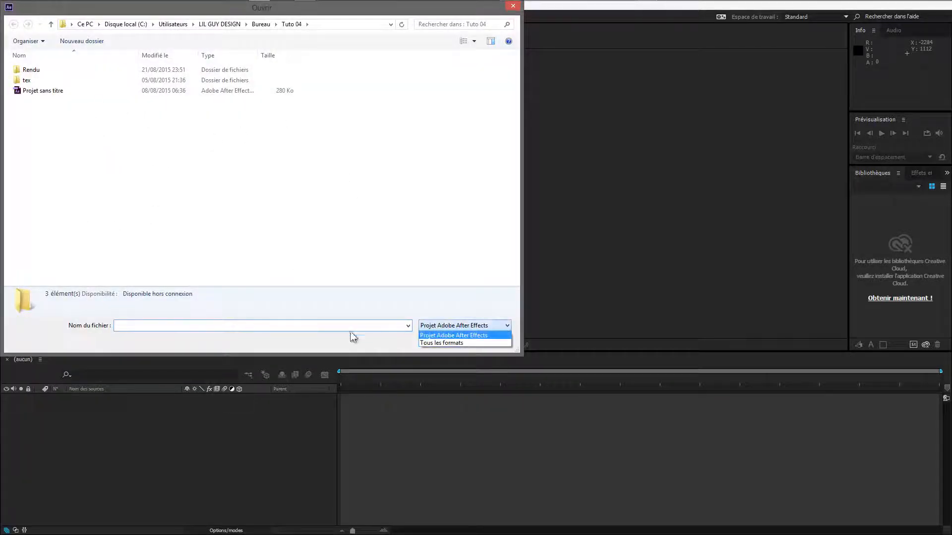
click(427, 353)
double_click(32, 185)
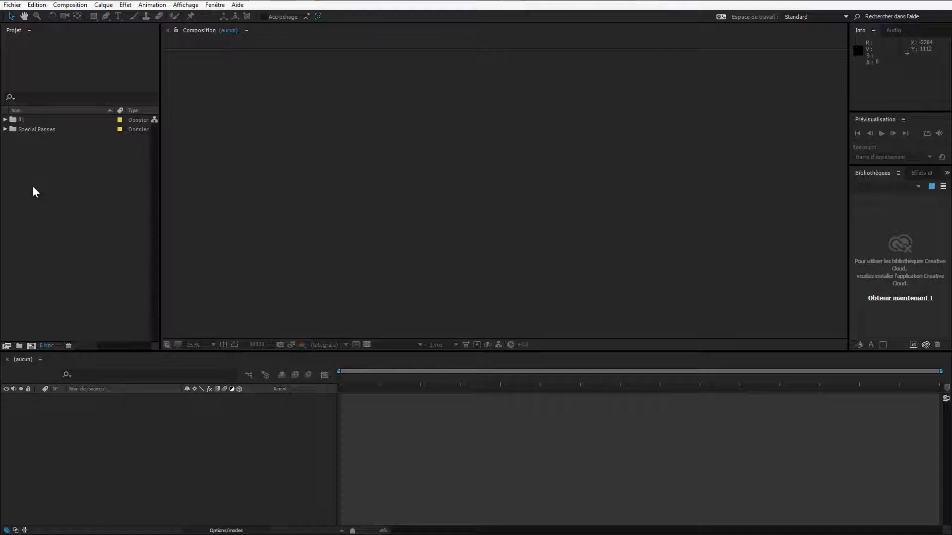
Open composition 01 from the 01 folder, enlarge its preview to 100 % and scrub to 0:00:03:15
click(5, 120)
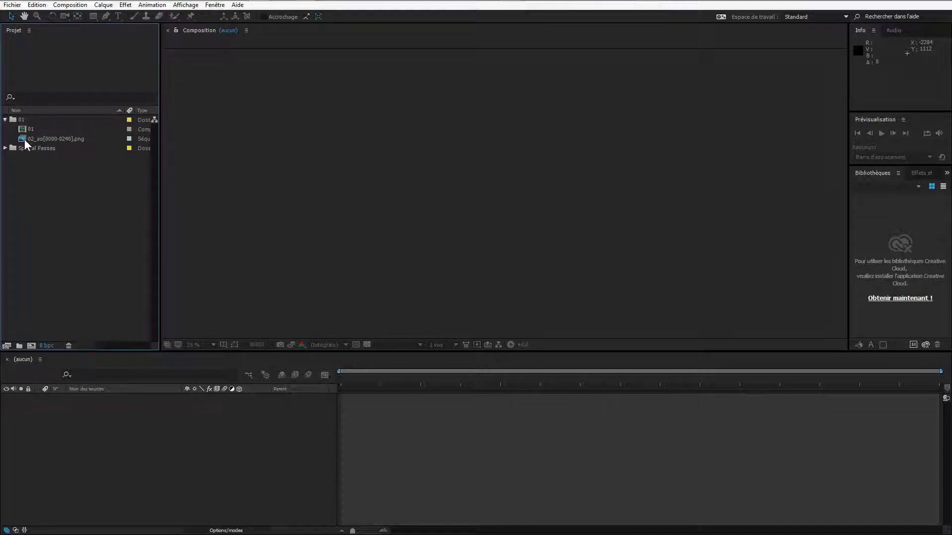
double_click(29, 129)
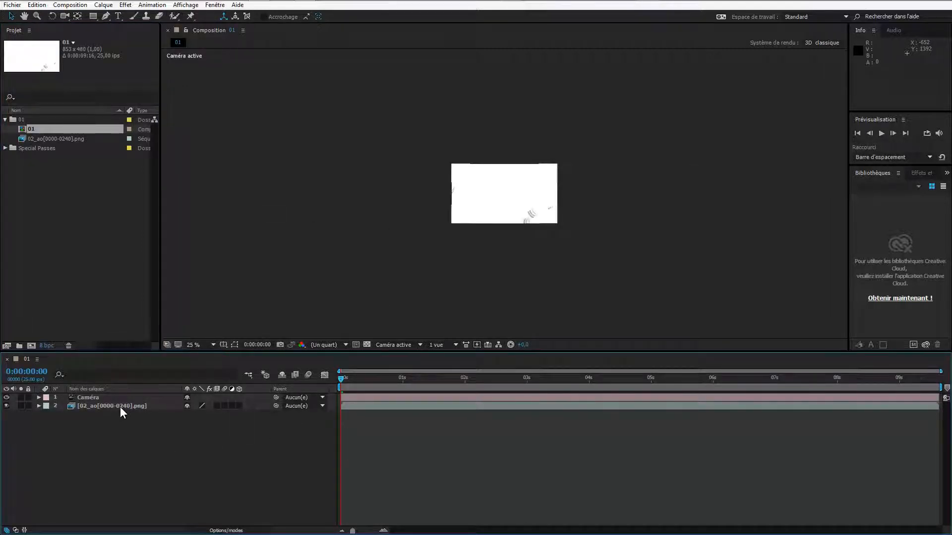
scroll(563, 206, up, 2)
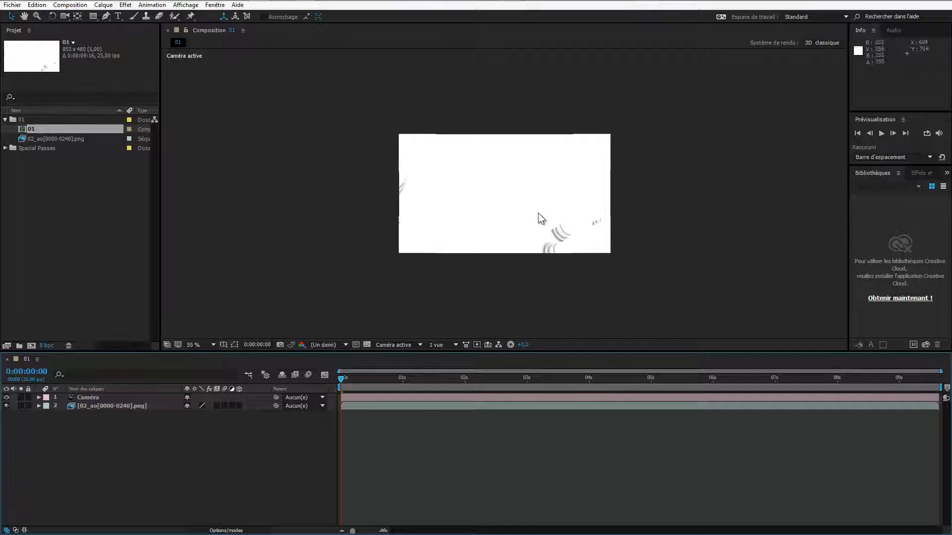
scroll(538, 213, up, 2)
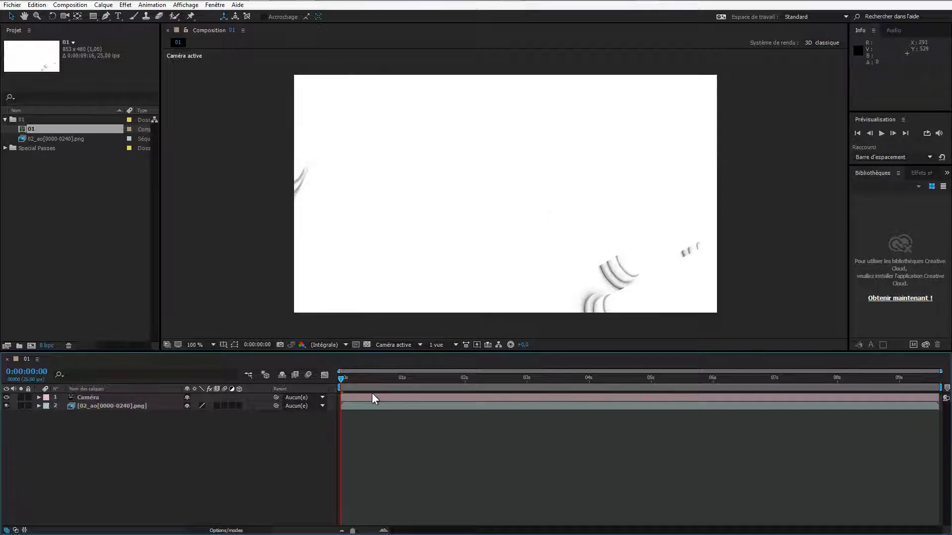
drag(377, 387, 563, 389)
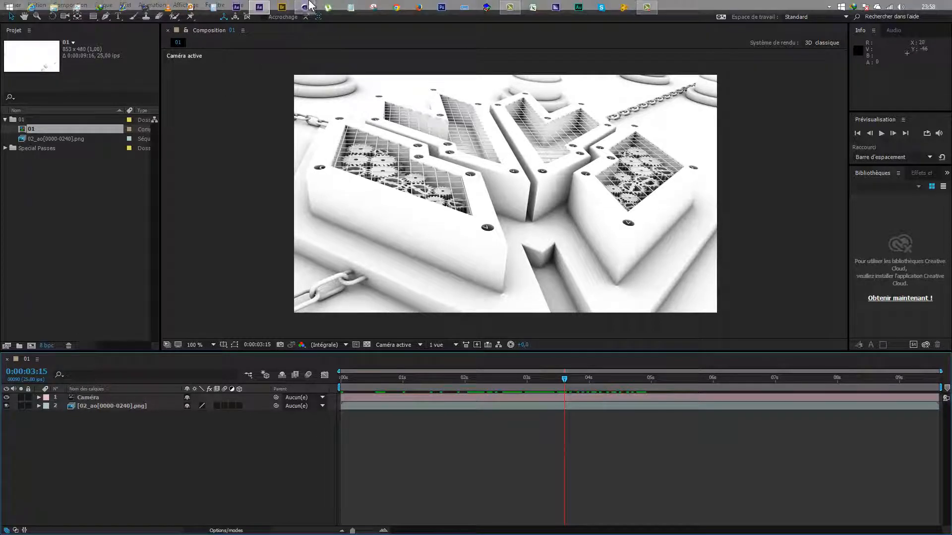
Switch to Cinema 4D and check the bit depth options of the standard image in the render save settings
click(304, 5)
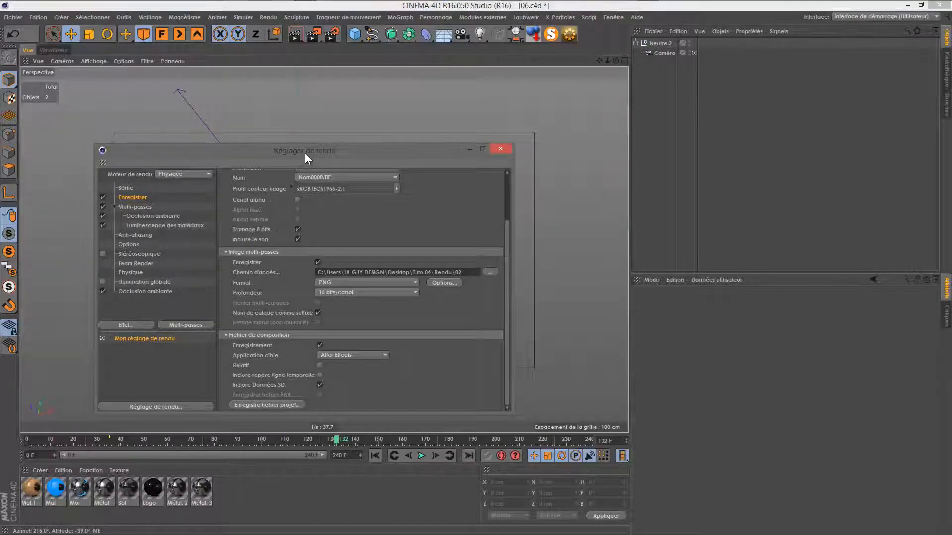
click(127, 190)
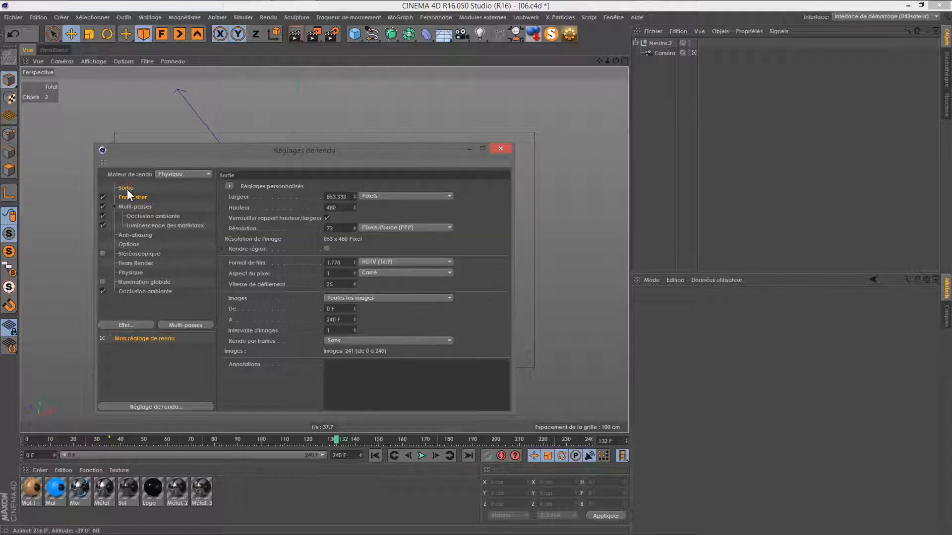
click(142, 198)
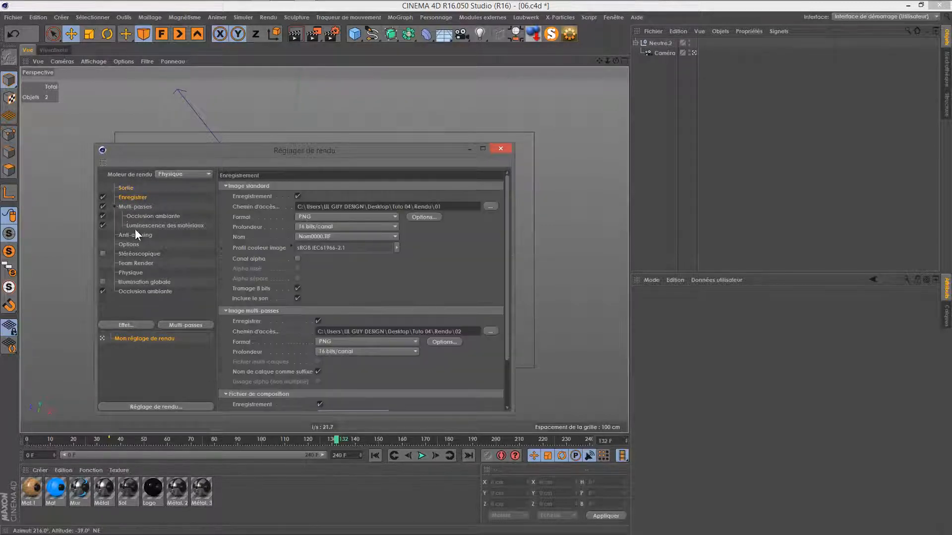
click(312, 227)
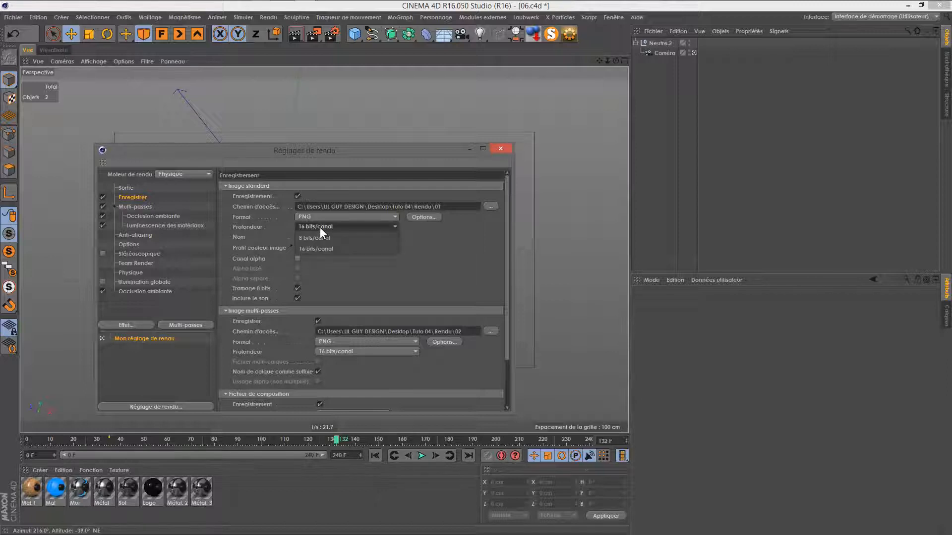
click(320, 228)
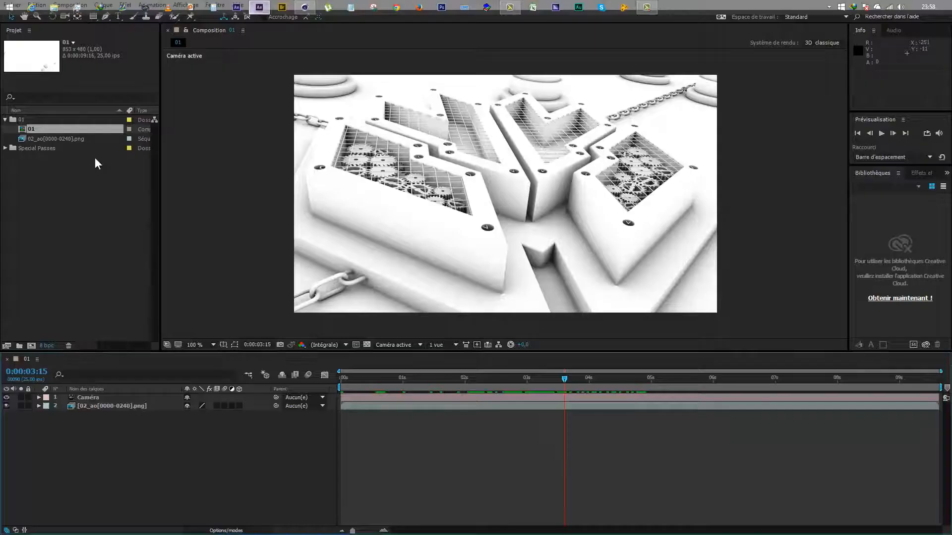
Set the After Effects project to 16 bits per channel, the sRGB IEC61966-2.1 working space and a linear workspace
click(47, 345)
click(471, 233)
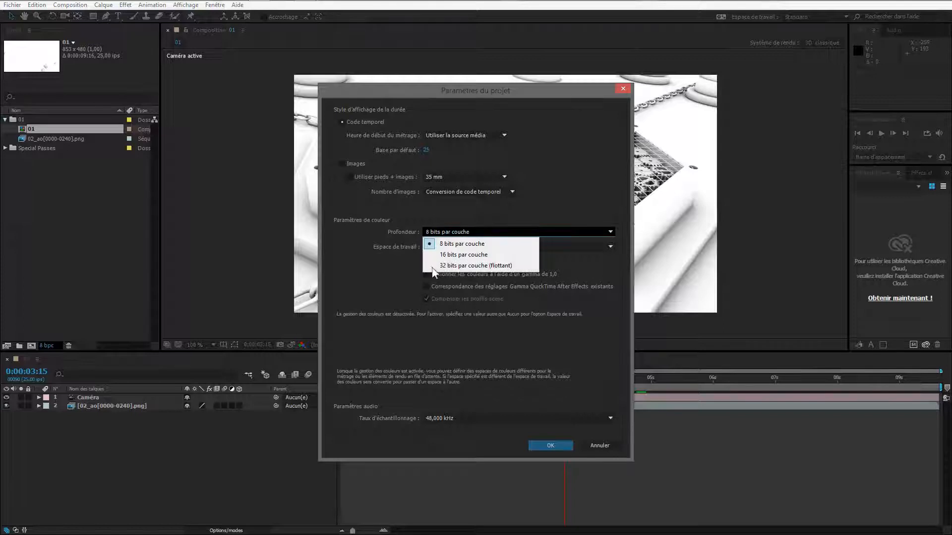
click(443, 261)
click(438, 247)
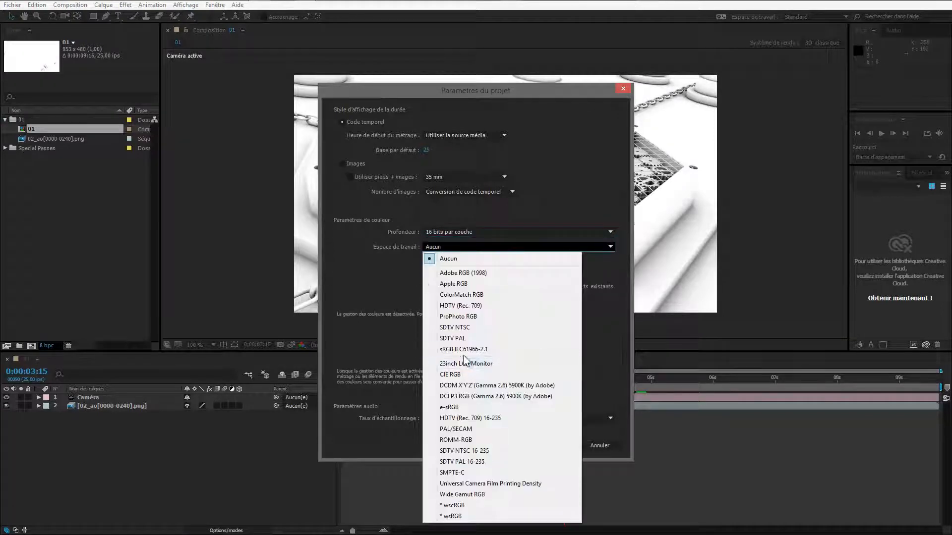
click(444, 350)
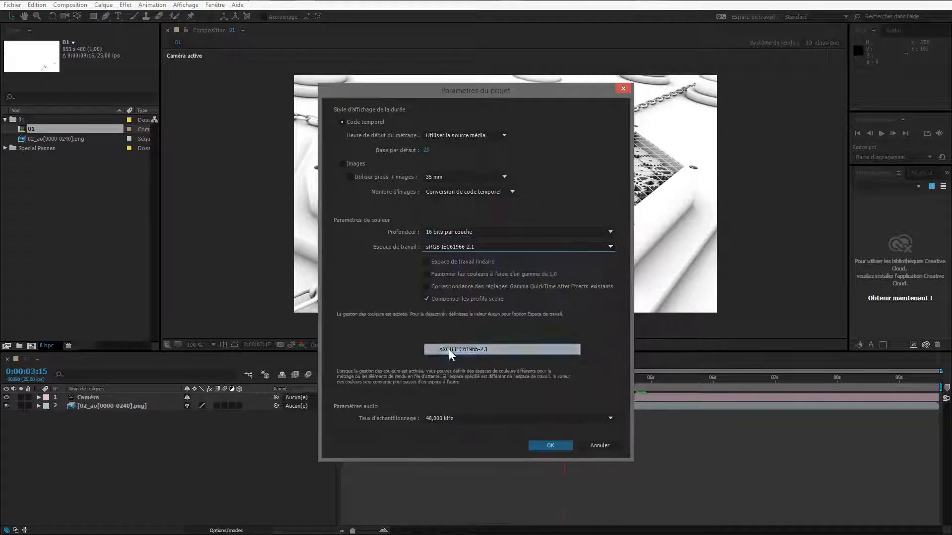
click(442, 263)
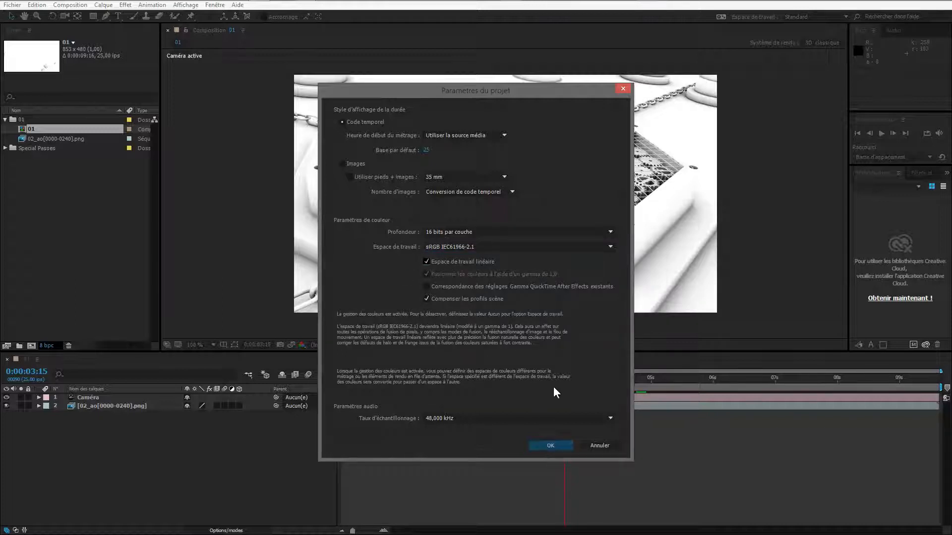
drag(533, 94, 297, 95)
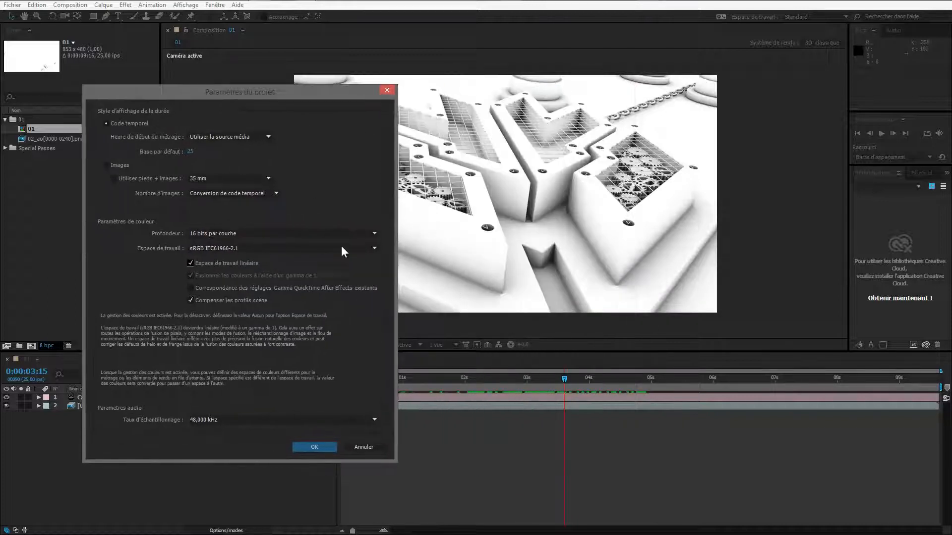
click(307, 444)
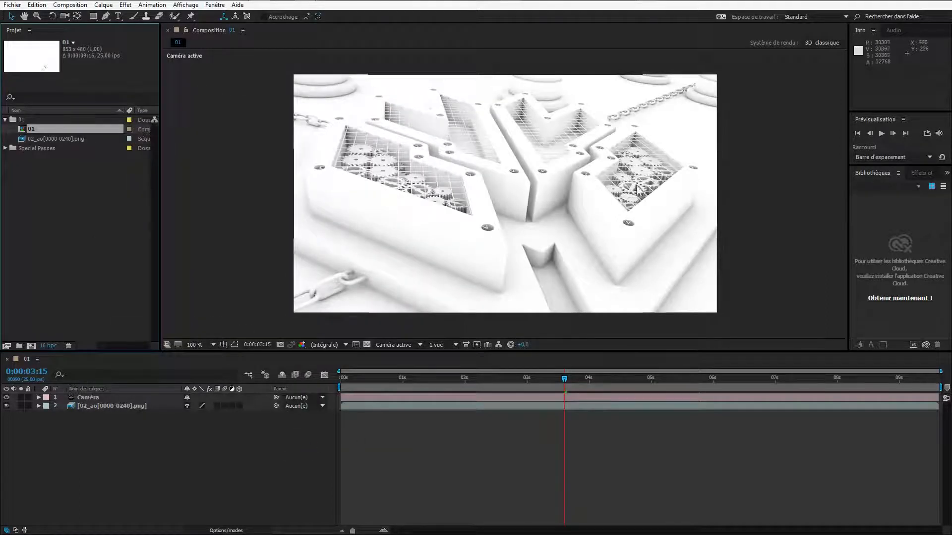
Add the 01_[0000-0240].png special pass beneath the ambient occlusion layer and preview the 02_matlum footage up to 0:00:03:24
click(6, 149)
drag(57, 158, 181, 455)
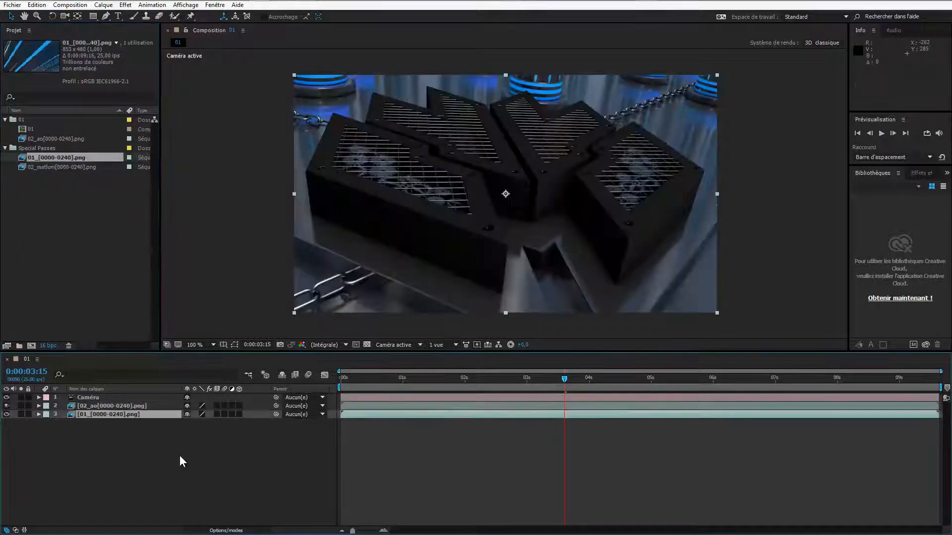
double_click(73, 166)
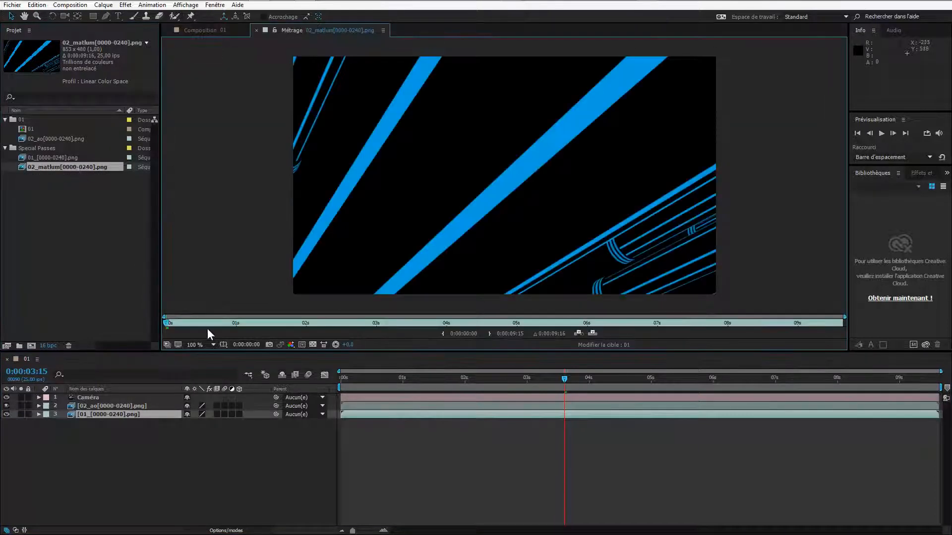
drag(192, 322, 443, 323)
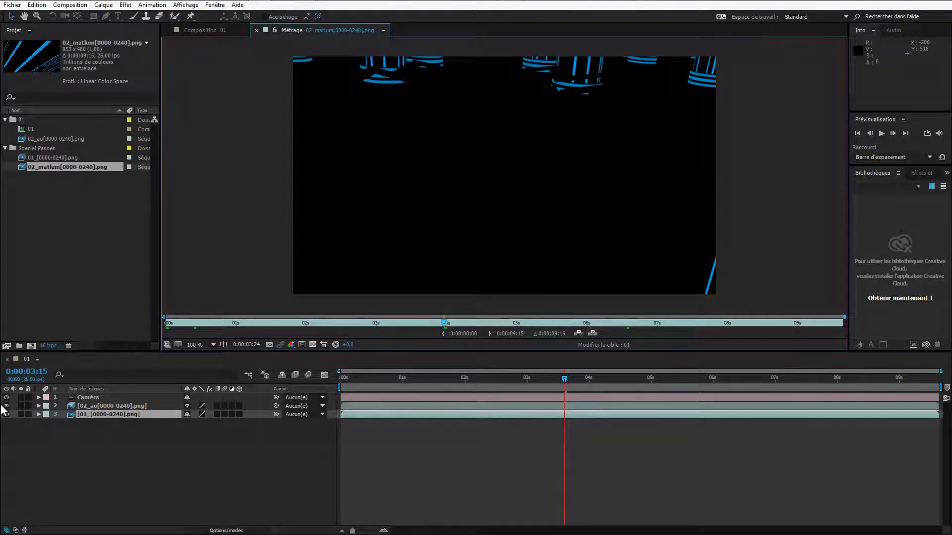
Return to composition 01, move to 0:00:06:18 and hide the 02_ao layer
click(203, 31)
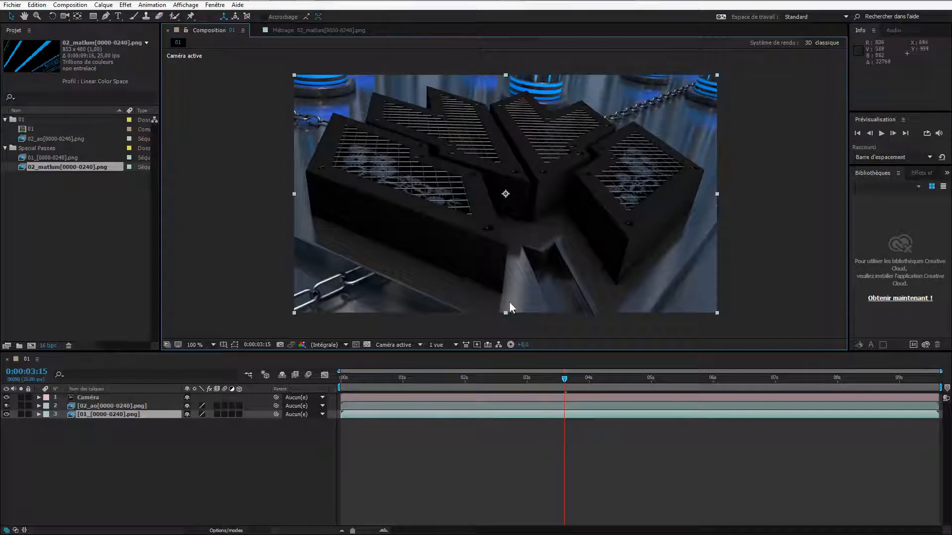
click(752, 385)
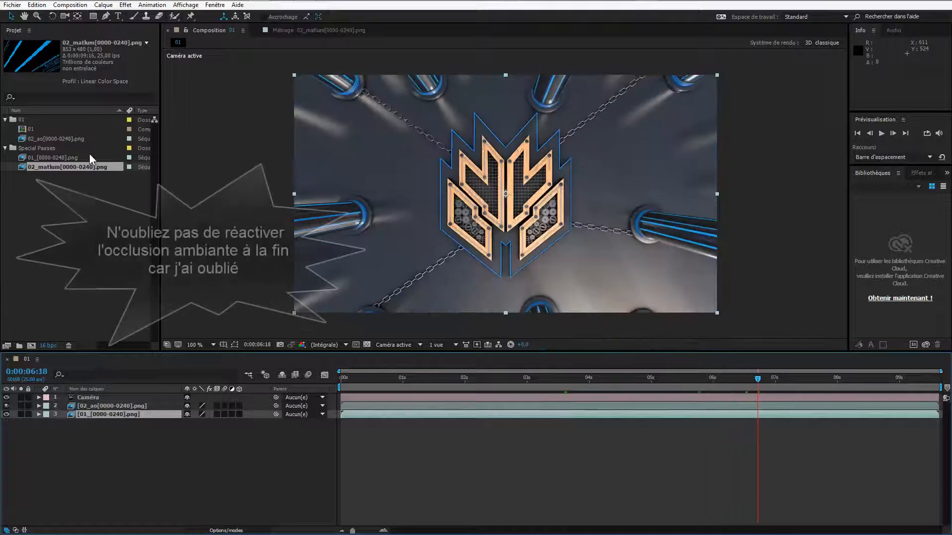
click(6, 406)
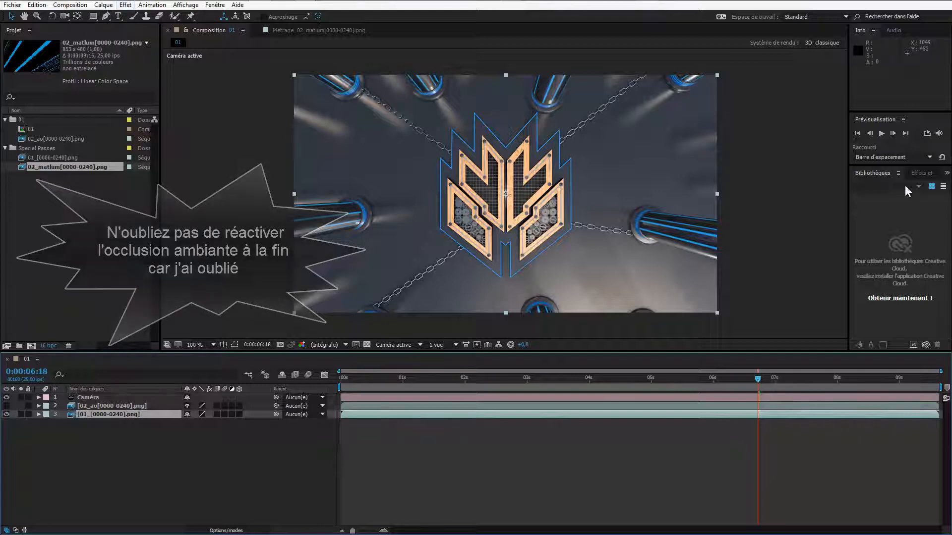
Find the Courbes effect and apply it to the 01_[0000-0240].png layer
click(918, 174)
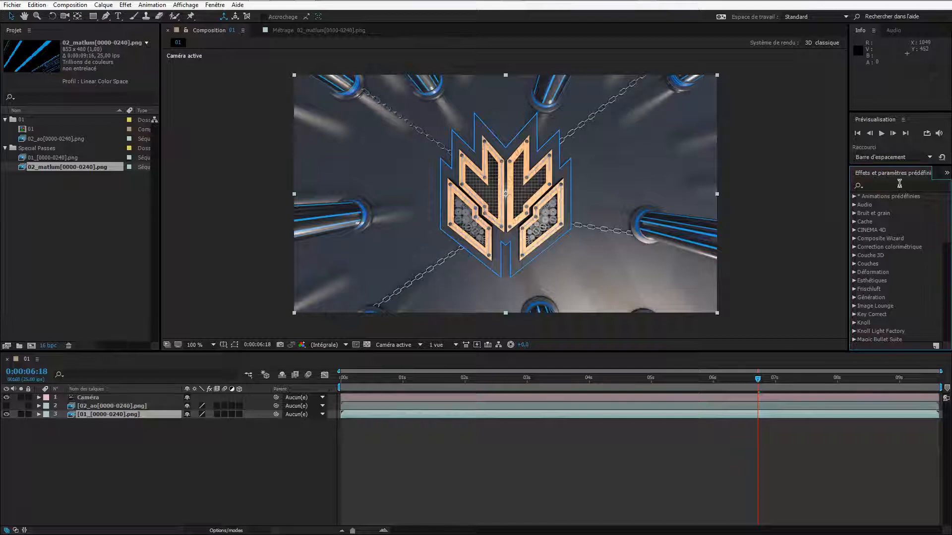
click(899, 185)
text(courb)
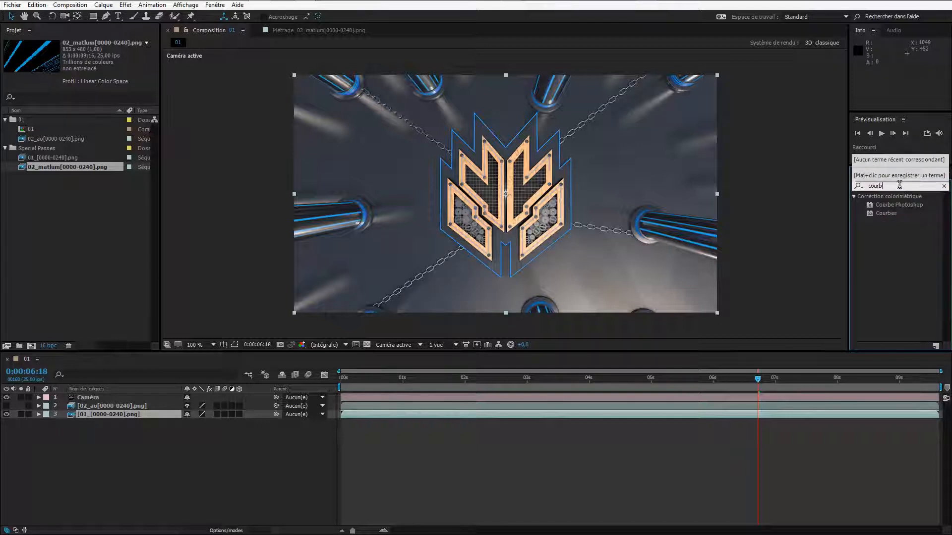
click(893, 213)
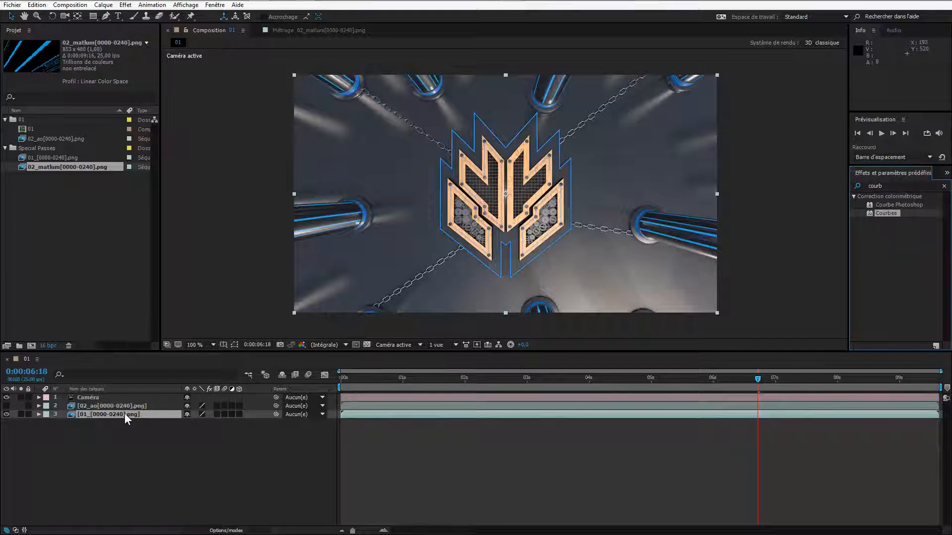
double_click(885, 212)
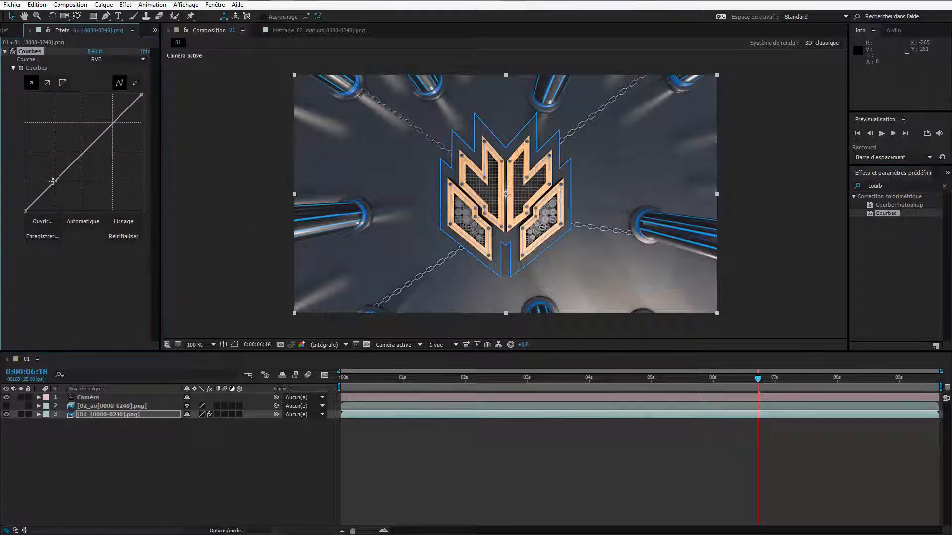
Pull the RGB curve down in the darker tones and compare the image with and without the Courbes effect
drag(49, 180, 68, 196)
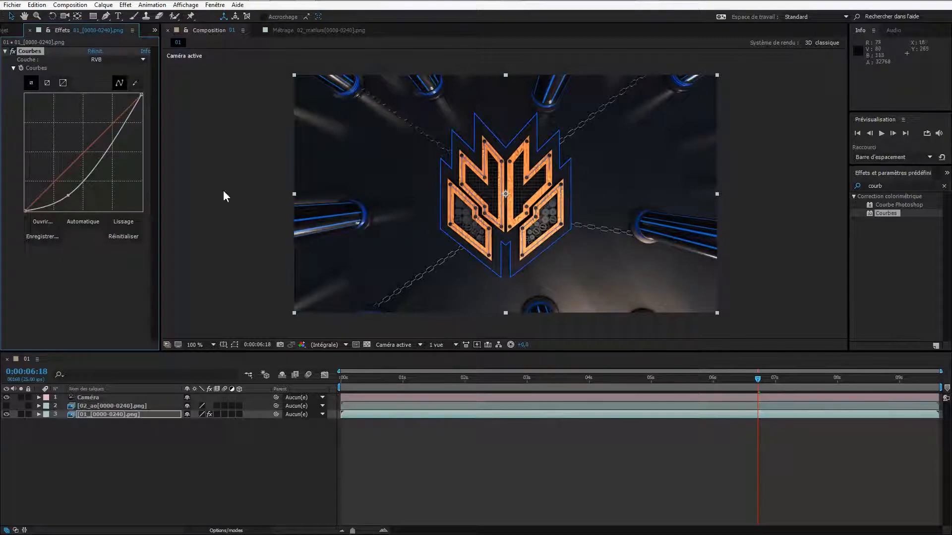
click(16, 32)
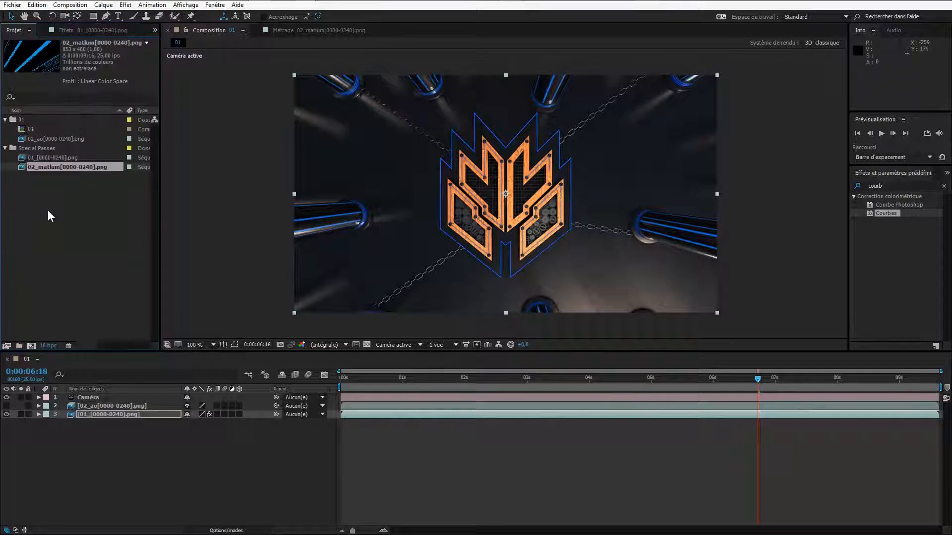
click(87, 30)
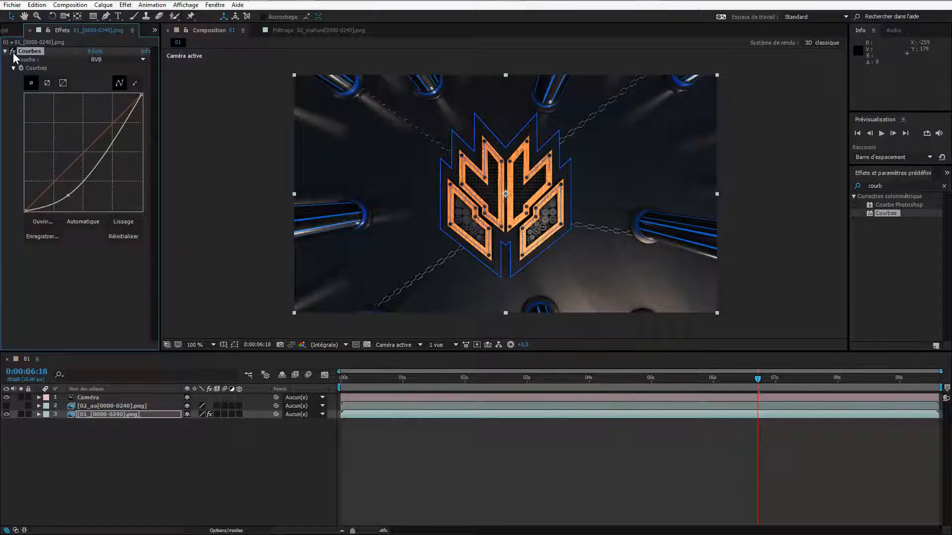
click(13, 51)
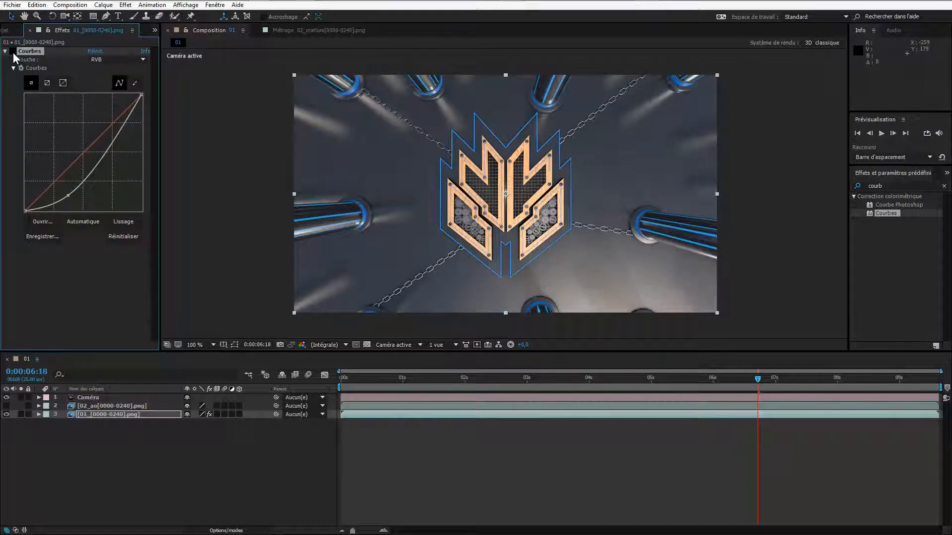
click(13, 52)
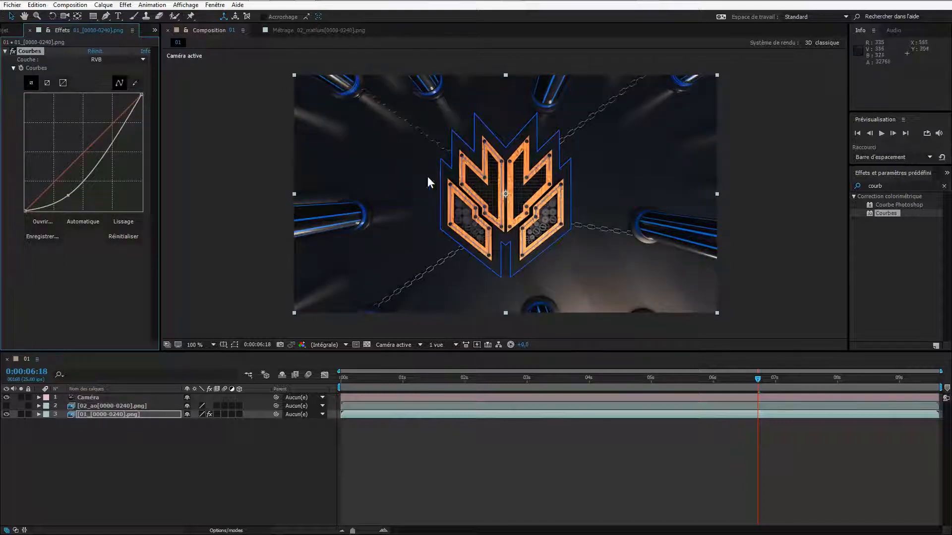
Find the Teinte effect and apply it to the 01_[0000-0240].png layer
double_click(872, 186)
text(t)
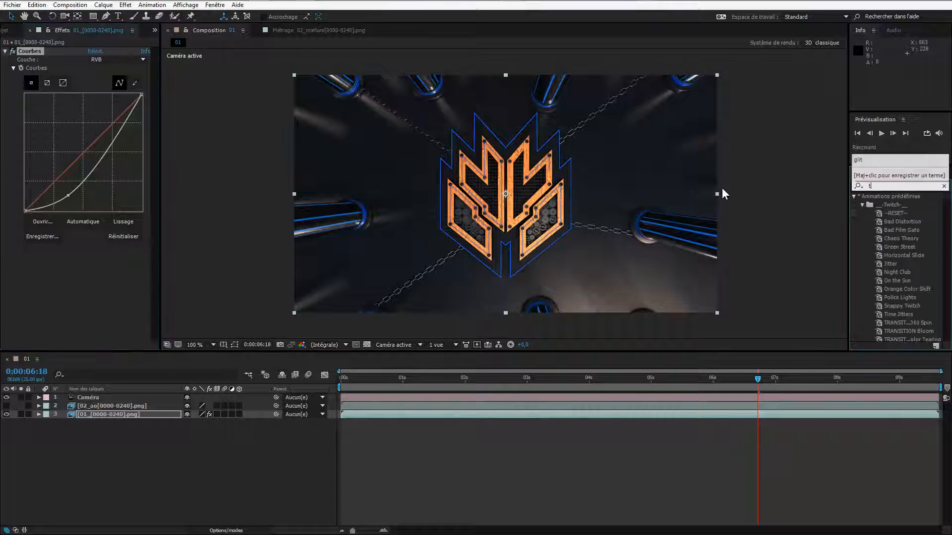
text(int)
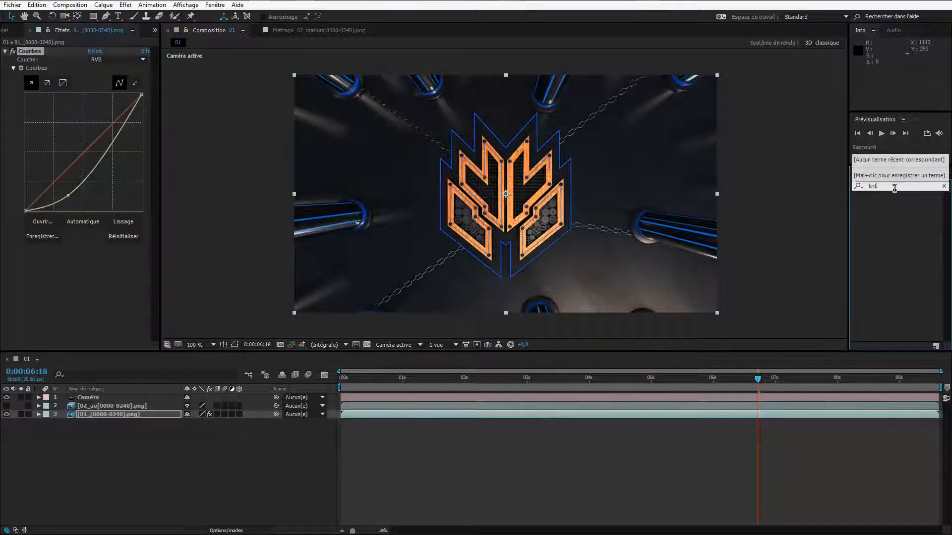
key(BackSpace)
key(BackSpace)
key(BackSpace)
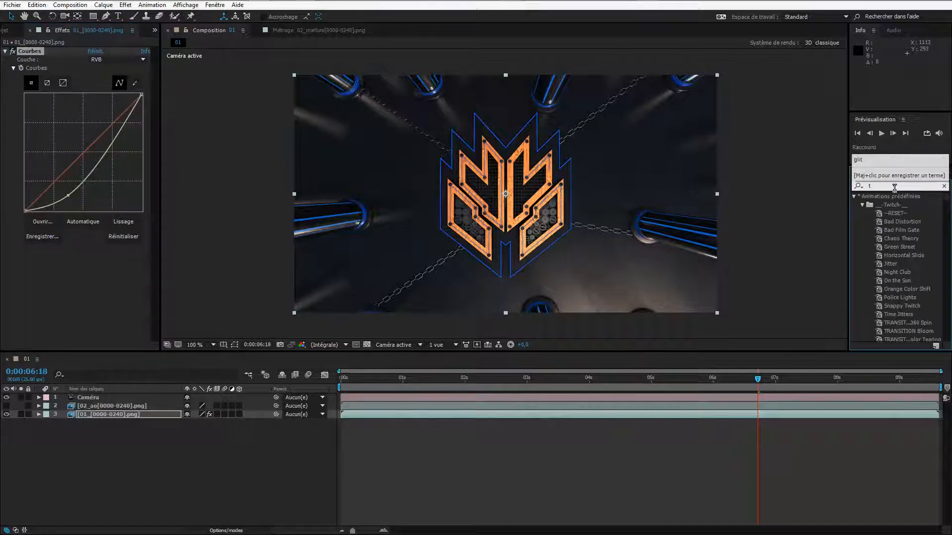
text(ein)
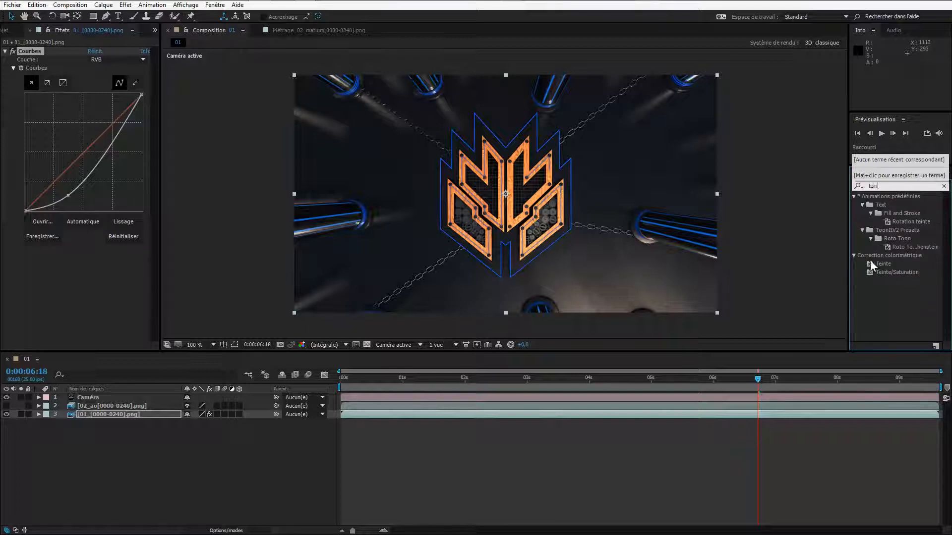
double_click(882, 264)
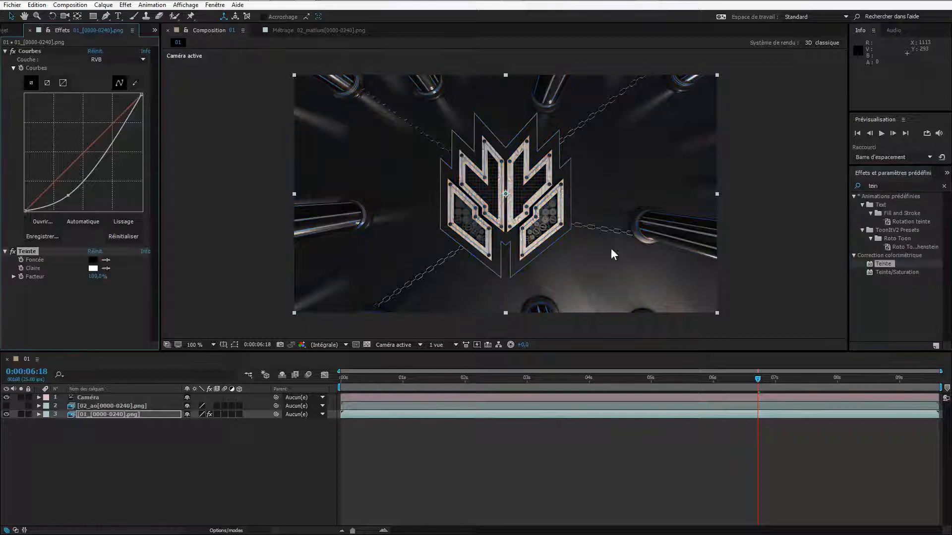
Set the Teinte effect's Facteur to 10 % and compare the image with and without the effect
click(98, 275)
click(32, 246)
click(13, 252)
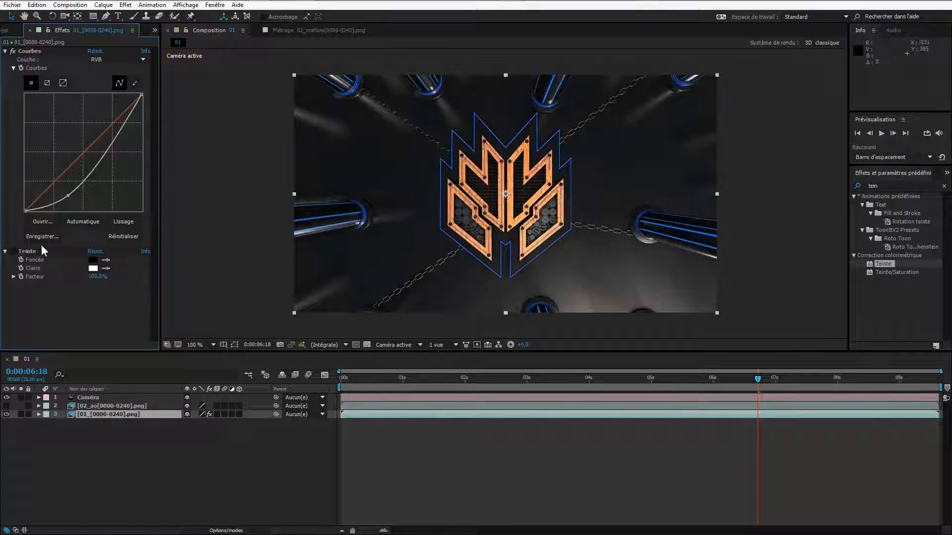
click(13, 252)
mouse_move(97, 276)
mouse_down()
mouse_move(82, 279)
mouse_move(90, 278)
mouse_up()
click(99, 277)
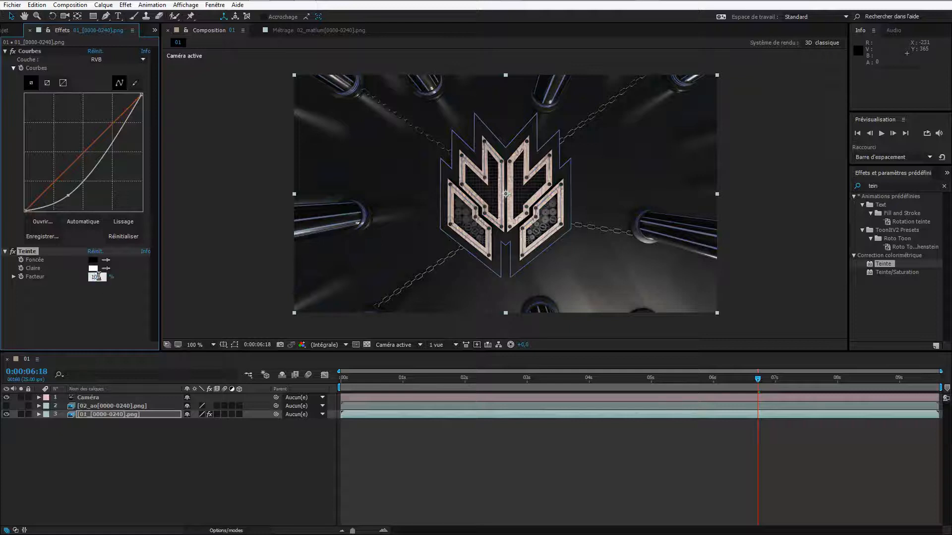
text(10)
key(Return)
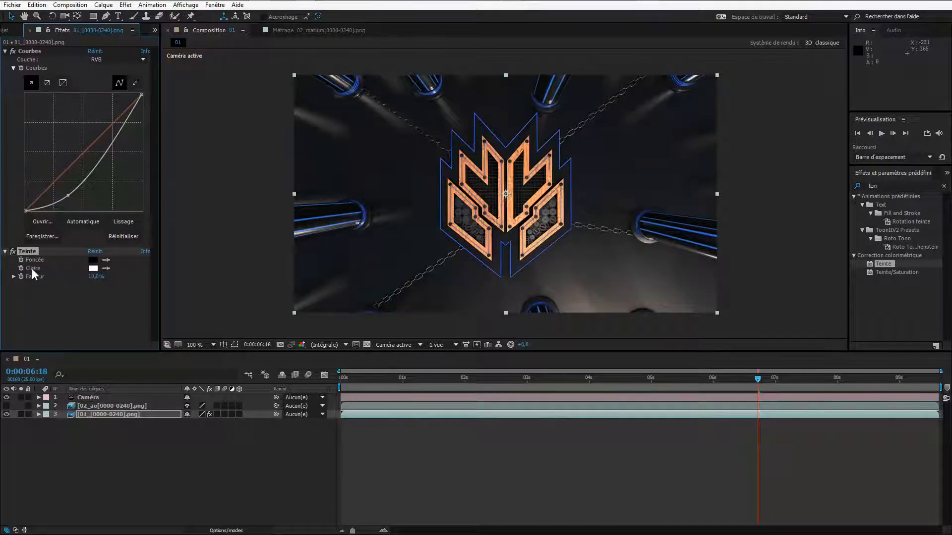
click(13, 252)
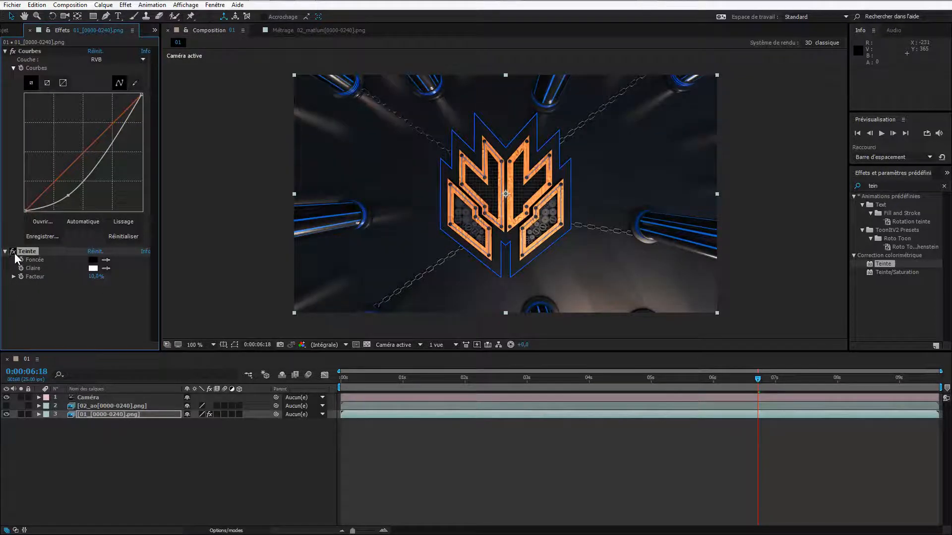
Set the Teinte effect's Facteur to 15 %
click(96, 277)
text(15)
key(Return)
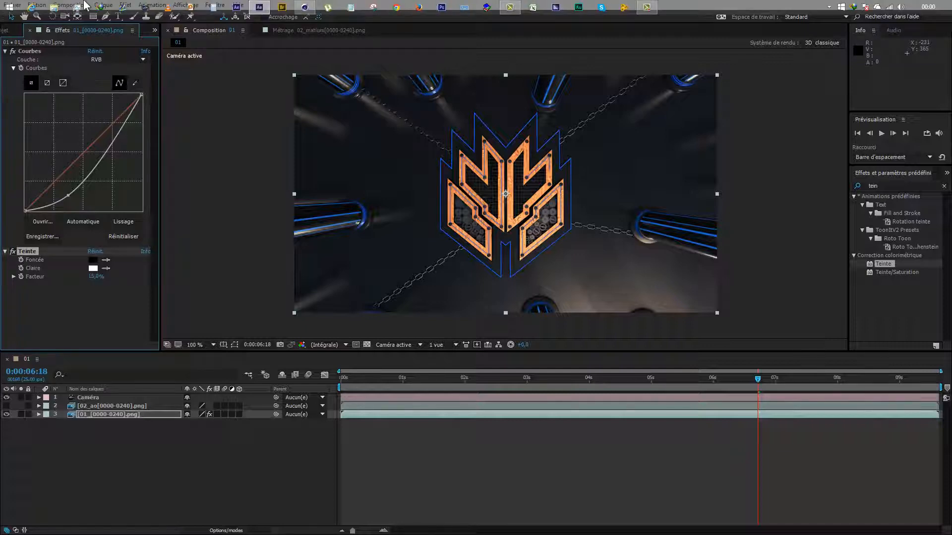
click(114, 326)
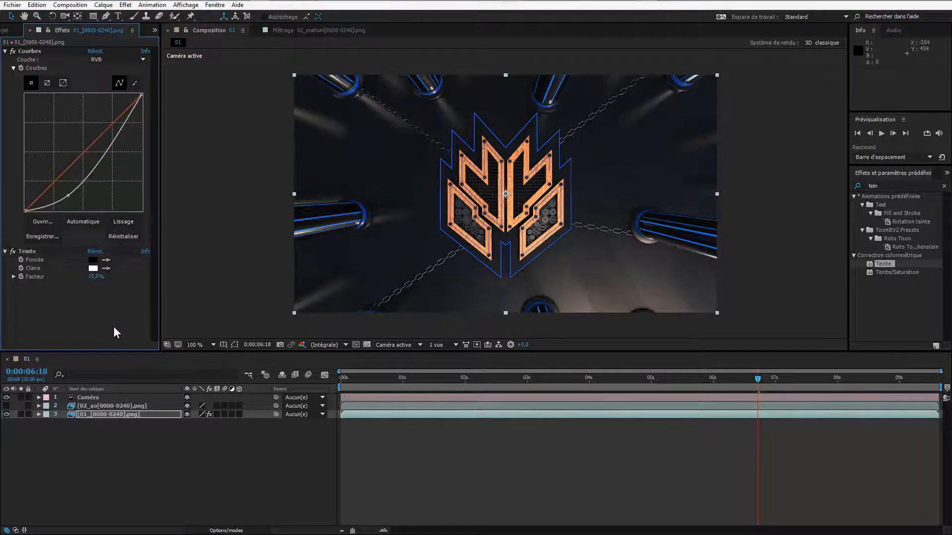
Add the 02_matlum[0000-0240].png pass above the 01_[0000-0240].png layer and set its blending mode to Addition
click(6, 31)
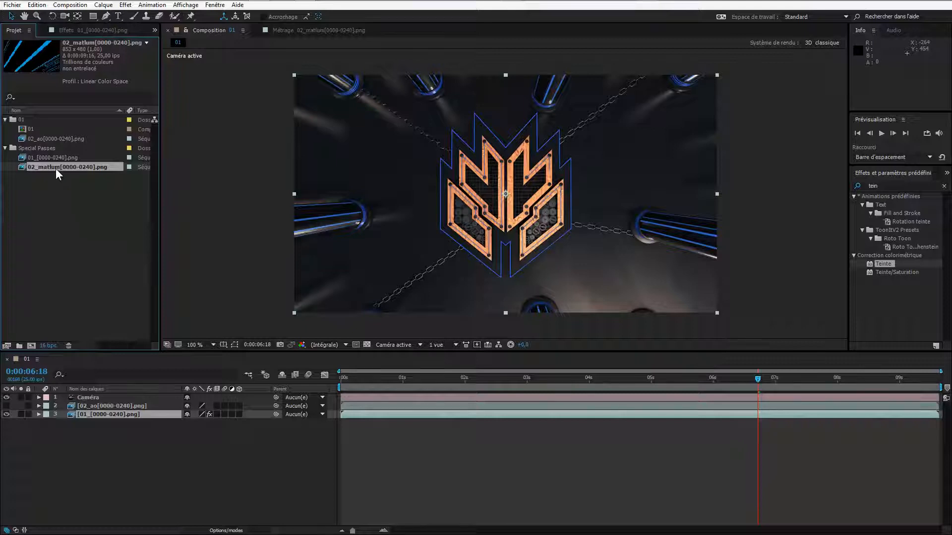
drag(56, 168, 102, 410)
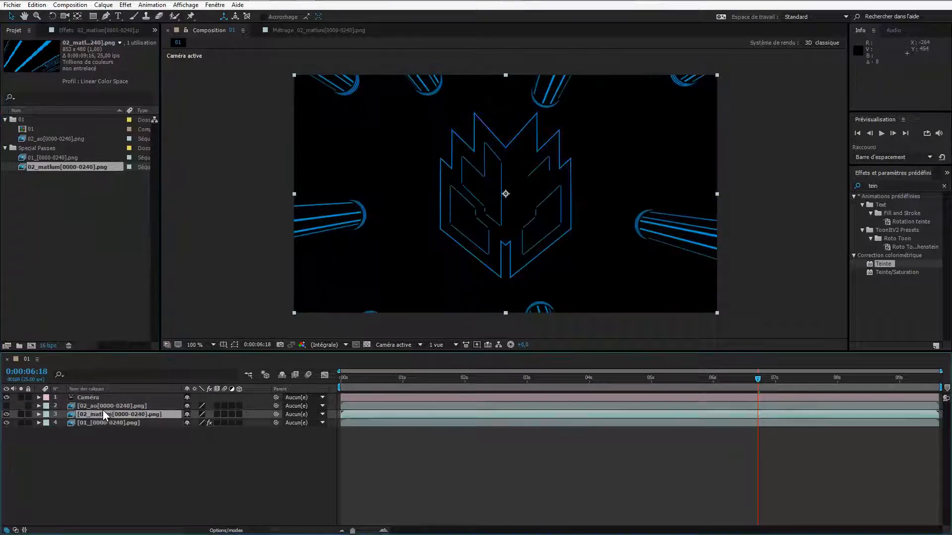
click(221, 531)
click(198, 415)
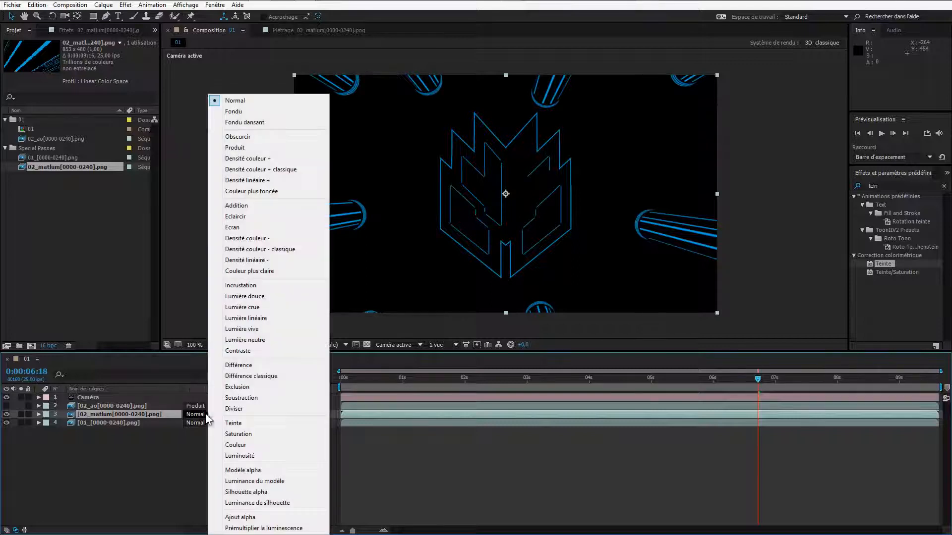
click(251, 208)
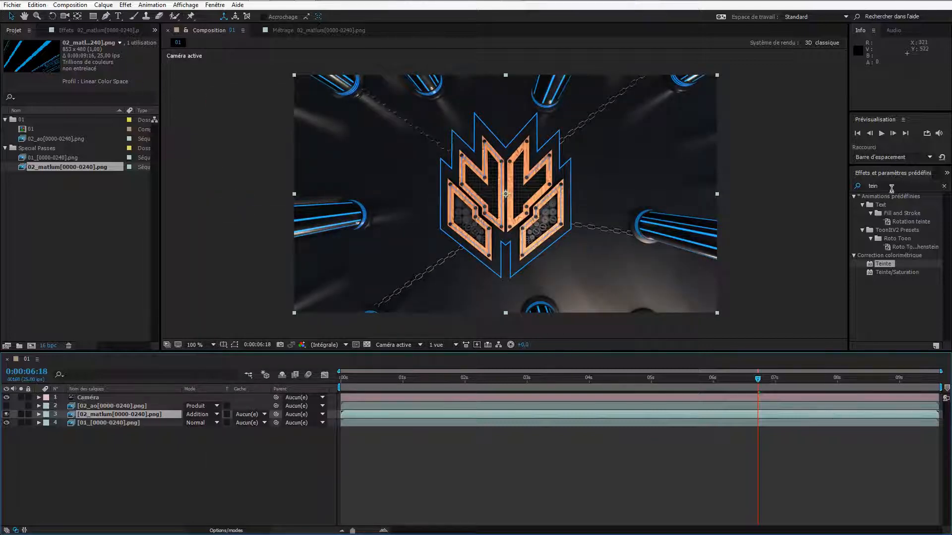
Search the effects for "lueur" and apply Lueur diffuse to the 02_matlum[0000-0240].png layer
drag(890, 188, 801, 188)
key(ctrl+f)
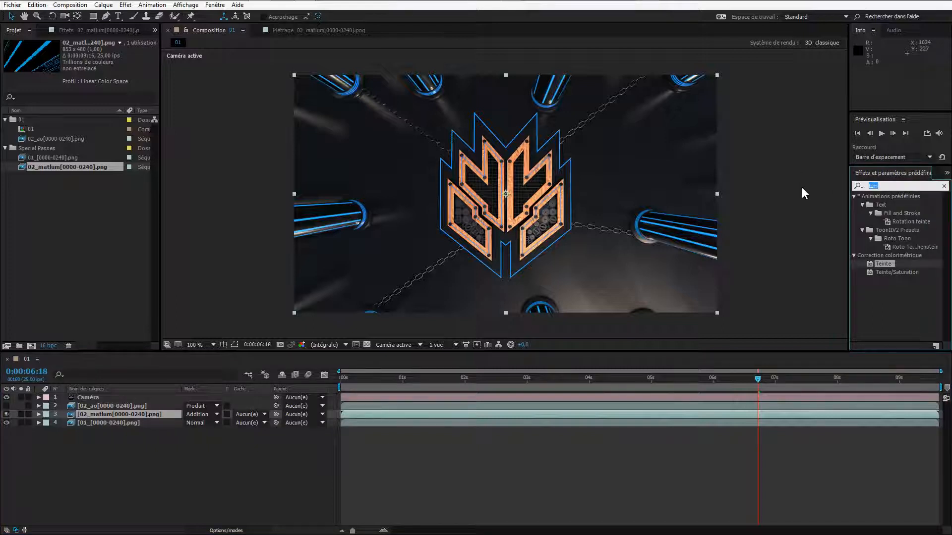
text(lueur)
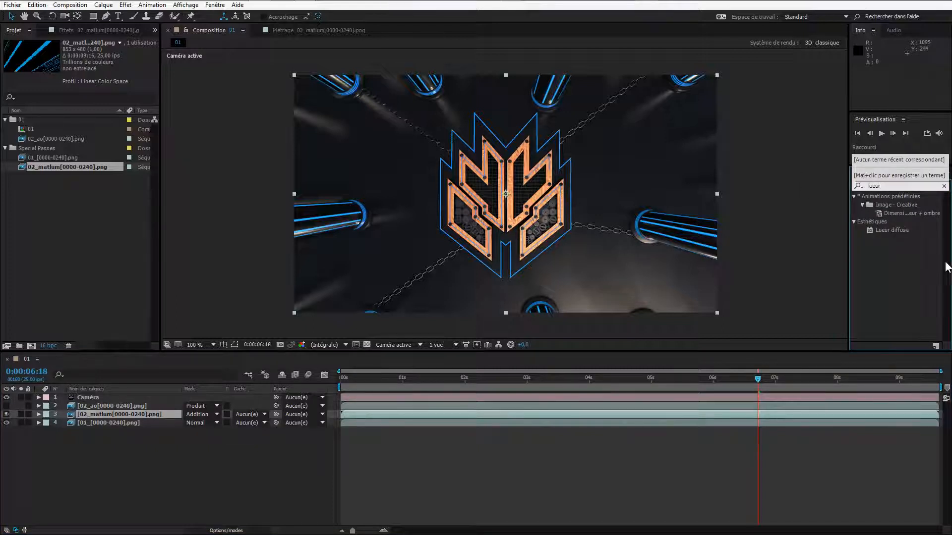
click(143, 415)
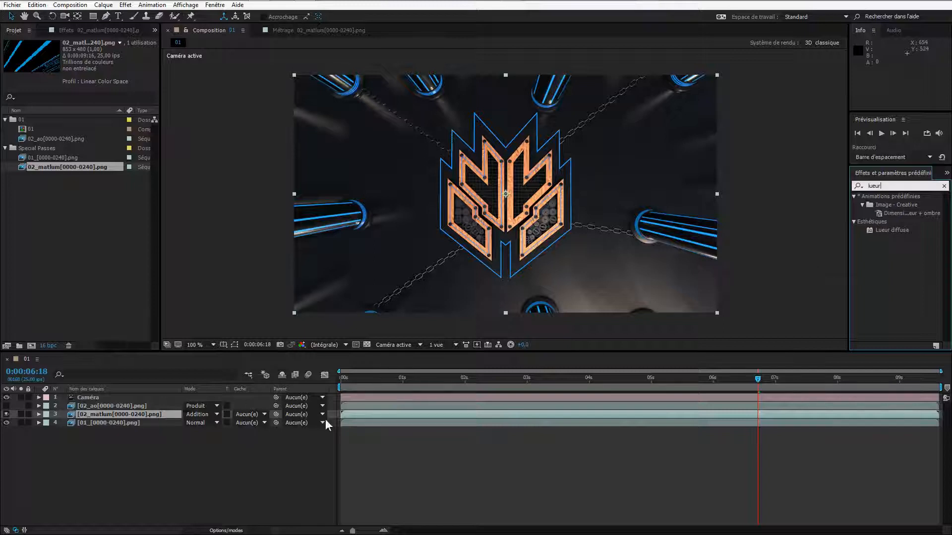
double_click(902, 231)
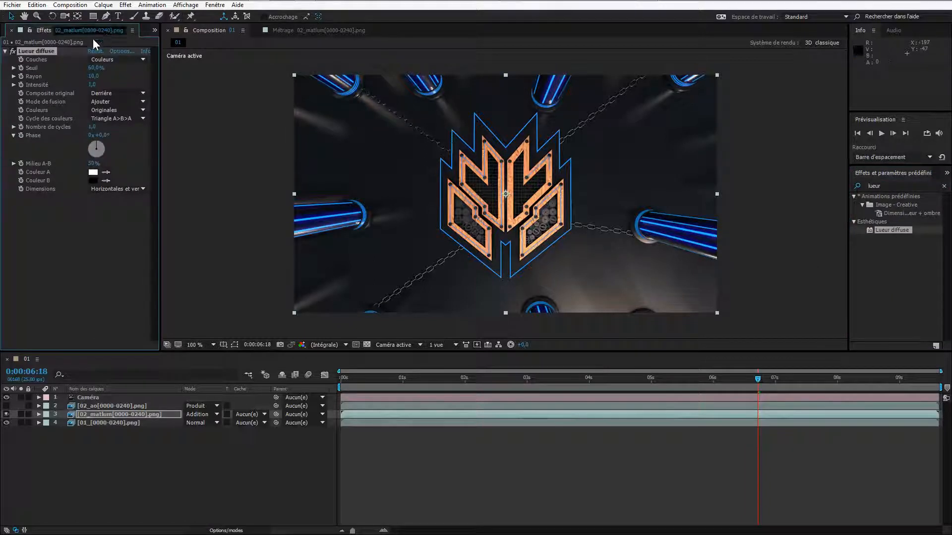
Set the Lueur diffuse effect's Intensité to 4 and its Rayon to 70
drag(93, 85, 275, 98)
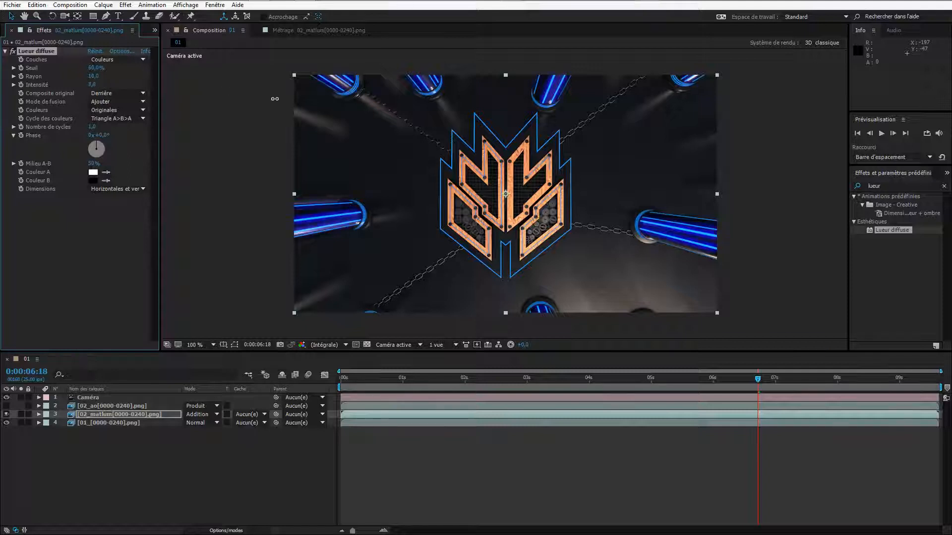
drag(423, 109, 111, 85)
click(94, 83)
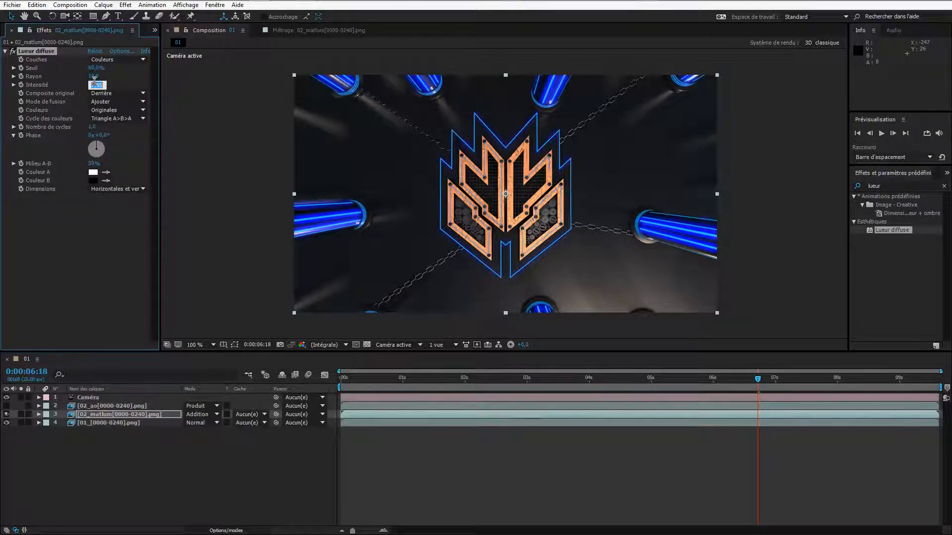
text(4)
key(Return)
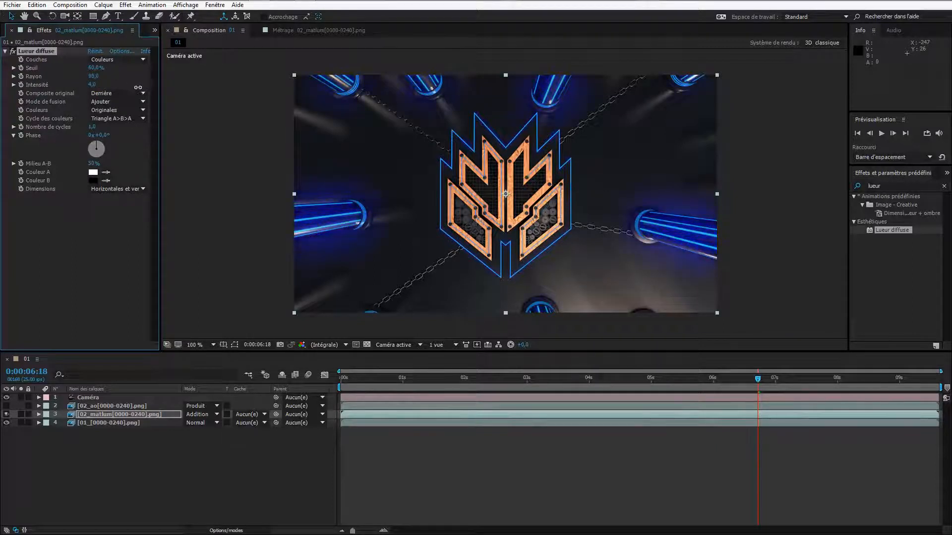
click(94, 76)
key(Return)
Turn off the effects of the 02_matlum[0000-0240].png layer and solo it to view the original pass
click(214, 530)
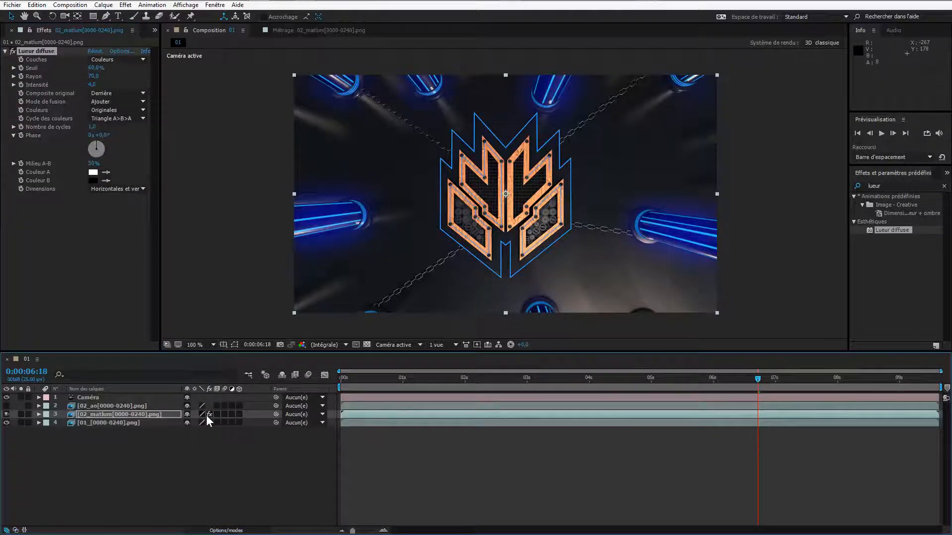
click(209, 414)
click(21, 414)
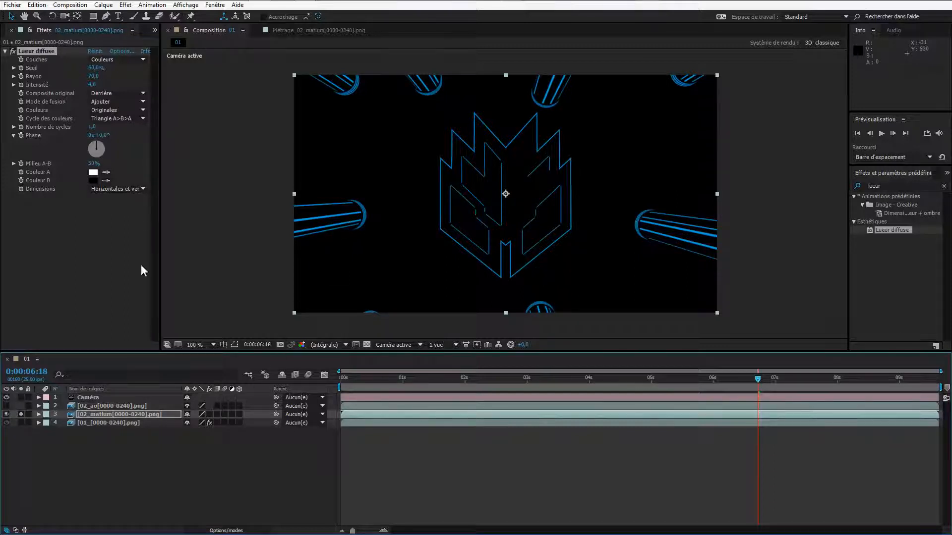
Set the glow's Couleurs option to A et B and sample Couleur B from a blue line on a tube
click(133, 110)
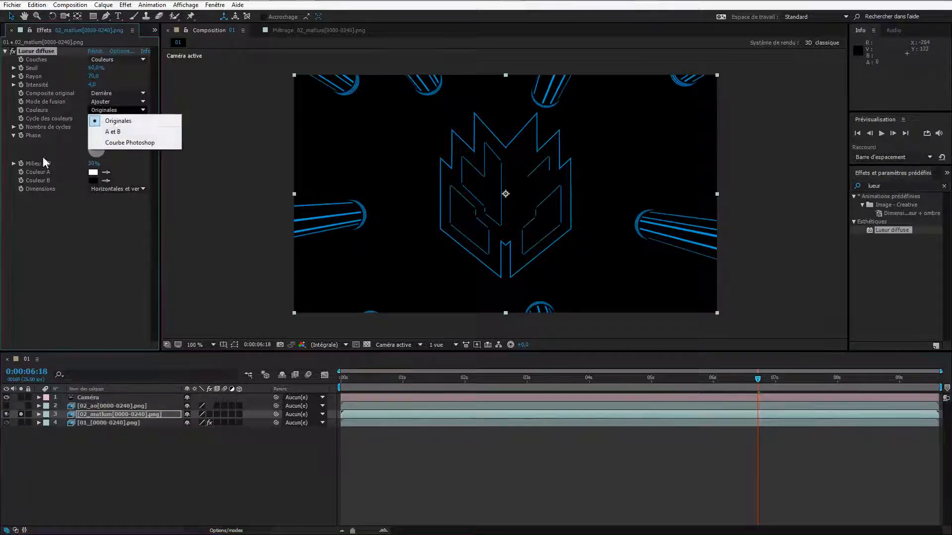
click(109, 132)
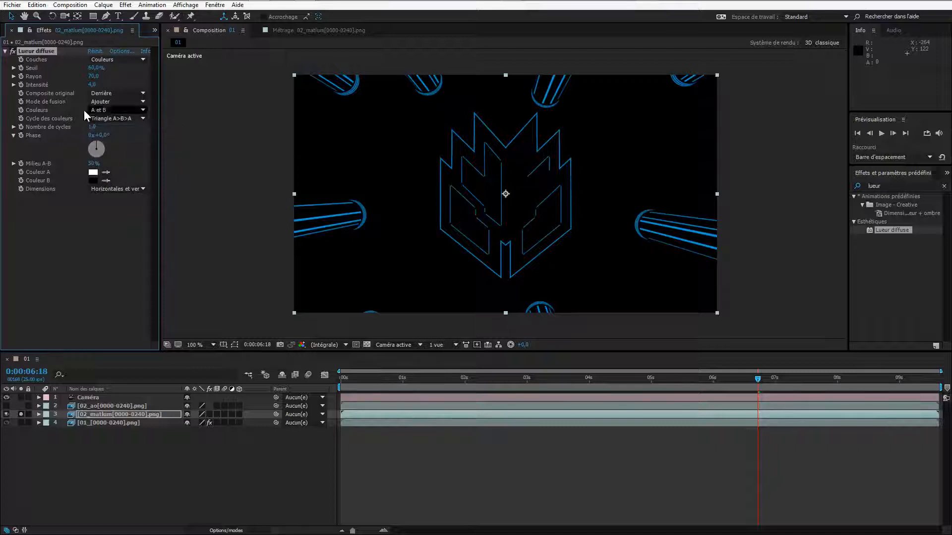
click(105, 181)
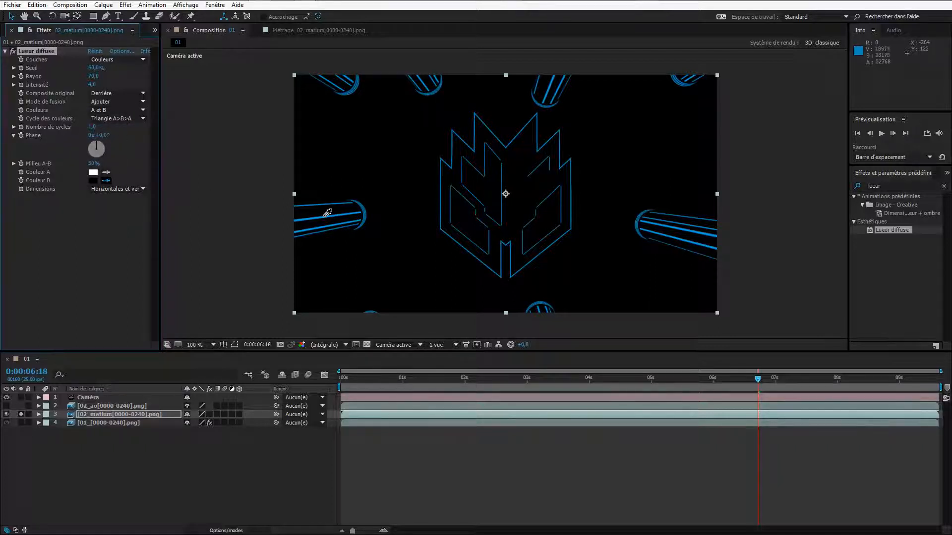
click(322, 216)
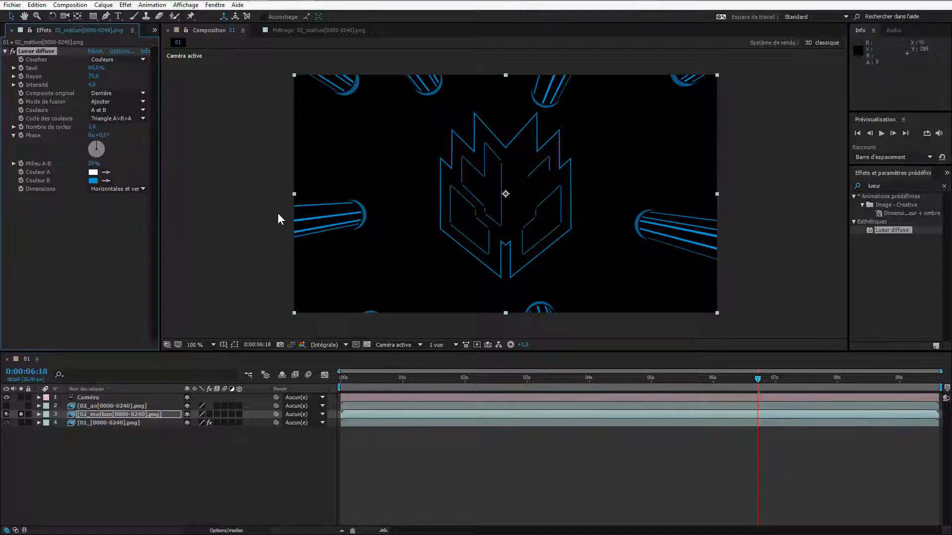
Sample the Couleur B blue for the glow's Couleur A and lighten it to 3F90F0
click(93, 172)
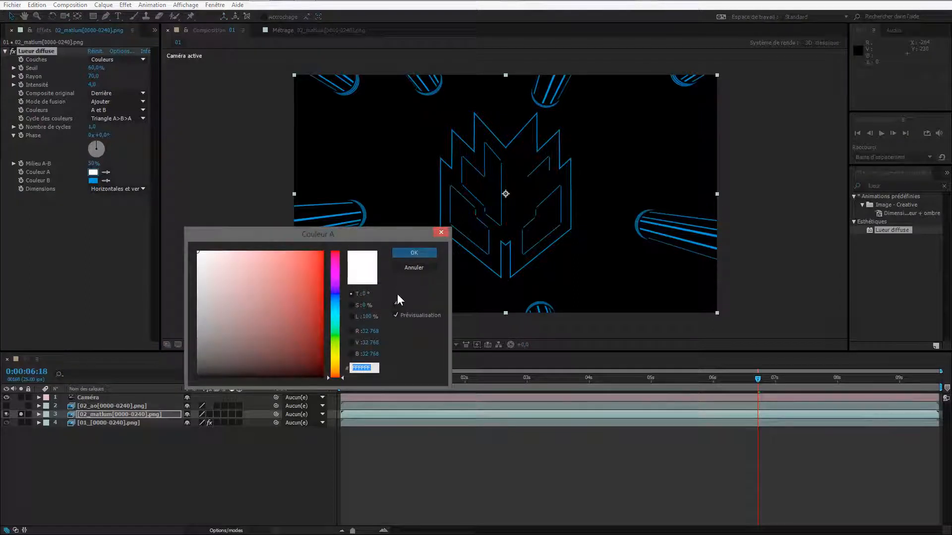
click(396, 301)
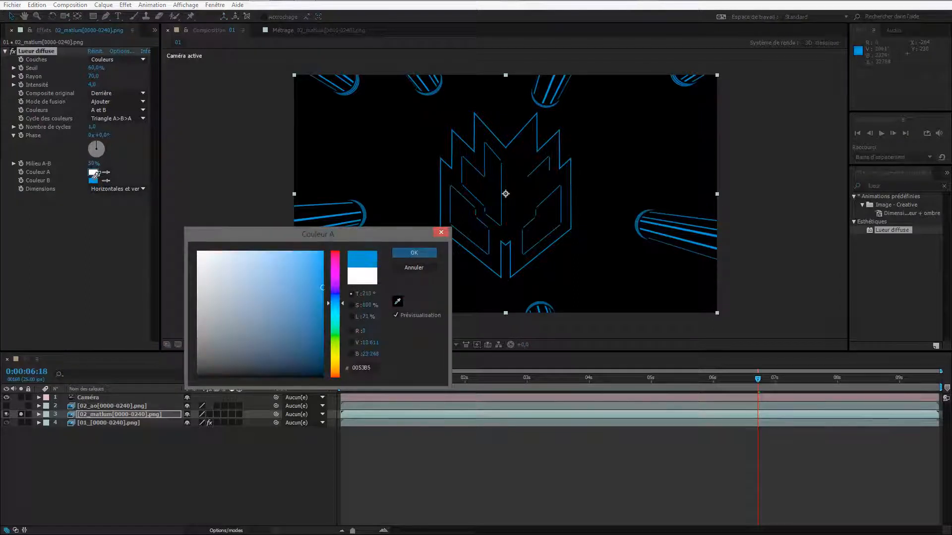
click(93, 180)
drag(312, 280, 290, 258)
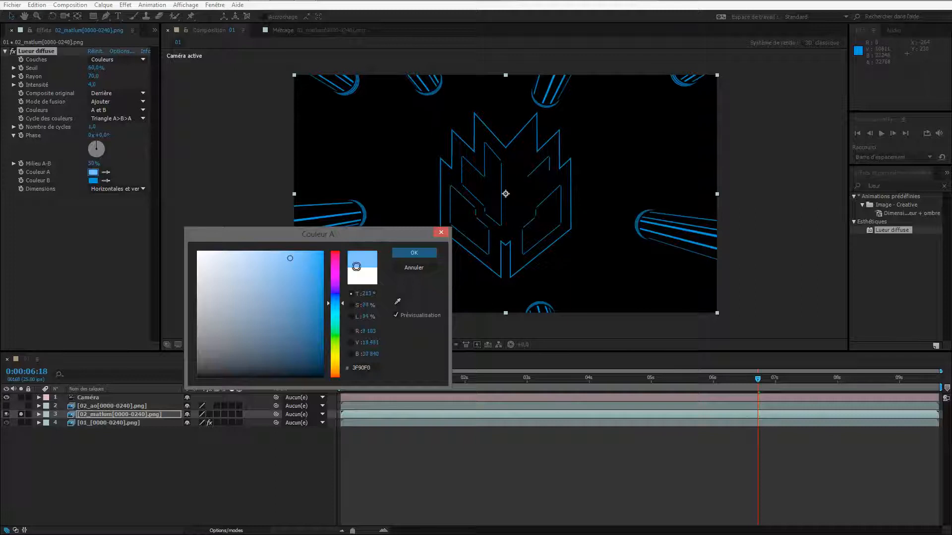
click(414, 253)
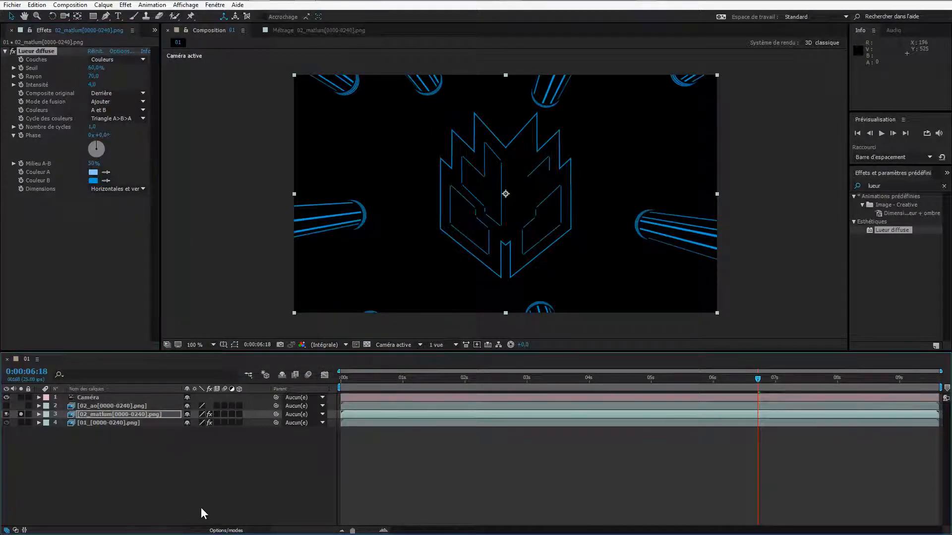
Lower the Lueur diffuse effect's Seuil to 25.1 % and view the glow in the full composite
click(221, 531)
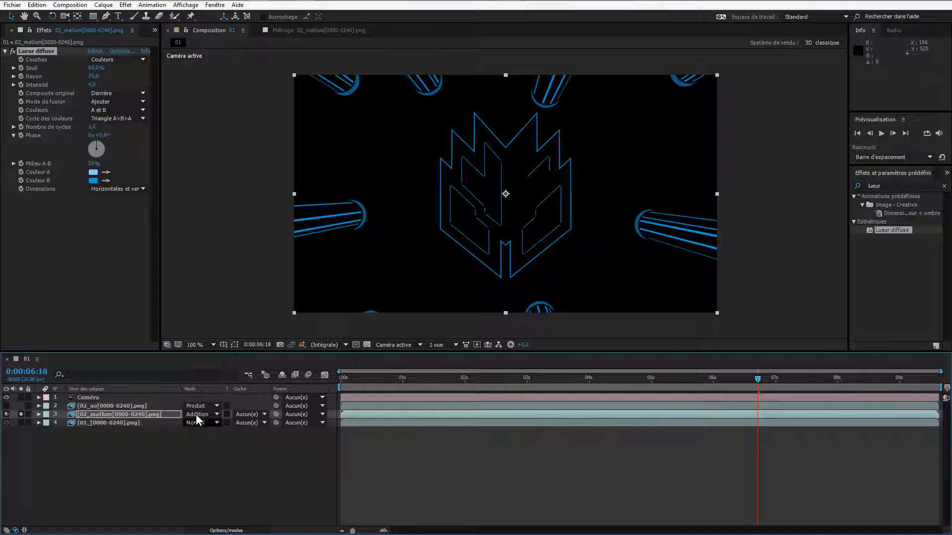
click(20, 414)
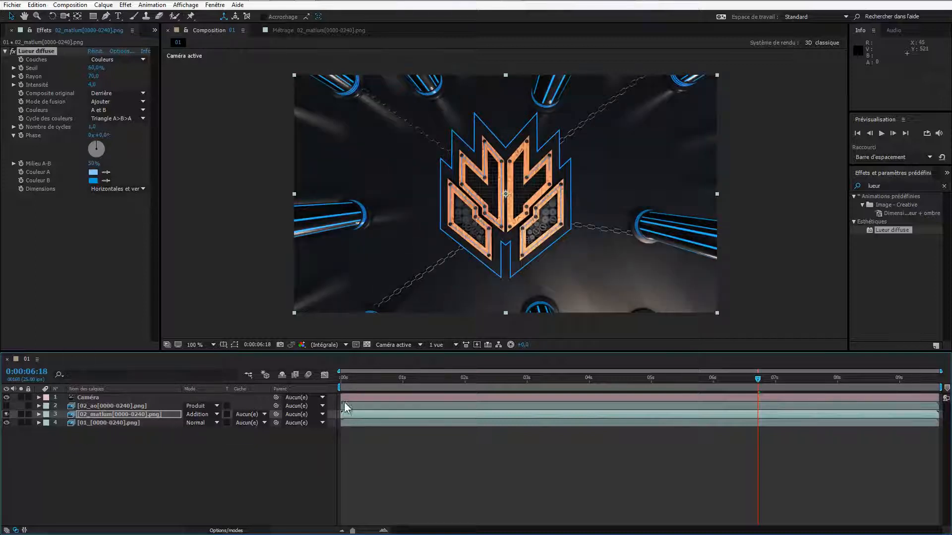
click(21, 414)
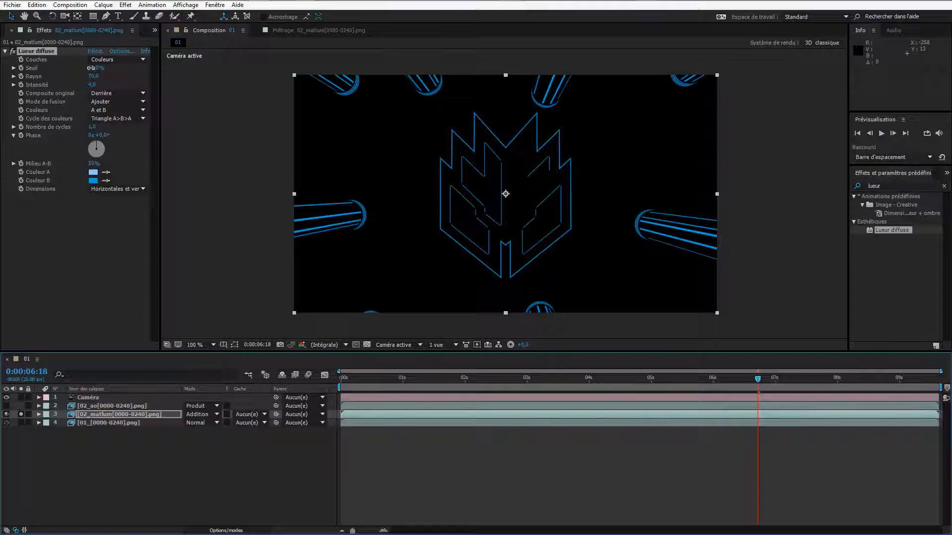
drag(95, 68, 49, 71)
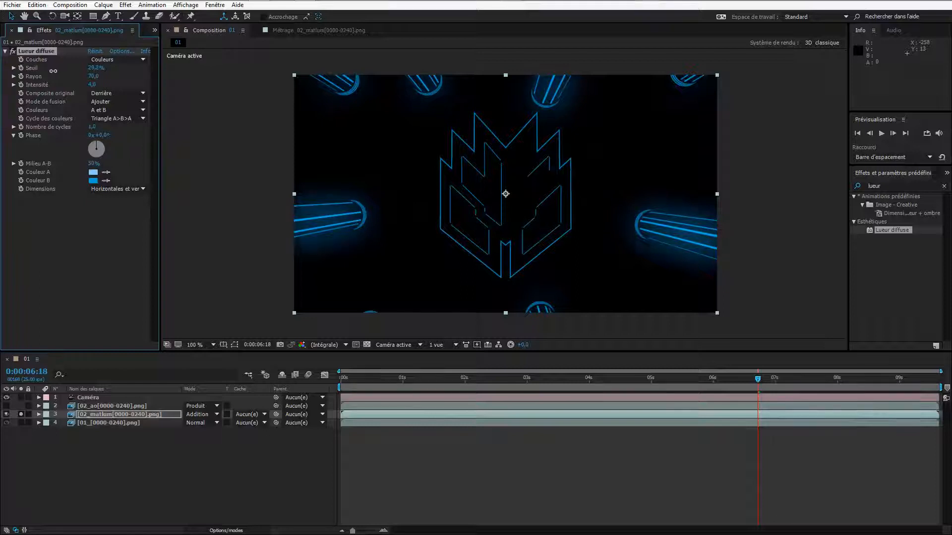
drag(53, 70, 51, 71)
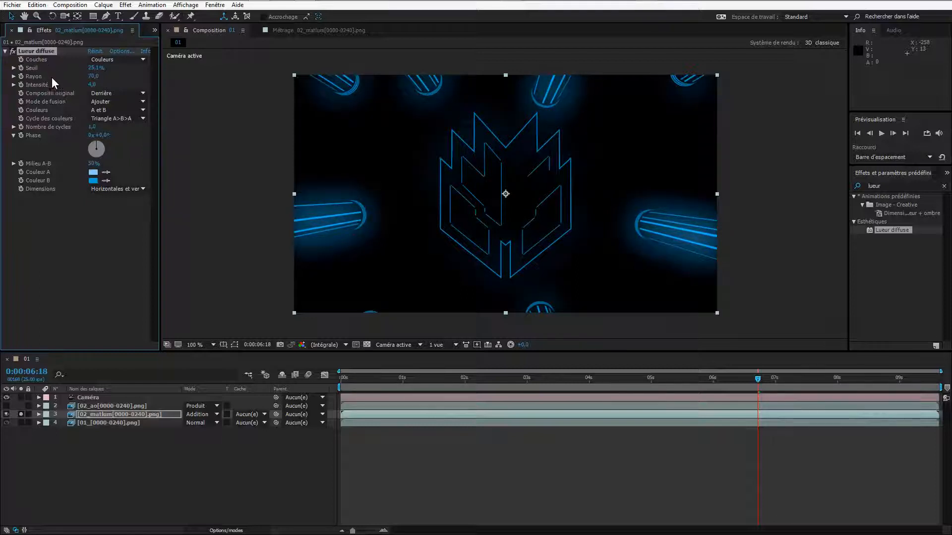
click(20, 414)
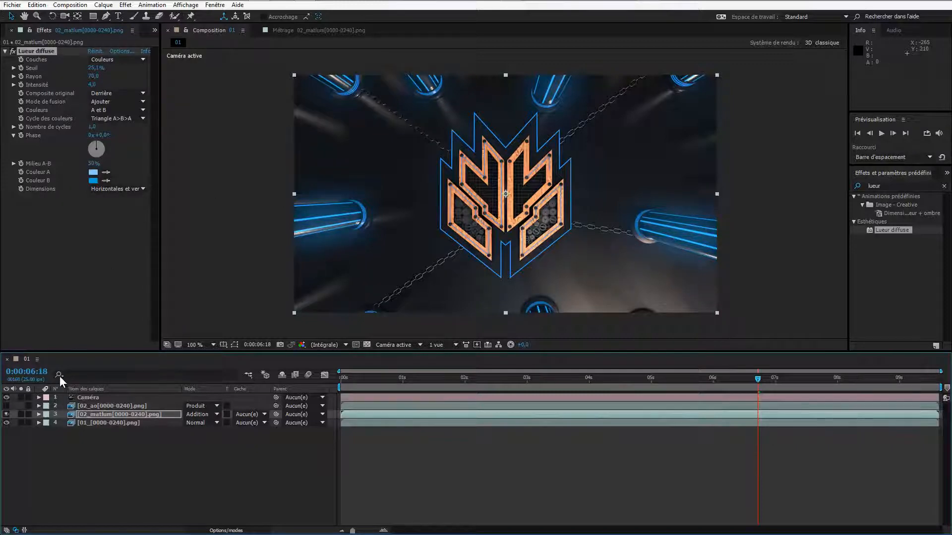
Solo the 02_matlum[0000-0240].png layer and apply the Courbes effect to it
click(21, 413)
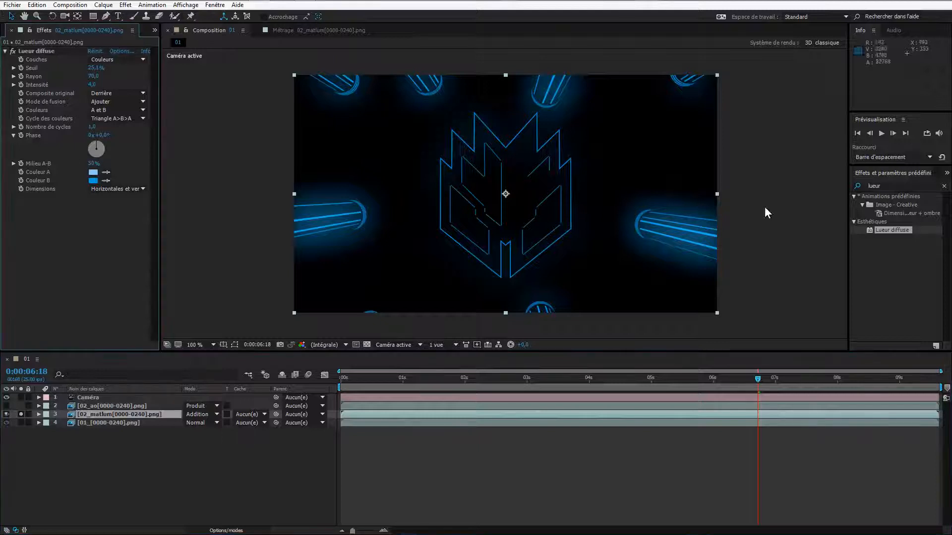
click(895, 186)
text(cour)
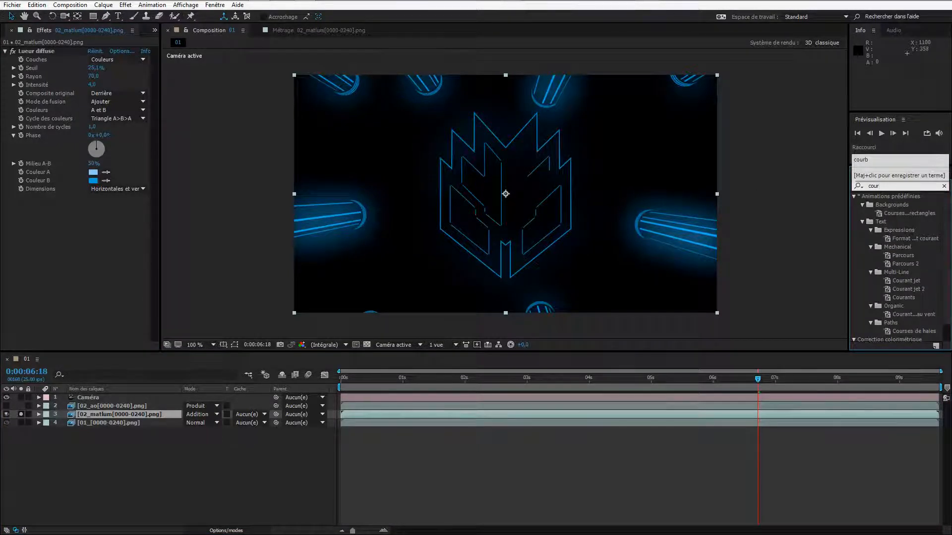
drag(946, 262, 940, 299)
double_click(880, 337)
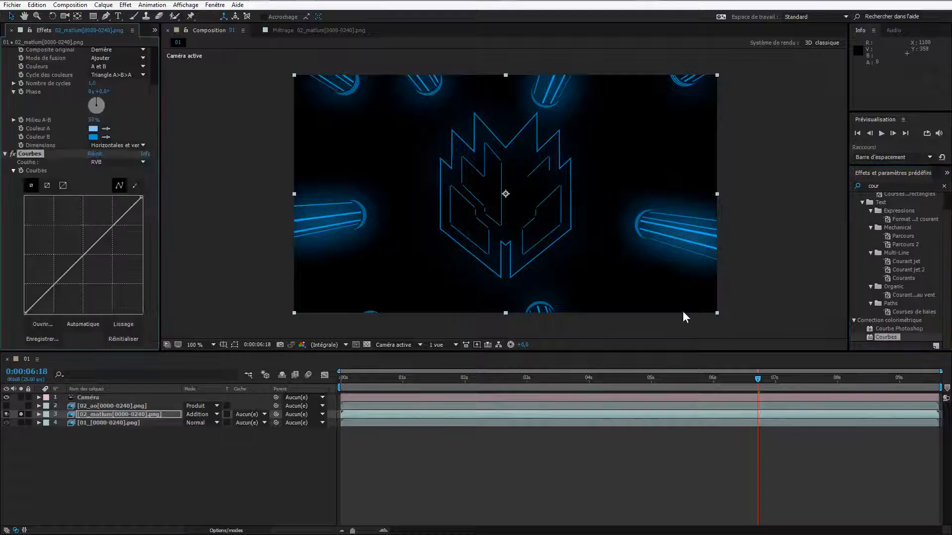
Pull the luminance layer's RGB curve down in the darker tones and add a control point in the lighter tones
click(107, 161)
drag(54, 283, 64, 296)
click(113, 226)
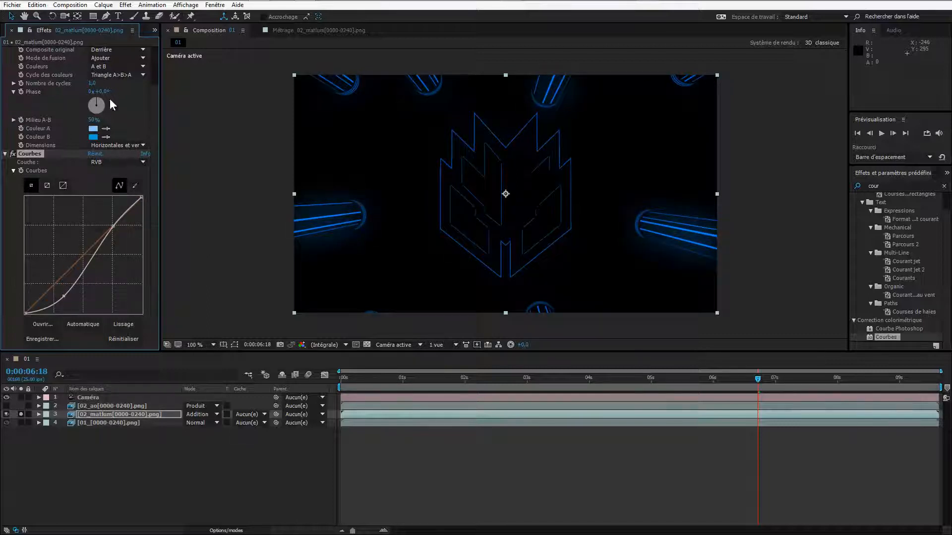
Increase the Lueur diffuse effect's Intensité and lift the RGB curve slightly in the lighter tones
scroll(138, 109, up, 2)
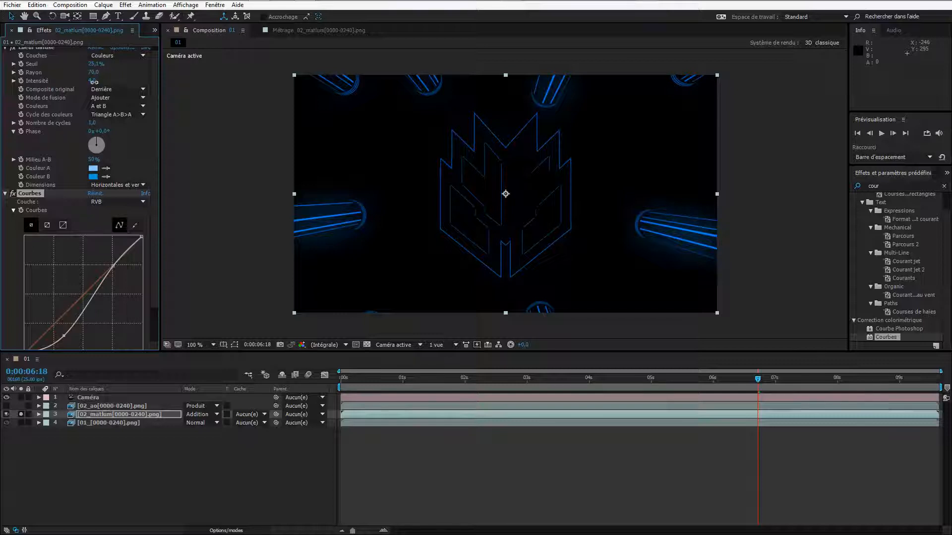
drag(142, 85, 679, 119)
scroll(150, 254, down, 2)
drag(113, 225, 113, 222)
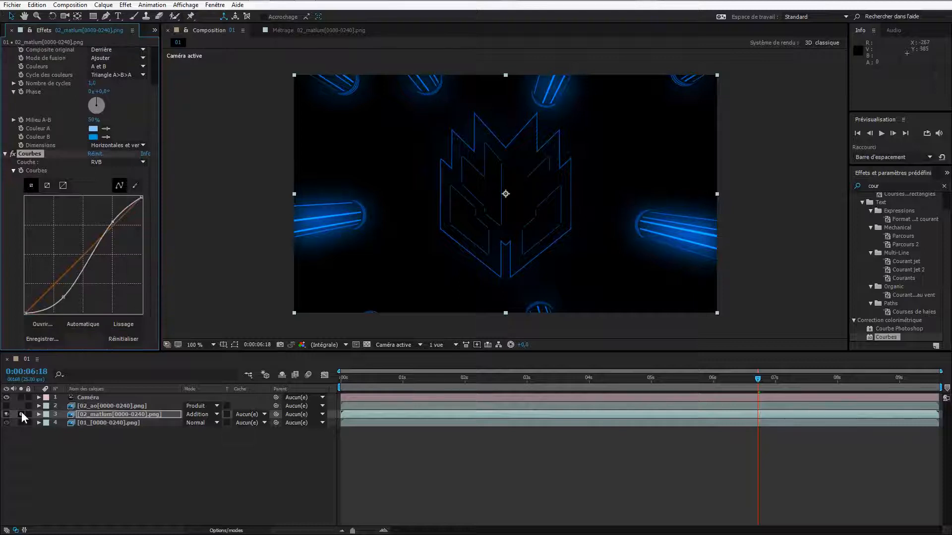
Unsolo the 02_matlum[0000-0240].png layer and compare the composite with and without it
click(21, 414)
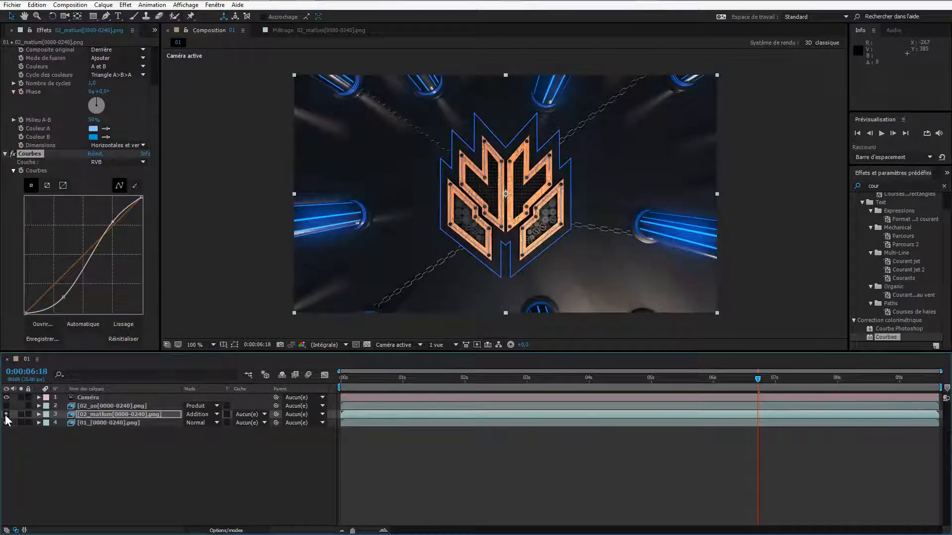
click(6, 414)
click(6, 414)
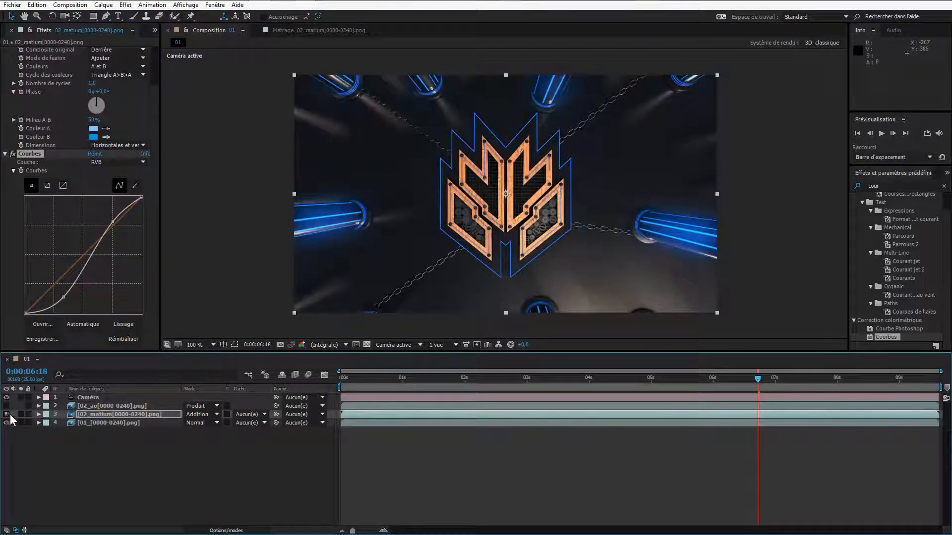
Solo the 02_matlum[0000-0240].png layer at 0:00:01:00 and compare it with and without the Lueur diffuse effect
click(402, 385)
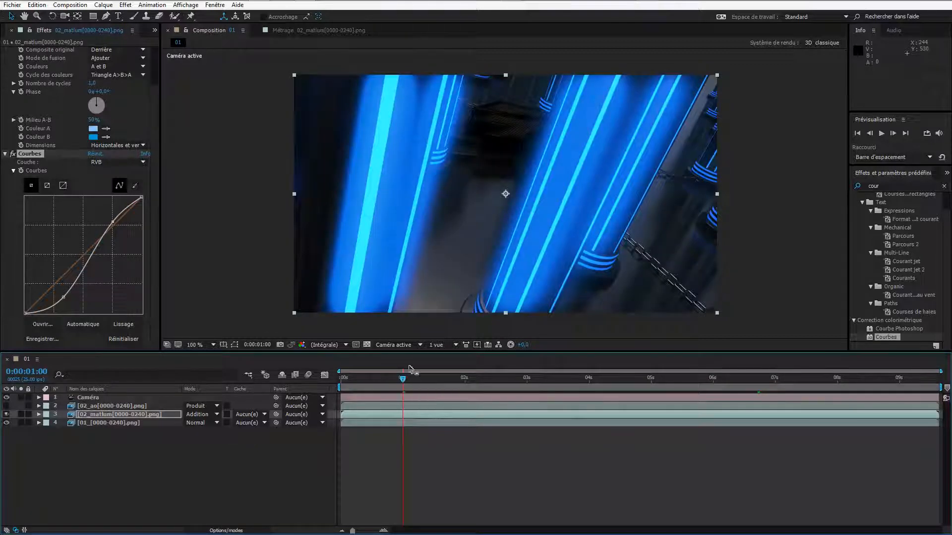
click(20, 415)
scroll(25, 167, up, 2)
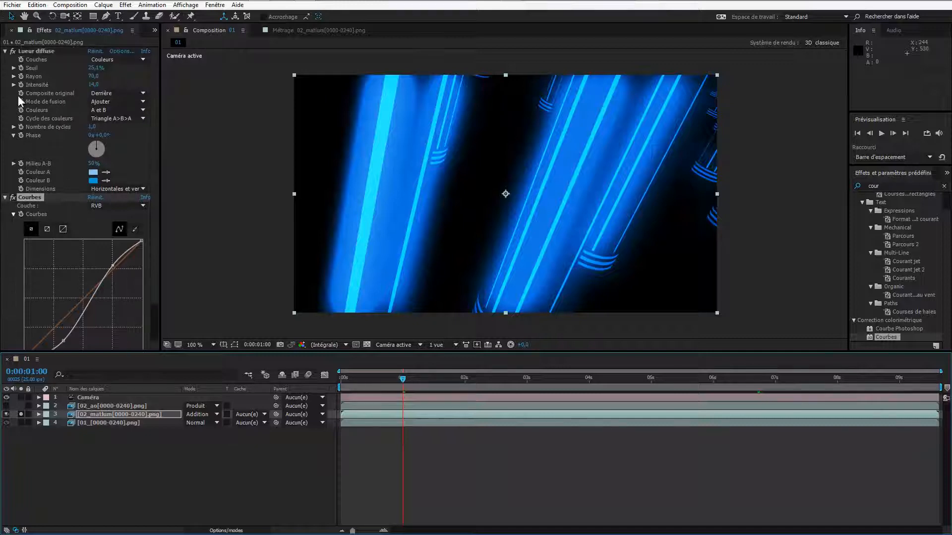
click(13, 51)
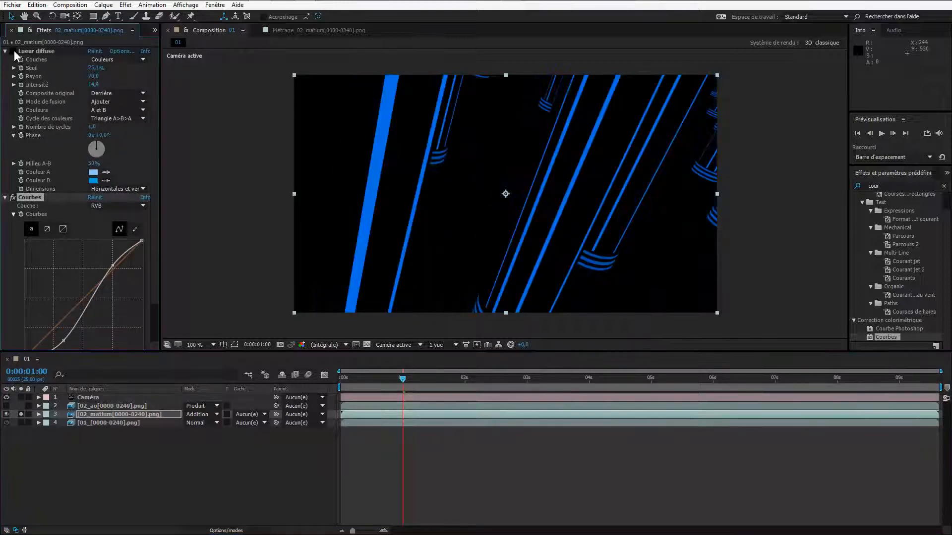
click(13, 52)
click(15, 50)
Preview the soloed luminance pass without its glow at different times, ending at 0:00:01:12
click(719, 384)
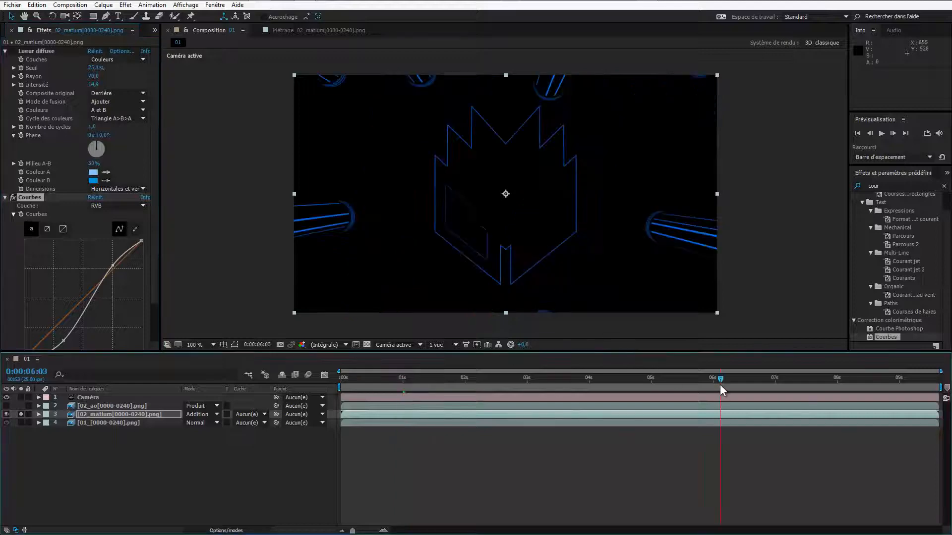
key(space)
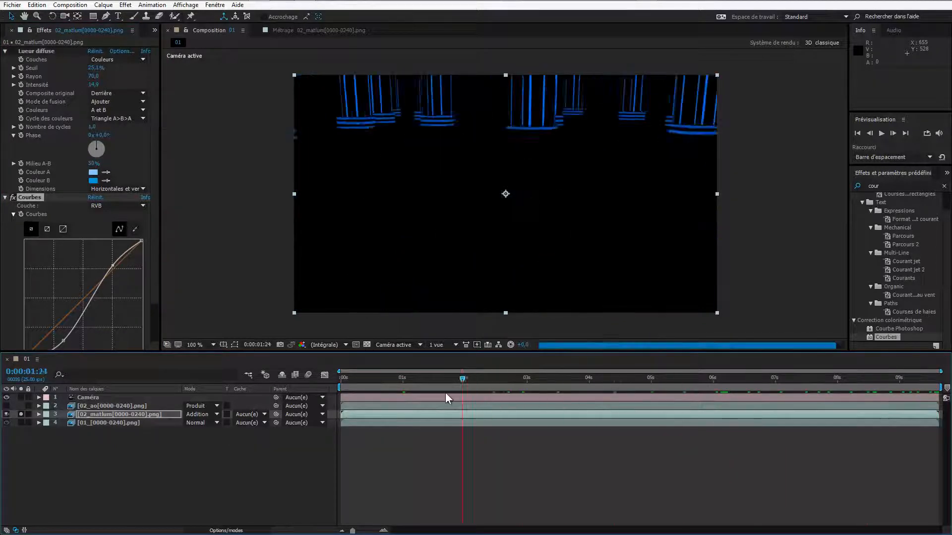
mouse_move(445, 392)
mouse_down()
mouse_move(397, 392)
mouse_move(441, 385)
mouse_move(432, 385)
mouse_up()
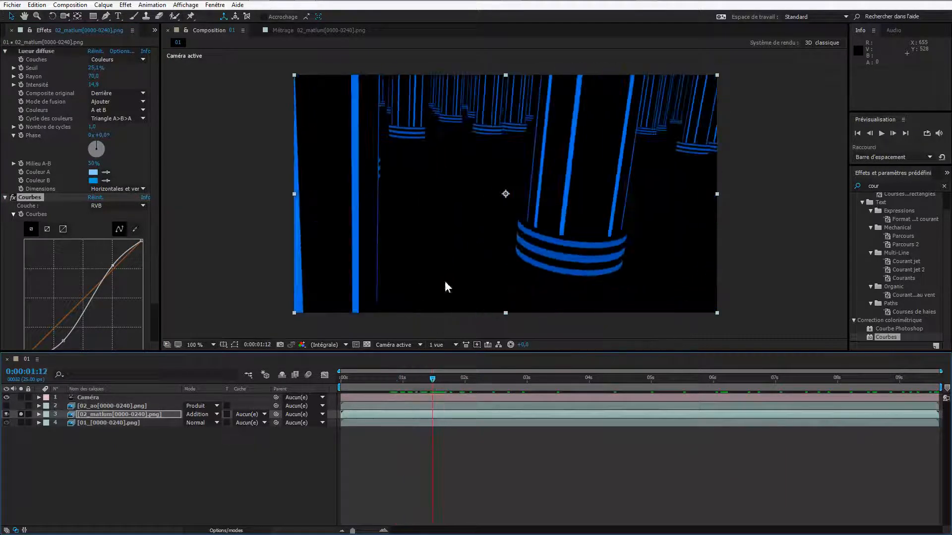
With Lueur diffuse back on and Courbes off, lower the glow's Intensité through 5 and 3 to 1
click(13, 51)
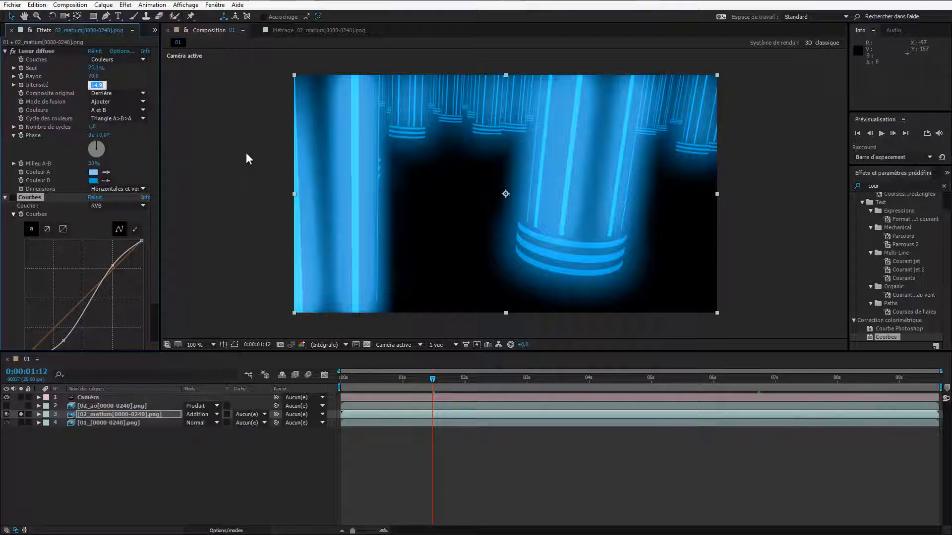
text(5)
key(Return)
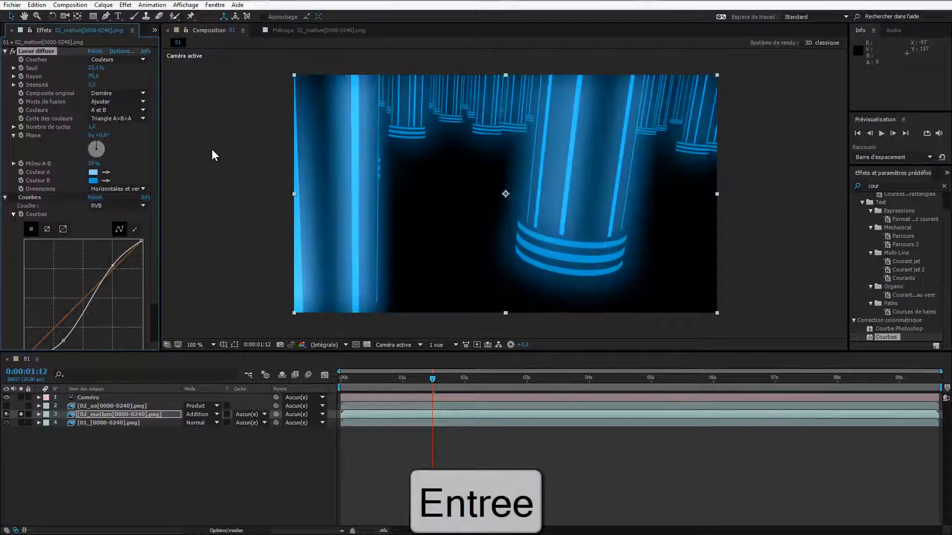
click(92, 85)
text(3)
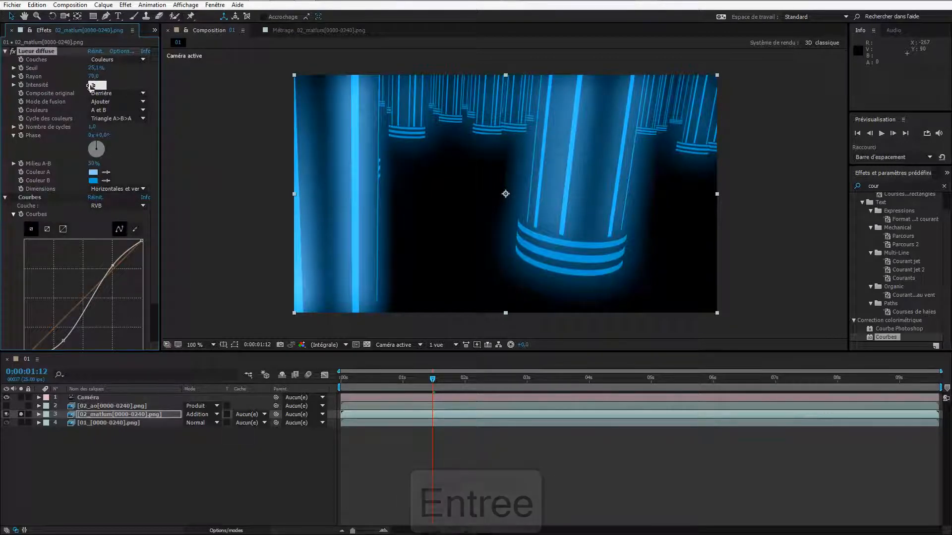
key(Return)
click(90, 85)
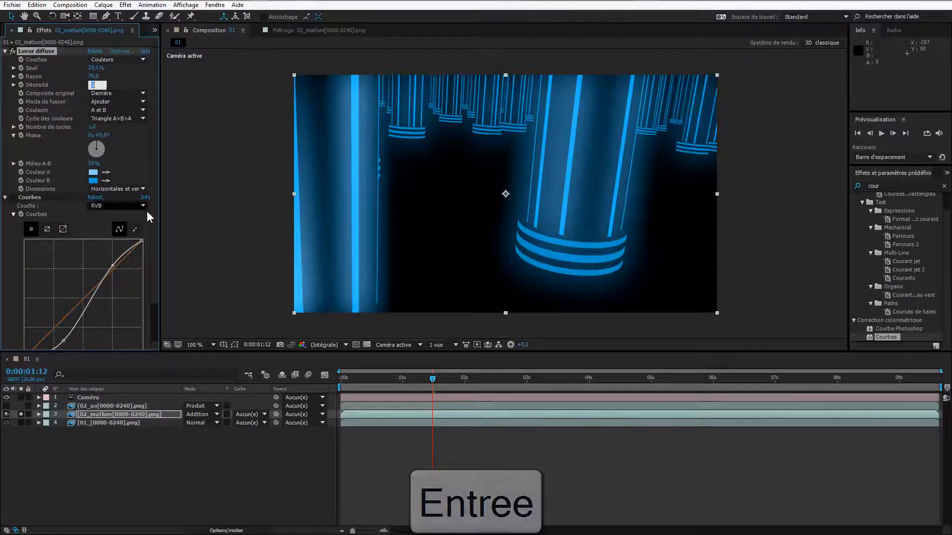
text(1)
key(Return)
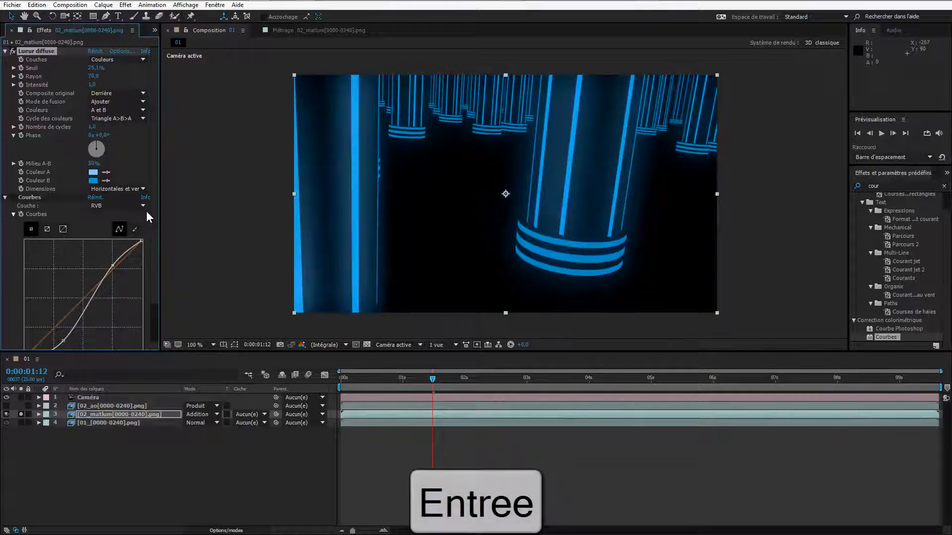
Set the Lueur diffuse effect's Rayon to 100 and duplicate the effect
click(5, 197)
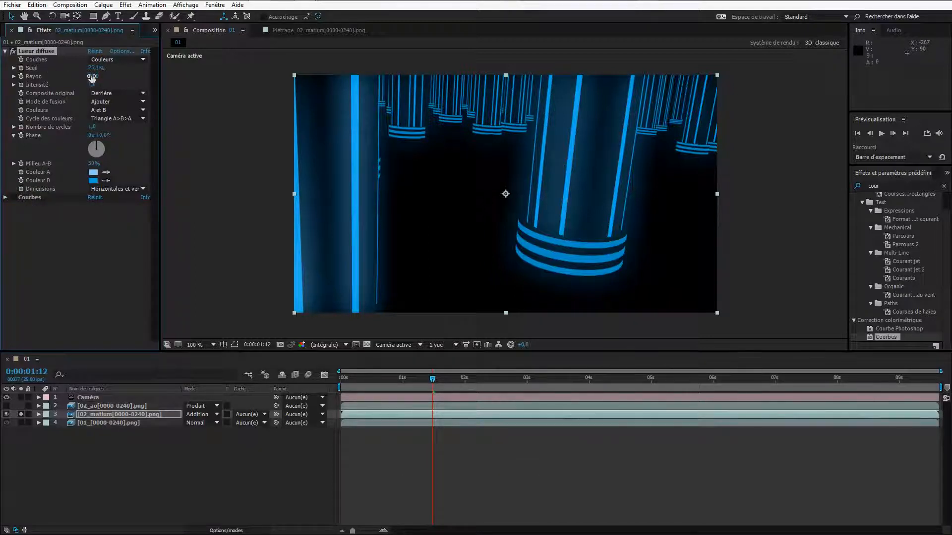
click(124, 158)
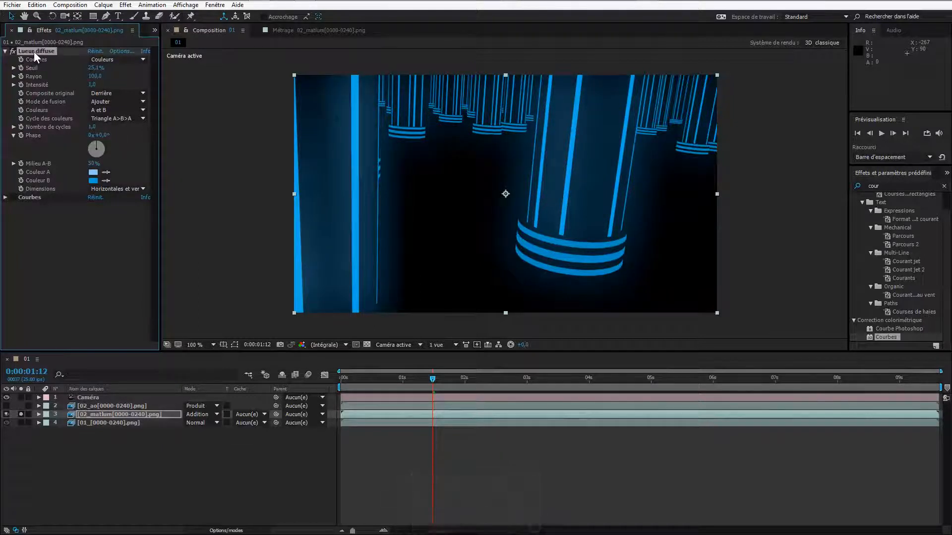
key(ctrl+d)
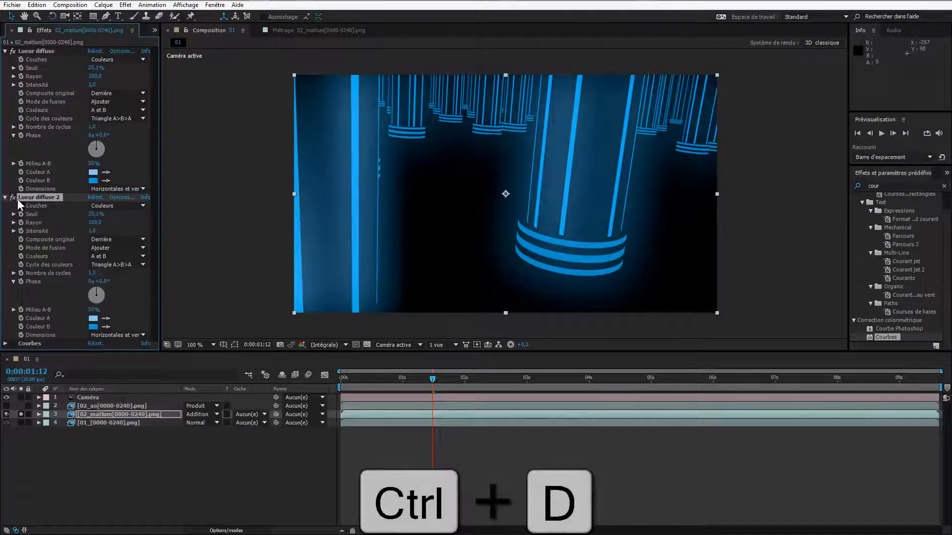
Switch off the duplicated glow and set the first Lueur diffuse effect to Rayon 50 and Intensité 0.5
click(13, 198)
click(96, 77)
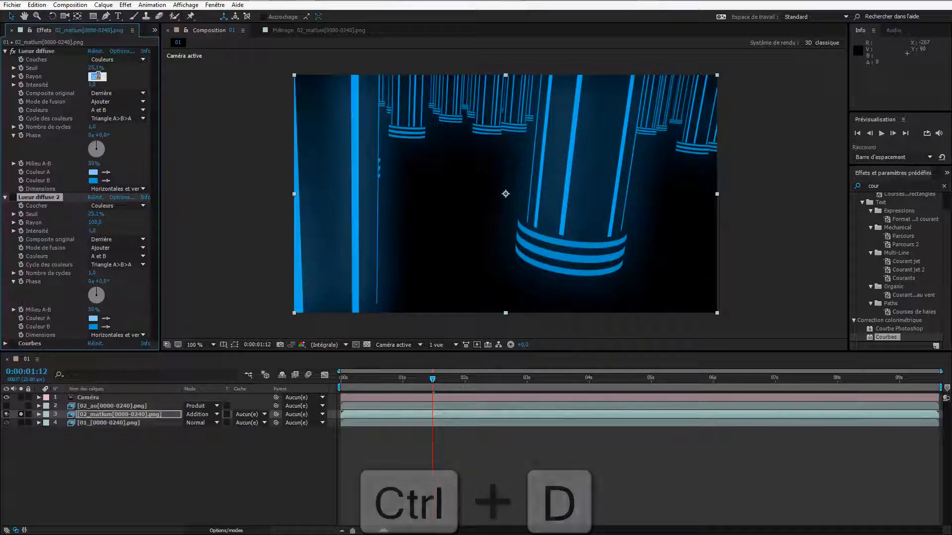
text(50)
click(96, 85)
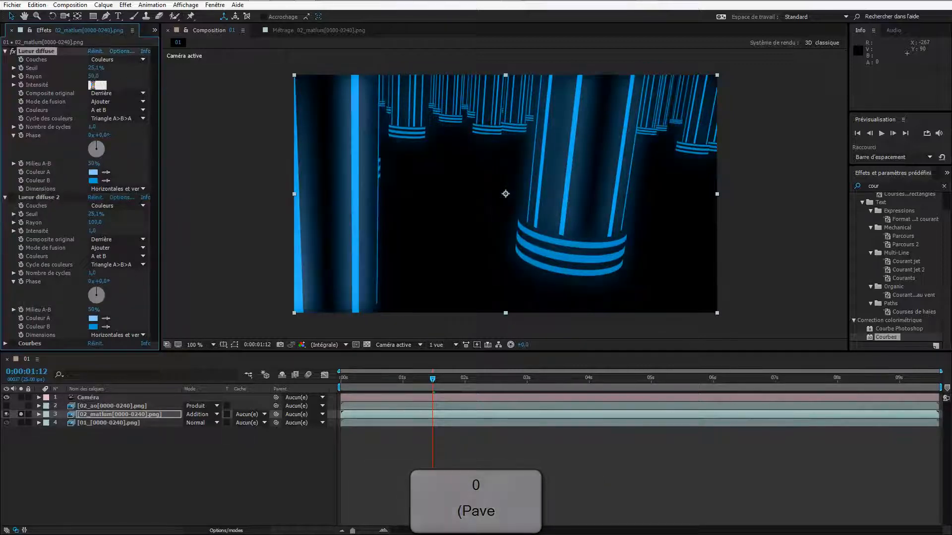
click(111, 148)
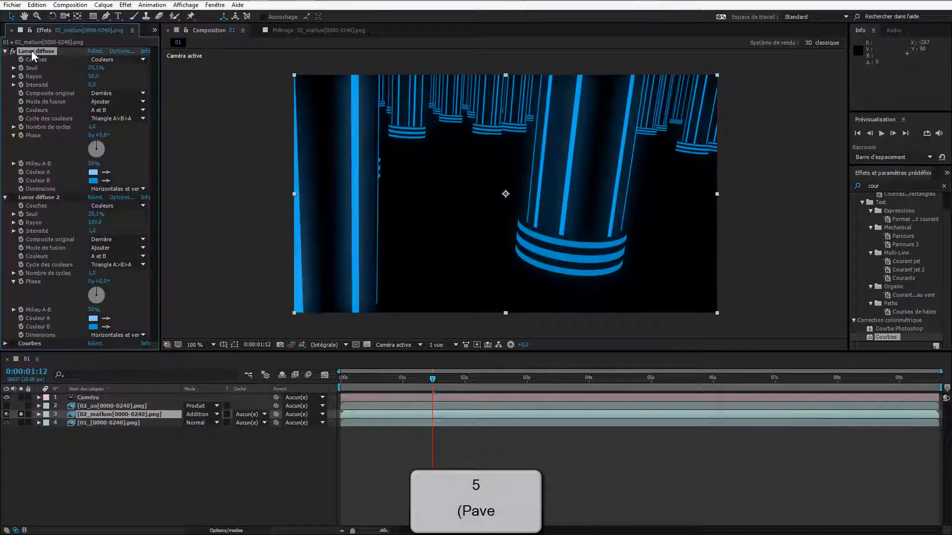
Duplicate the first Lueur diffuse effect again, switch the copy off, and set the first one to Rayon 25 and Intensité 0.25
key(ctrl+d)
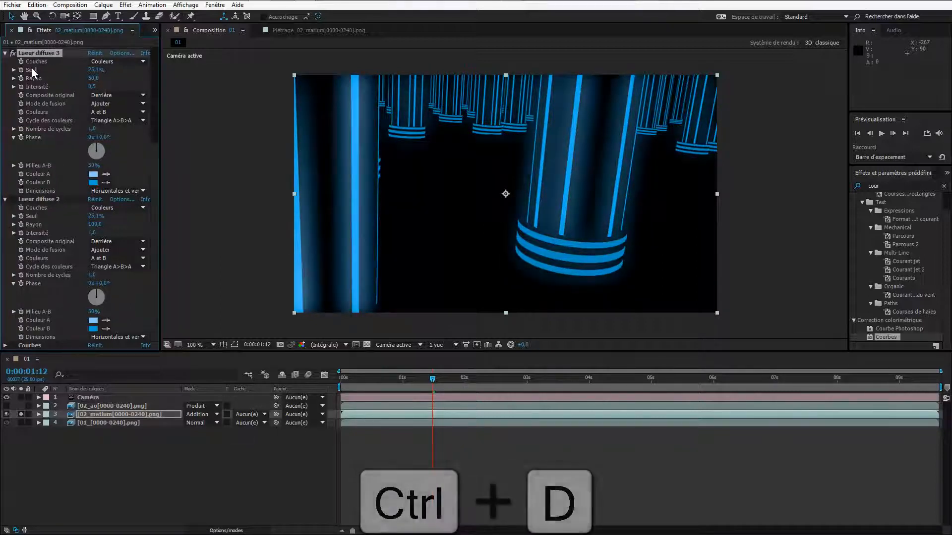
scroll(31, 147, up, 5)
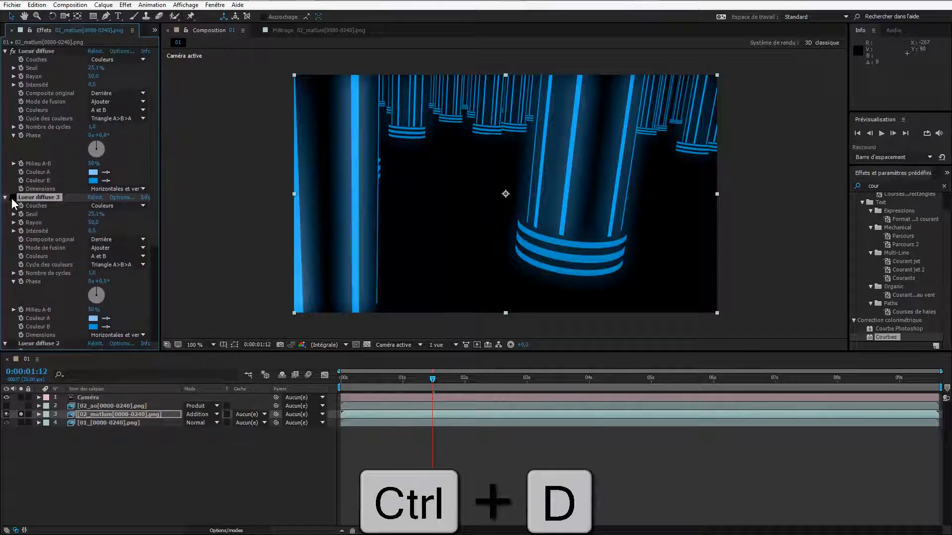
click(93, 76)
text(25)
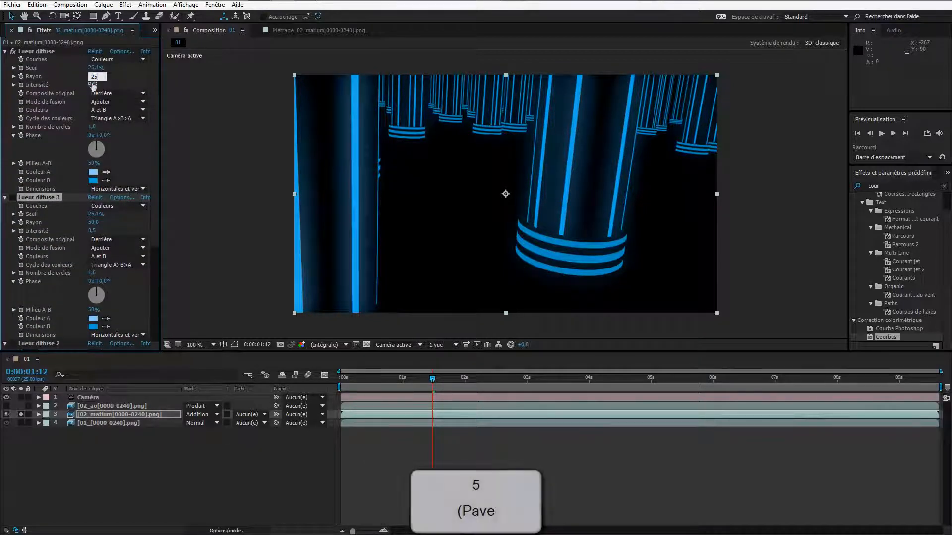
key(Tab)
text(.25)
click(123, 79)
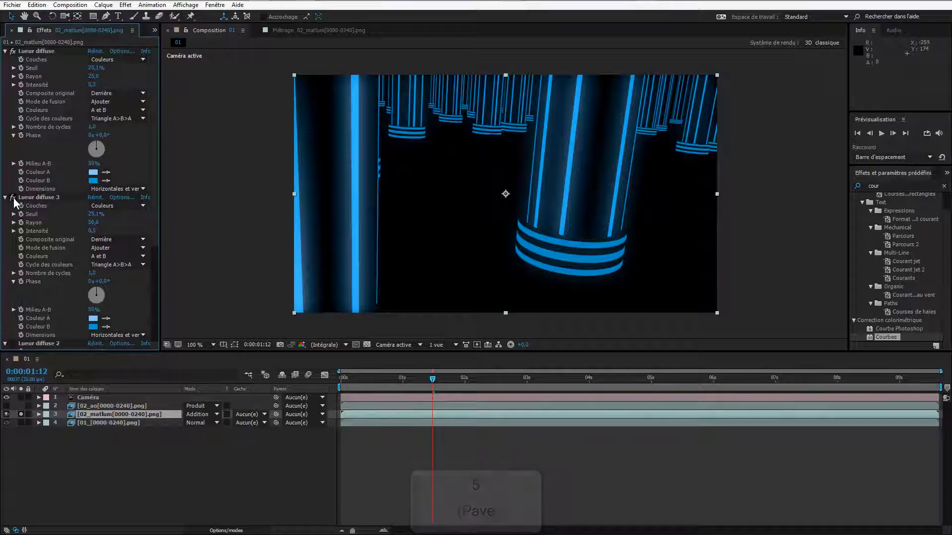
Turn both duplicated glows back on and check the combined glow with and without Courbes
scroll(17, 196, down, 3)
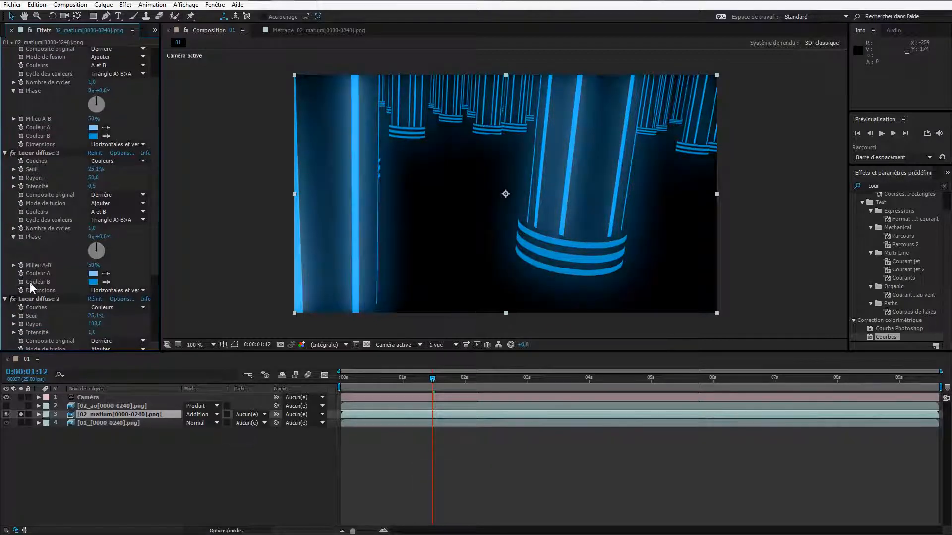
scroll(41, 278, down, 6)
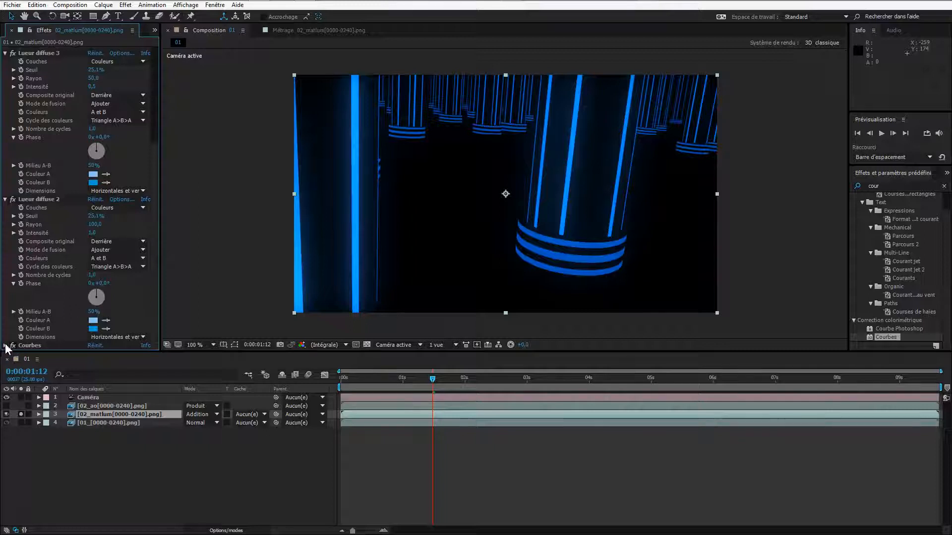
click(5, 346)
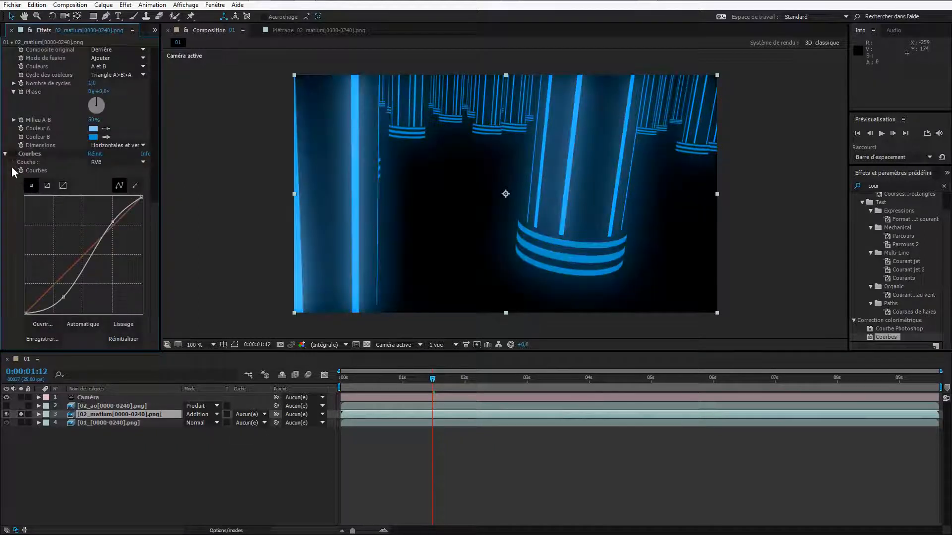
click(5, 153)
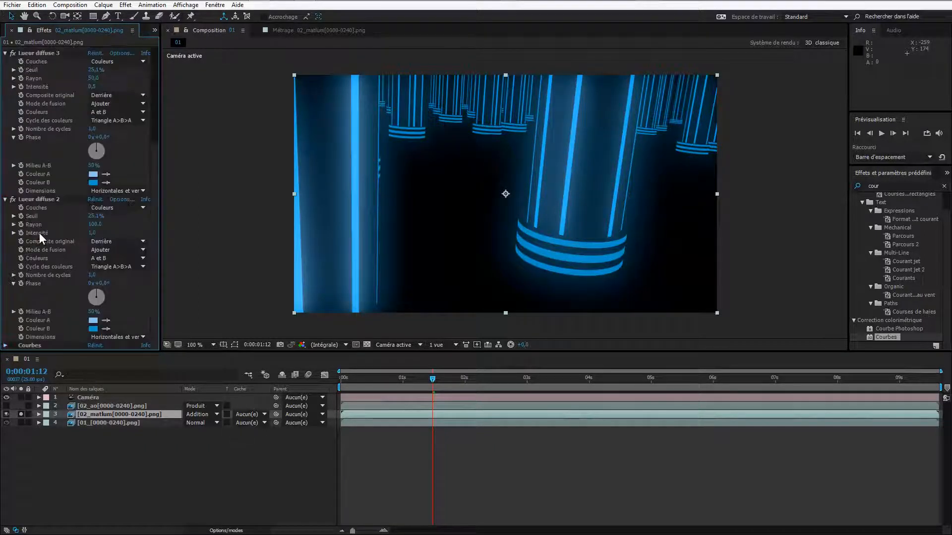
Apply the Exposition effect to the luminance layer and raise its exposure to 1.54
click(885, 181)
text(expo)
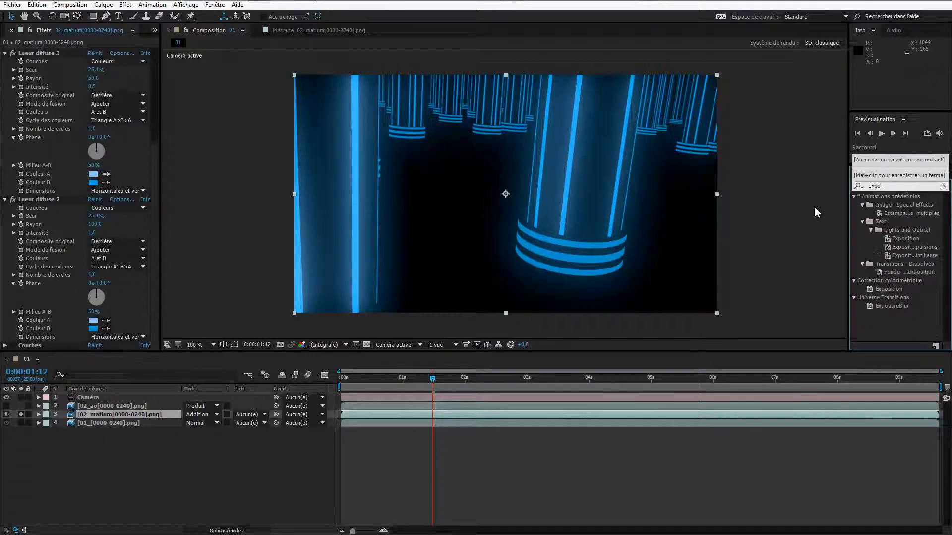
double_click(888, 289)
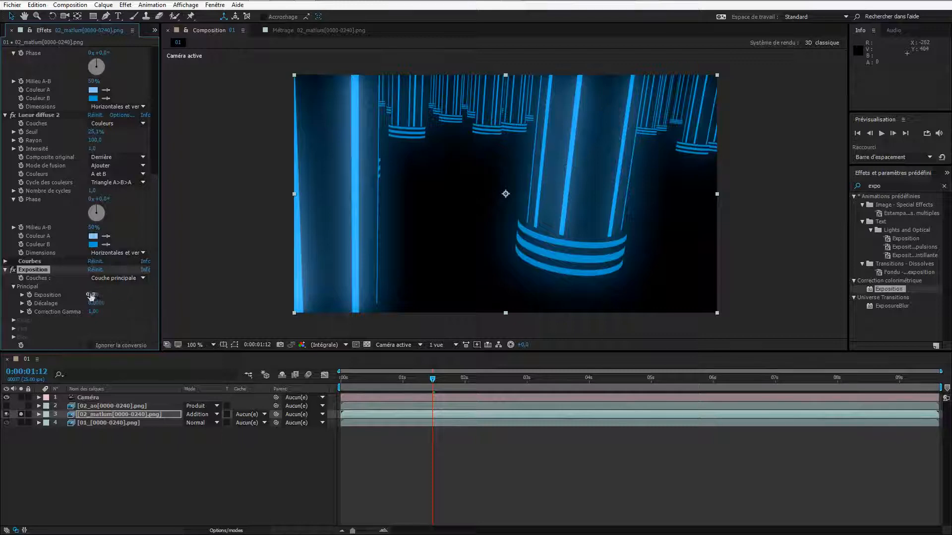
drag(91, 297, 178, 294)
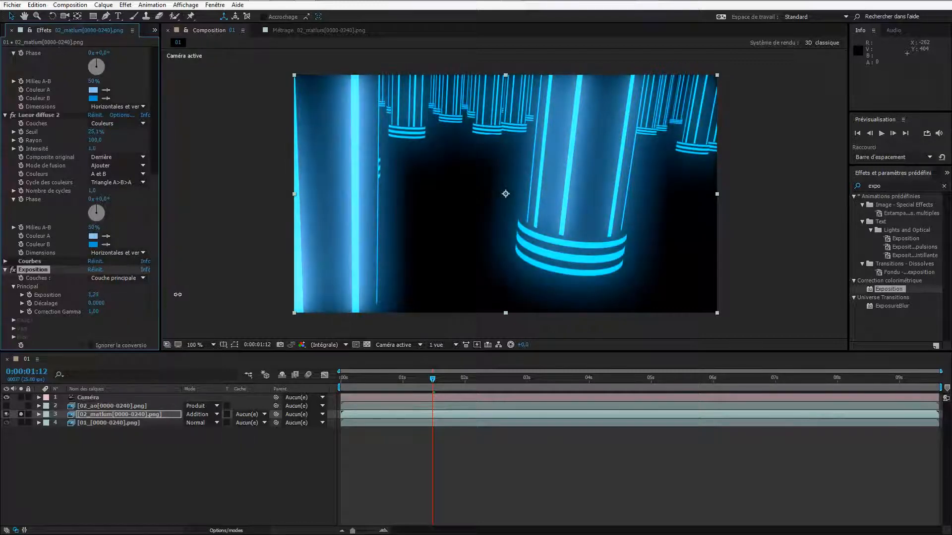
Place the Courbes effect after Exposition and, with it switched on, raise its RGB curve slightly in the darker tones
drag(25, 266, 35, 338)
click(12, 346)
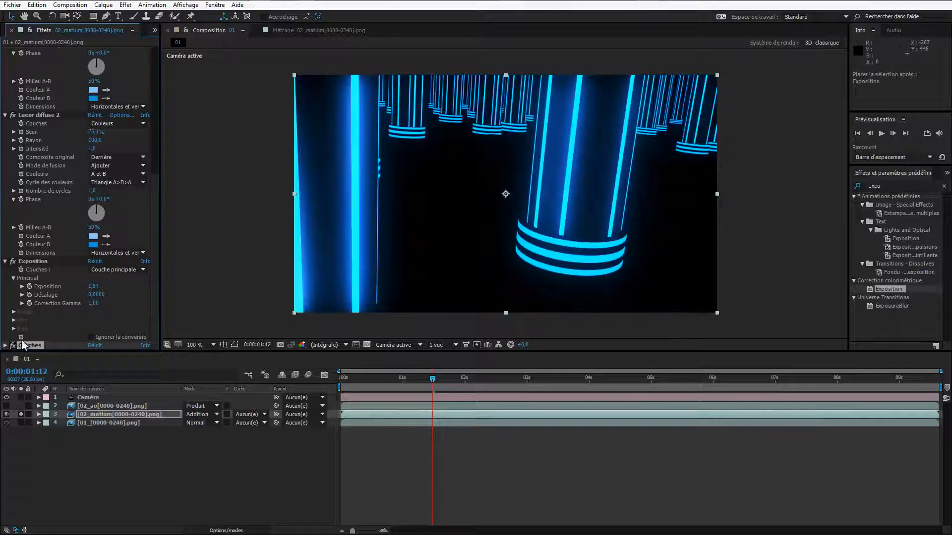
click(6, 346)
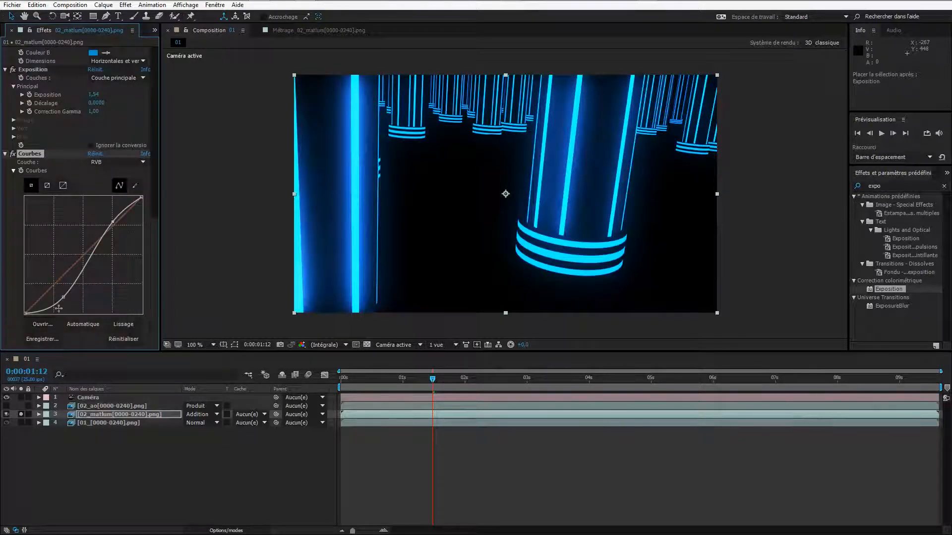
drag(61, 296, 61, 292)
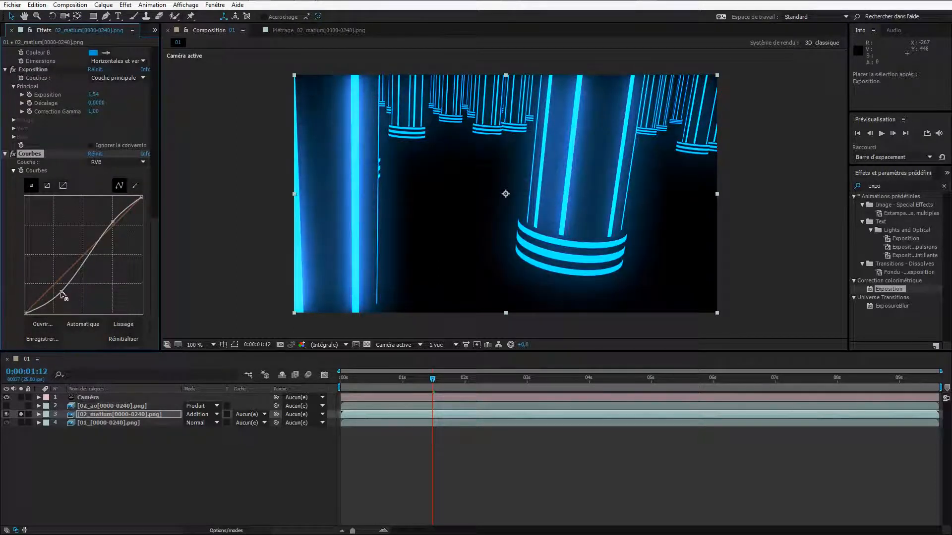
Pull the Courbes effect's Vert curve down slightly in the midtones and lift the Bleu curve slightly
click(99, 163)
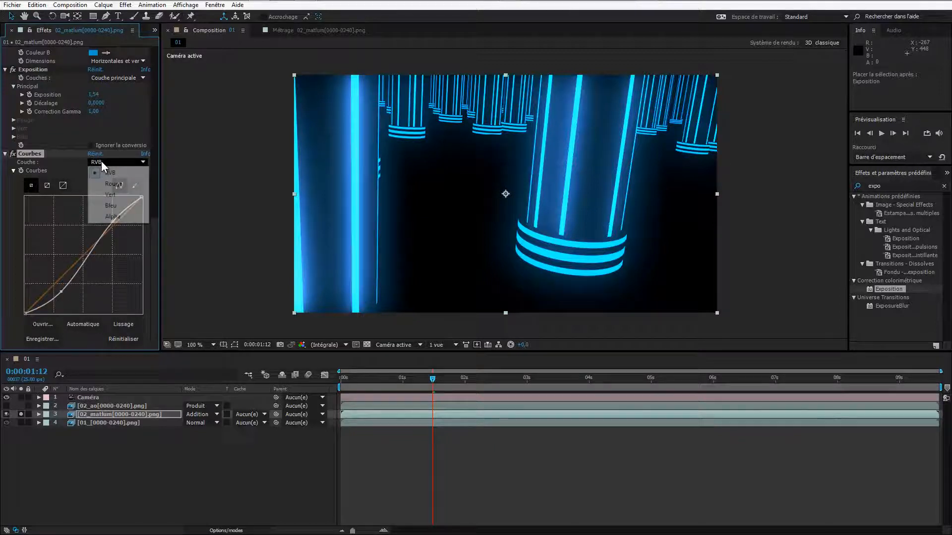
click(114, 198)
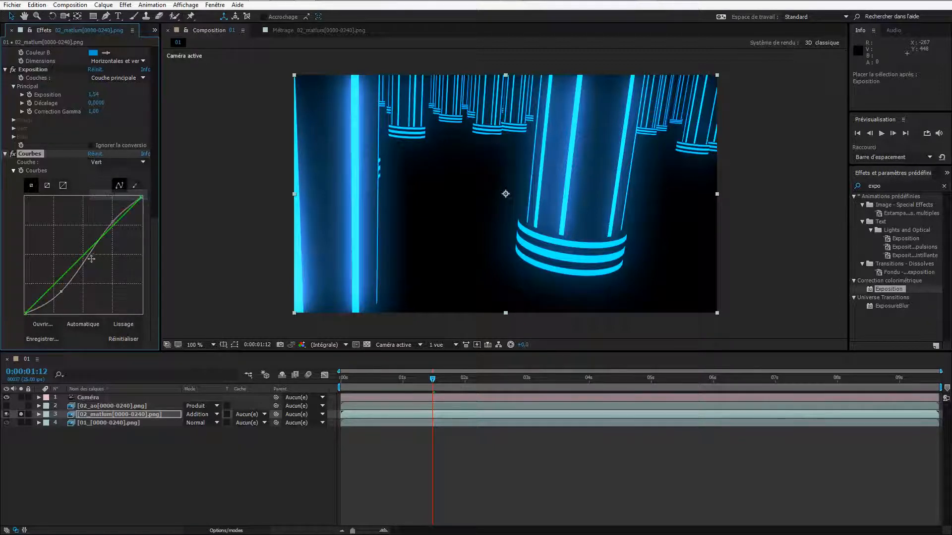
drag(87, 256, 86, 261)
click(103, 164)
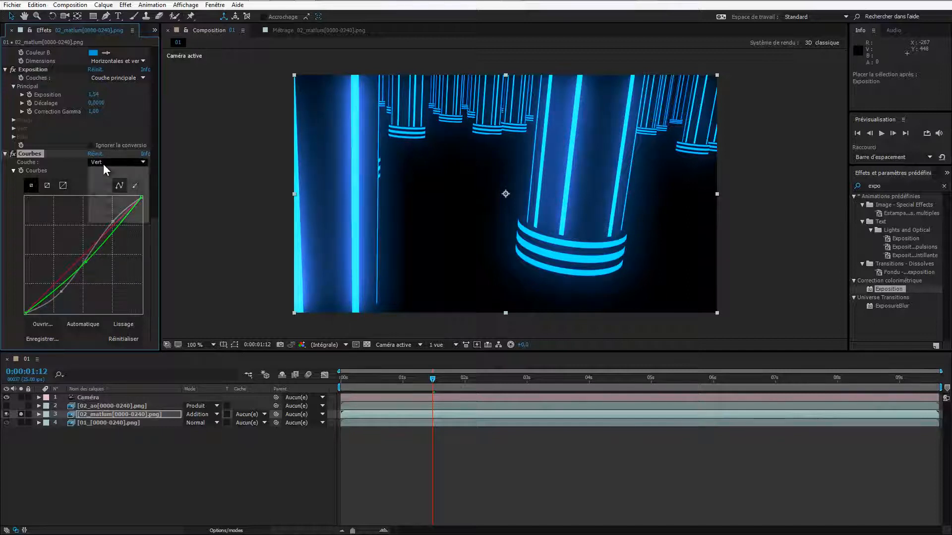
click(100, 209)
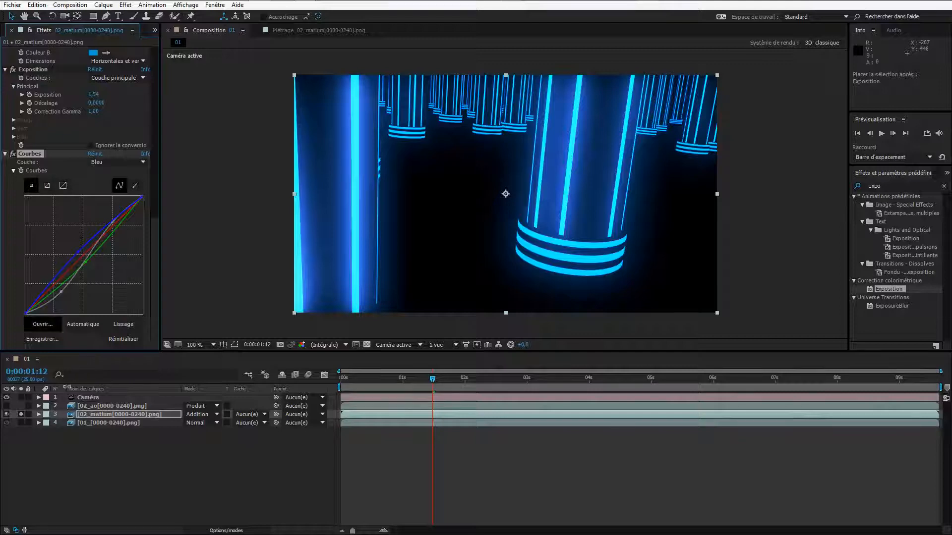
Take the luminance layer out of solo and compare the composite with and without it at 0:00:08:10
click(350, 379)
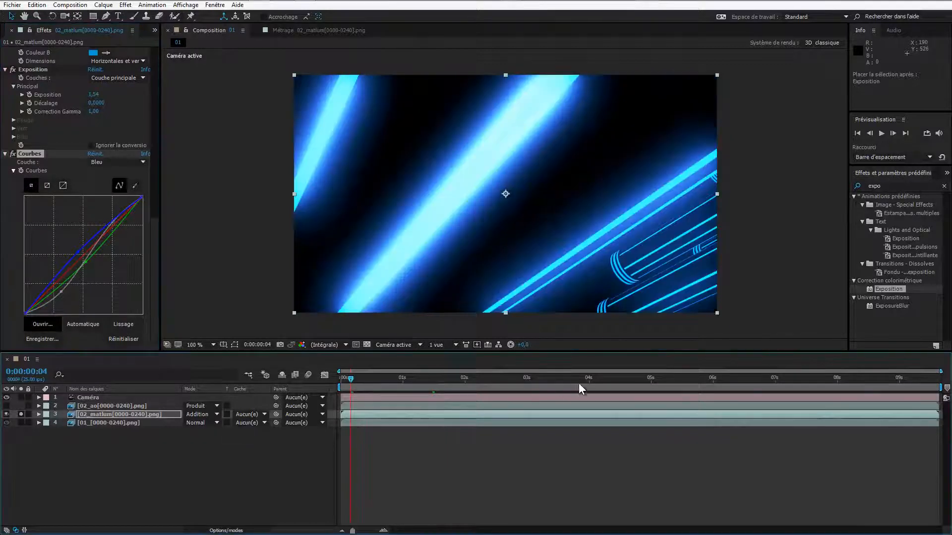
drag(680, 382, 862, 391)
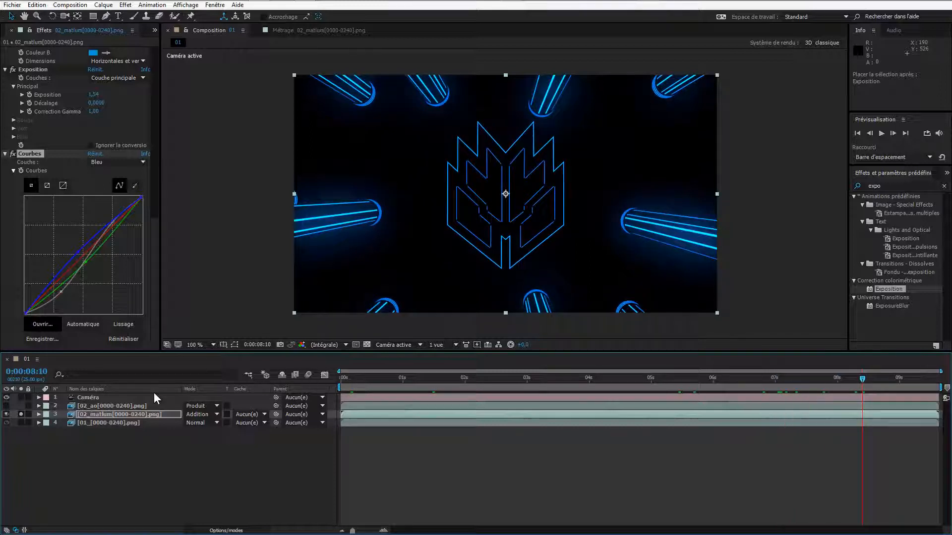
click(6, 423)
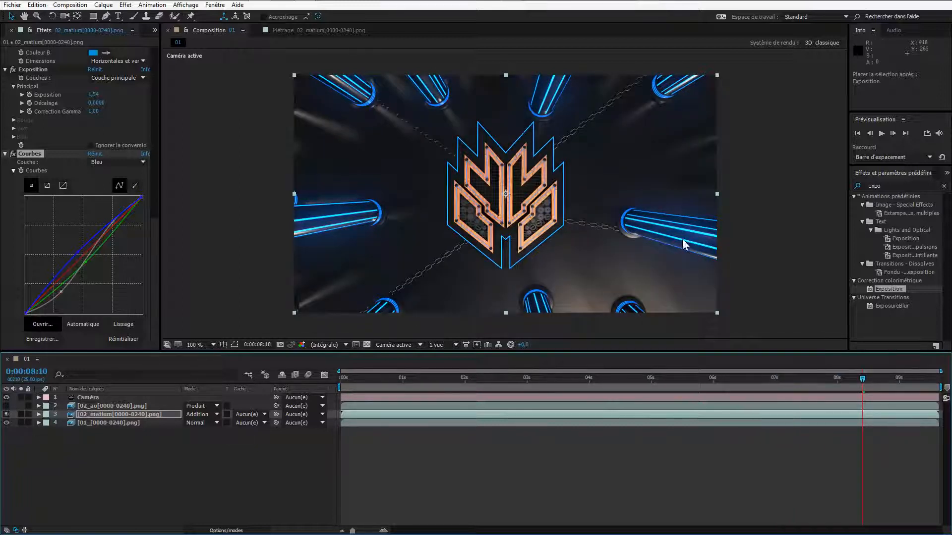
click(6, 414)
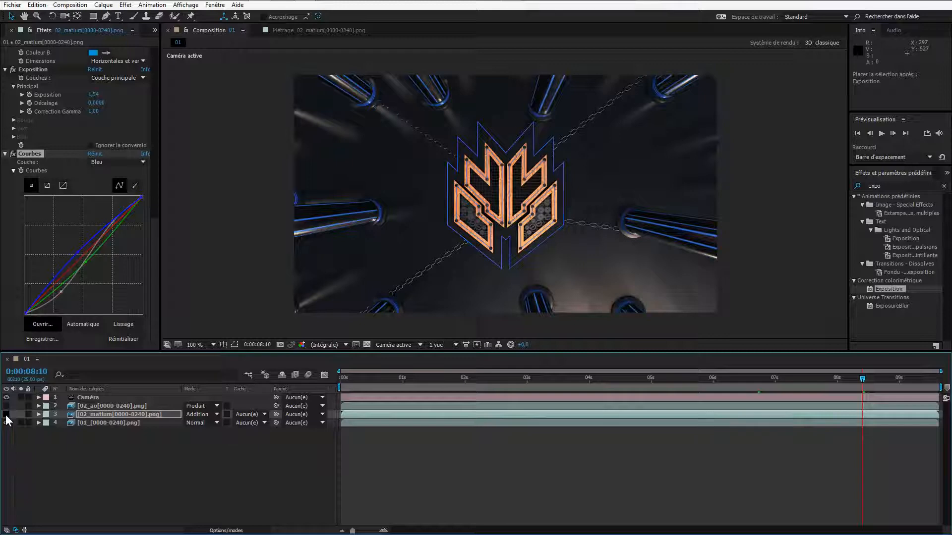
click(6, 414)
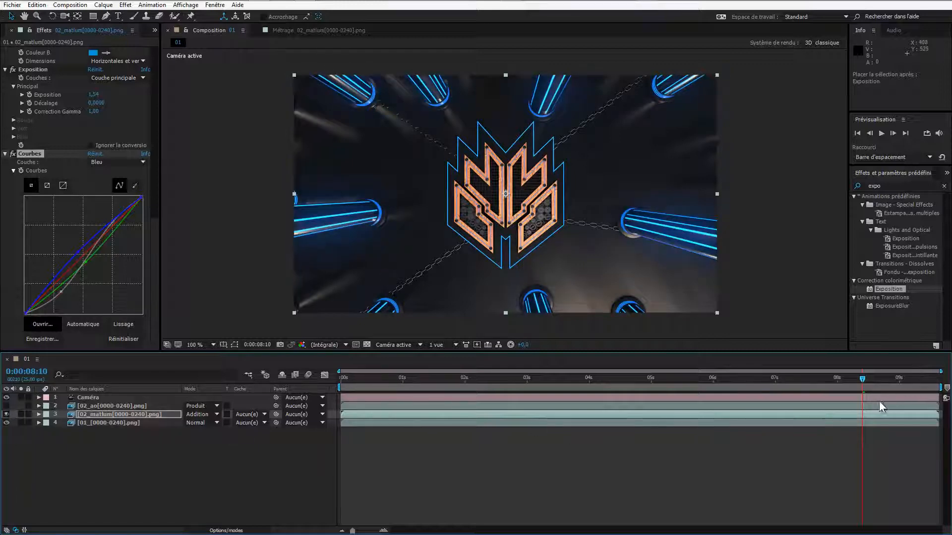
Create an adjustment layer directly above the 02_matlum luminance layer
right_click(105, 467)
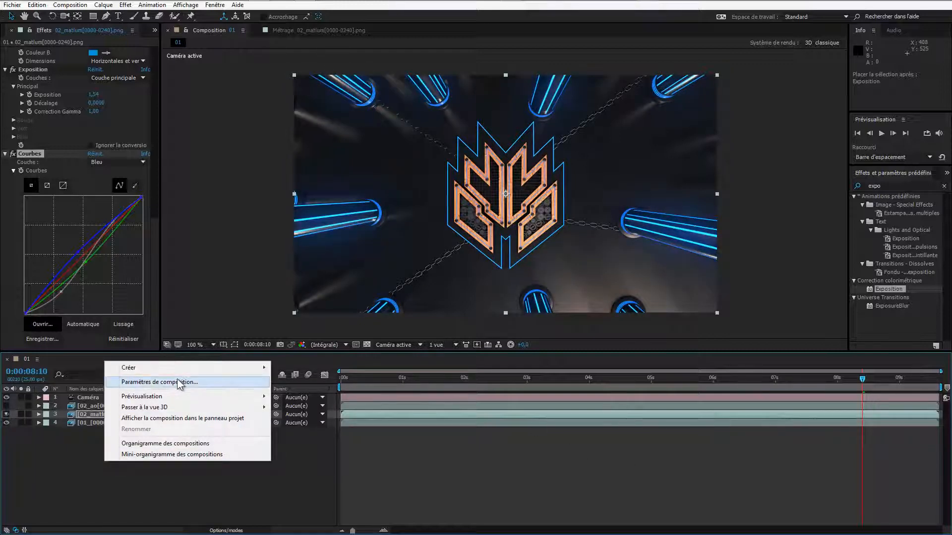
mouse_move(182, 366)
click(342, 446)
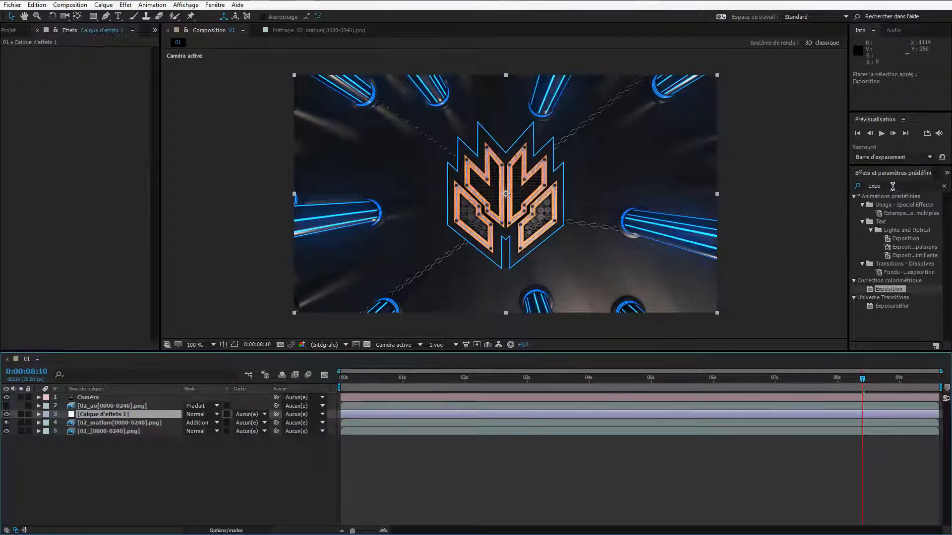
Find the Lueur diffuse effect and apply it to the adjustment layer
key(BackSpace)
key(BackSpace)
key(BackSpace)
key(BackSpace)
text(lu)
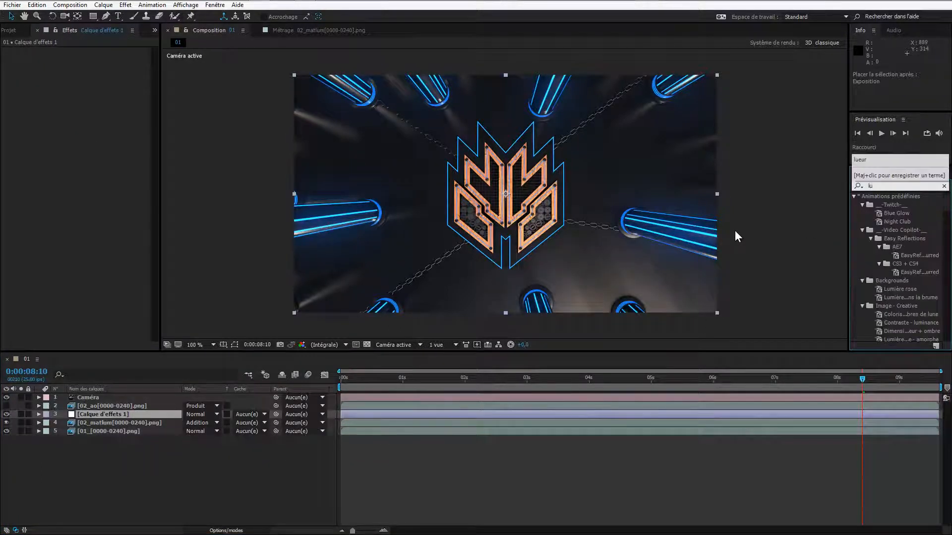
text(eu)
double_click(892, 230)
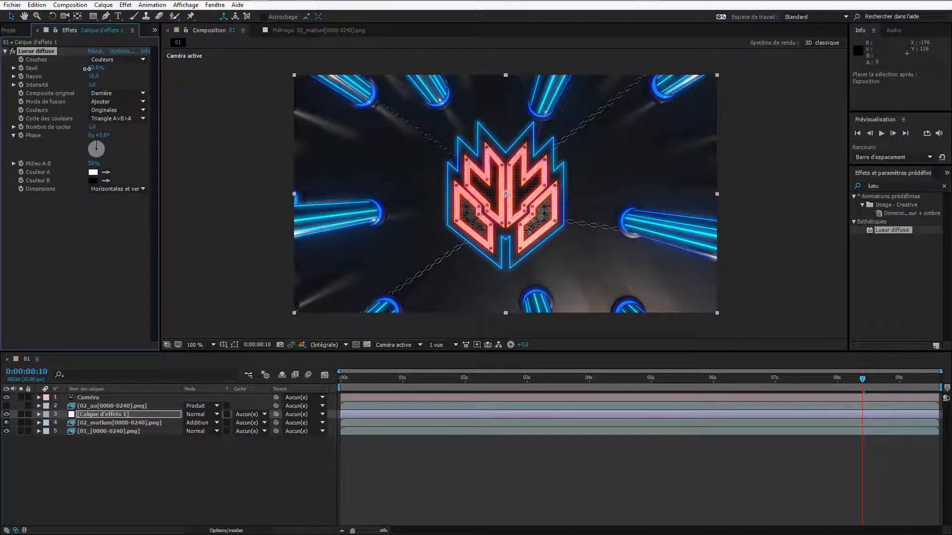
Set the adjustment layer glow's threshold to 100% and its intensity to 3
drag(86, 69, 164, 87)
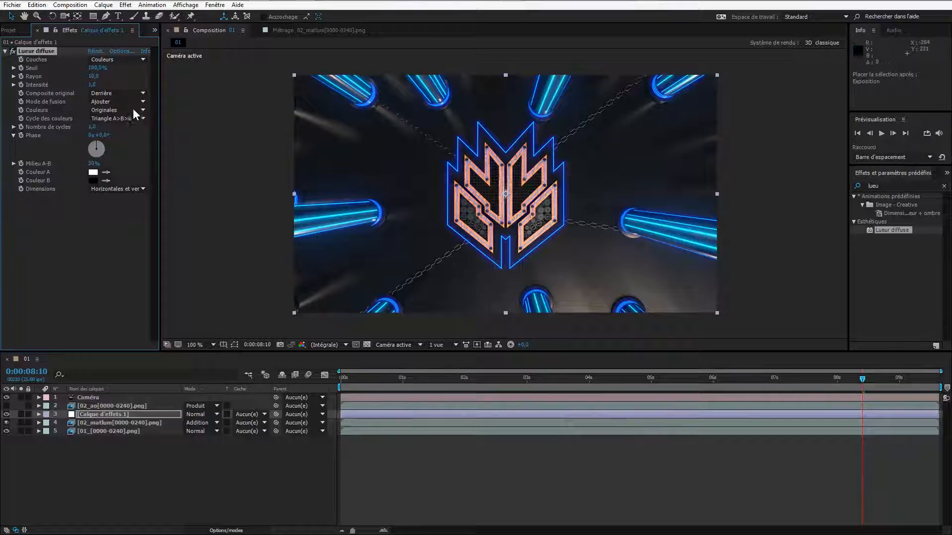
drag(126, 86, 170, 109)
click(90, 83)
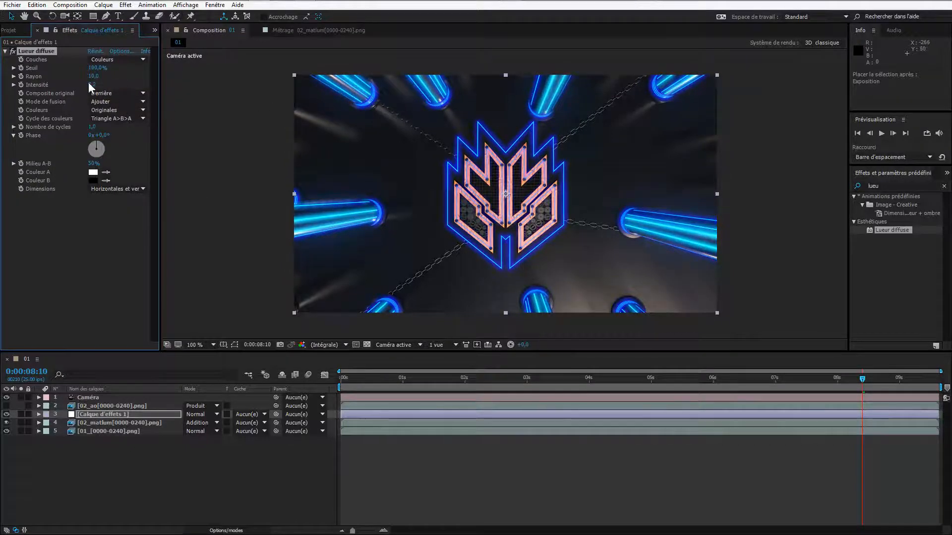
text(3)
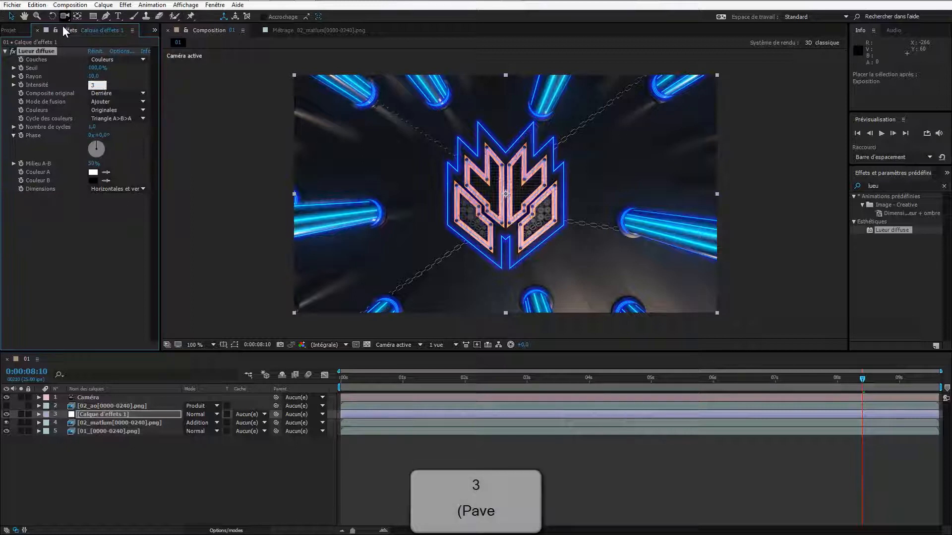
click(112, 76)
Try a much larger radius for the adjustment layer's glow, and settle on a radius of 150
drag(98, 76, 200, 79)
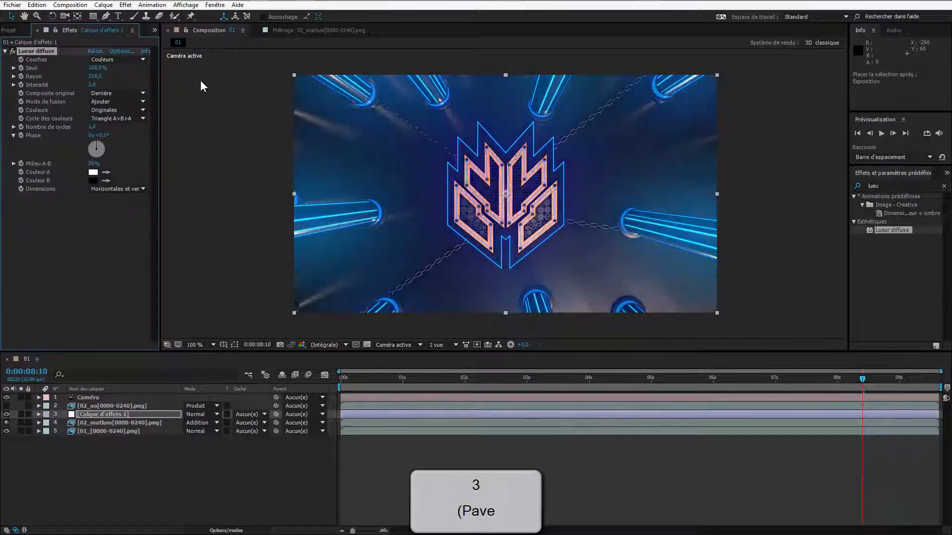
click(95, 76)
text(150)
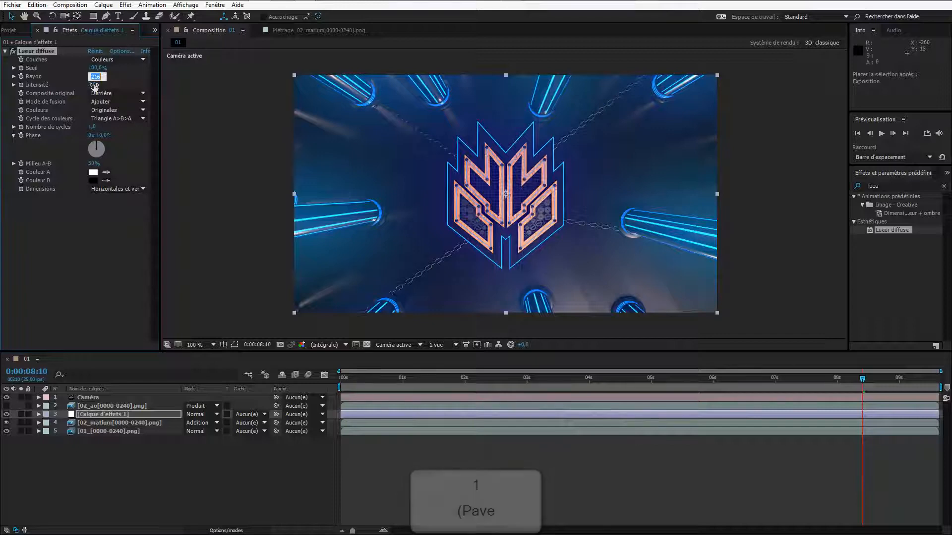
key(Return)
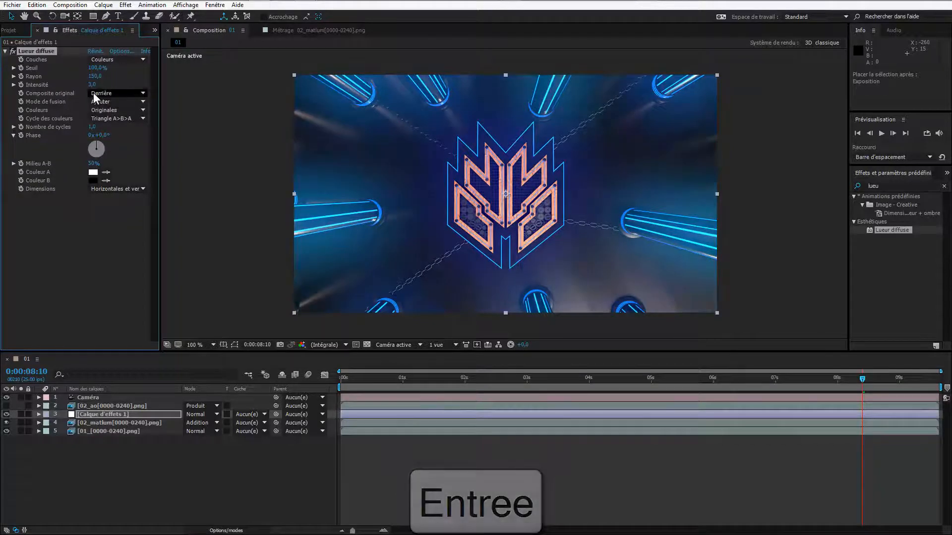
Set the adjustment layer glow's intensity to 1
click(93, 85)
text(1)
key(Return)
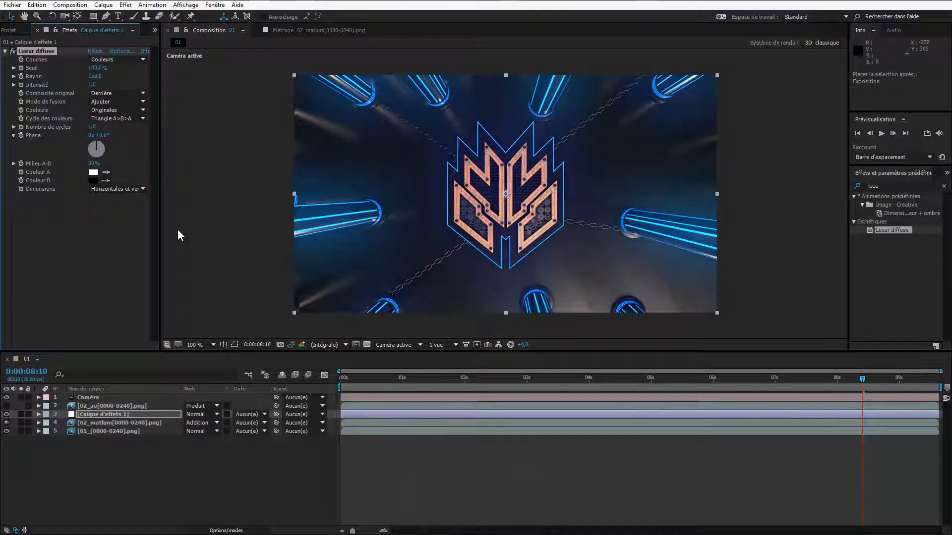
Compare the composite with and without the adjustment layer, leaving the layer visible
click(6, 413)
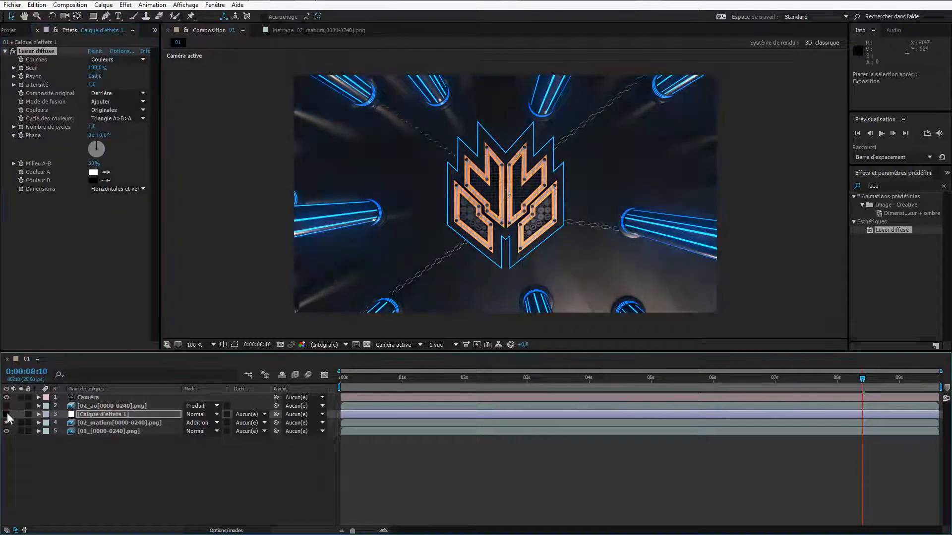
click(7, 414)
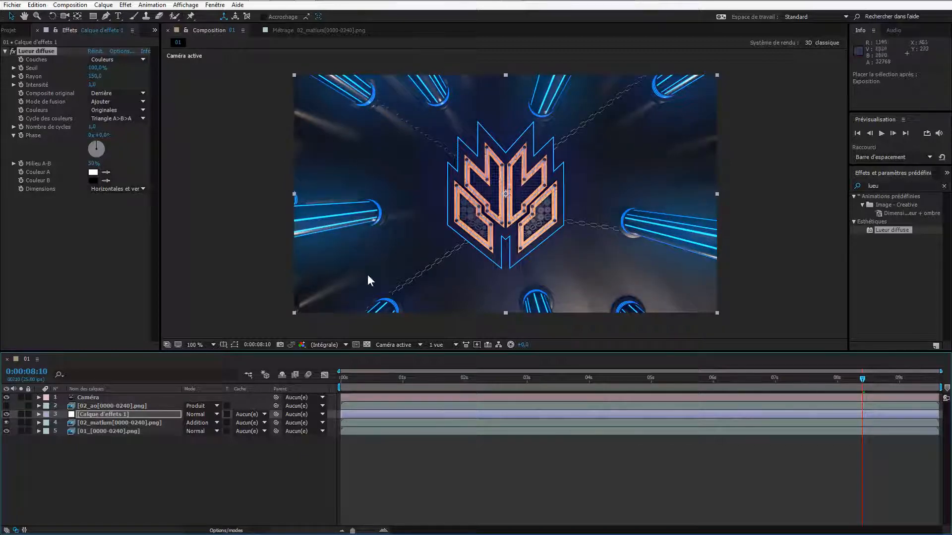
click(6, 414)
click(6, 415)
click(5, 415)
click(6, 416)
click(5, 415)
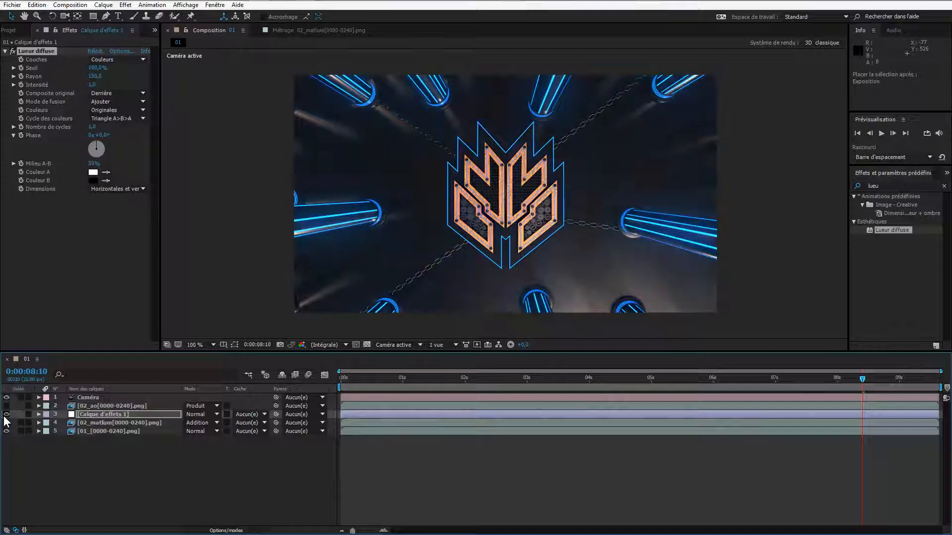
click(5, 415)
Show the luminance layer's effects and collapse the three glows, Exposition and Courbes
click(95, 422)
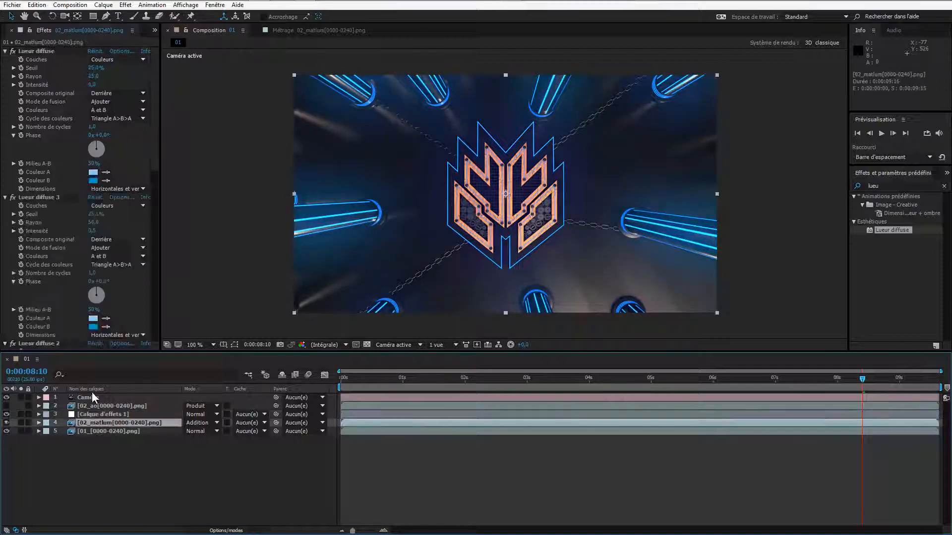
click(4, 51)
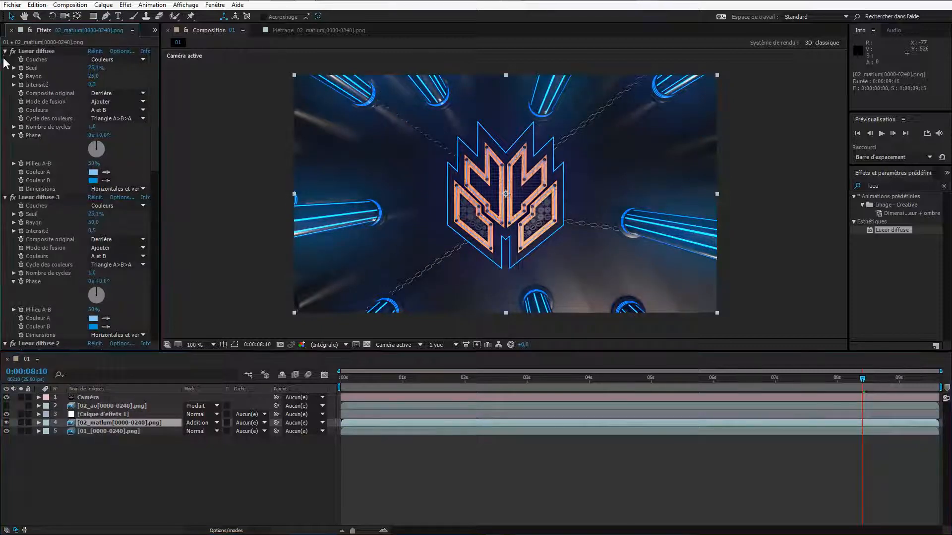
click(6, 59)
click(5, 68)
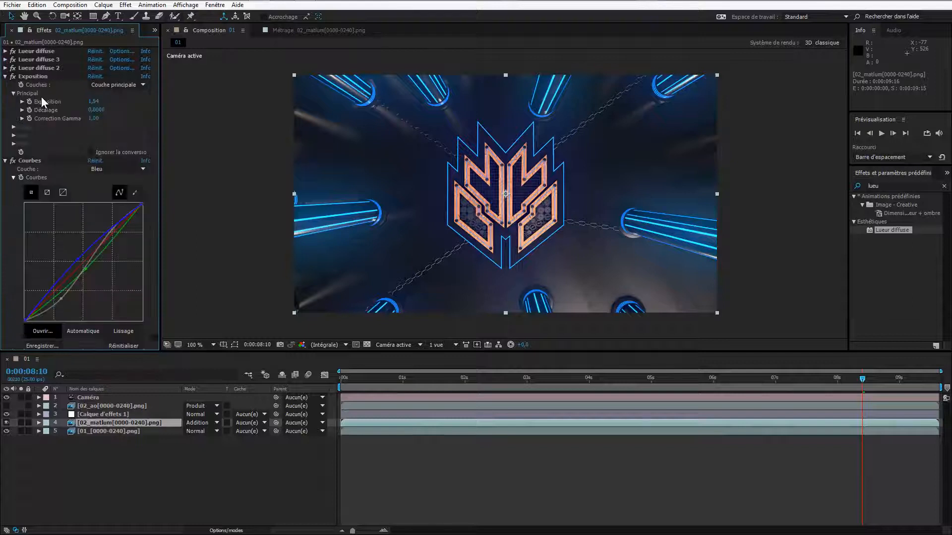
click(5, 77)
click(5, 84)
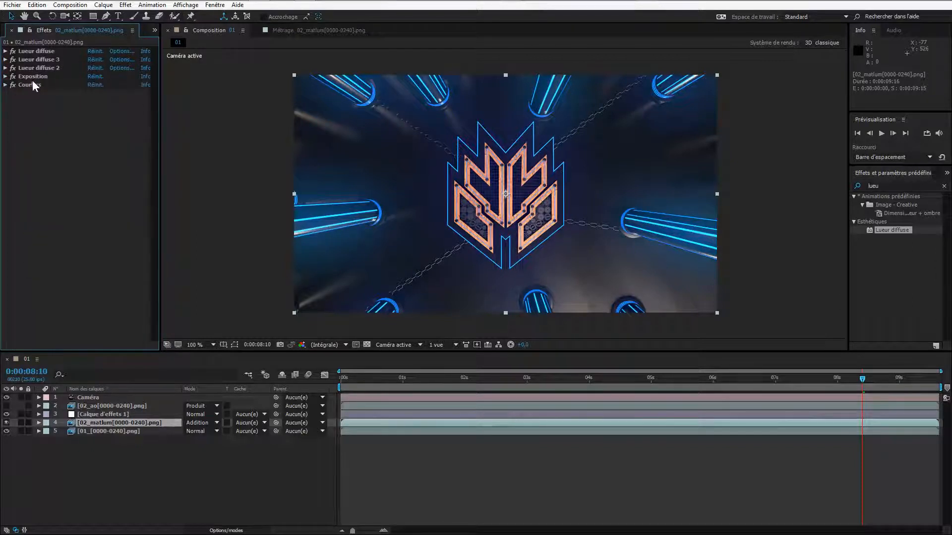
Copy the Exposition and Courbes effects from the luminance layer onto the adjustment layer
click(30, 76)
ctrl+click(37, 85)
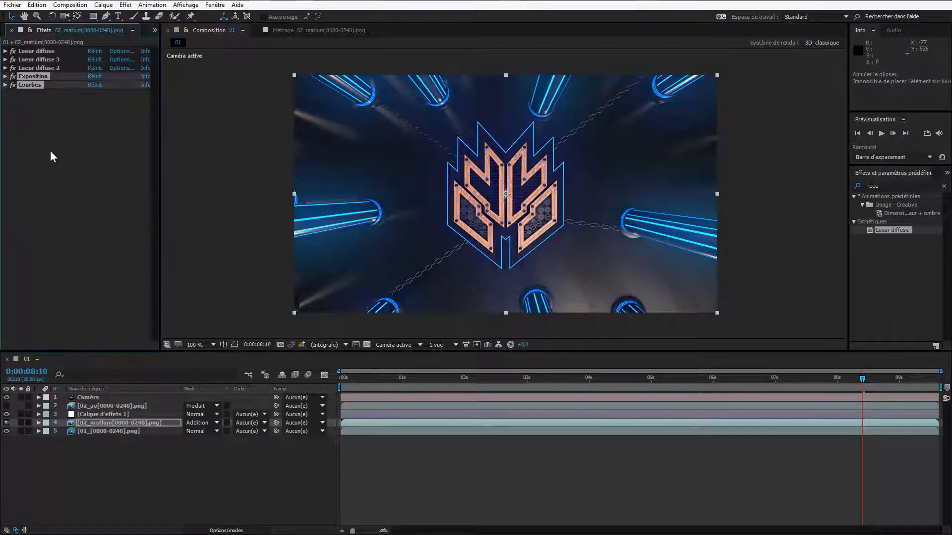
key(ctrl+c)
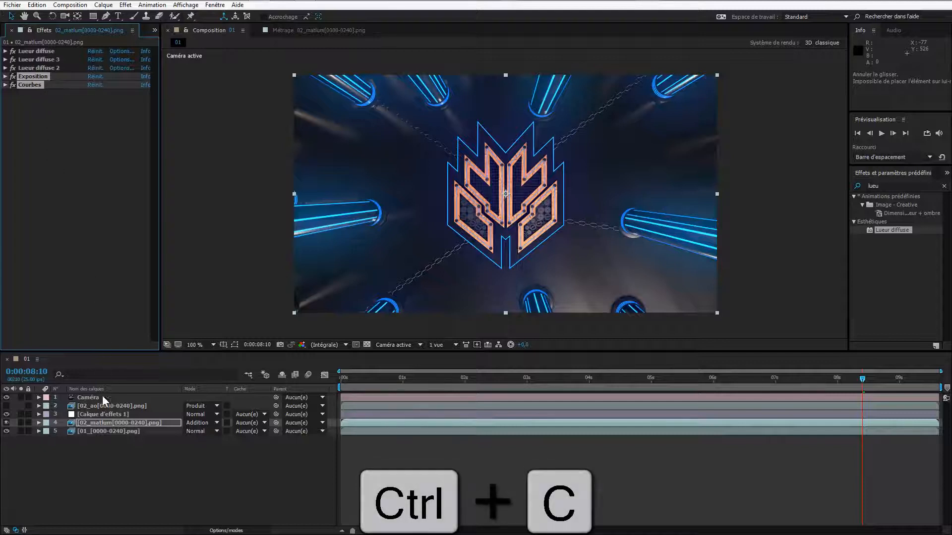
click(100, 414)
key(ctrl+v)
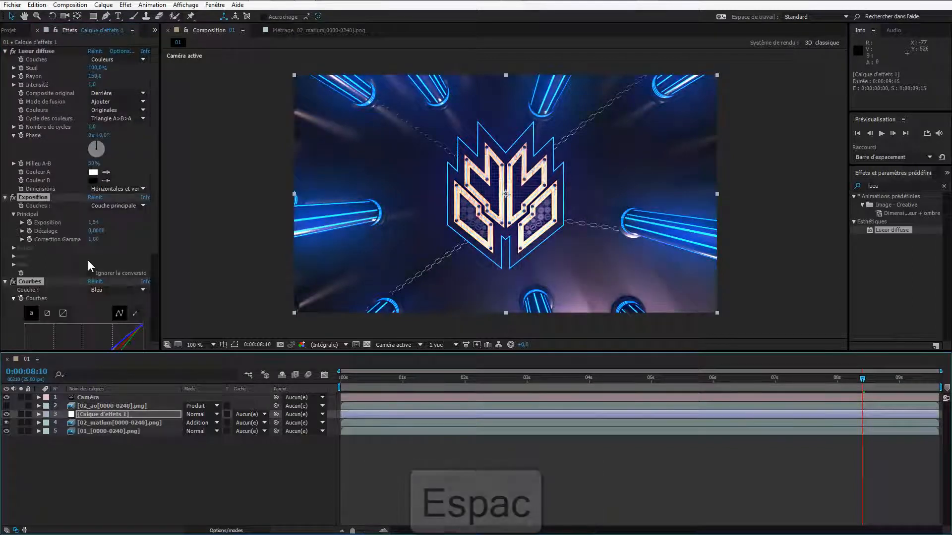
Switch off the adjustment layer's Exposition effect and reset its Courbes effect to the default curve
key(space)
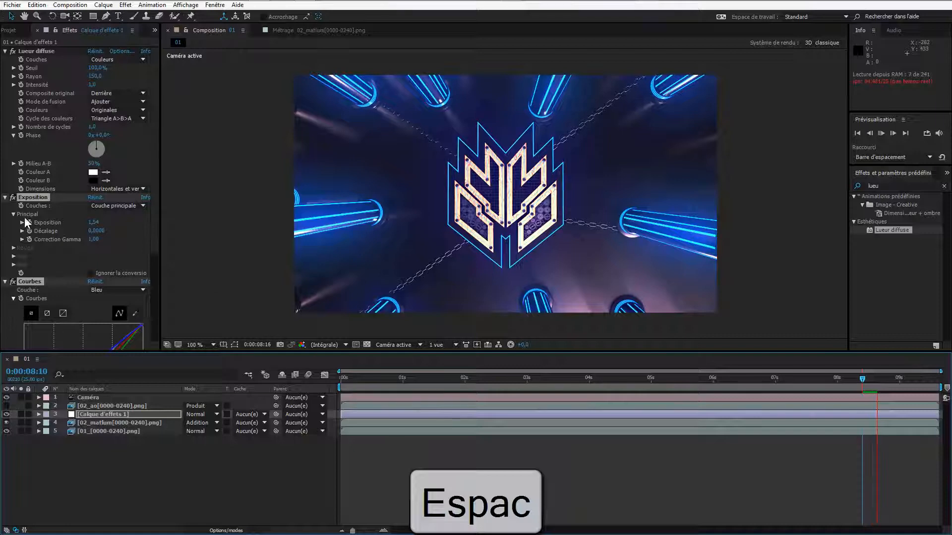
click(105, 236)
click(13, 197)
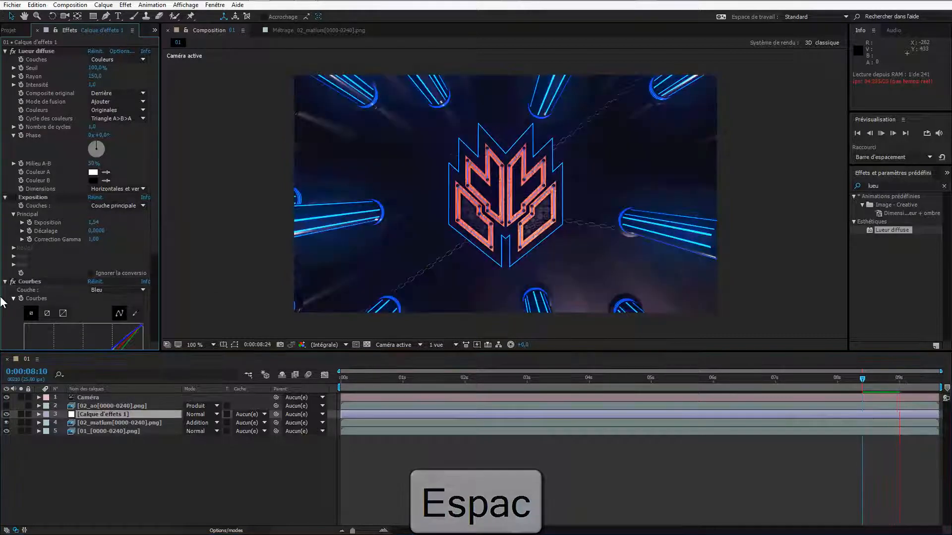
click(98, 284)
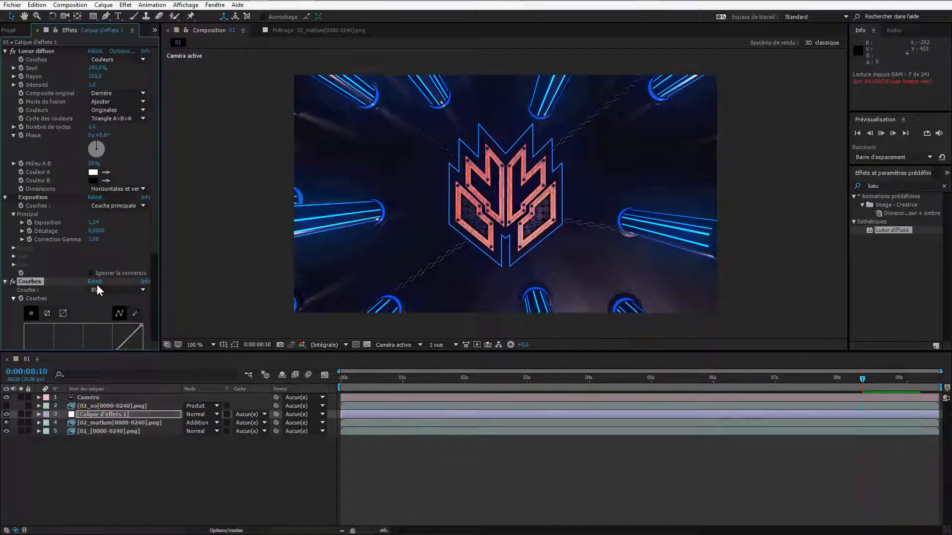
key(space)
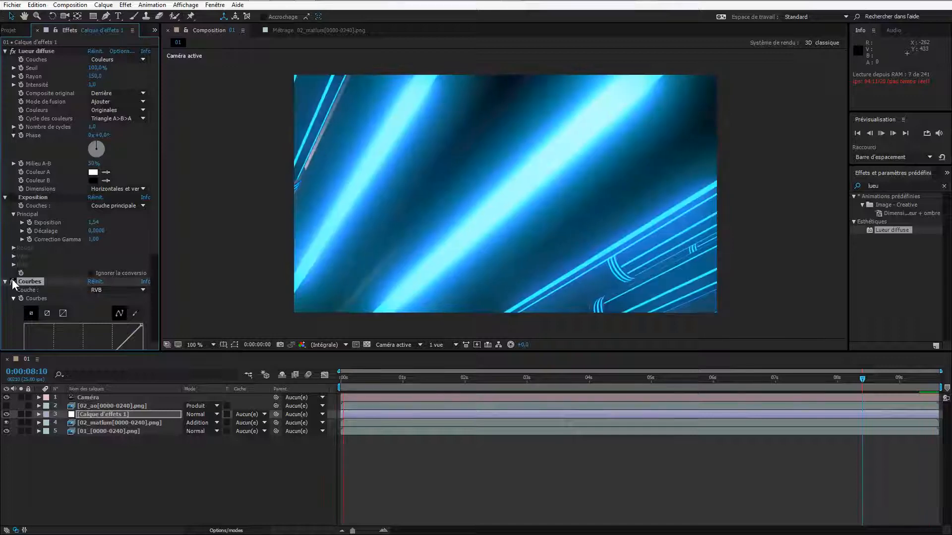
Compare the logo at 0:00:06:24 with and without the adjustment layer's Exposition effect, leaving it off
click(770, 388)
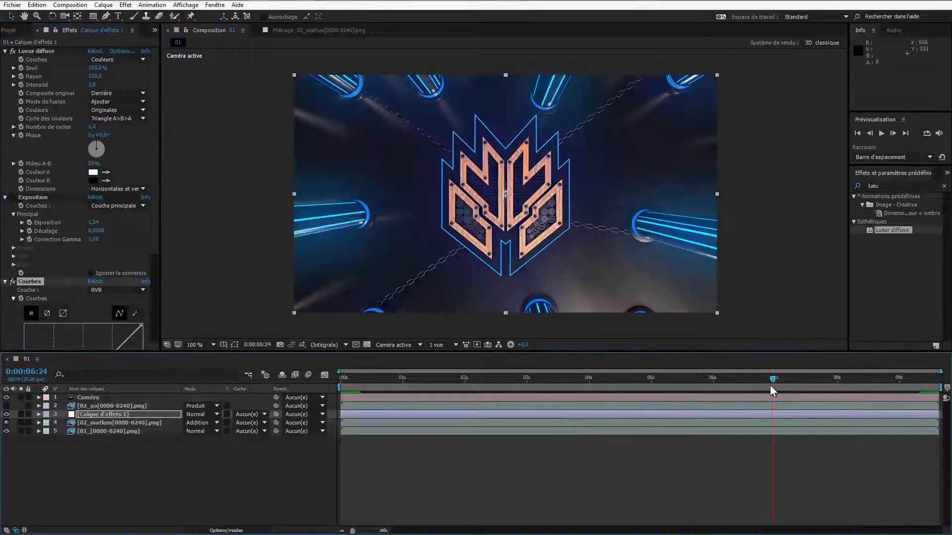
click(13, 197)
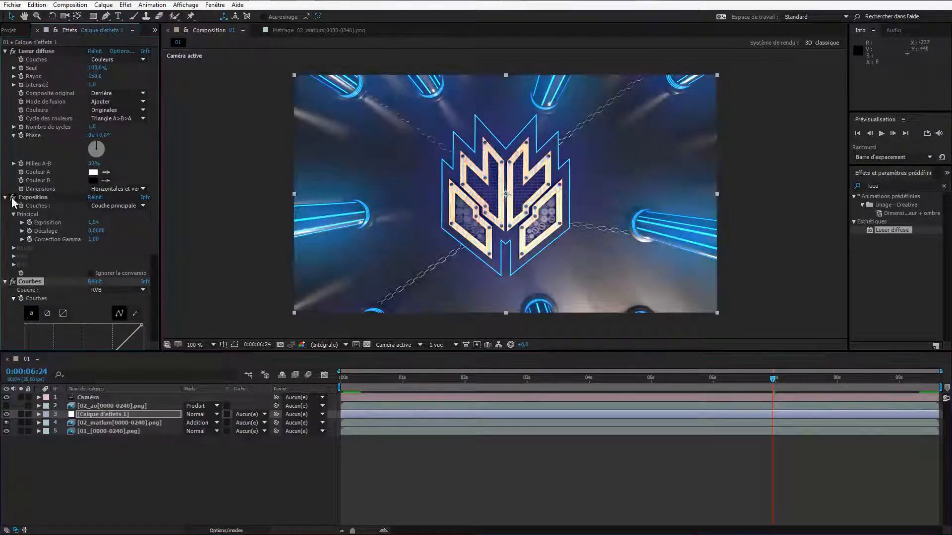
click(13, 197)
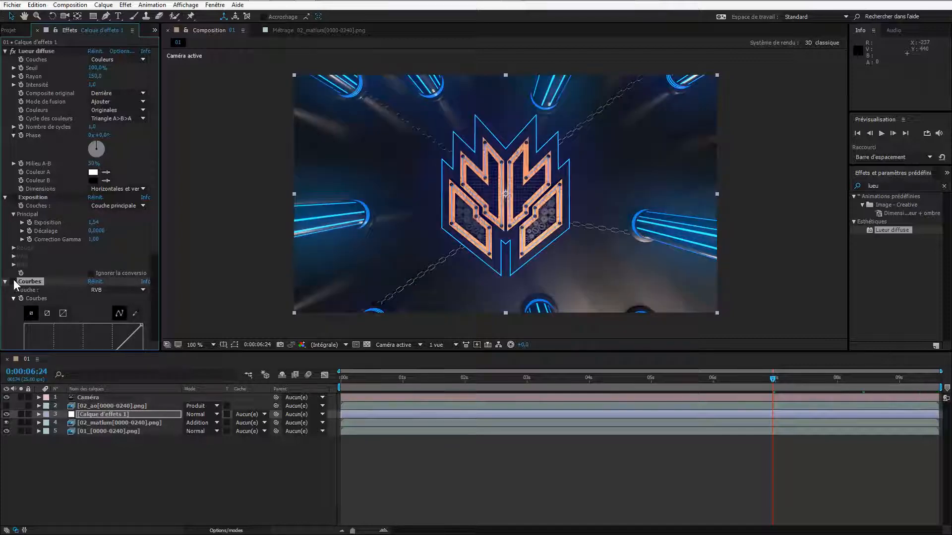
Try reshaping the green channel of the adjustment layer's Courbes effect, lifting the shadows slightly and lowering the highlights
scroll(74, 228, down, 4)
scroll(100, 207, down, 2)
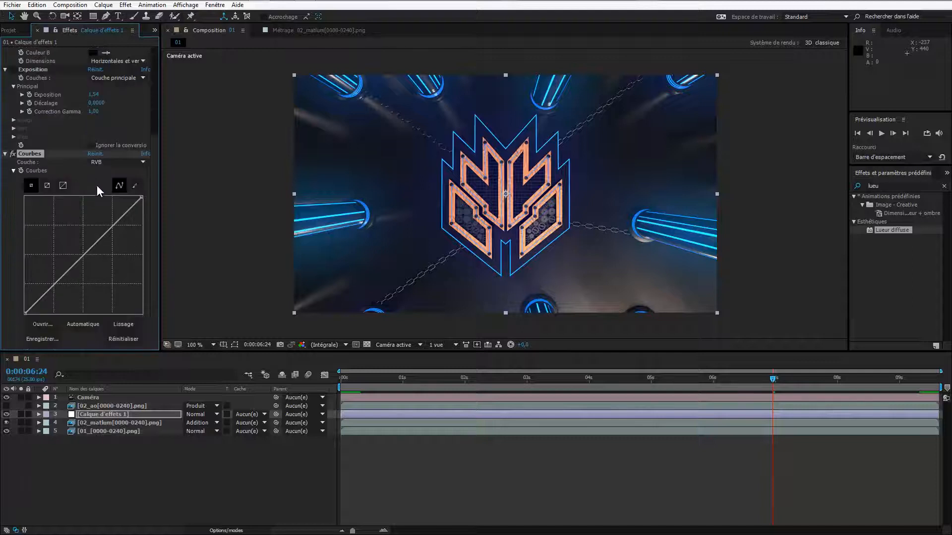
click(99, 162)
click(113, 184)
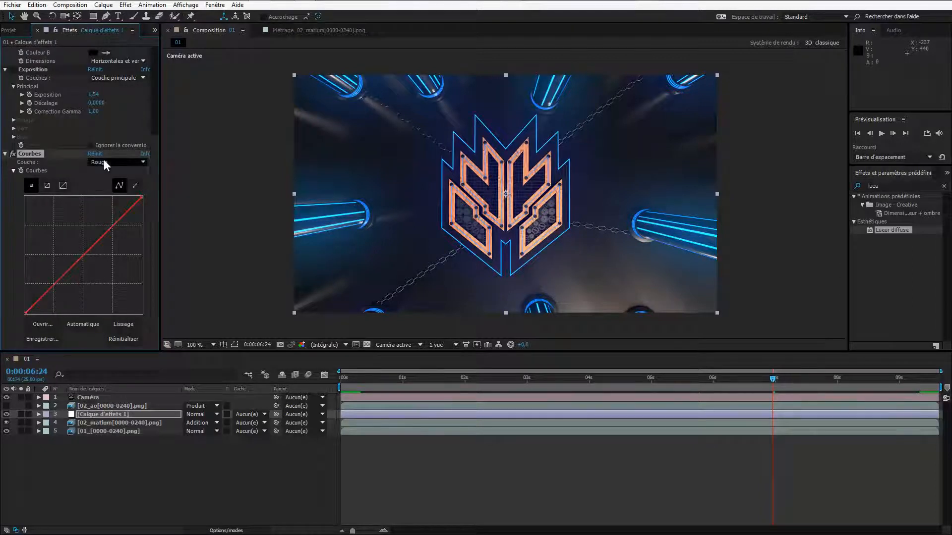
click(102, 162)
click(110, 194)
mouse_move(83, 256)
mouse_down()
mouse_move(88, 265)
mouse_move(85, 253)
mouse_up()
drag(49, 288, 44, 295)
drag(99, 237, 123, 228)
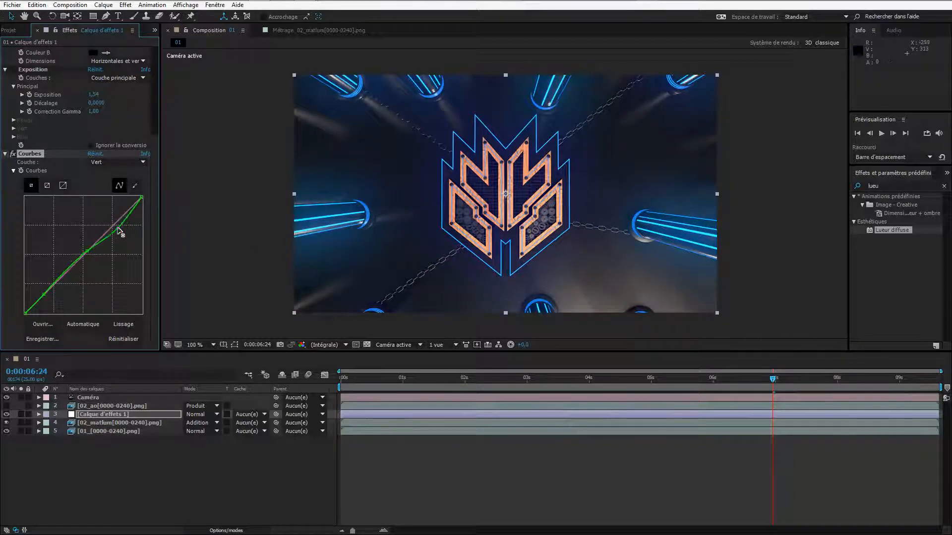
Delete the Courbes and Exposition effects from the adjustment layer, keeping only its Lueur diffuse, and check the layer's contribution
click(133, 416)
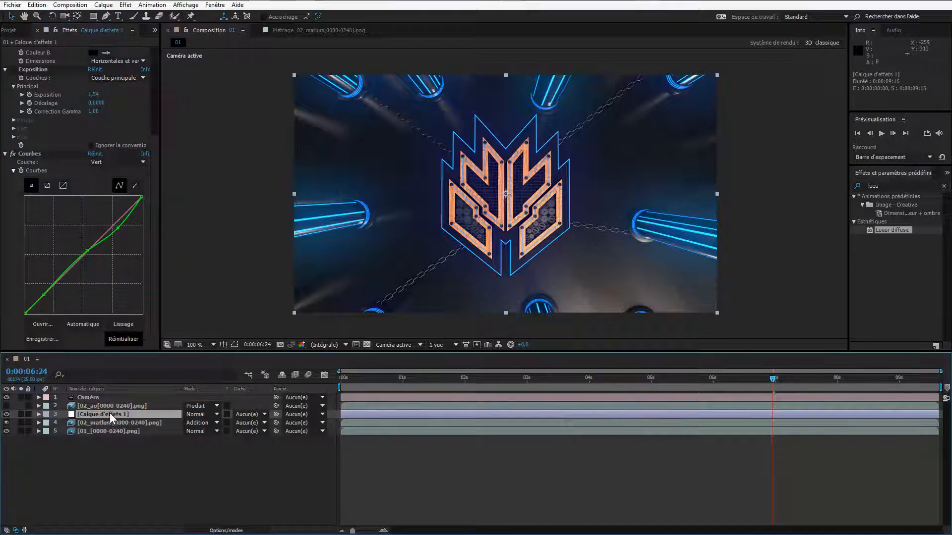
click(22, 156)
key(Delete)
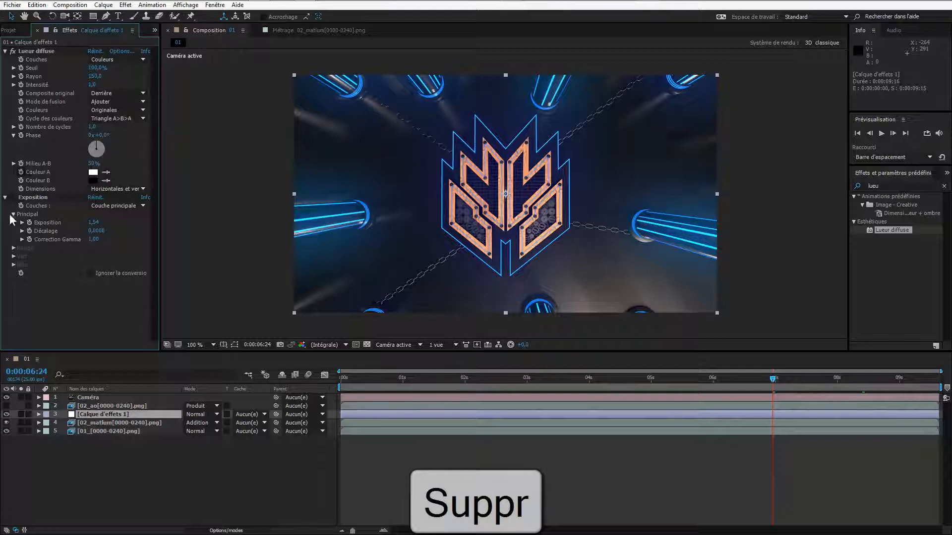
click(32, 197)
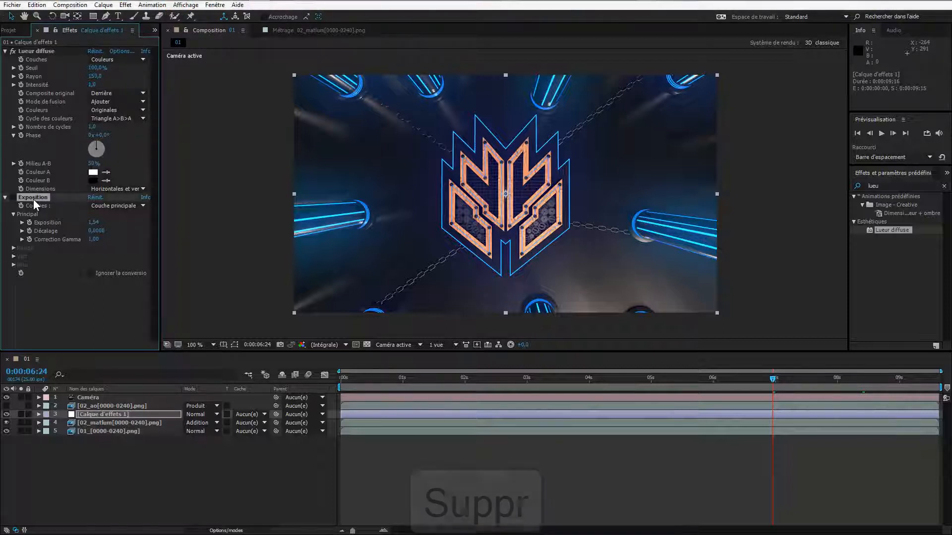
key(Delete)
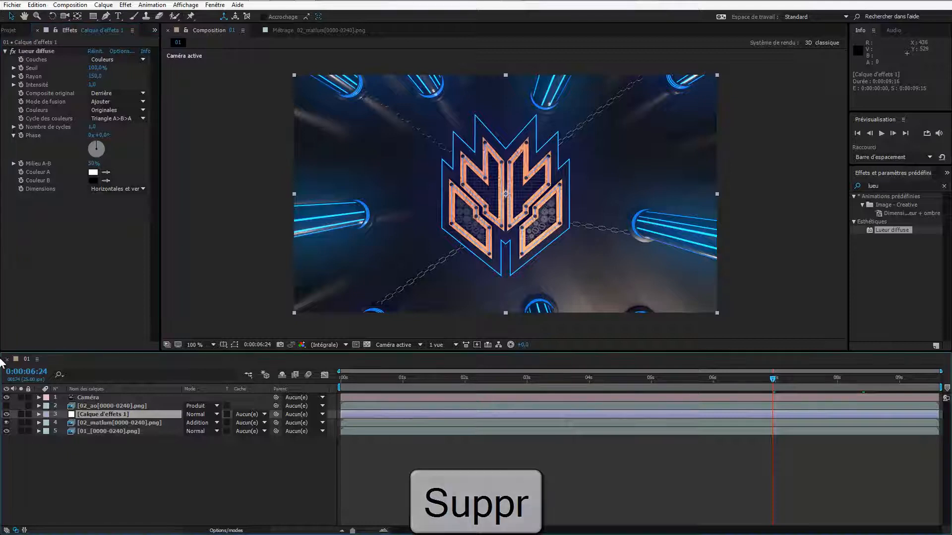
click(7, 415)
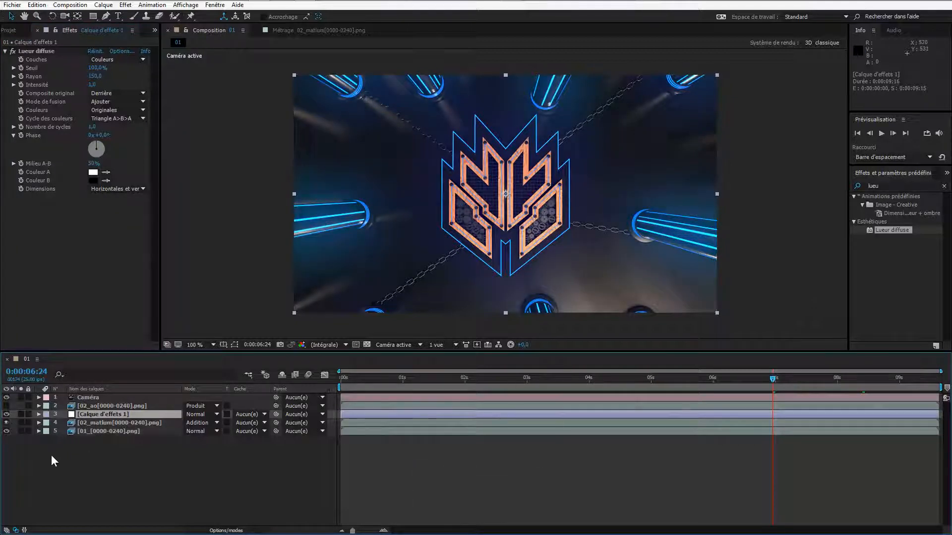
Solo the 01_[0000-0240].png layer and add a second Courbes effect to it below Teinte
click(96, 431)
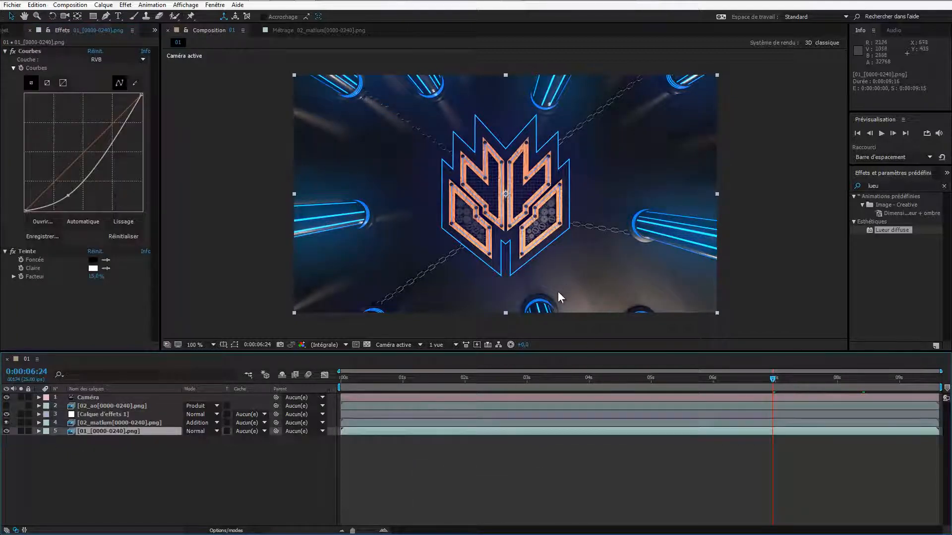
click(20, 431)
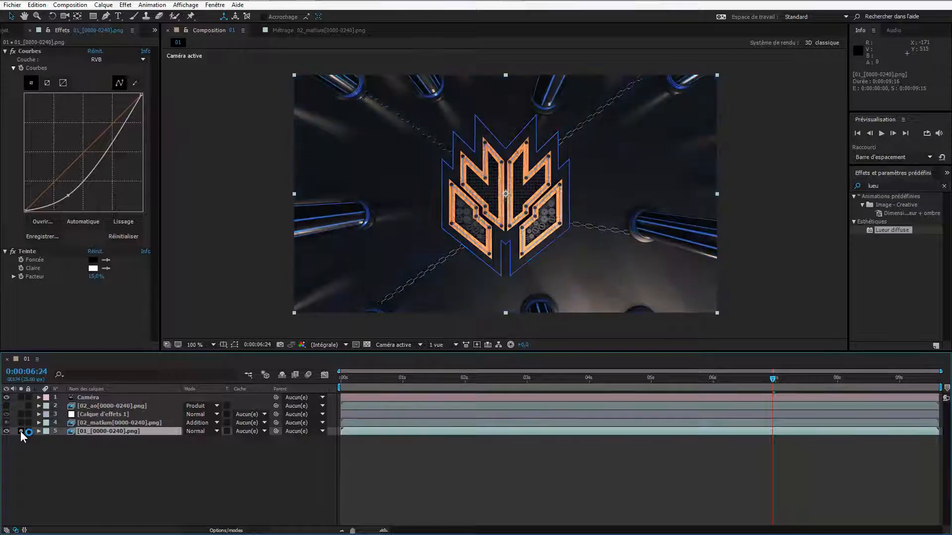
click(81, 313)
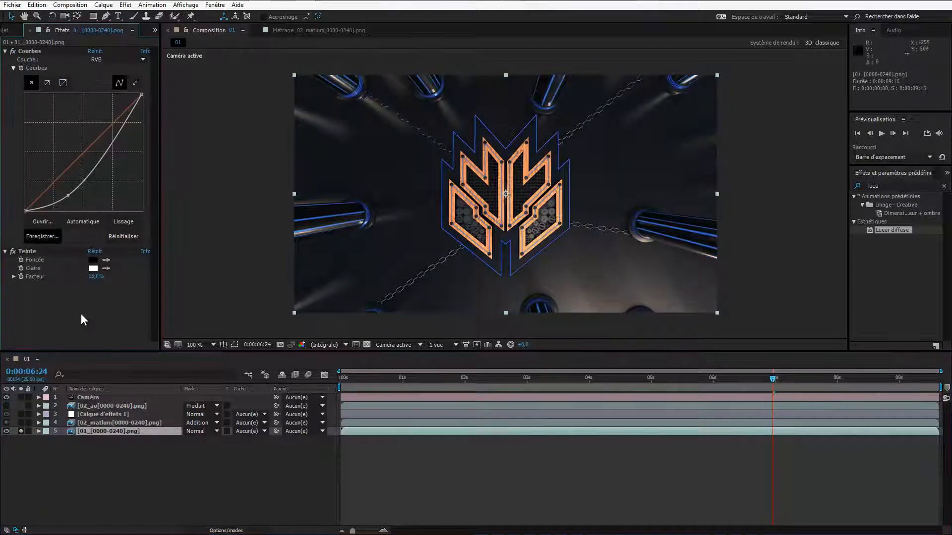
click(894, 182)
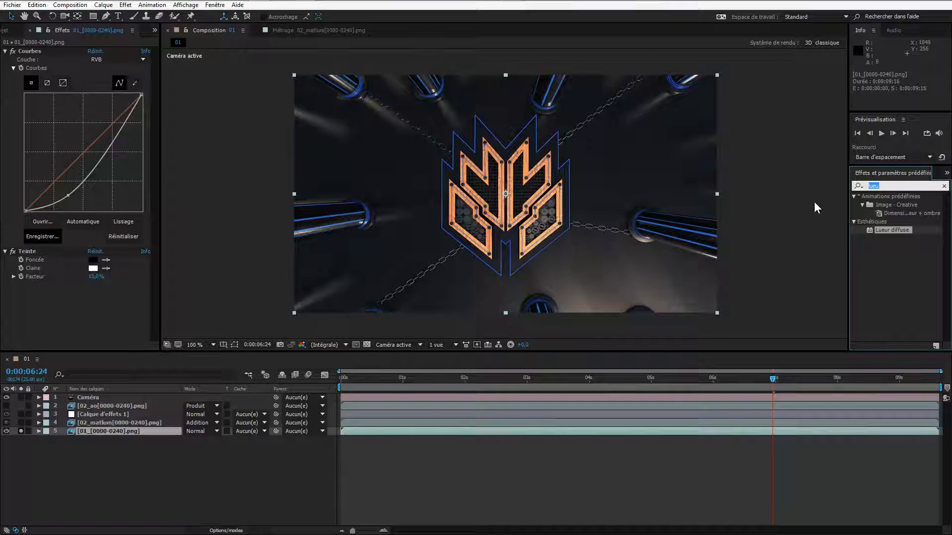
text(cour)
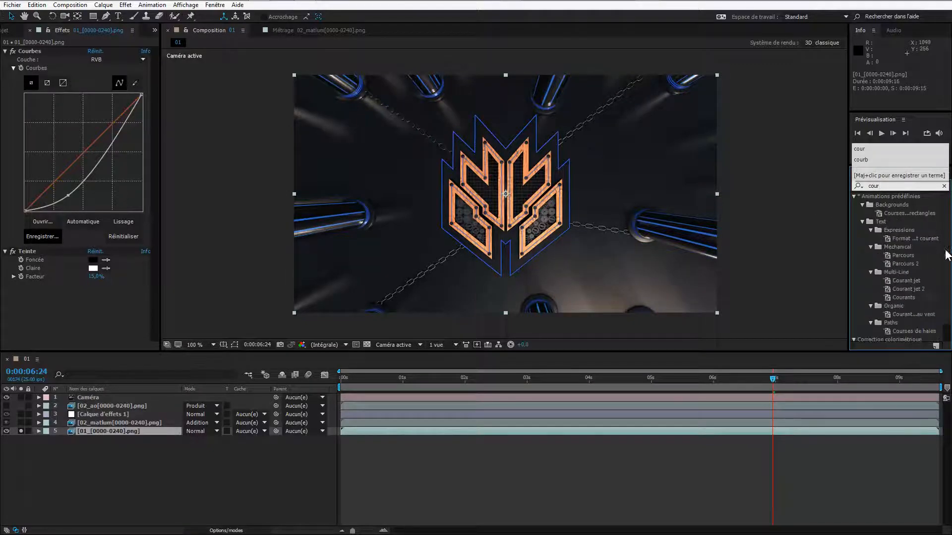
drag(945, 251, 948, 282)
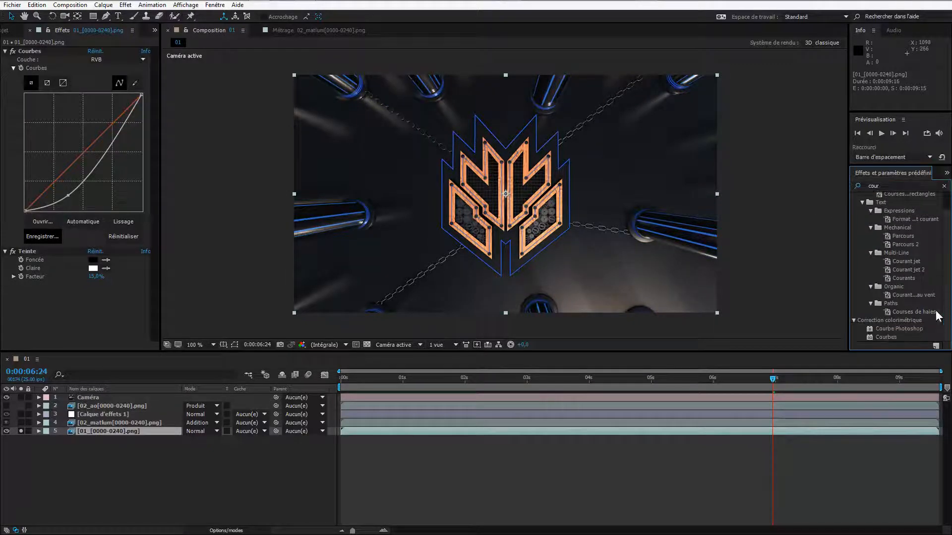
double_click(886, 338)
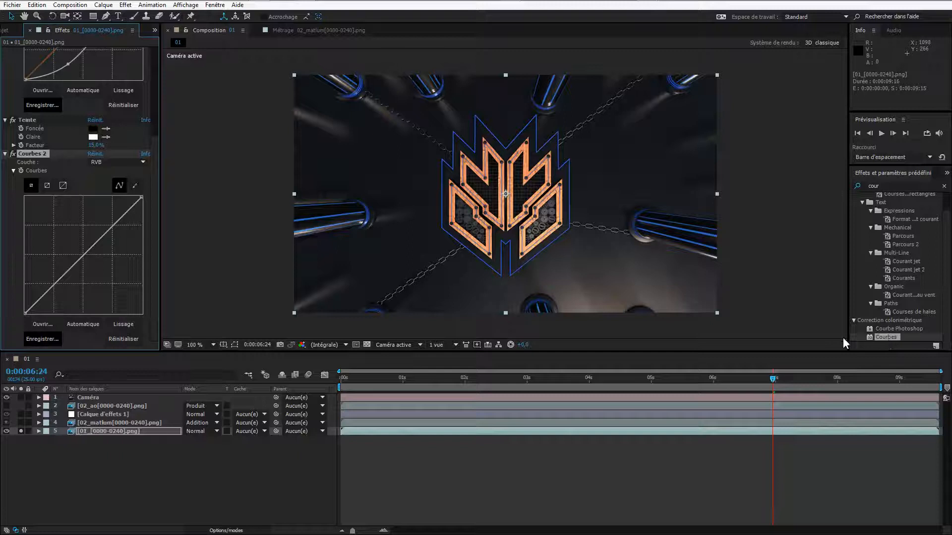
Try an S-shaped curve on the red channel of the new Courbes effect, and reset it
click(102, 161)
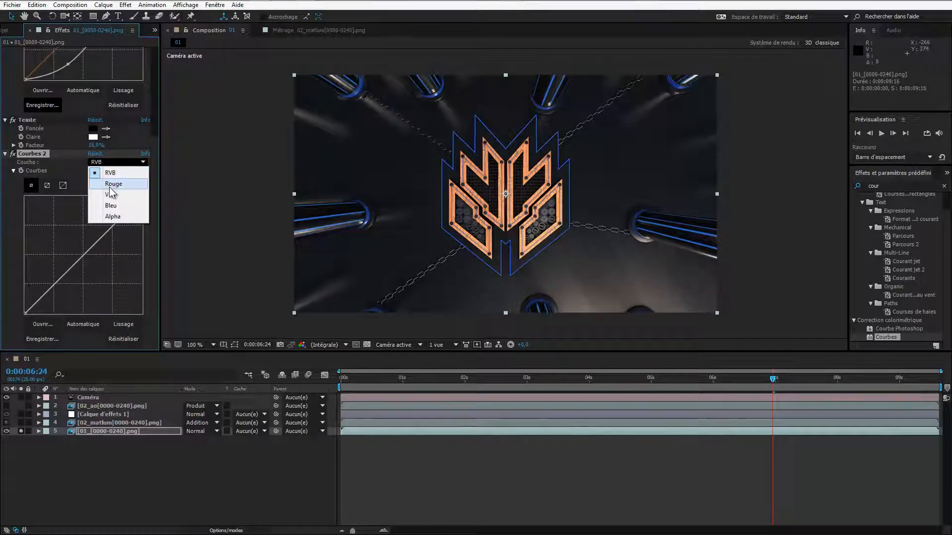
click(111, 185)
drag(112, 232, 104, 213)
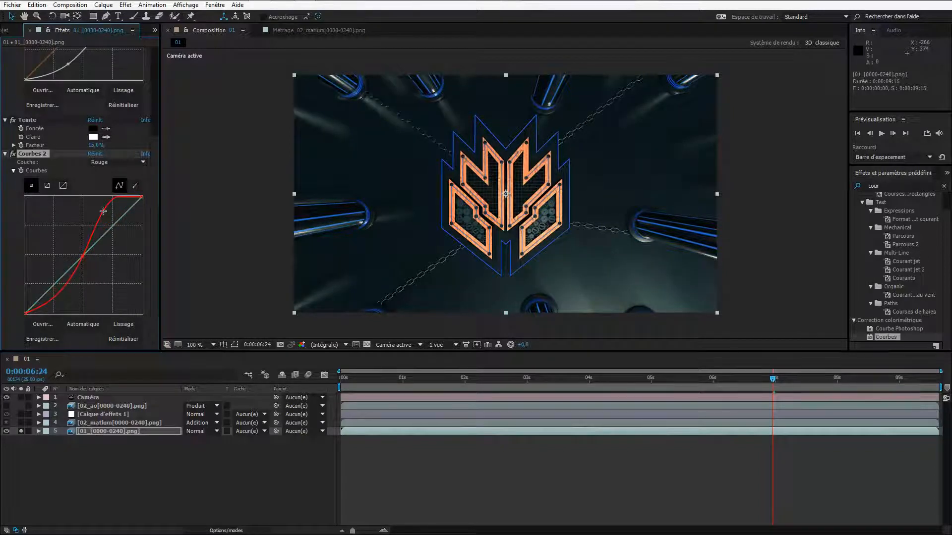
click(121, 338)
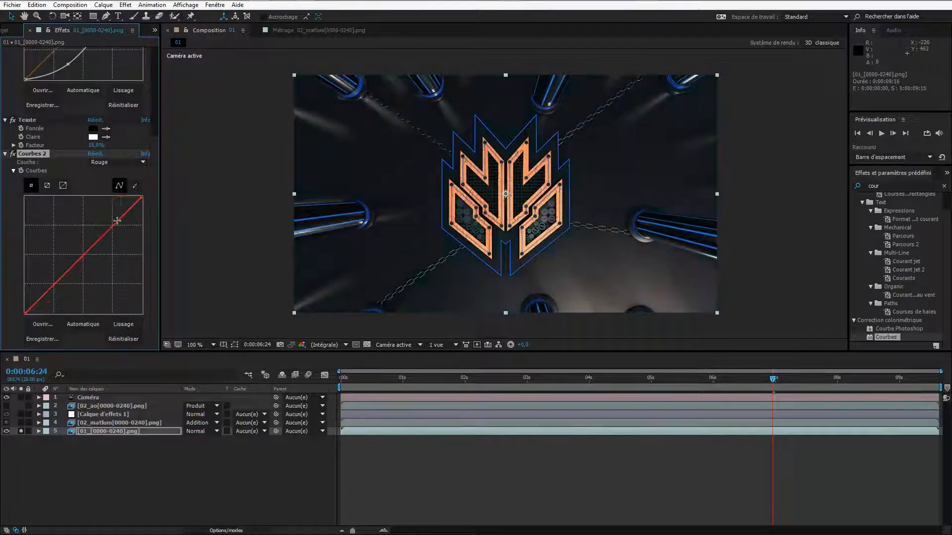
Lower the red channel's midtones and raise the blue channel's midtones in the second Courbes effect, comparing with the effect off
click(120, 164)
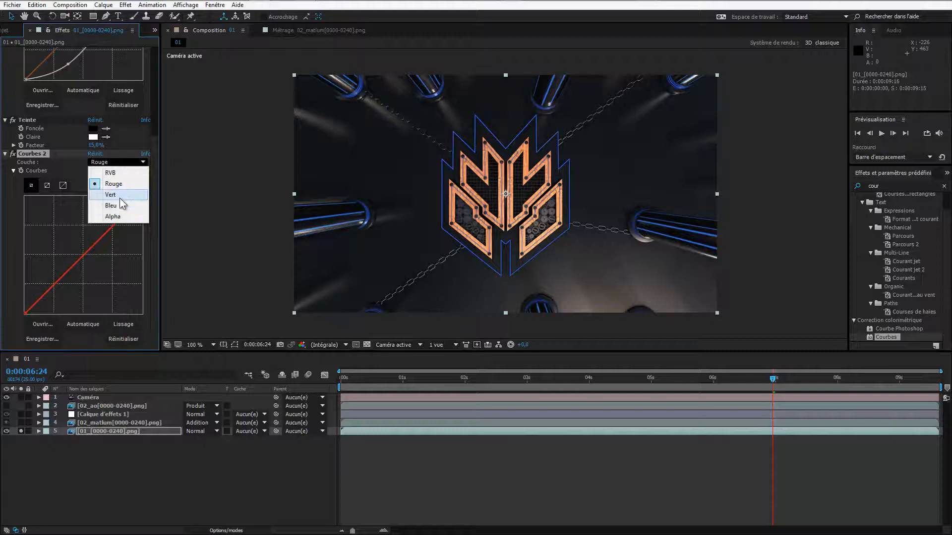
click(118, 188)
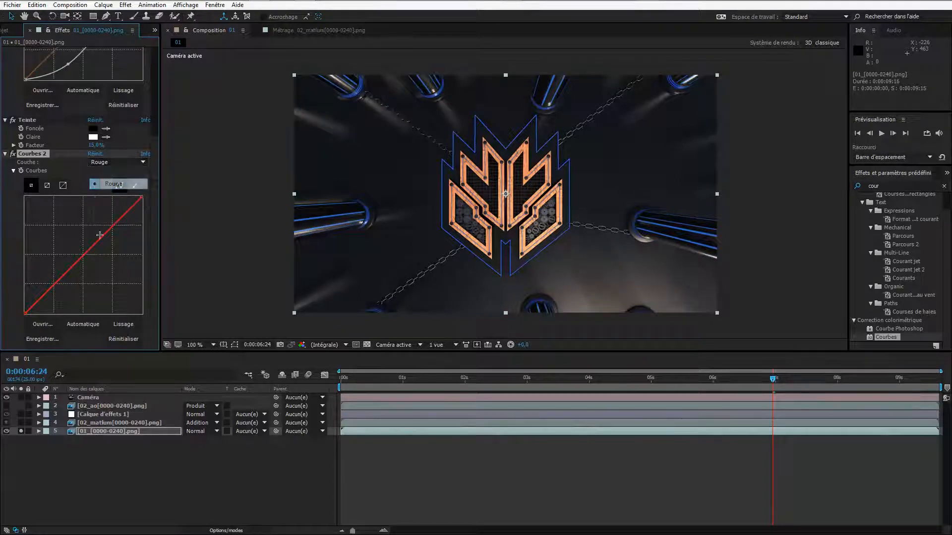
drag(83, 255, 92, 256)
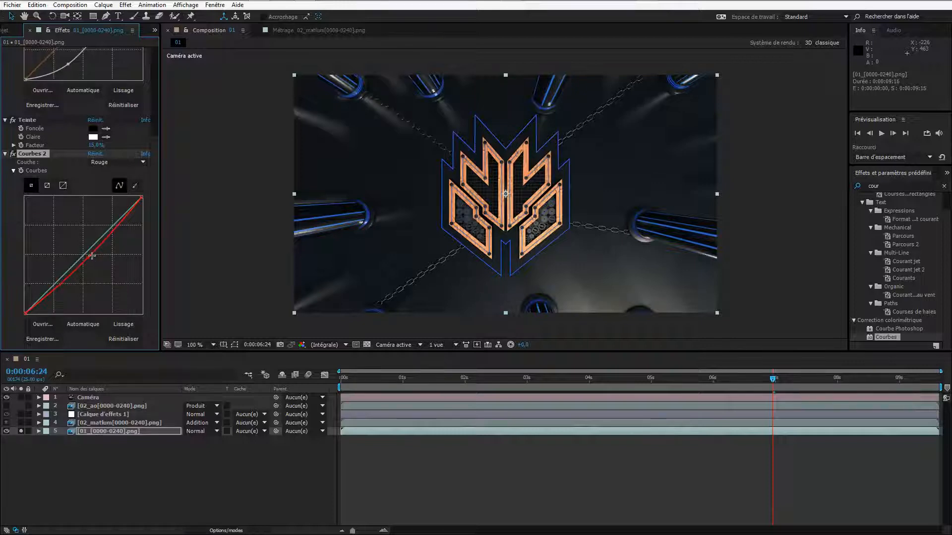
click(125, 163)
click(104, 208)
click(9, 156)
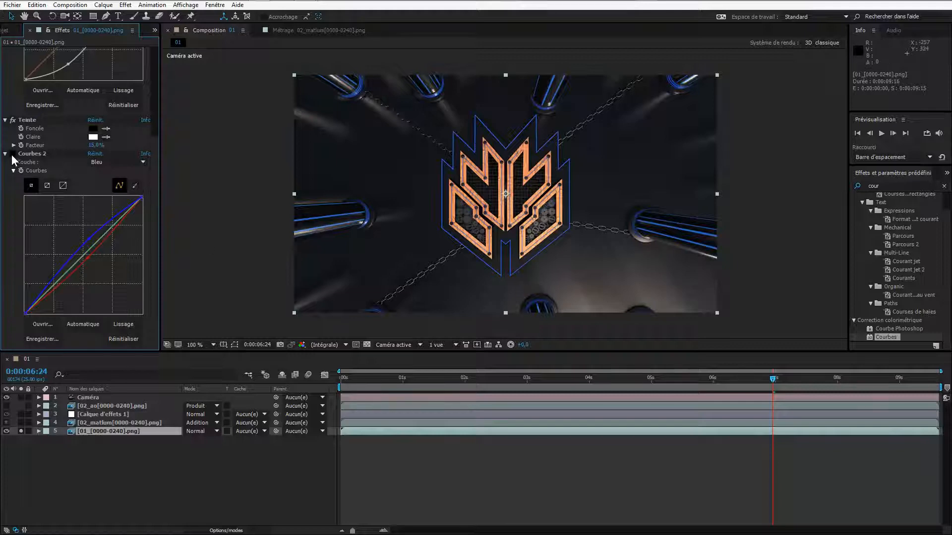
click(91, 242)
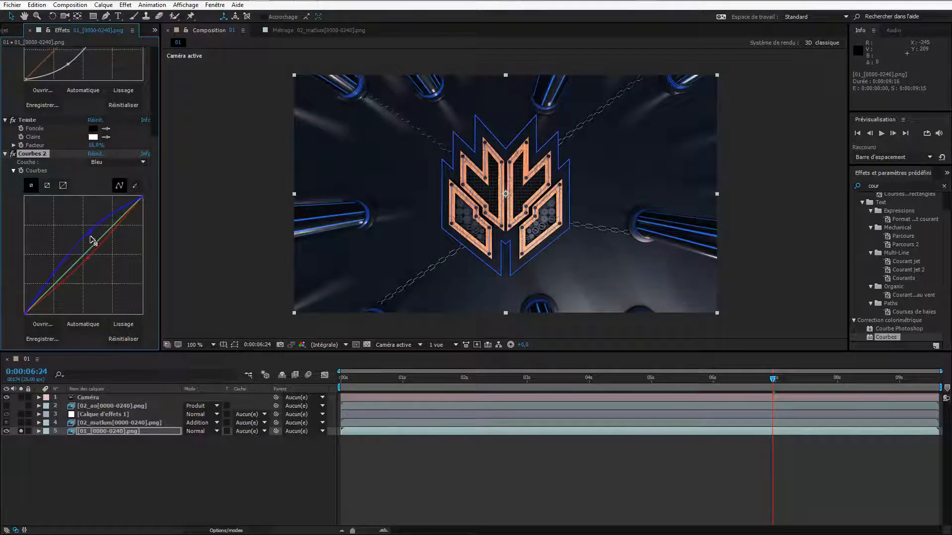
mouse_move(90, 264)
mouse_down()
mouse_move(91, 239)
mouse_move(91, 262)
mouse_up()
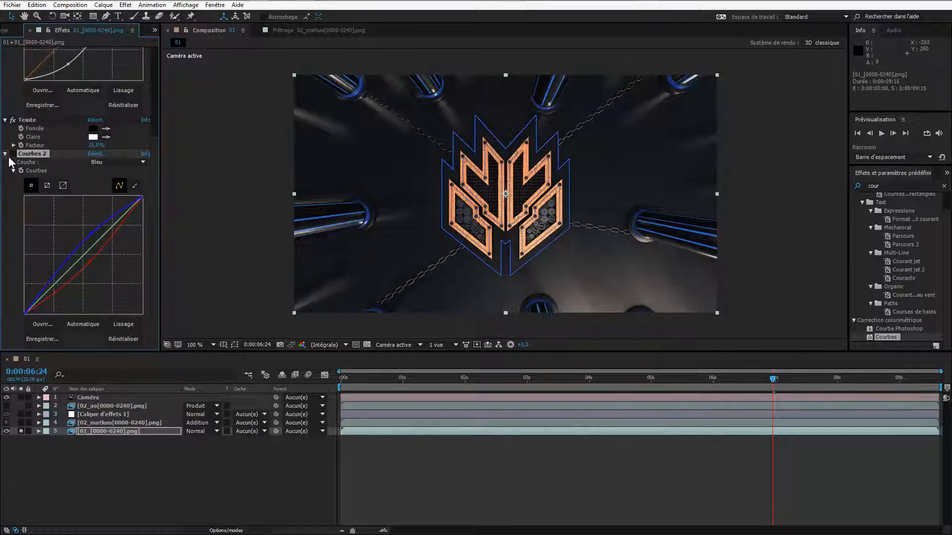
Unsolo the 01_ layer and check the composite at 0:00:08:10 and 0:00:00:14, comparing with the second Courbes effect off
click(20, 430)
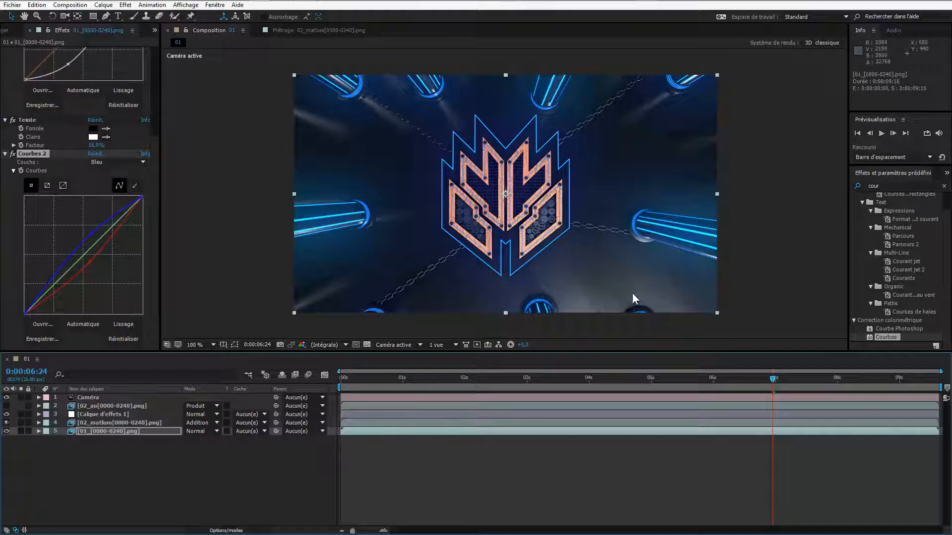
click(859, 383)
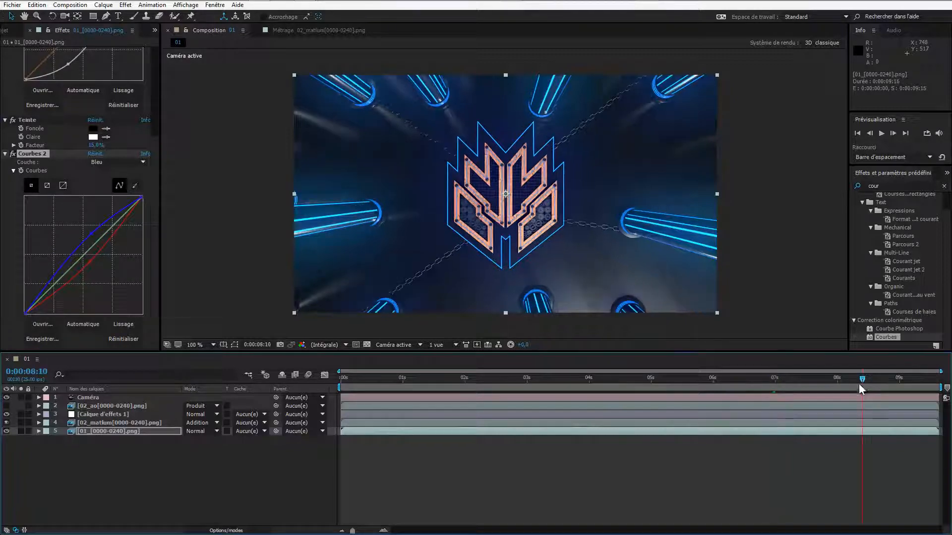
click(477, 377)
drag(476, 376, 375, 392)
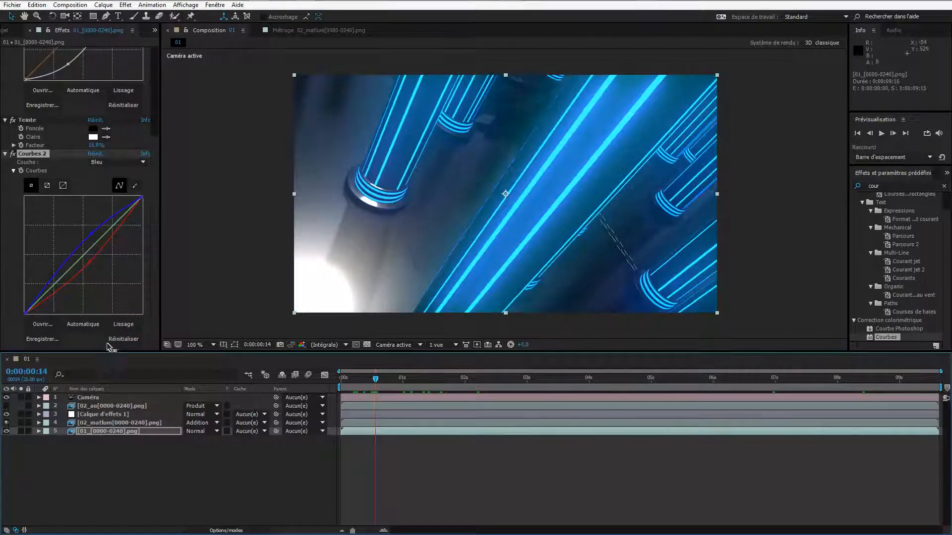
click(13, 155)
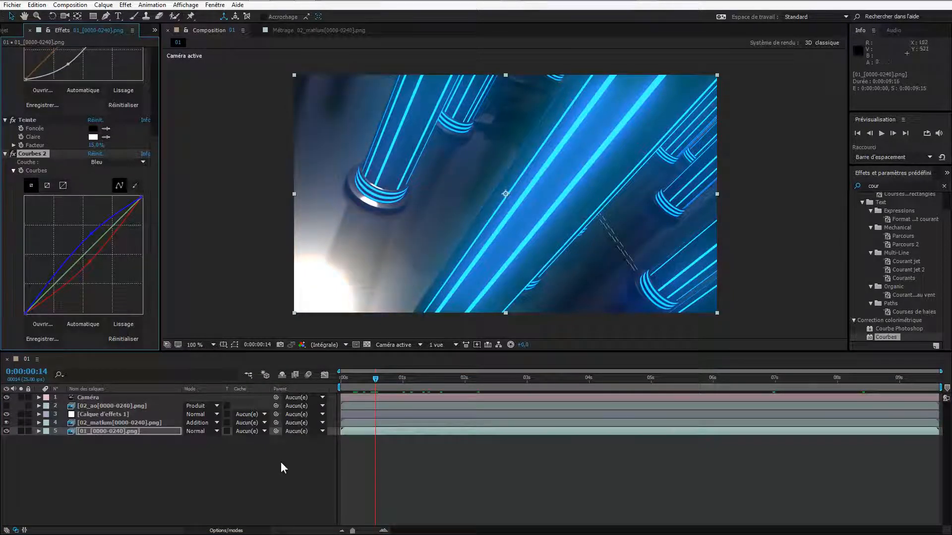
click(330, 468)
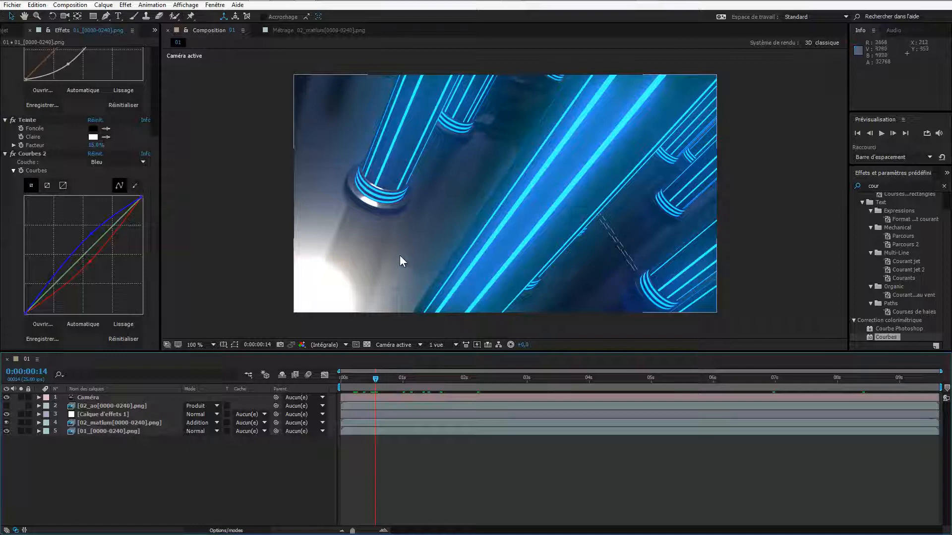
Switch to the Intro + folder in File Explorer and open the 052-ReozDZN video in VLC, moving its window into view
click(62, 9)
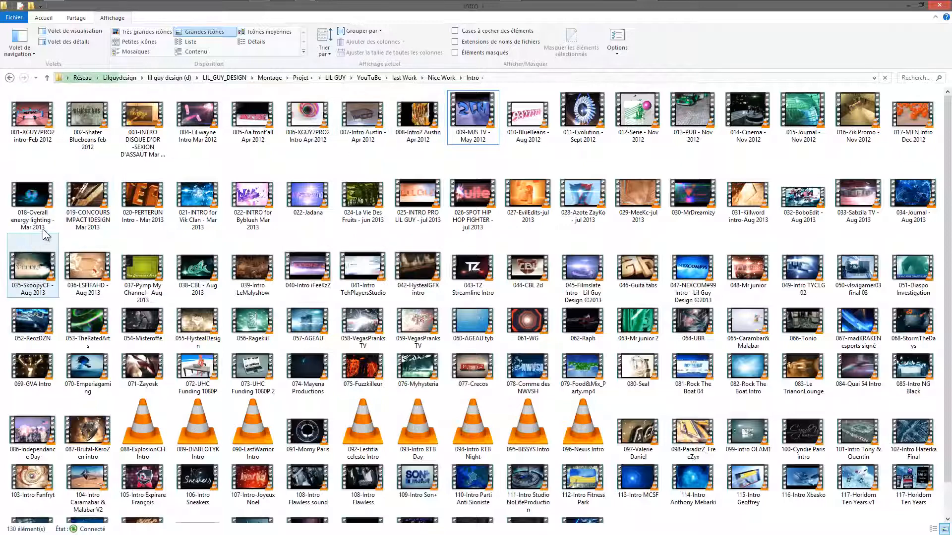
scroll(162, 233, down, 1)
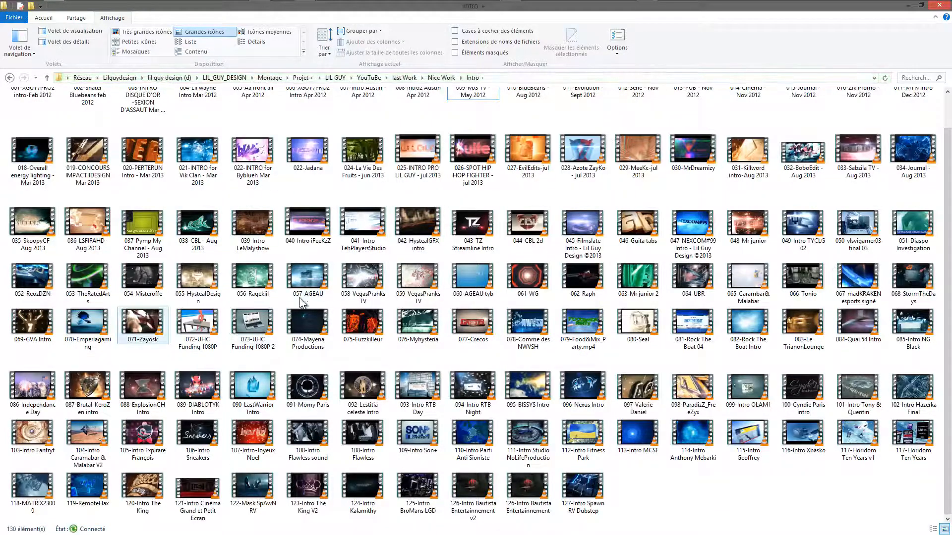
click(39, 273)
scroll(38, 281, up, 1)
double_click(38, 280)
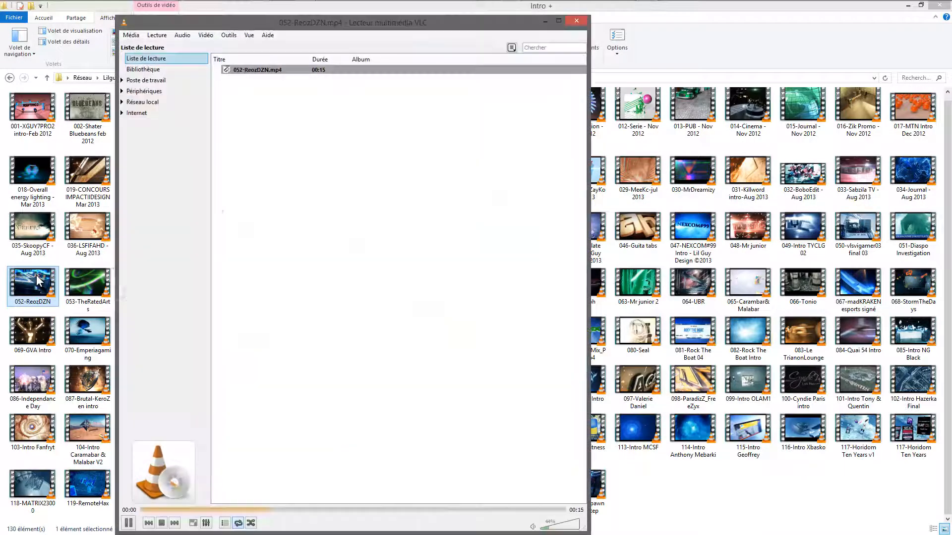
drag(329, 26, 317, 103)
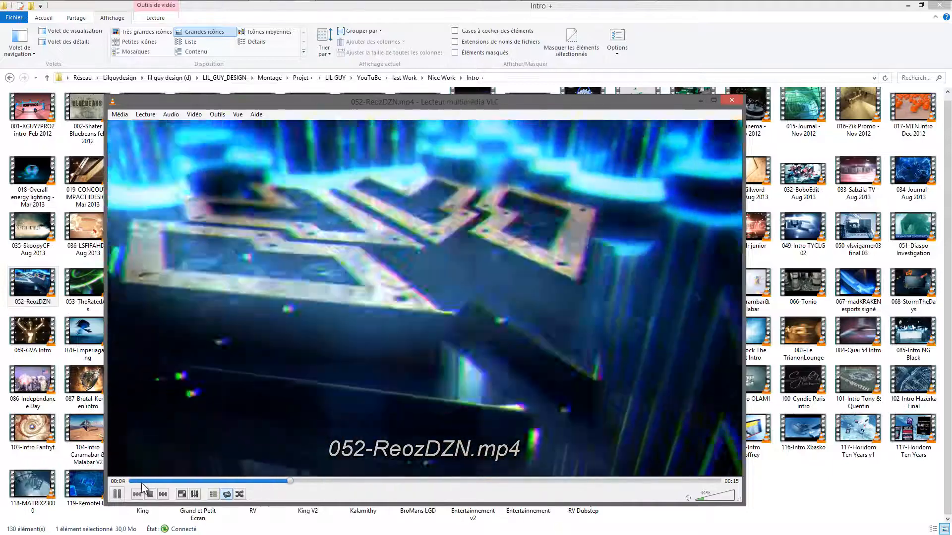
Replay the 052-ReozDZN video from the start and pause it at 00:01 and 00:02 to study its glow and colour grade
click(129, 482)
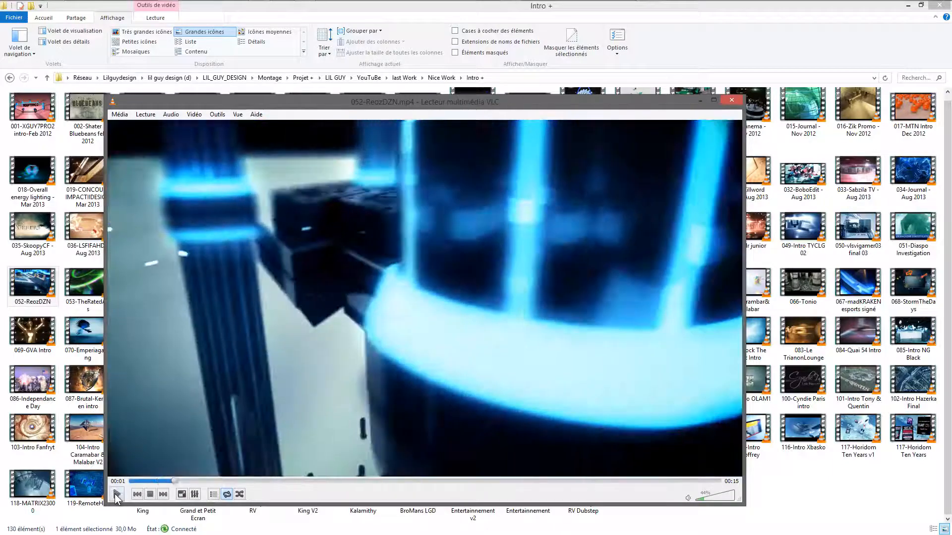
click(117, 495)
click(117, 494)
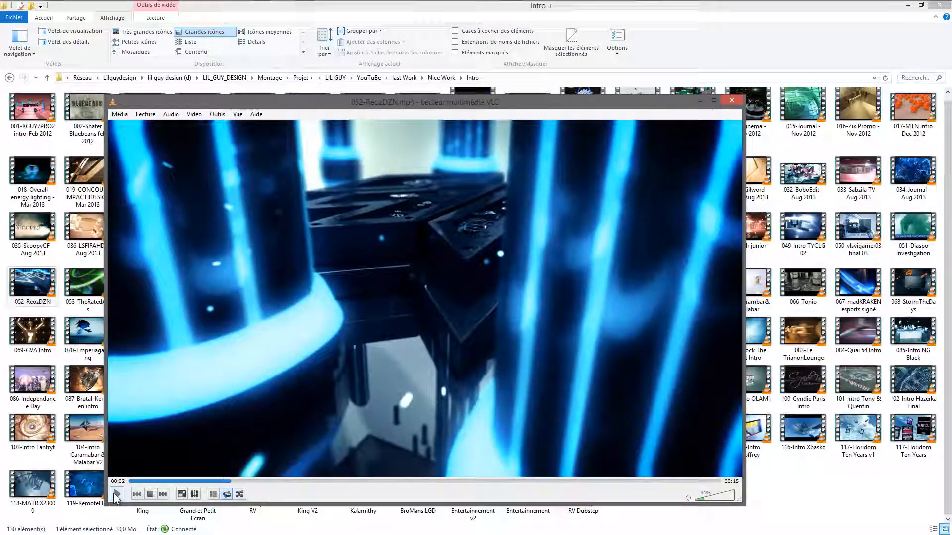
Continue the 052-ReozDZN video, pausing at 00:04, 00:08 and 00:10 to study its lighting, glow and colour grade
click(116, 494)
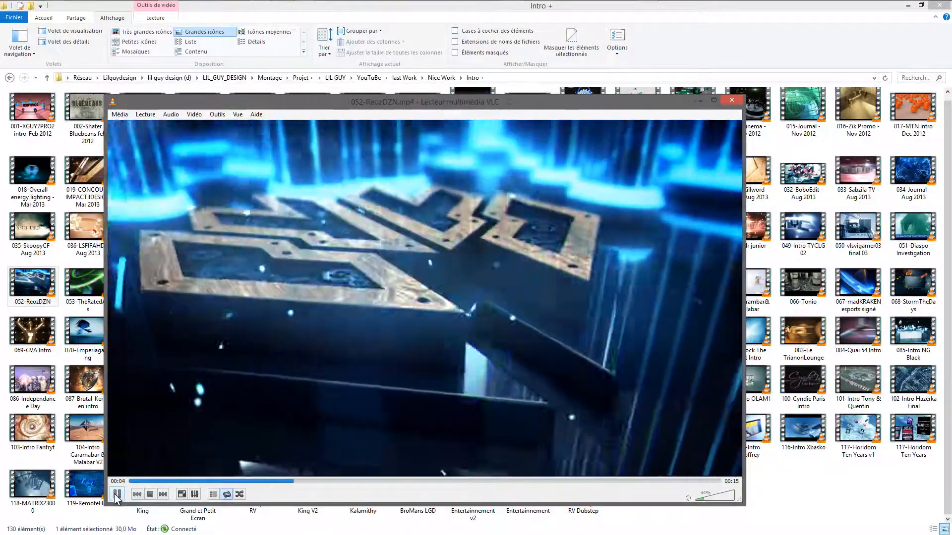
click(117, 494)
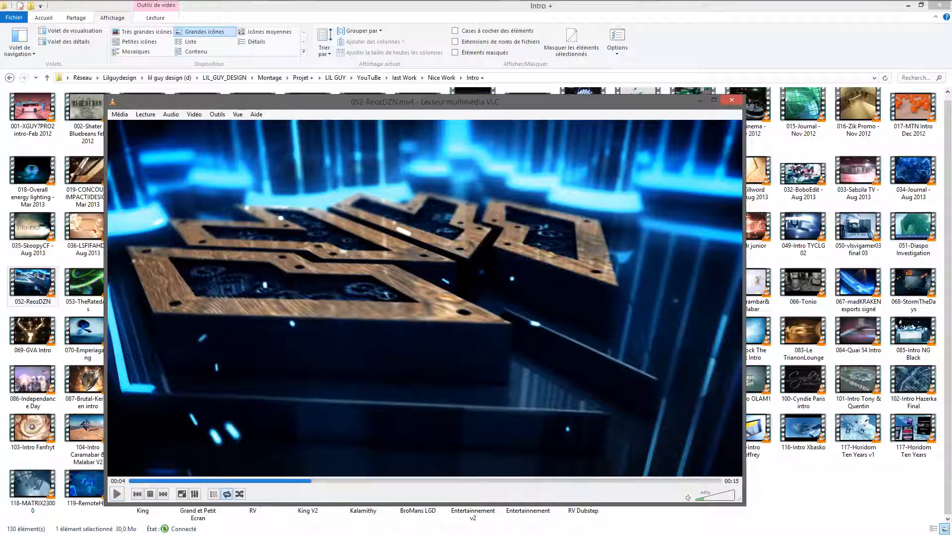
click(117, 495)
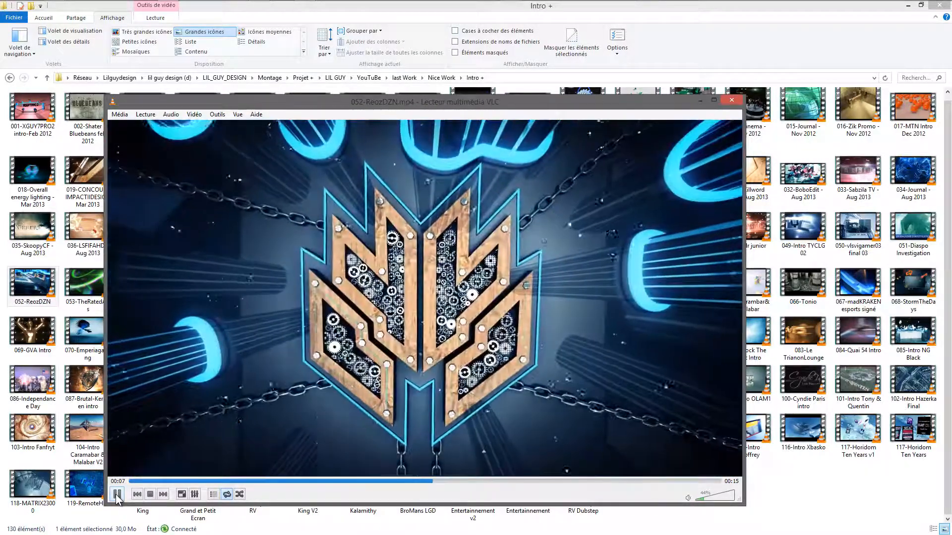
click(117, 494)
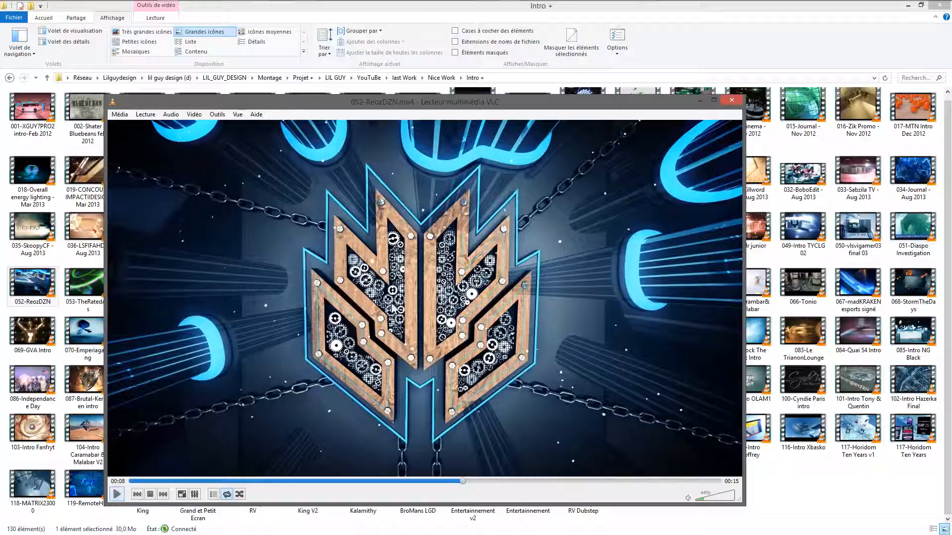
click(117, 494)
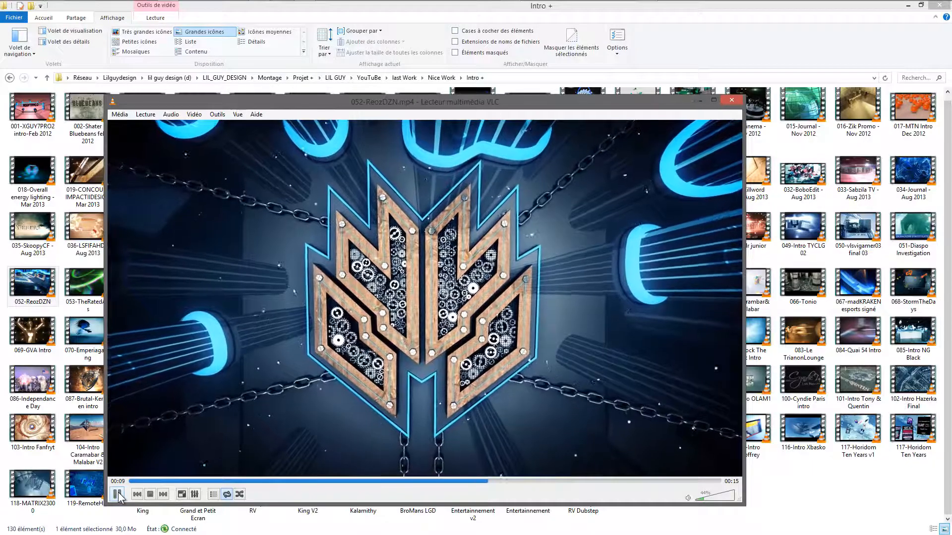
click(118, 495)
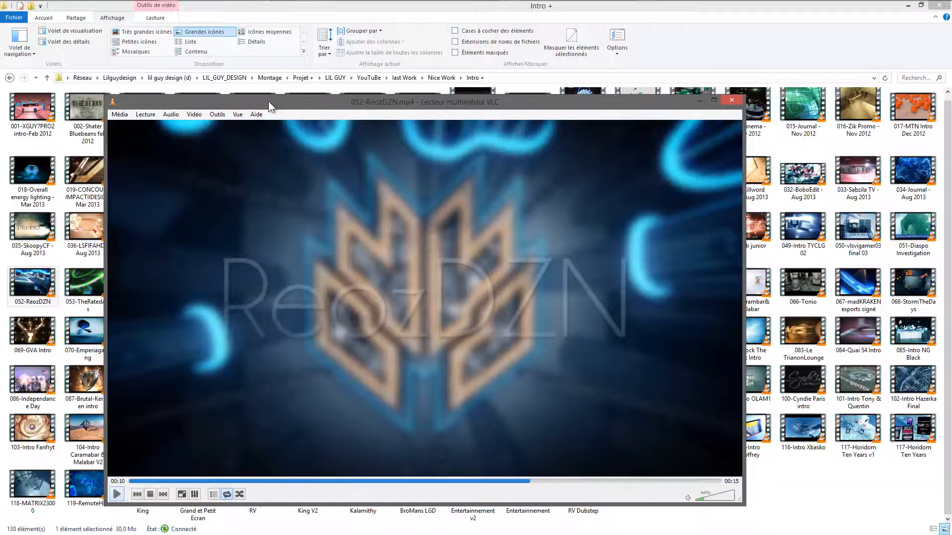
Switch back to After Effects and check the composite at 0:00:01:21
mouse_move(198, 5)
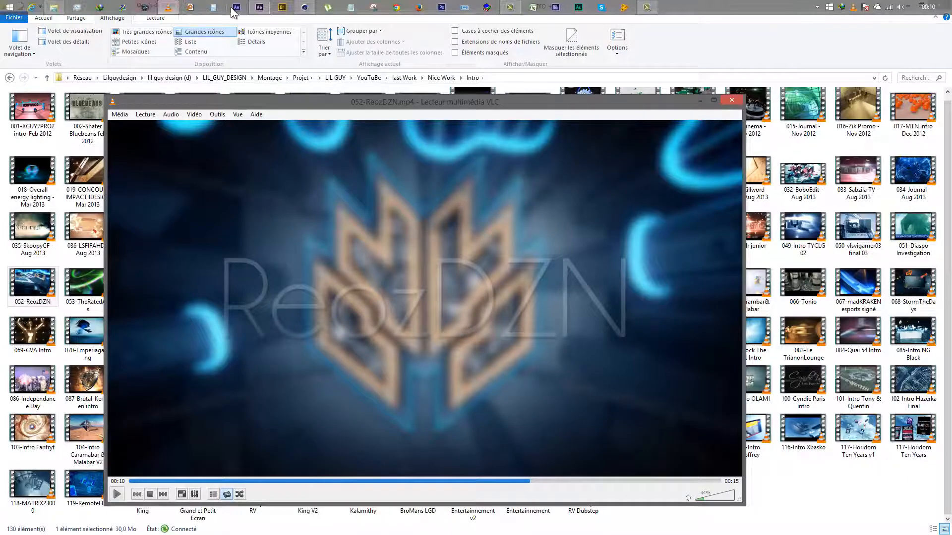
click(260, 8)
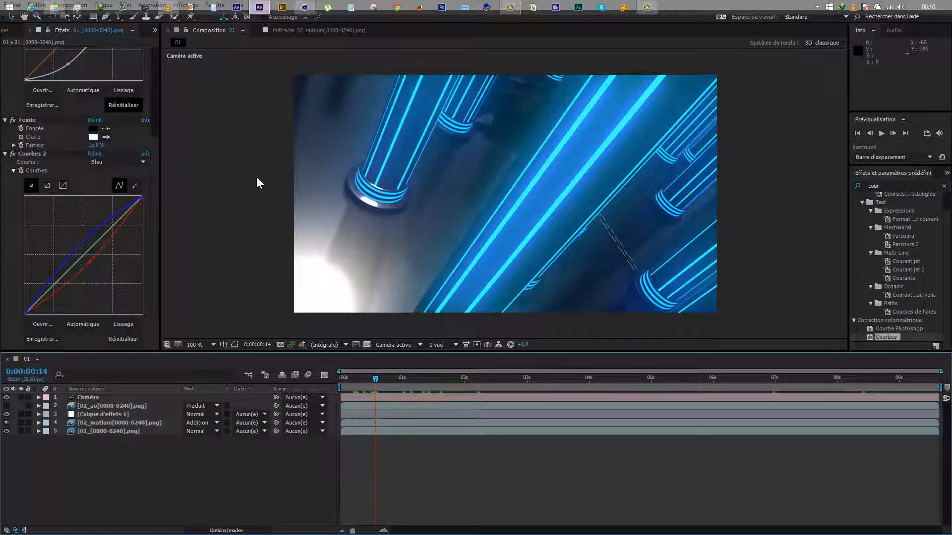
click(539, 388)
drag(542, 385, 455, 383)
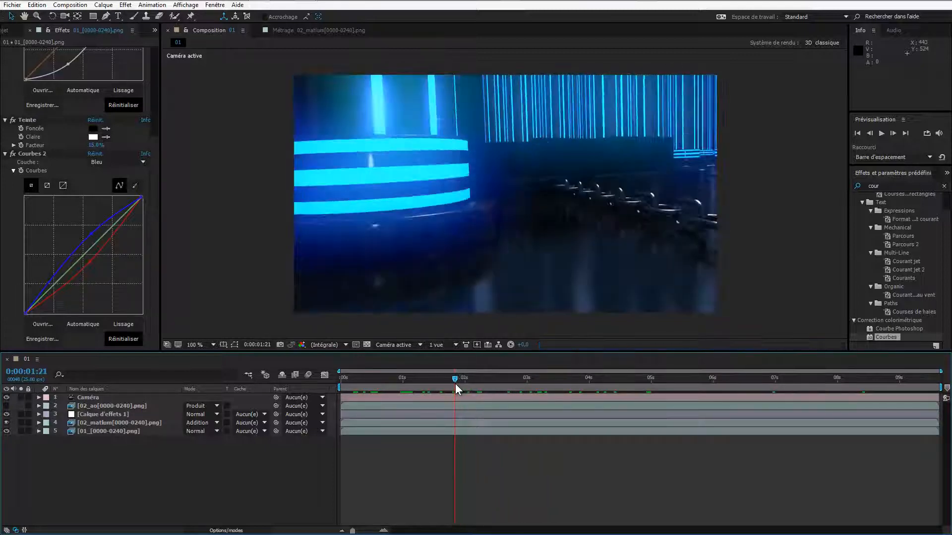
Select the 01_ layer and compare the image with its Courbes effects switched off and on, mainly the first one
click(104, 431)
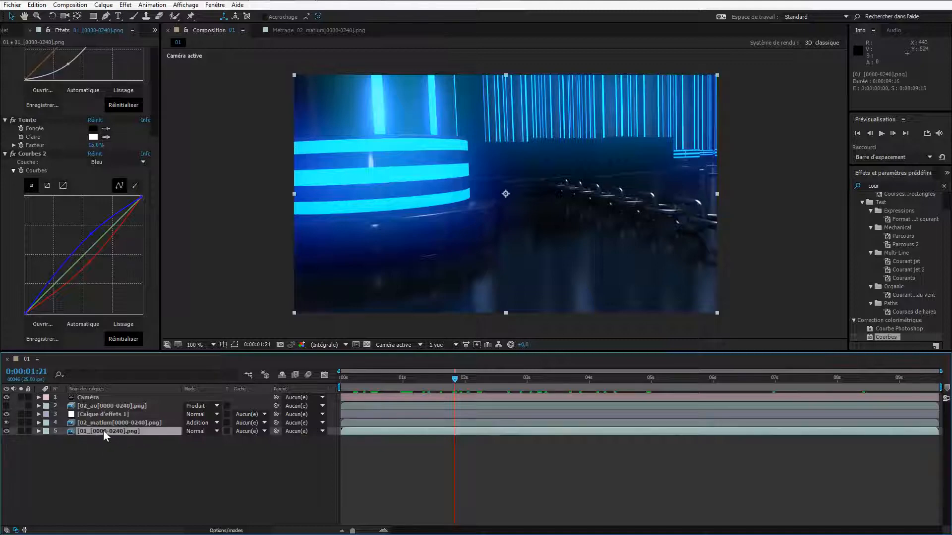
click(12, 155)
scroll(16, 56, up, 5)
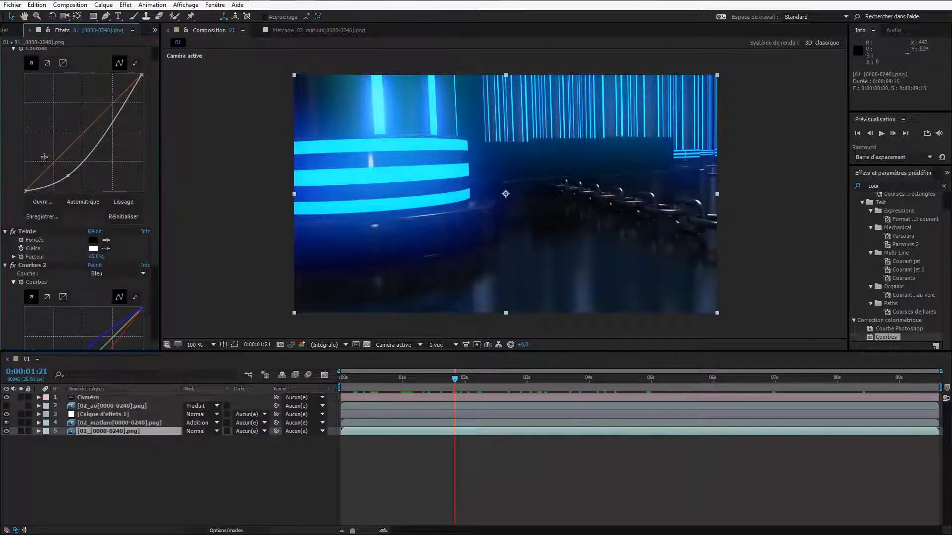
click(12, 50)
click(12, 49)
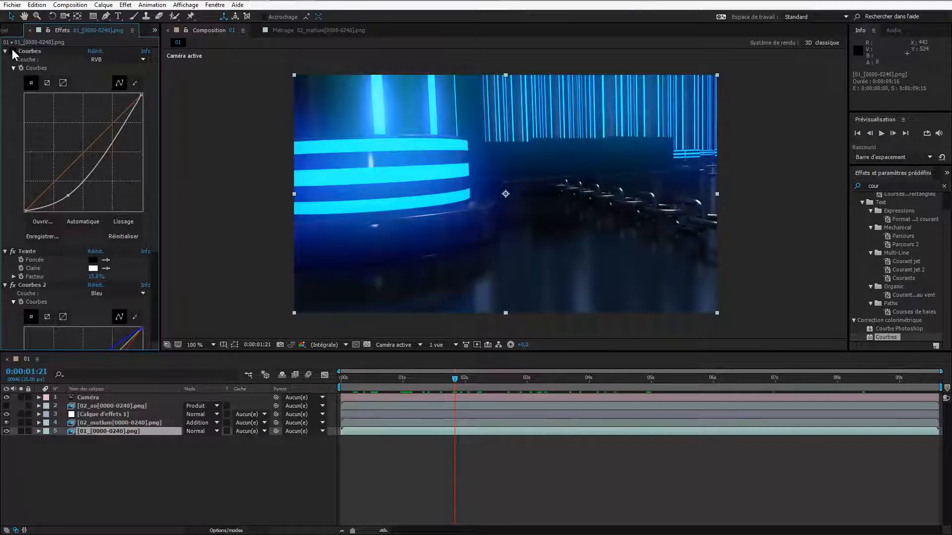
click(12, 49)
click(12, 50)
click(12, 49)
click(12, 50)
Cut the first Courbes effect, the one darkening the RVB curve, from the 01_ layer
click(28, 51)
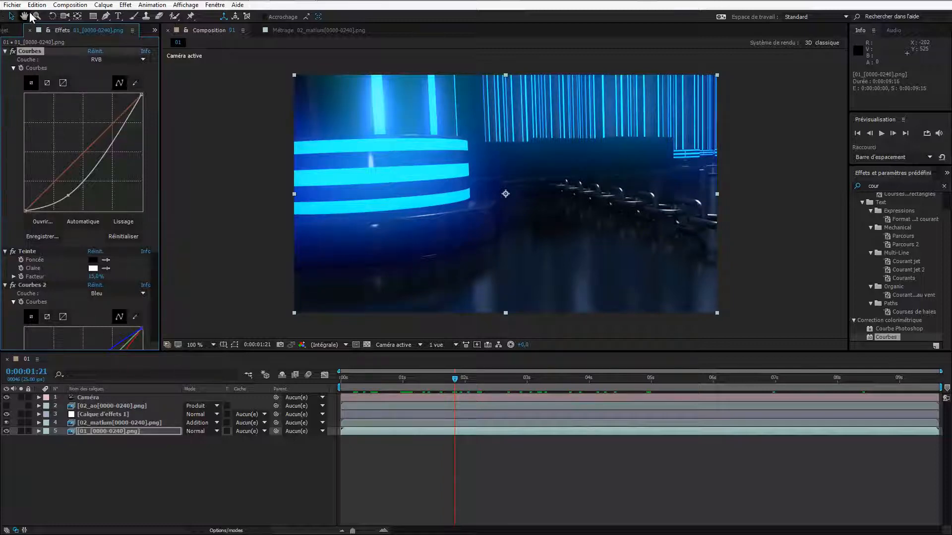
scroll(69, 178, down, 3)
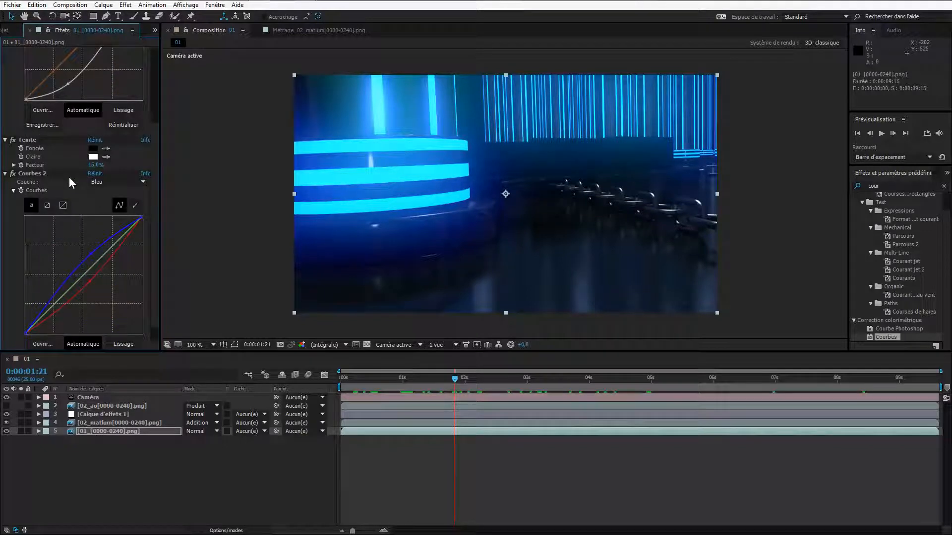
scroll(70, 177, up, 2)
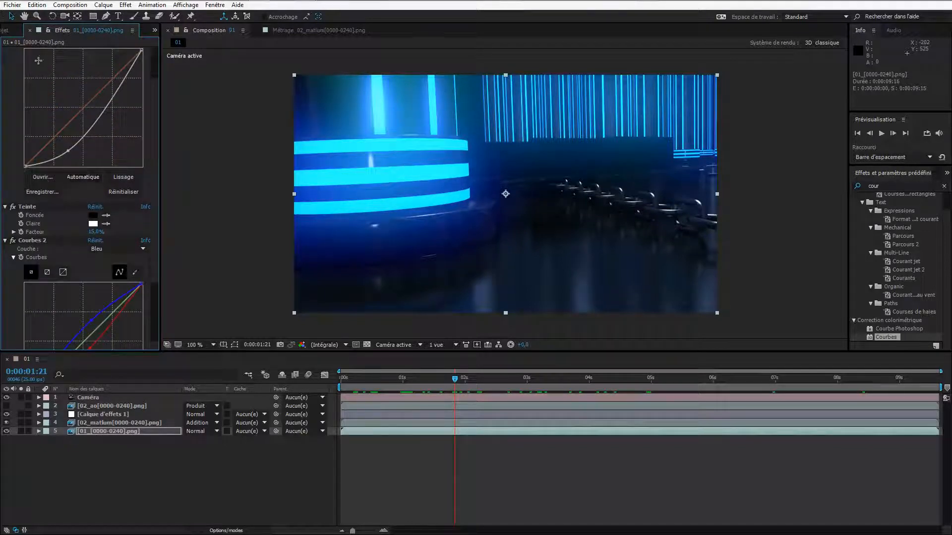
scroll(39, 60, up, 1)
click(36, 5)
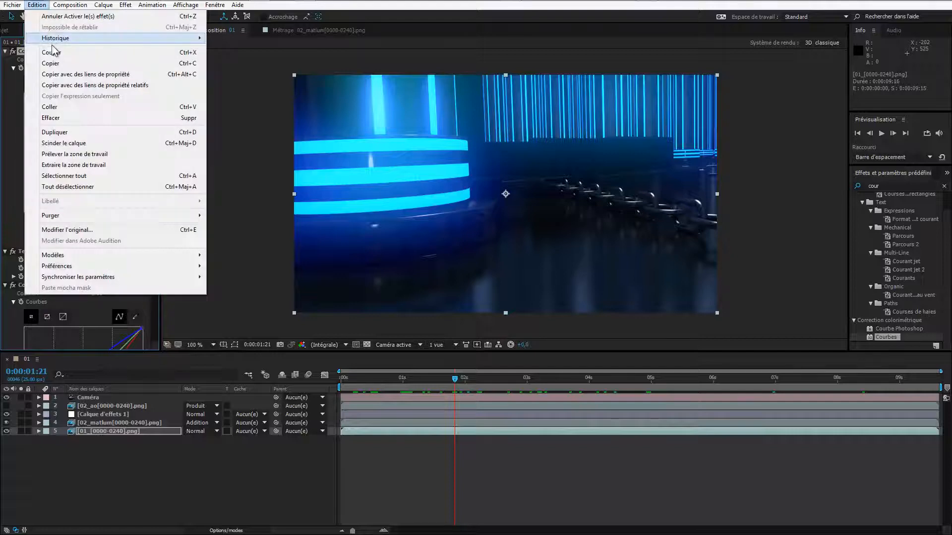
click(56, 52)
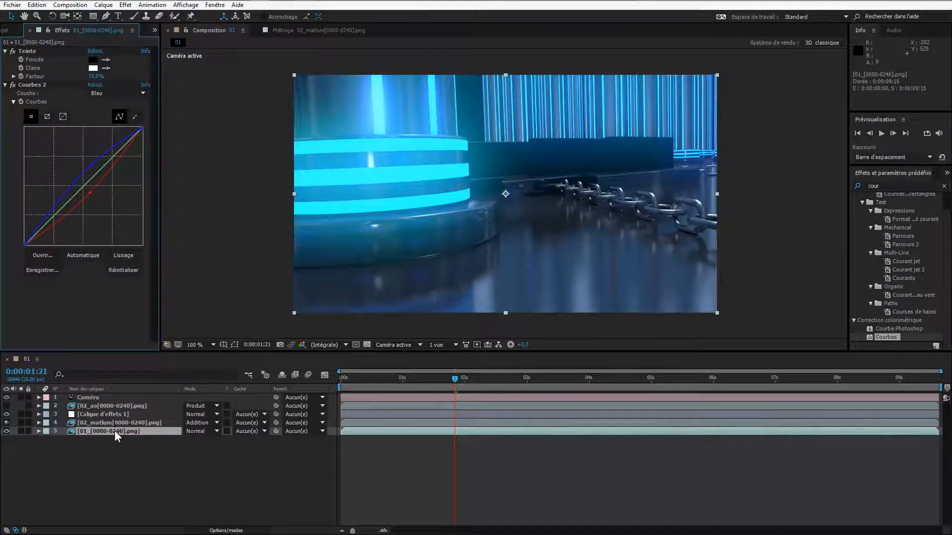
Precompose the 01_[0000-0240].png layer, leaving all attributes in '01', and open the resulting composition
right_click(114, 430)
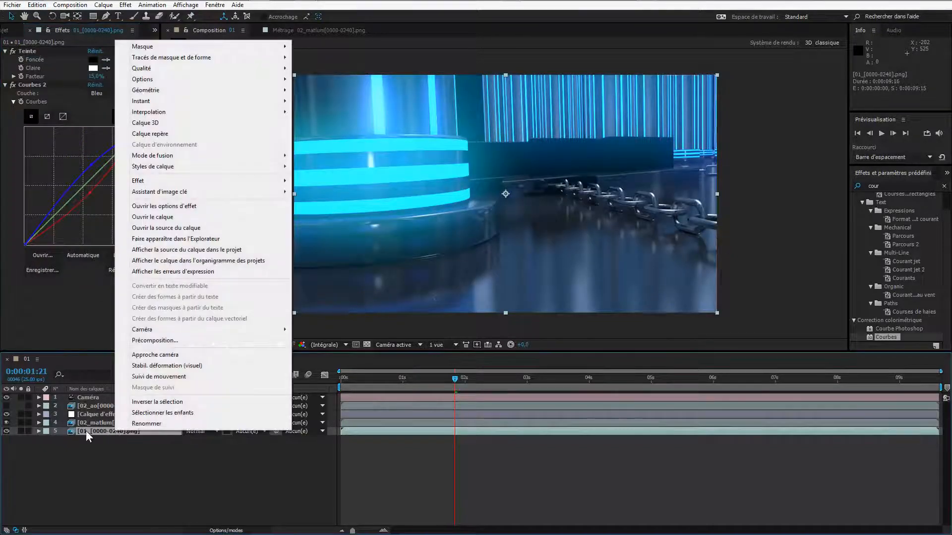
click(159, 341)
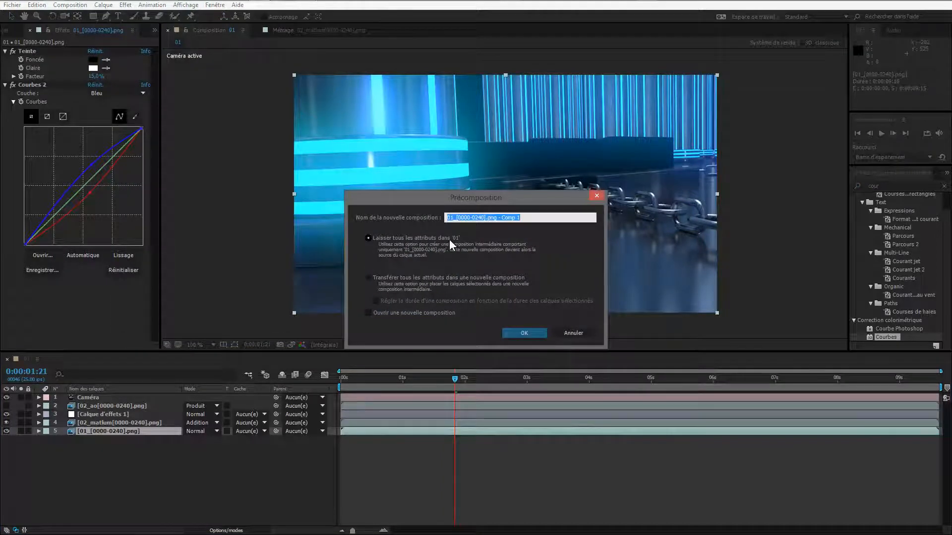
click(521, 335)
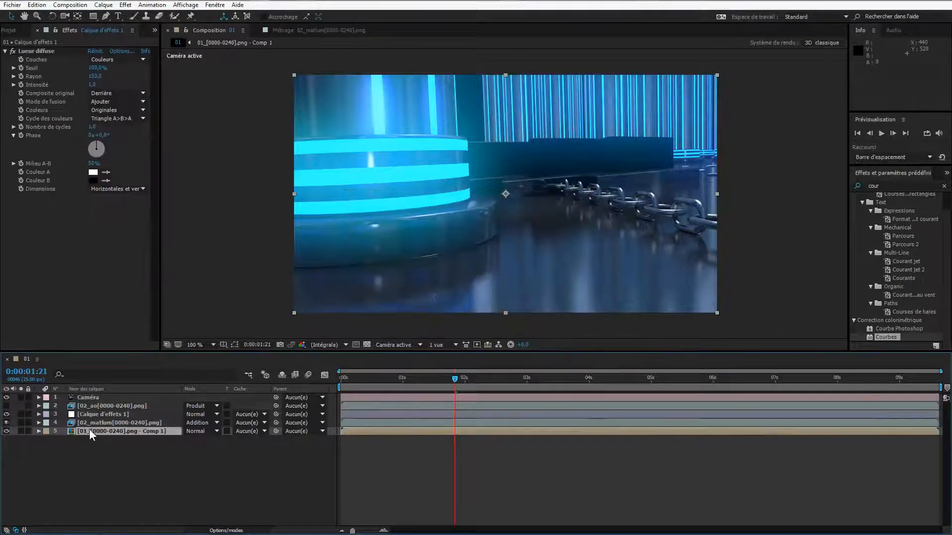
click(132, 433)
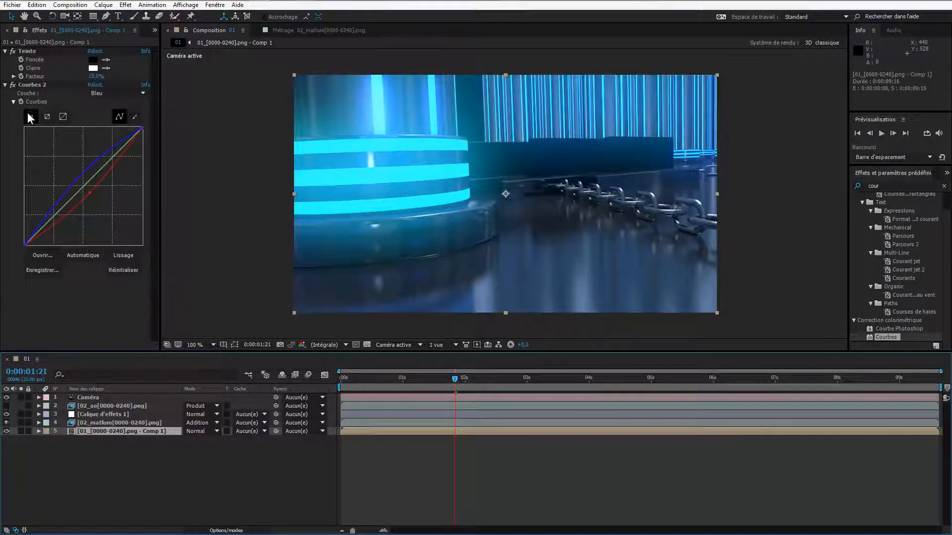
double_click(114, 431)
Paste the copied Courbes effect onto the 01_[0000-0240].png layer inside the precomposition
click(114, 397)
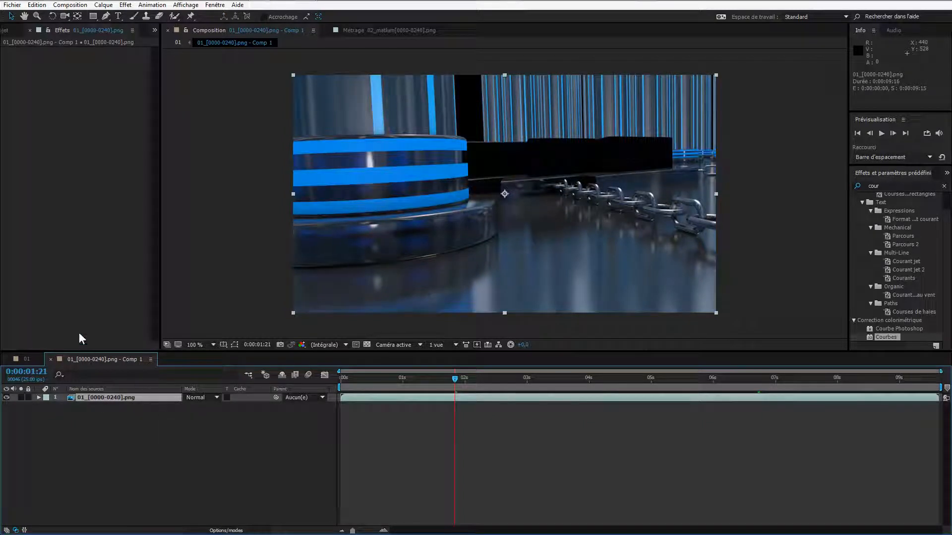
click(37, 4)
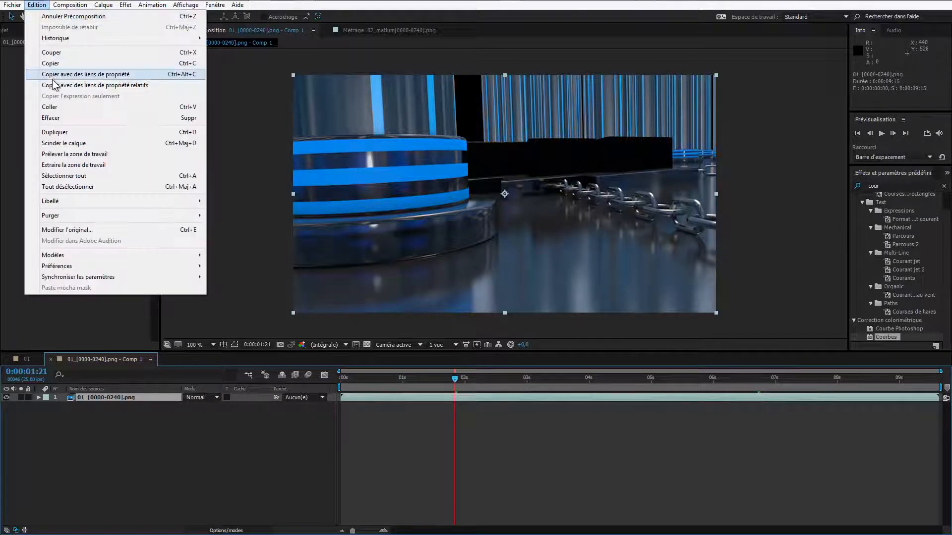
click(45, 102)
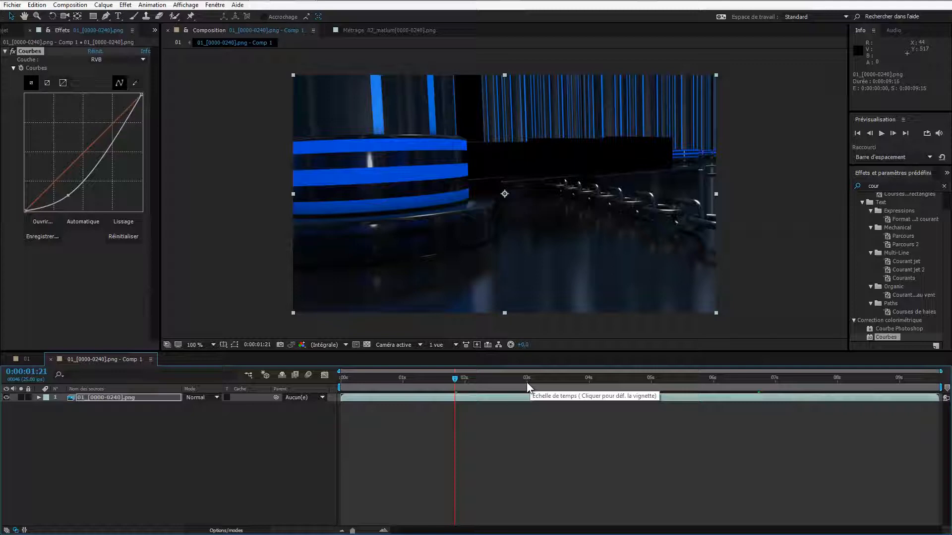
right_click(58, 278)
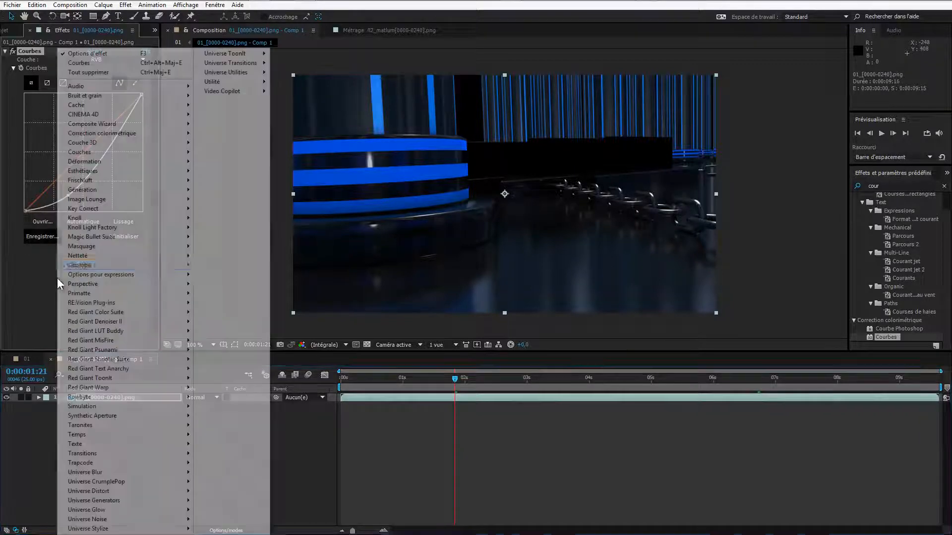
click(29, 292)
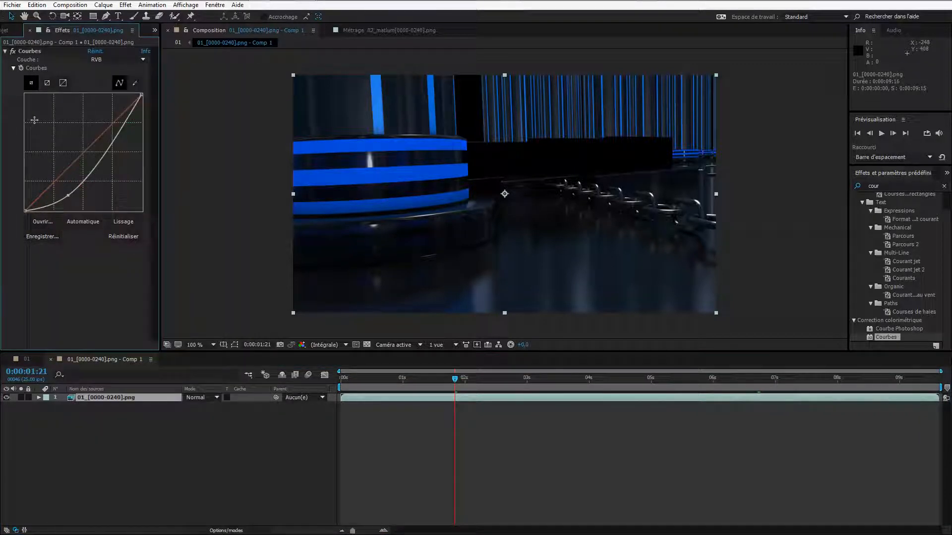
Start keyframing the Courbes curve at 0:00:01:21 and raise its RVB midpoint at 0:00:05:00
click(21, 68)
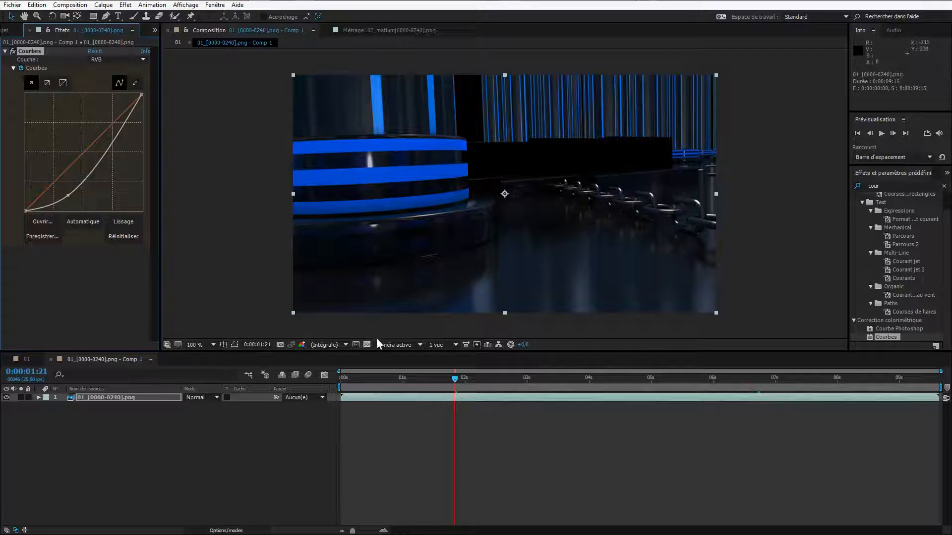
click(651, 383)
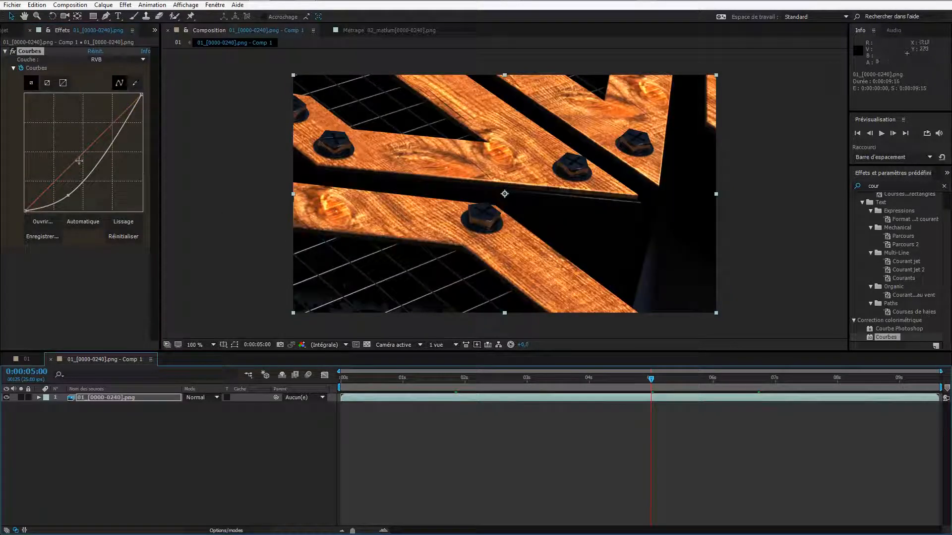
drag(70, 193, 74, 170)
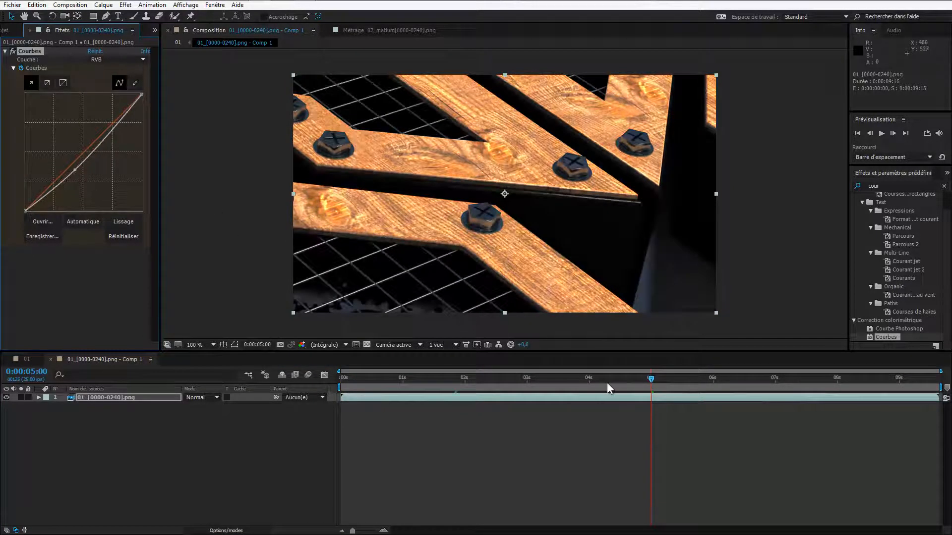
Reveal the layer's keyframes and redraw the RVB curve by hand at 0:00:03:07 as an intermediate keyframe
click(576, 383)
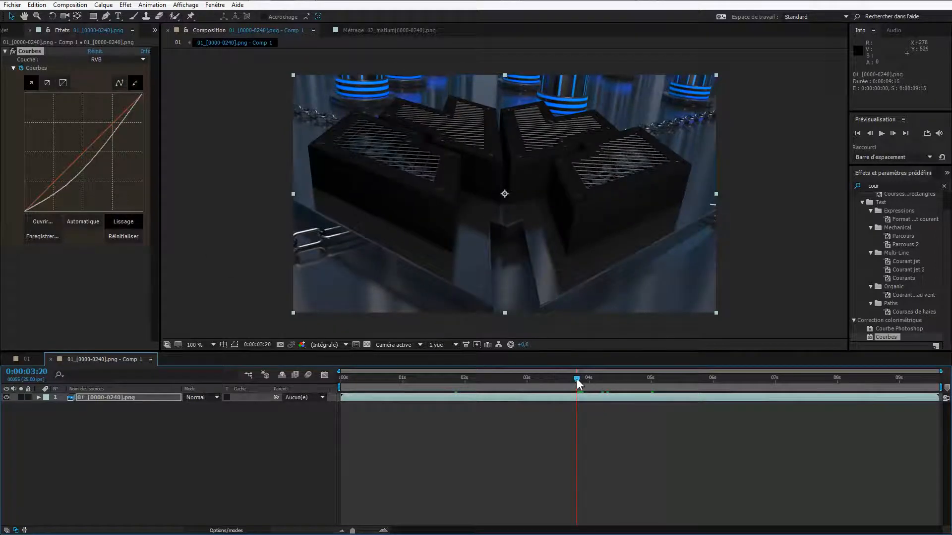
drag(578, 382, 549, 383)
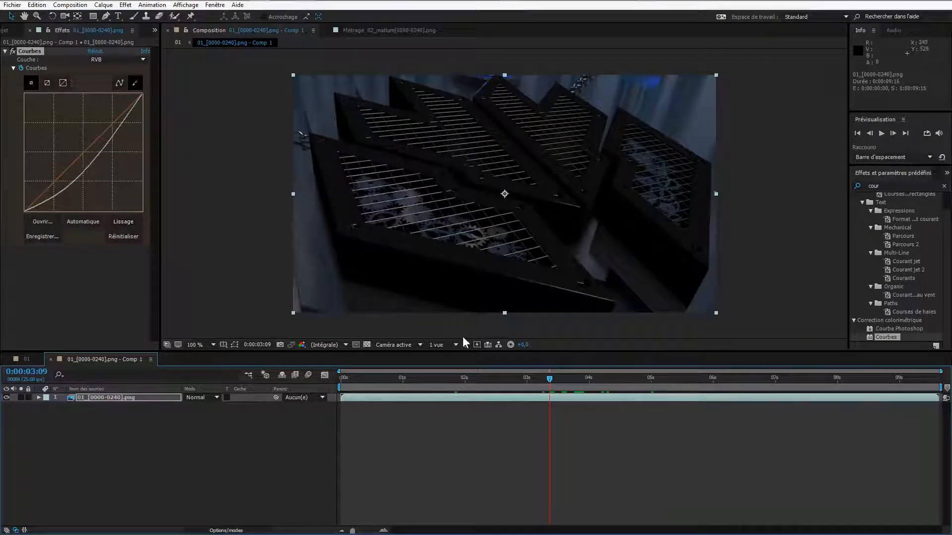
key(u)
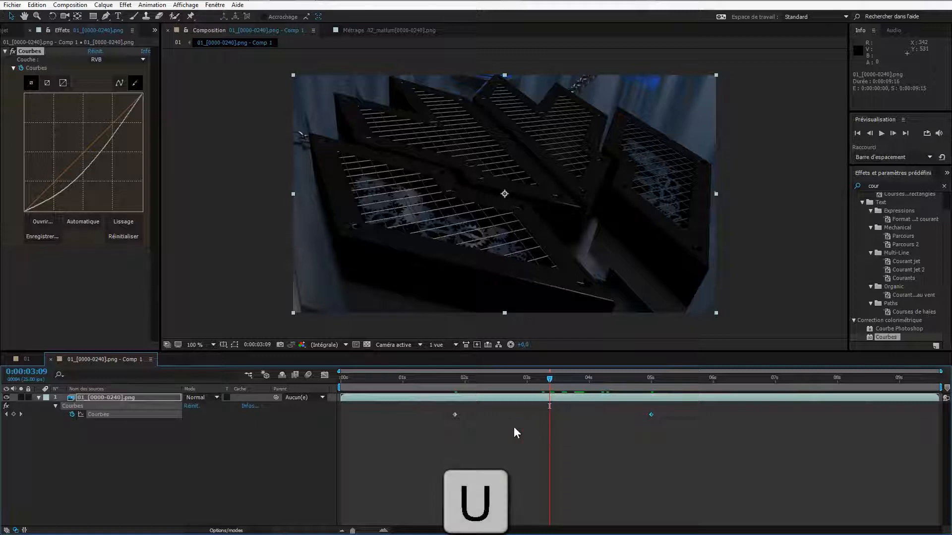
key(Page_Up)
key(Page_Up)
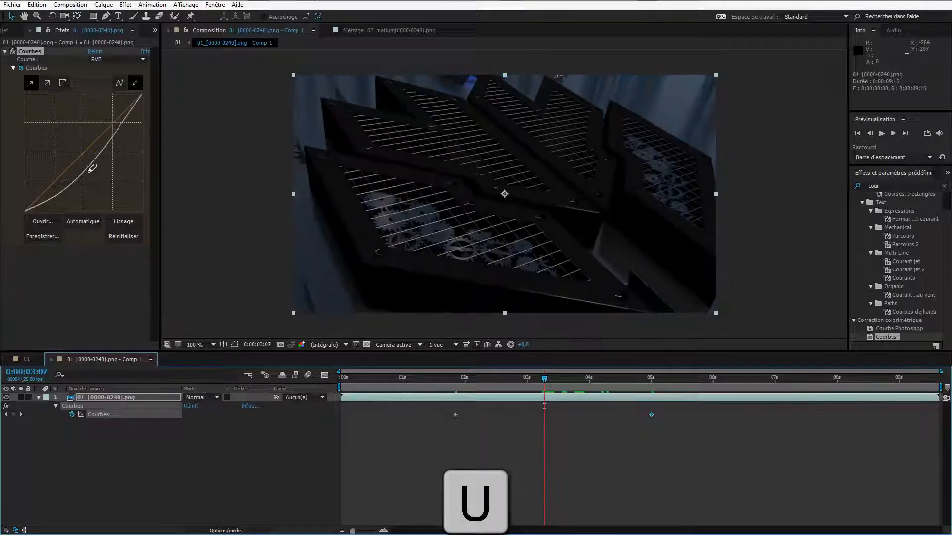
mouse_move(55, 187)
mouse_down()
mouse_move(89, 155)
mouse_move(101, 161)
mouse_move(117, 121)
mouse_move(133, 121)
mouse_move(72, 164)
mouse_up()
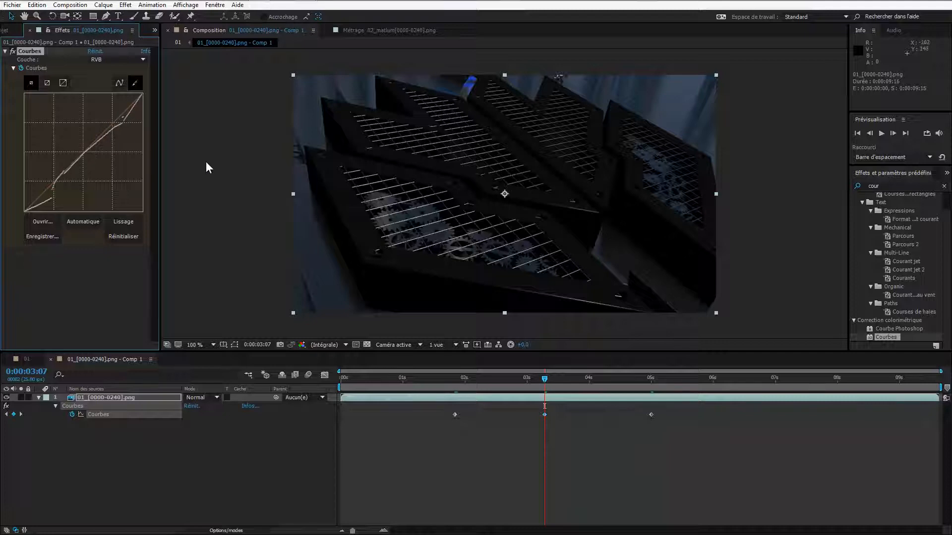
Turn off keyframing for the Courbes curve from 0:00:01:01 and collapse the effect's settings
click(405, 389)
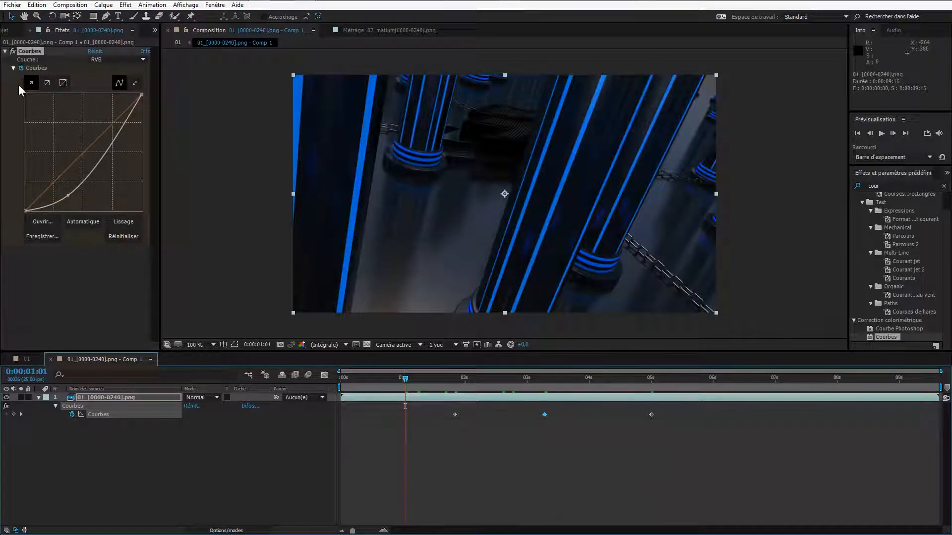
click(22, 68)
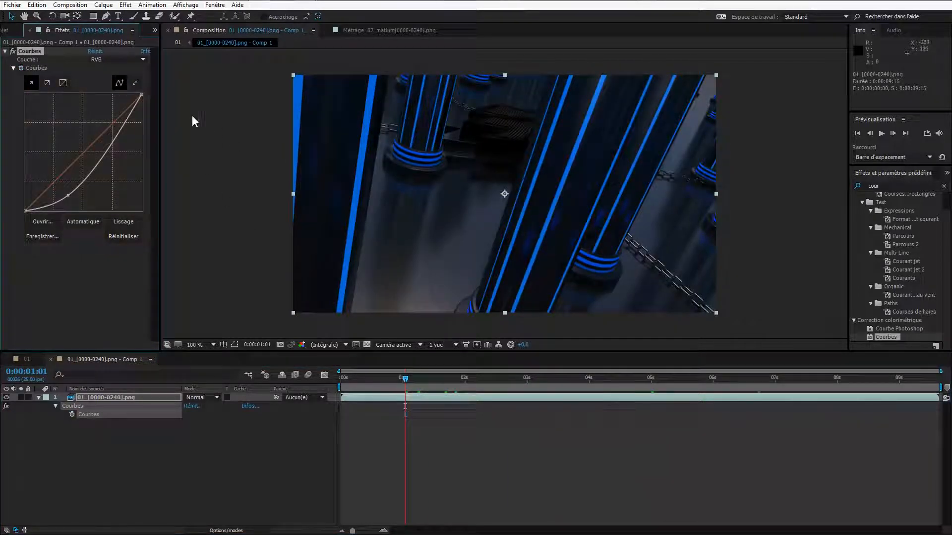
click(5, 51)
right_click(59, 122)
click(34, 123)
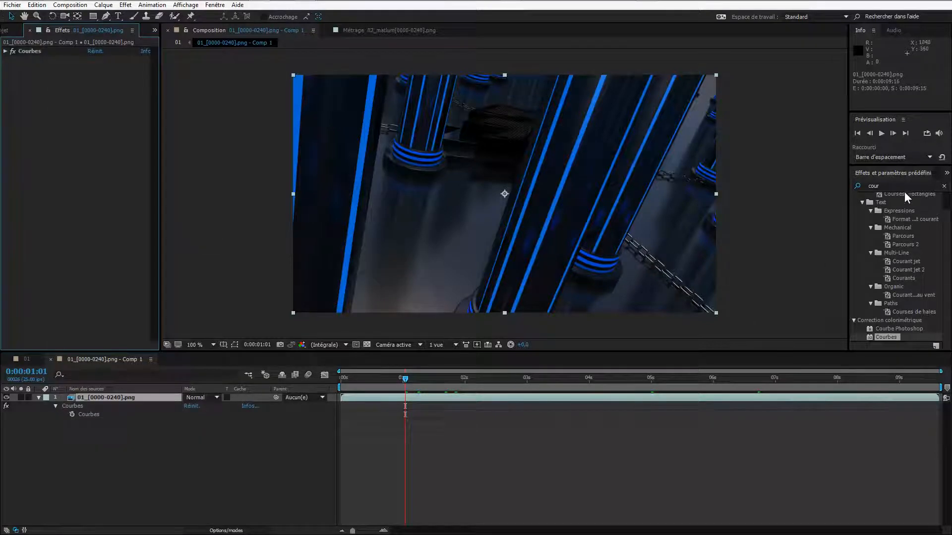
Search the effects for "cc co" and apply CC Composite to the 01_[0000-0240].png layer
click(876, 189)
click(889, 185)
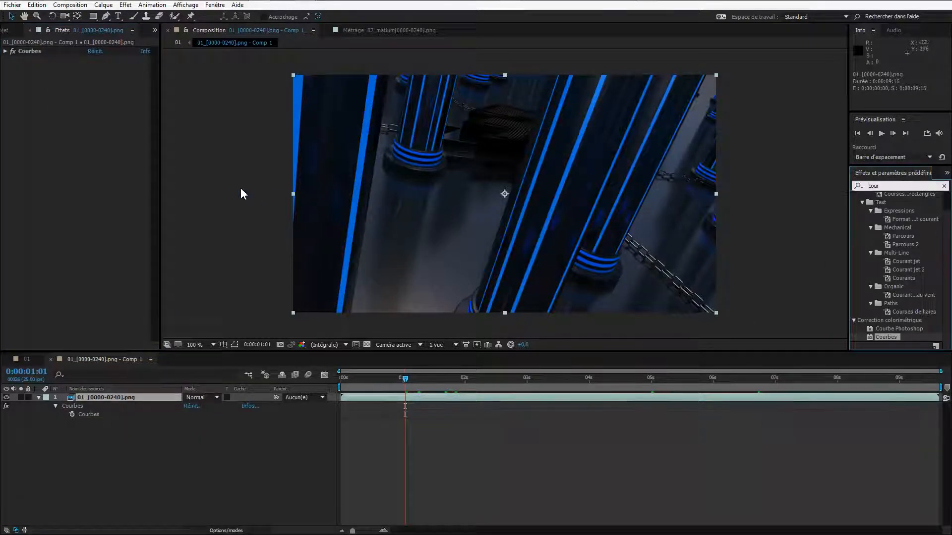
click(80, 153)
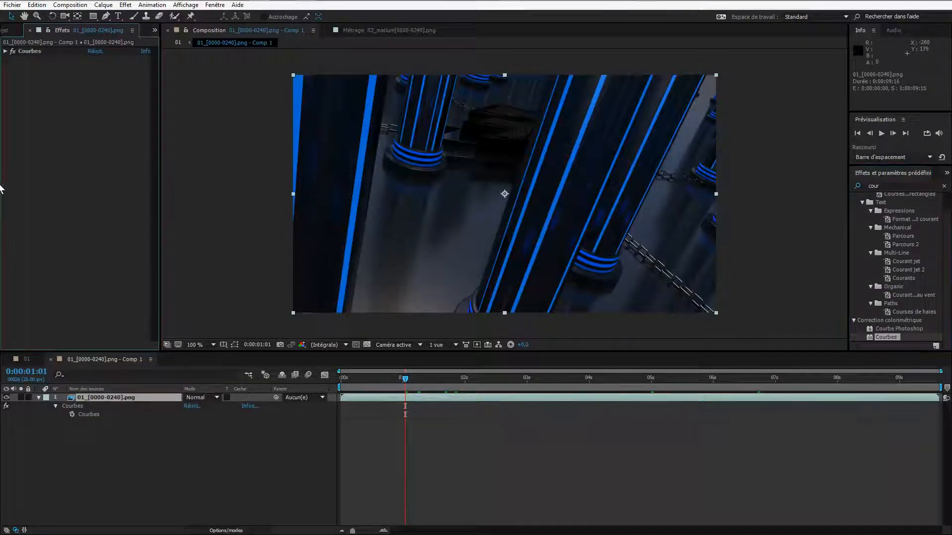
click(5, 51)
click(6, 51)
click(911, 184)
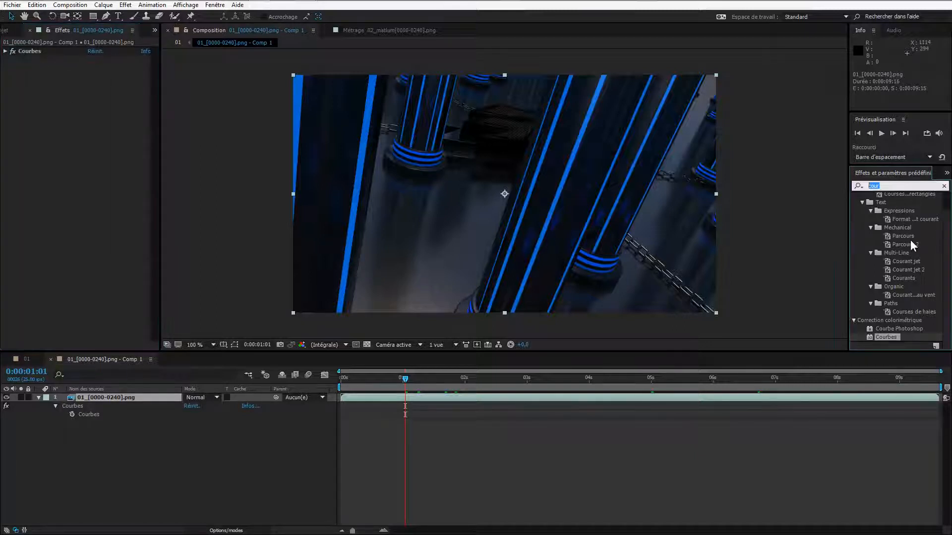
text(cc)
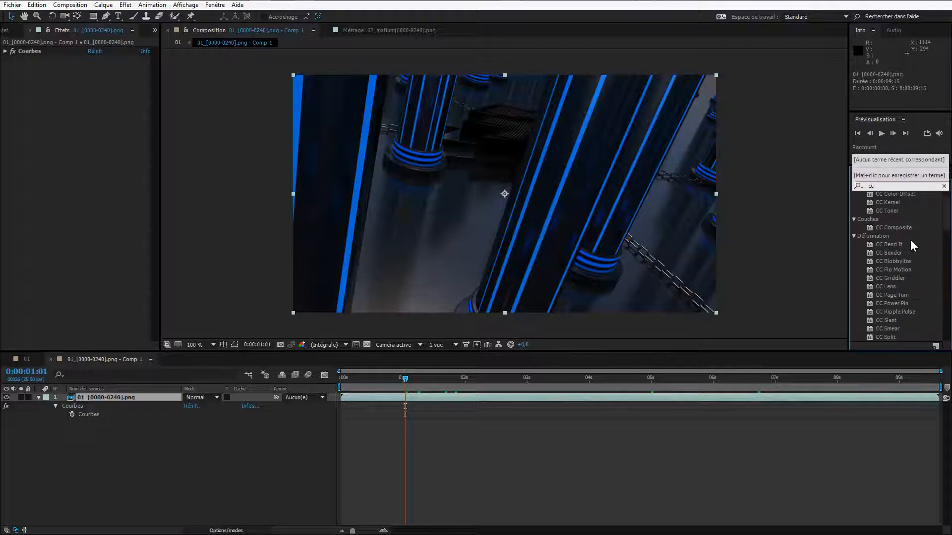
text( co)
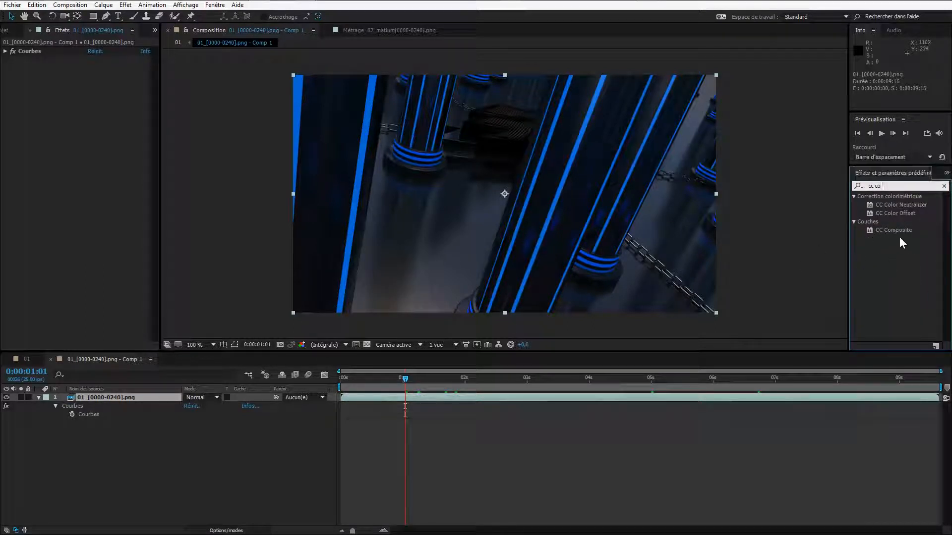
double_click(899, 228)
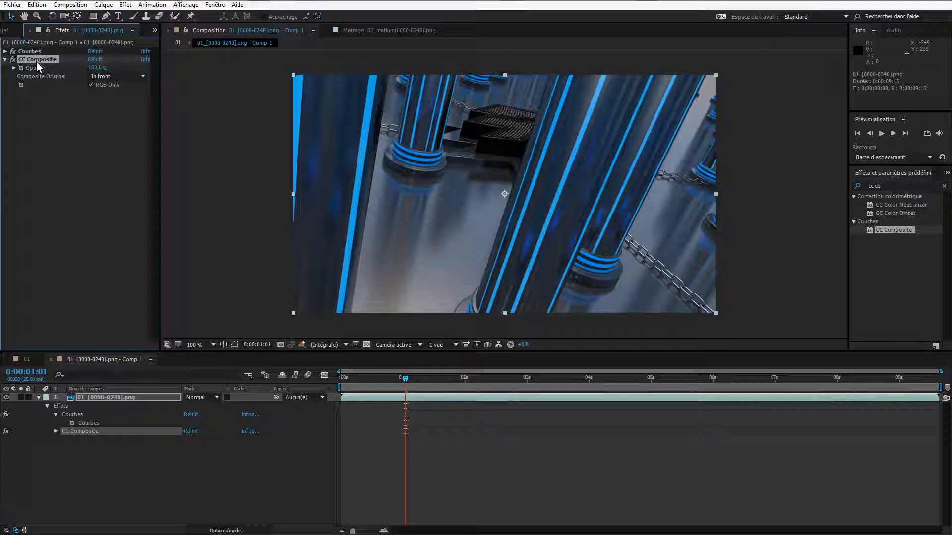
Try CC Composite's Opacity at 0% and at 50% to compare the curve's strength
drag(60, 74, 14, 101)
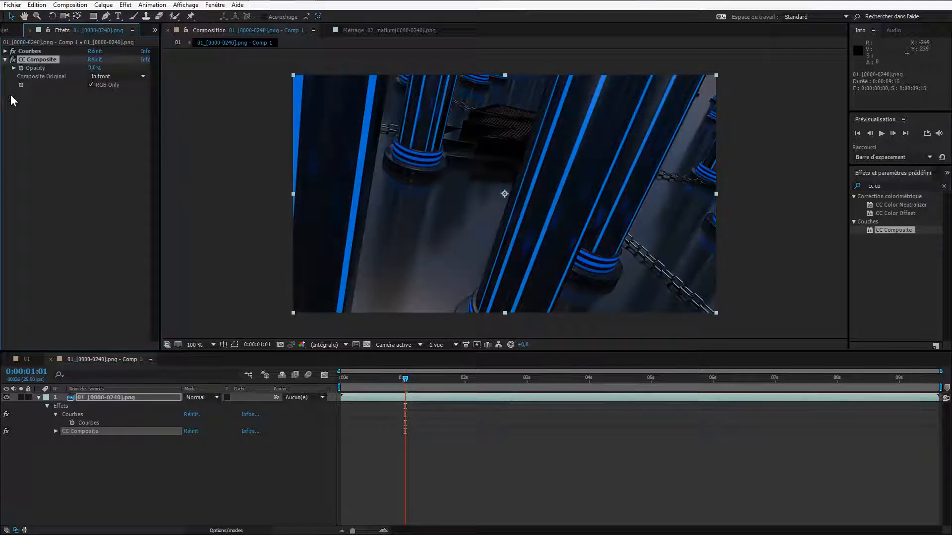
click(93, 68)
text(50)
key(Return)
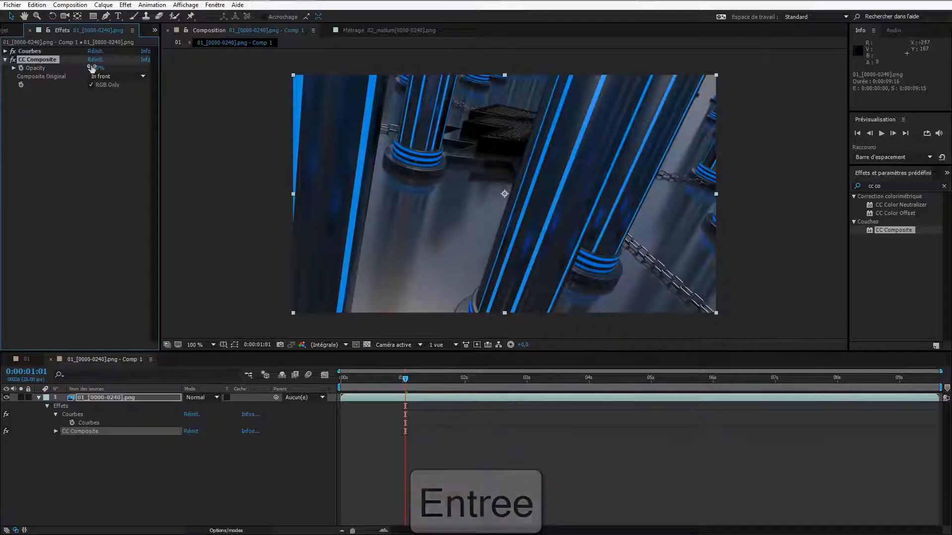
Set CC Composite's Opacity to 0% and start keyframing it at 0:00:02:00
drag(93, 68, 52, 76)
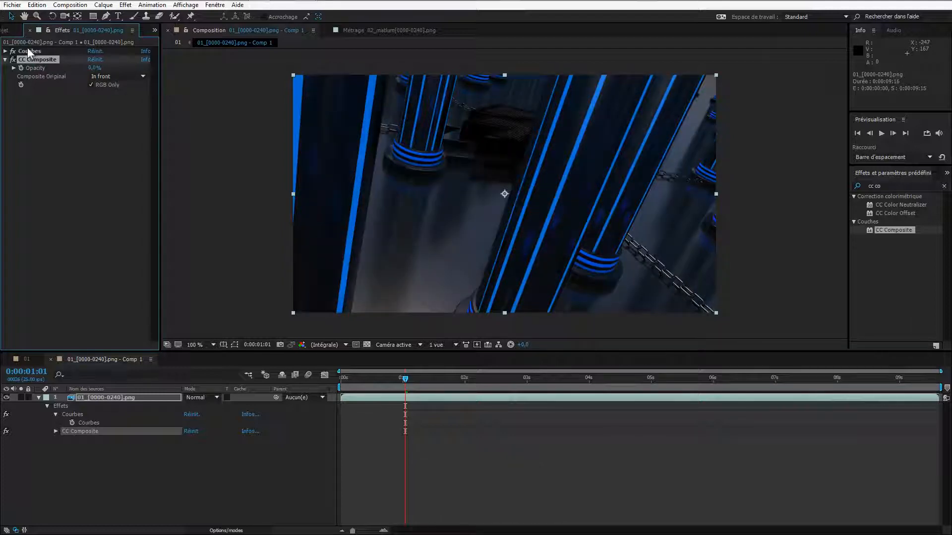
drag(420, 379, 464, 383)
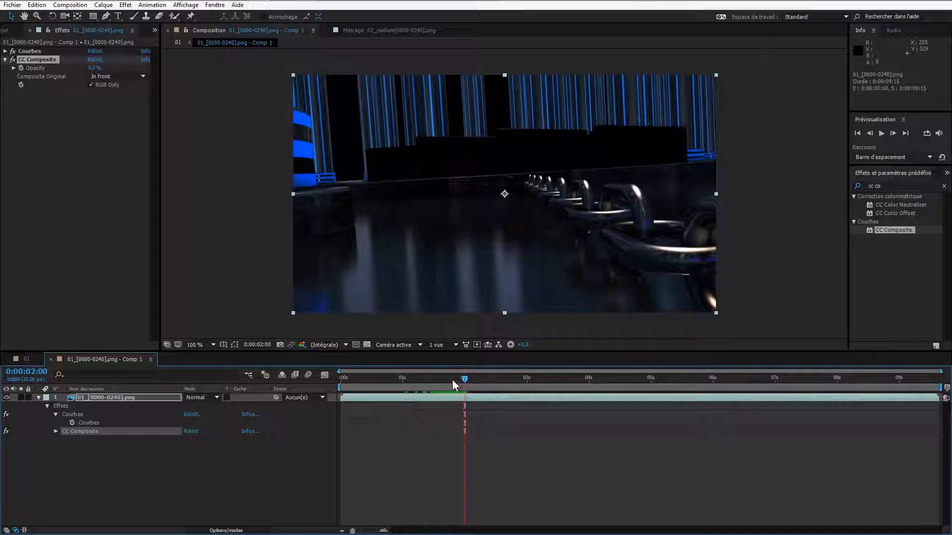
click(21, 68)
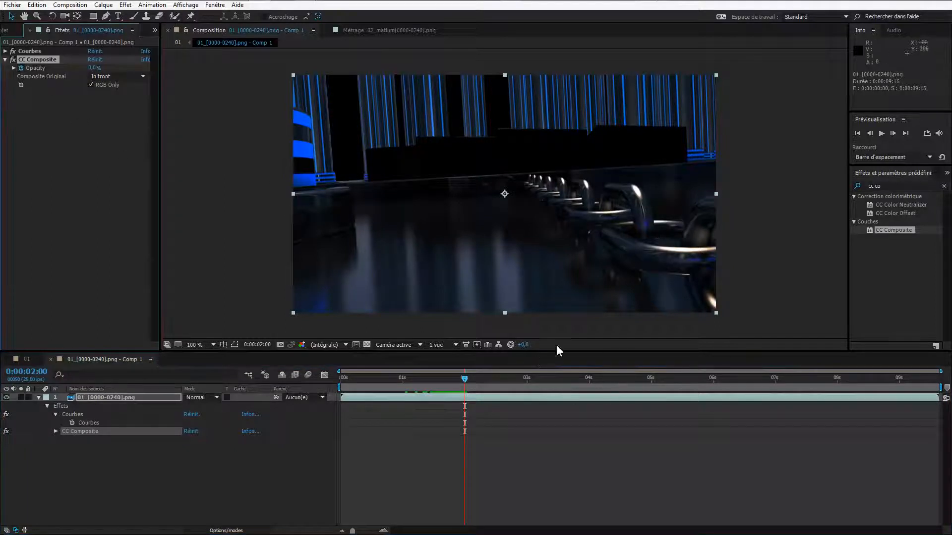
Set a second Opacity keyframe of 30% for CC Composite at 0:00:03:01
click(528, 378)
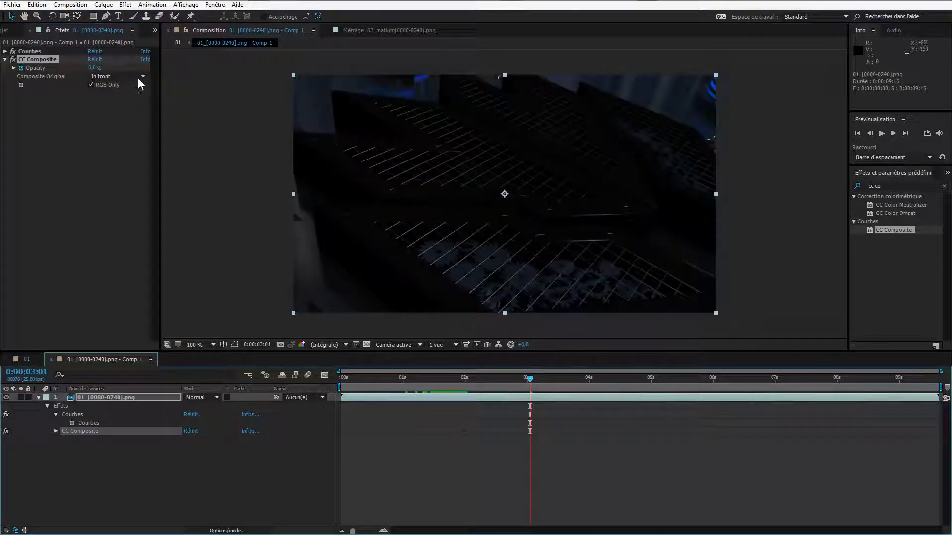
drag(96, 68, 118, 68)
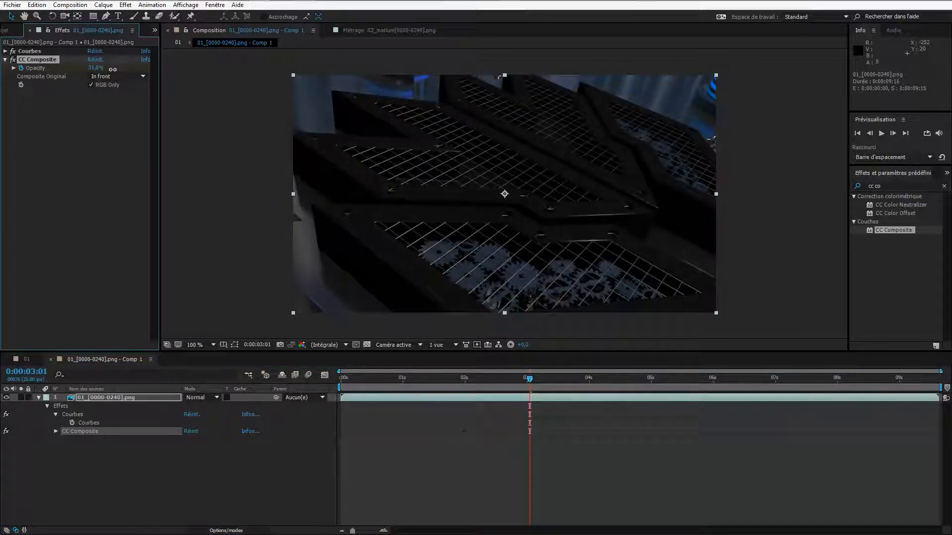
drag(111, 69, 112, 69)
Add a holding CC Composite Opacity keyframe at 0:00:05:03 and set the Opacity to 0% at 0:00:06:09
drag(560, 378, 659, 386)
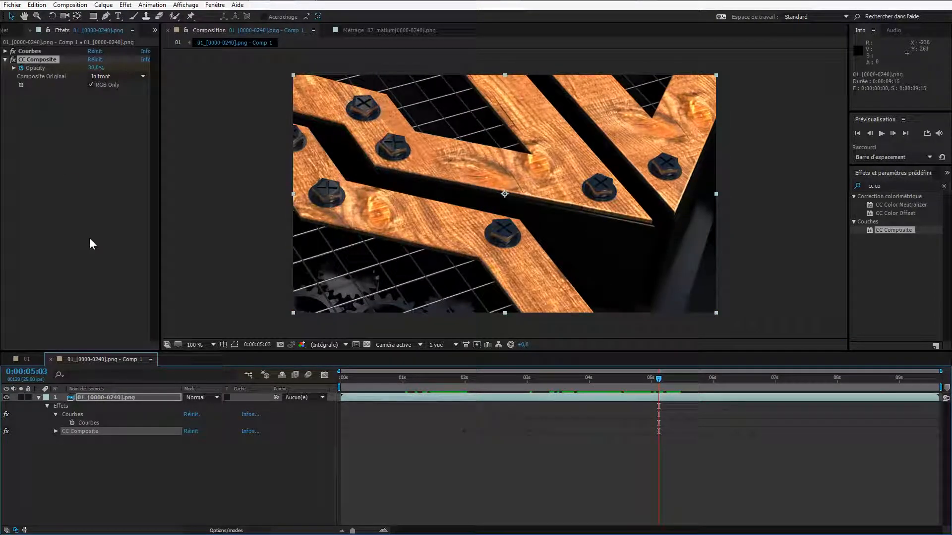
right_click(40, 65)
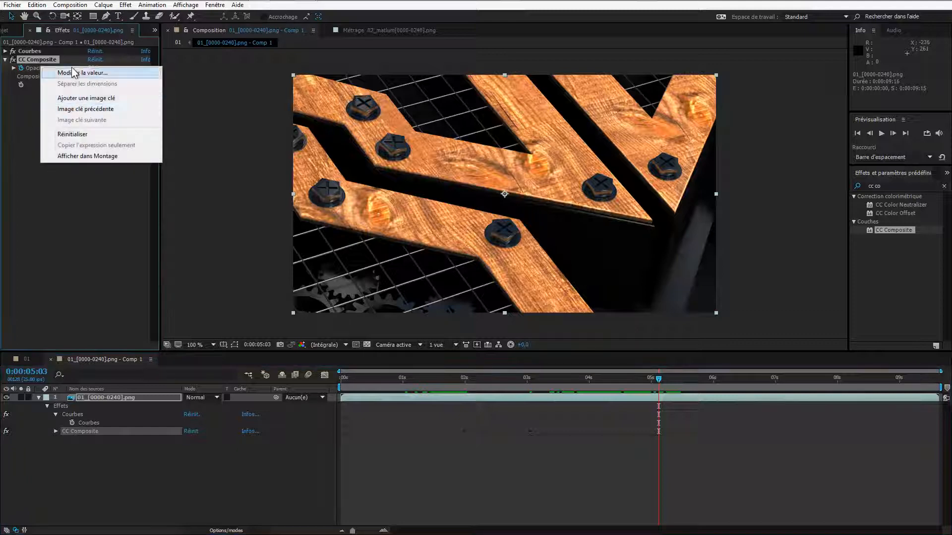
click(74, 98)
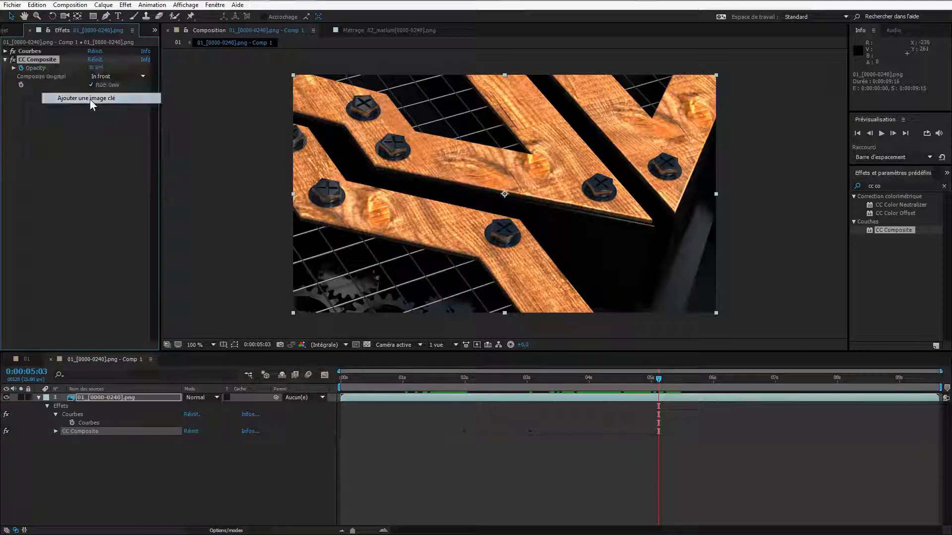
click(736, 380)
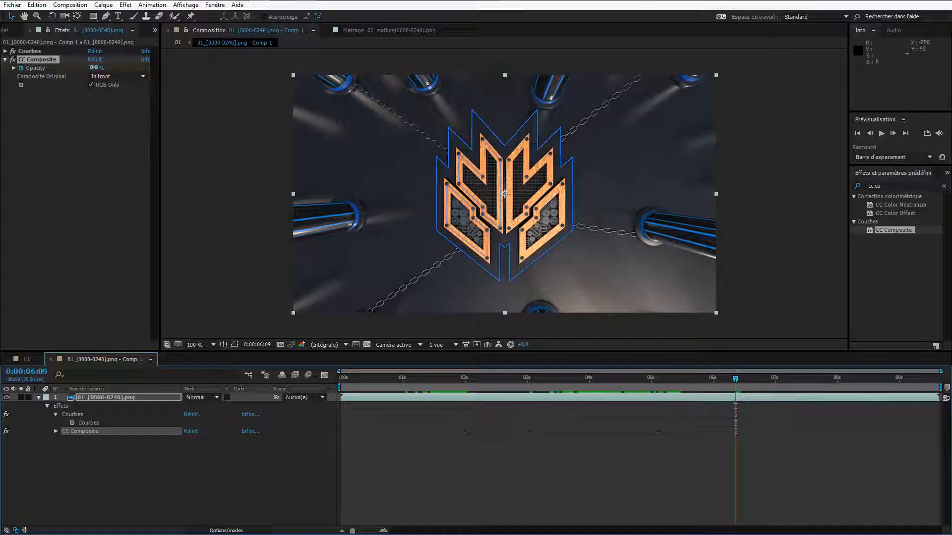
drag(91, 67, 69, 68)
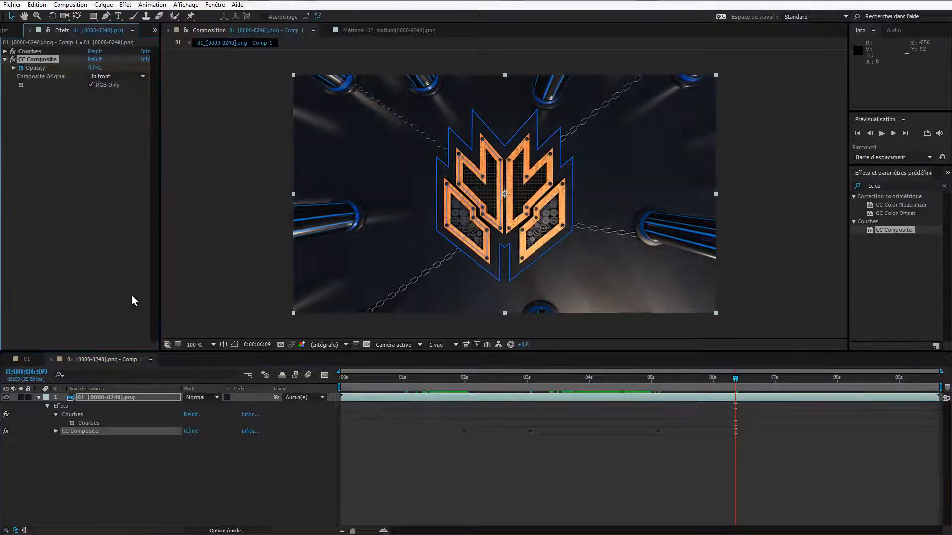
Compare the frame at 0:00:04:06 with CC Composite disabled and enabled
drag(687, 378, 605, 377)
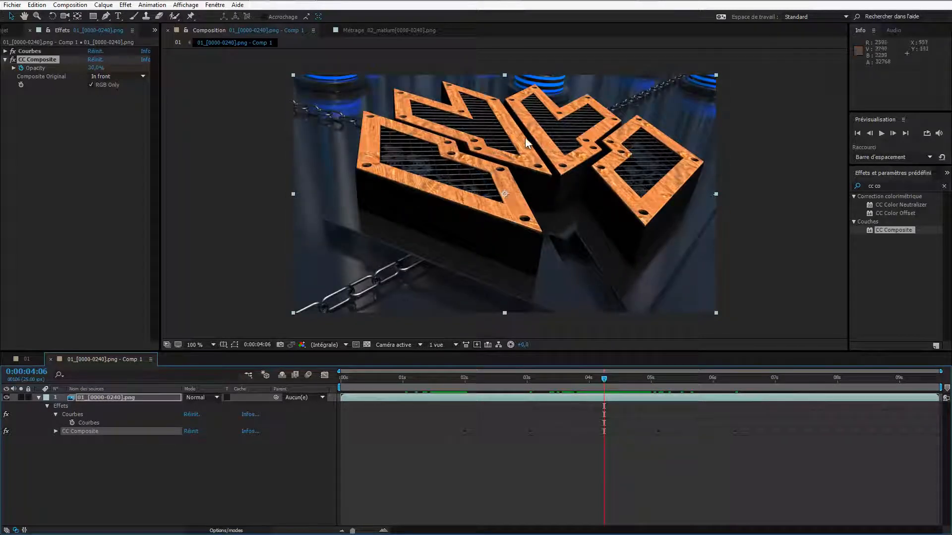
click(13, 60)
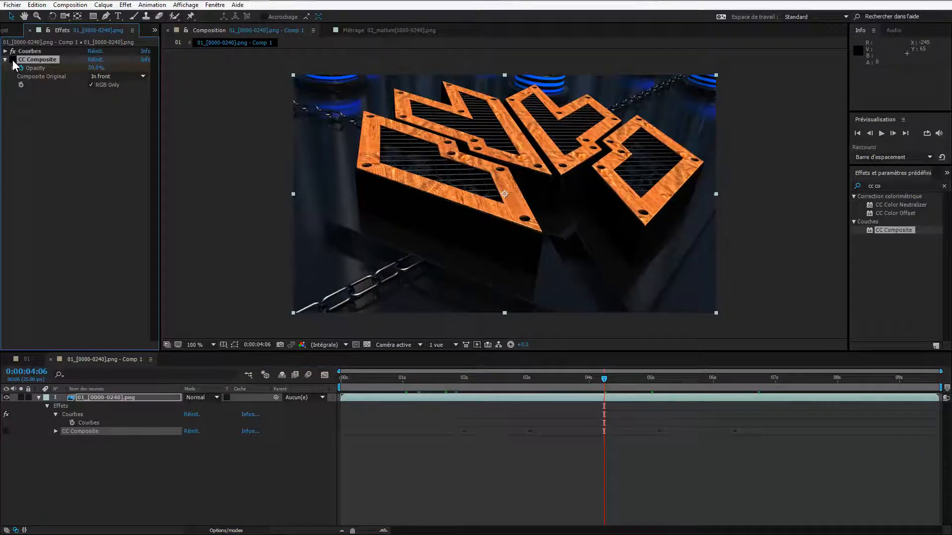
click(12, 60)
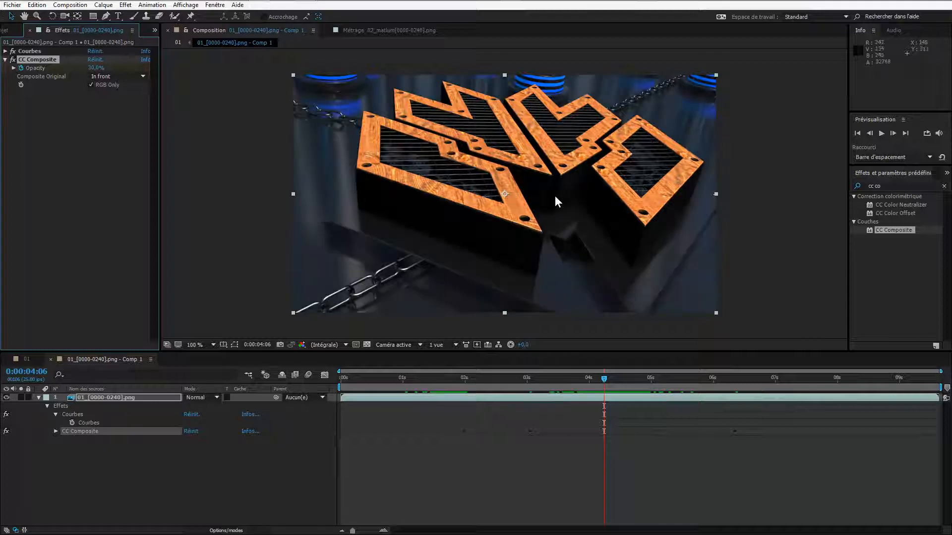
Try a CC Composite Opacity of 5% and 15% at 0:00:03:22 and delete the extra keyframe
drag(602, 379, 581, 379)
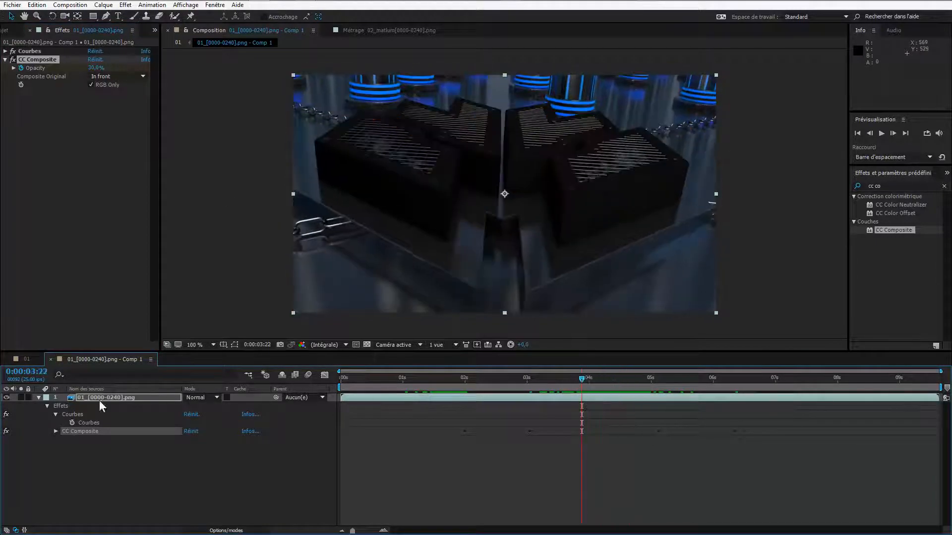
click(56, 431)
drag(526, 452, 674, 428)
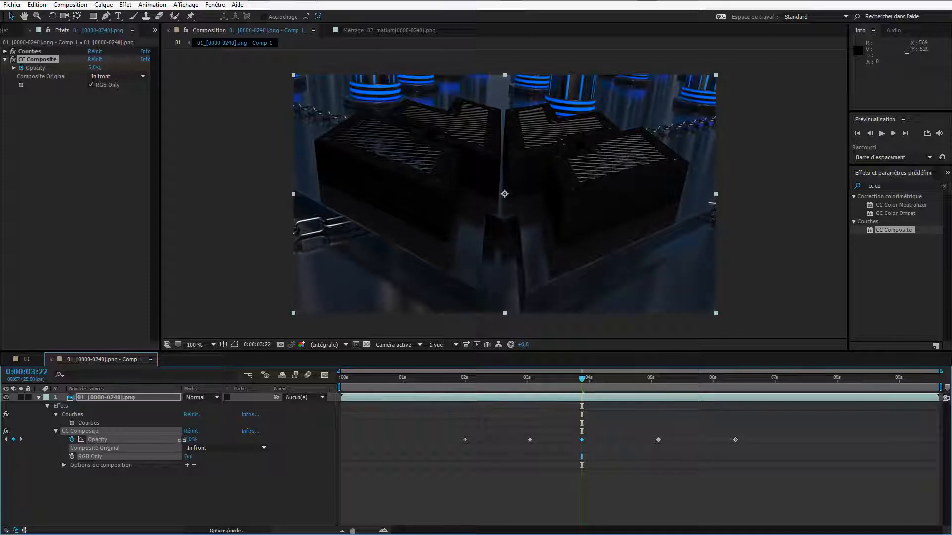
click(192, 440)
text(5)
key(Return)
text(15)
key(Return)
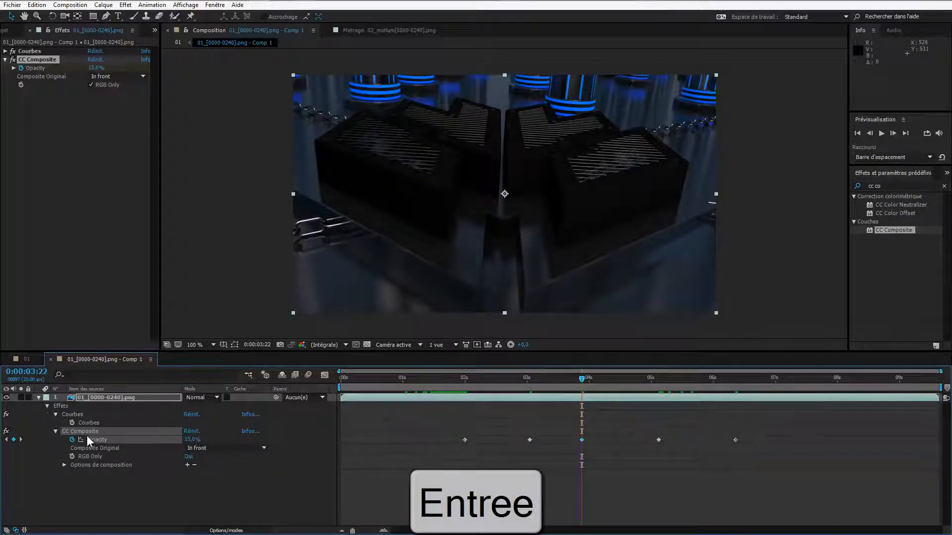
click(582, 440)
key(Delete)
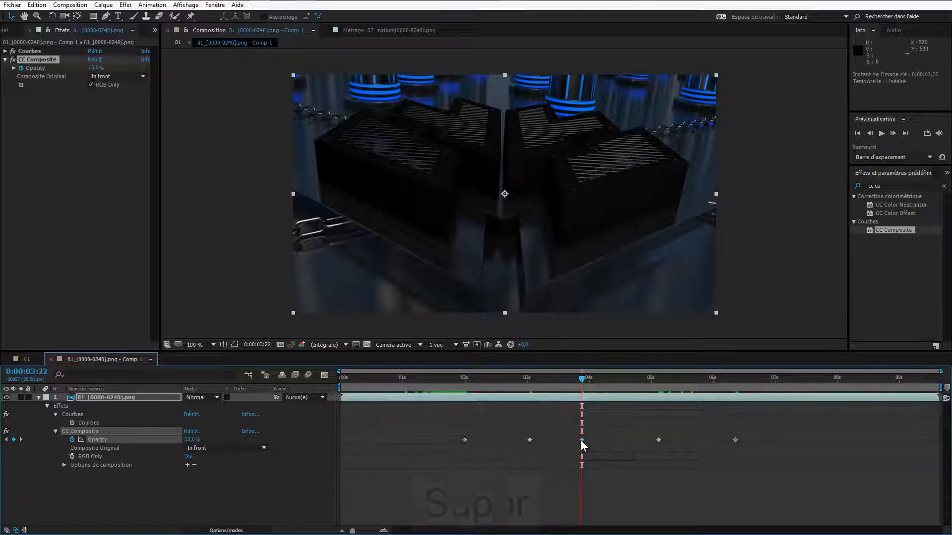
Select the two Opacity keyframes at 0:00:03:01 and 0:00:05:03, try 15%, and set both to 18%
click(6, 439)
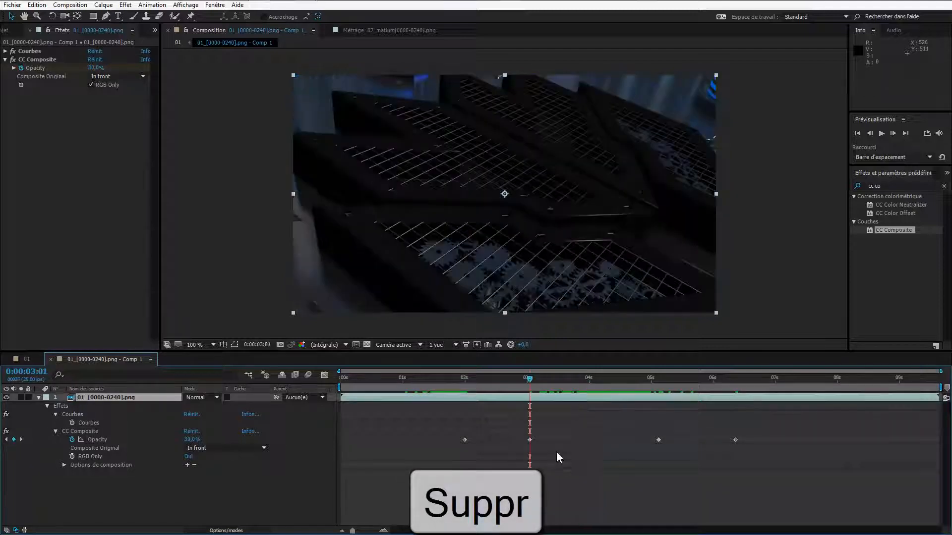
drag(525, 446, 673, 437)
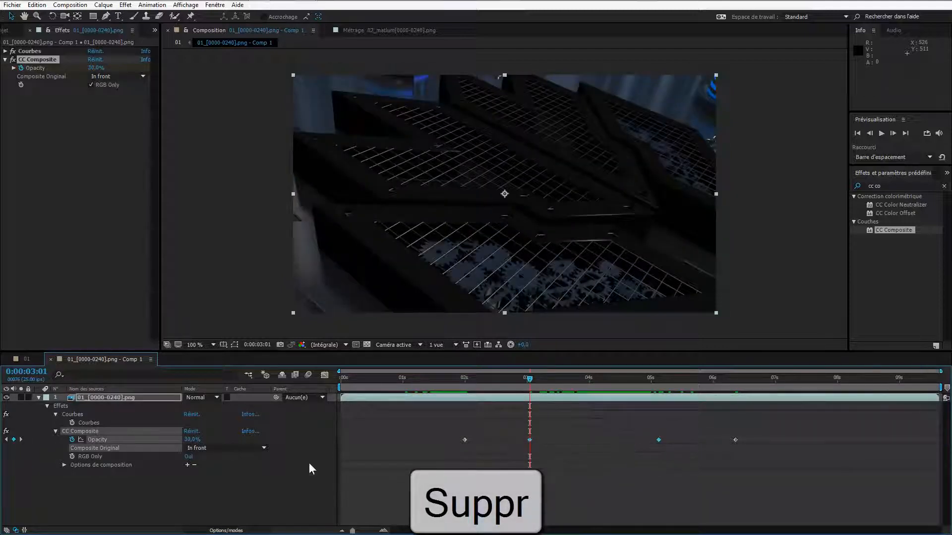
click(192, 440)
text(15)
key(Return)
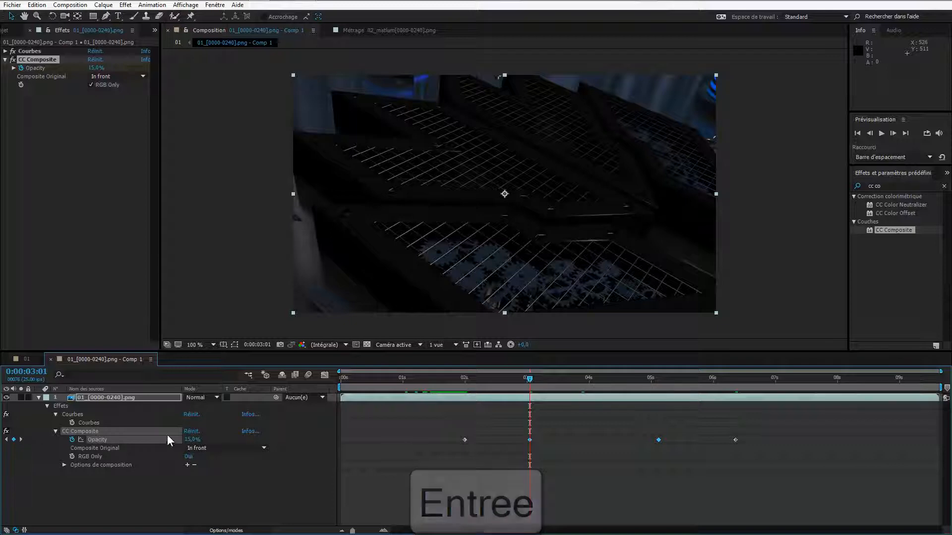
click(191, 440)
text(18)
key(KP_Enter)
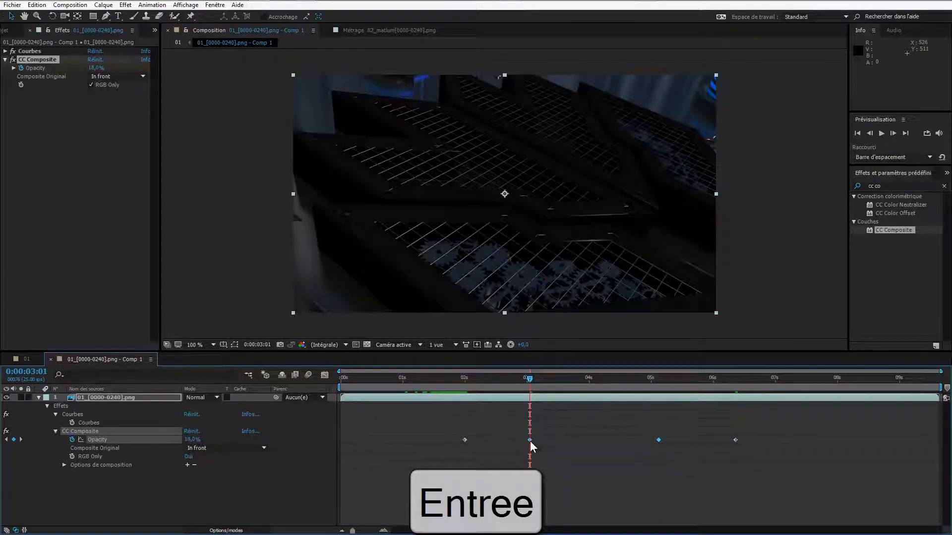
drag(517, 452, 666, 430)
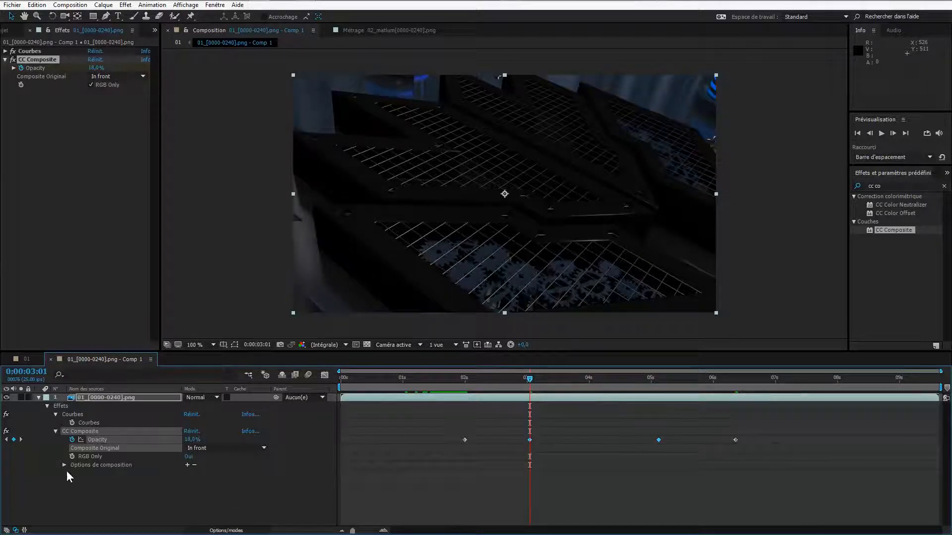
click(21, 439)
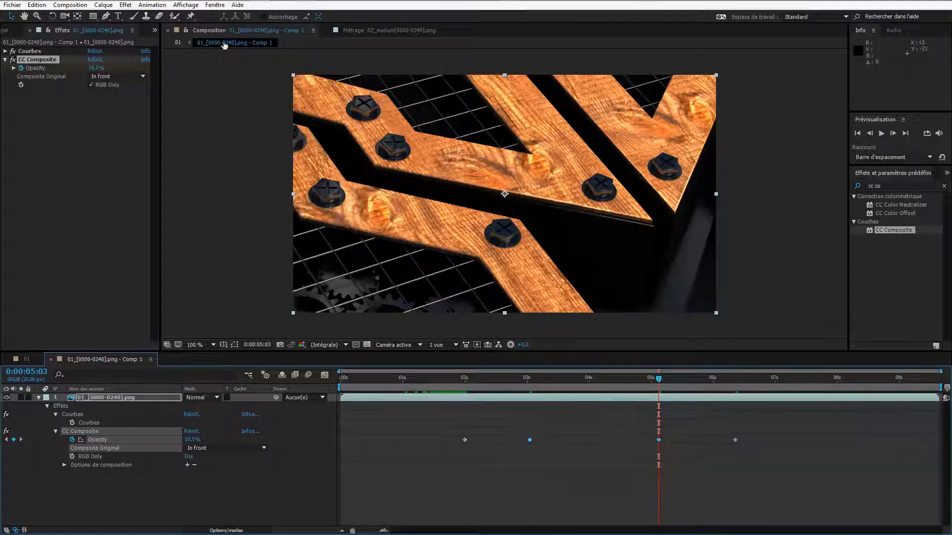
Return to composition 01 and review the corrected image at frames between 0:00:05:03 and 0:00:02:11
click(176, 43)
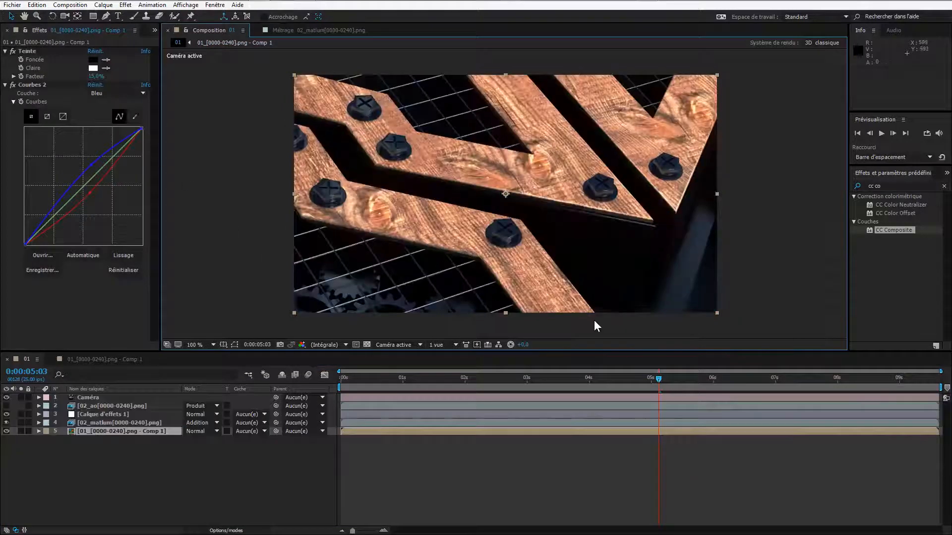
drag(673, 381, 636, 383)
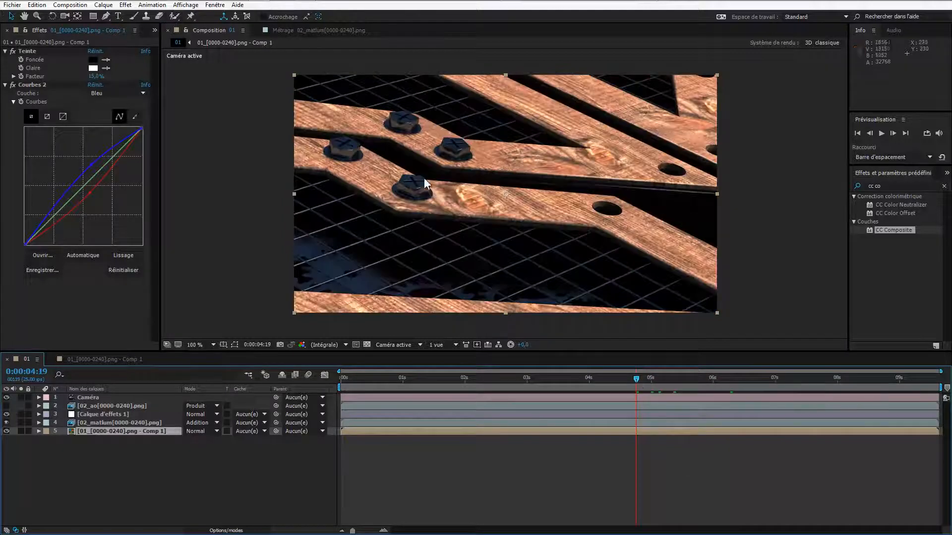
click(597, 379)
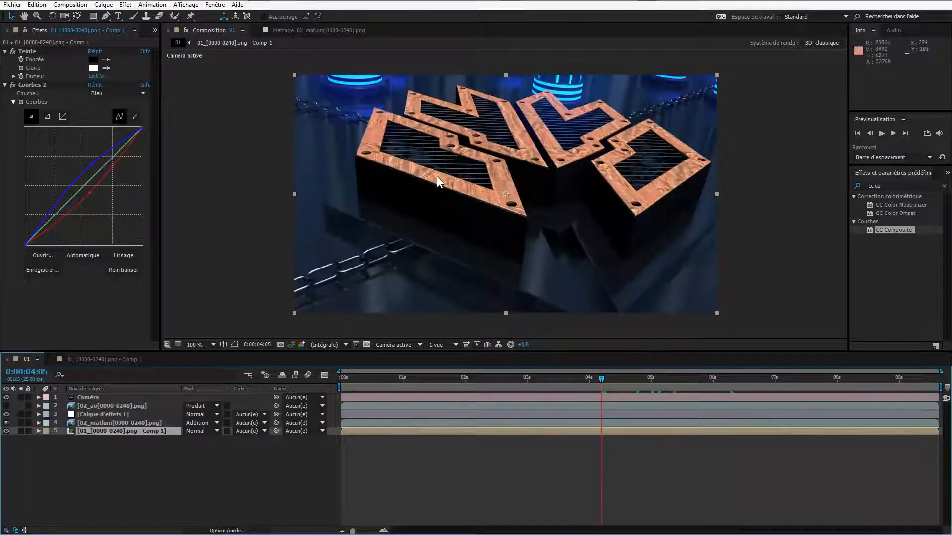
click(569, 386)
drag(568, 385, 493, 379)
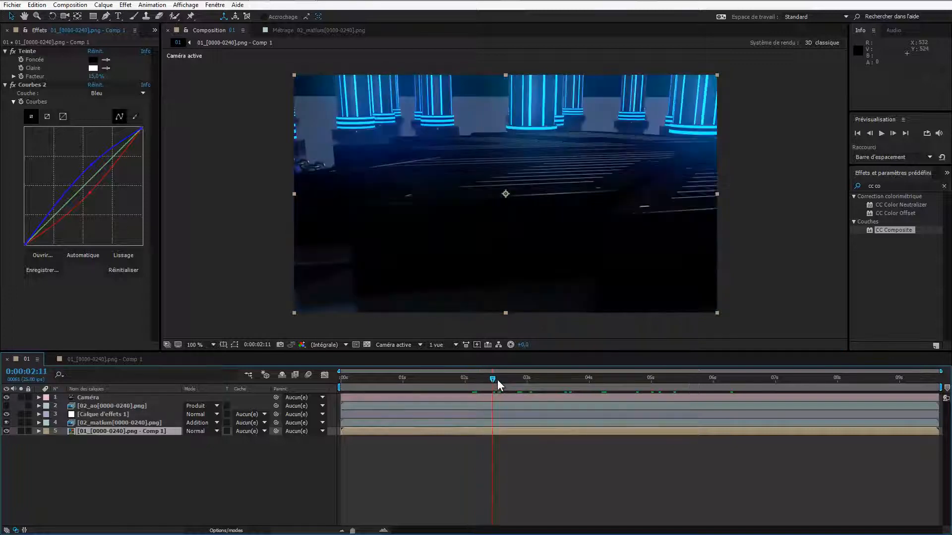
Reopen the 01_[0000-0240].png - Comp 1 precomposition and move the first Opacity keyframe back to 0:00:01:17
double_click(488, 432)
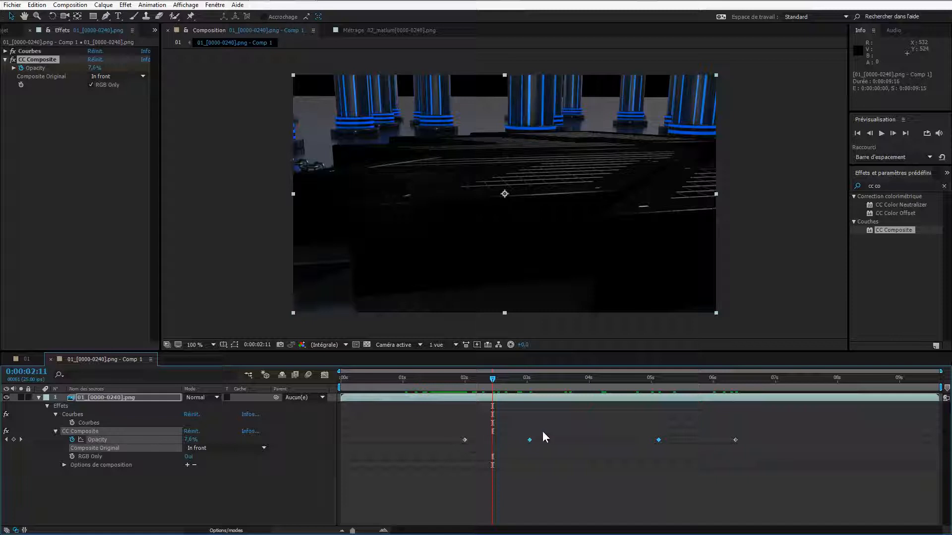
drag(447, 379, 442, 382)
drag(464, 439, 444, 440)
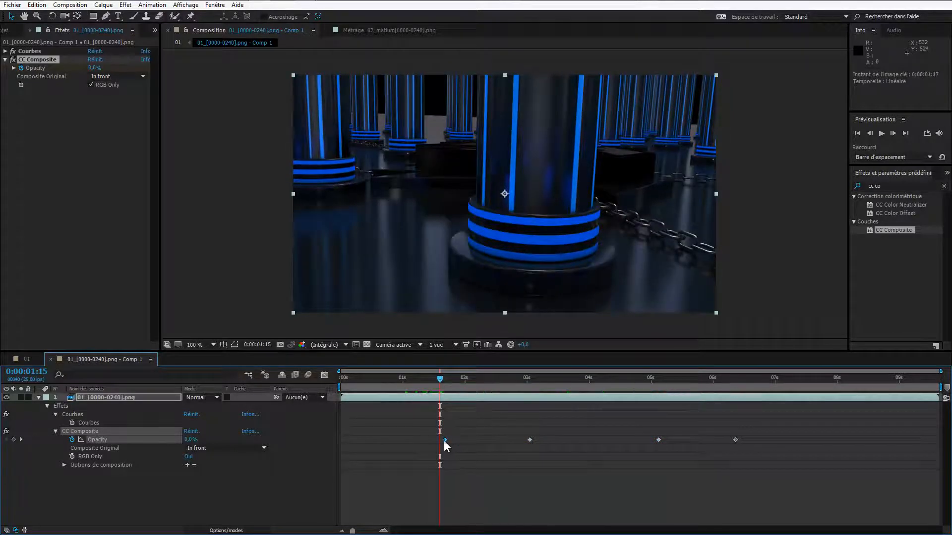
Add a CC Composite Opacity keyframe of 25% at 0:00:02:08
click(483, 379)
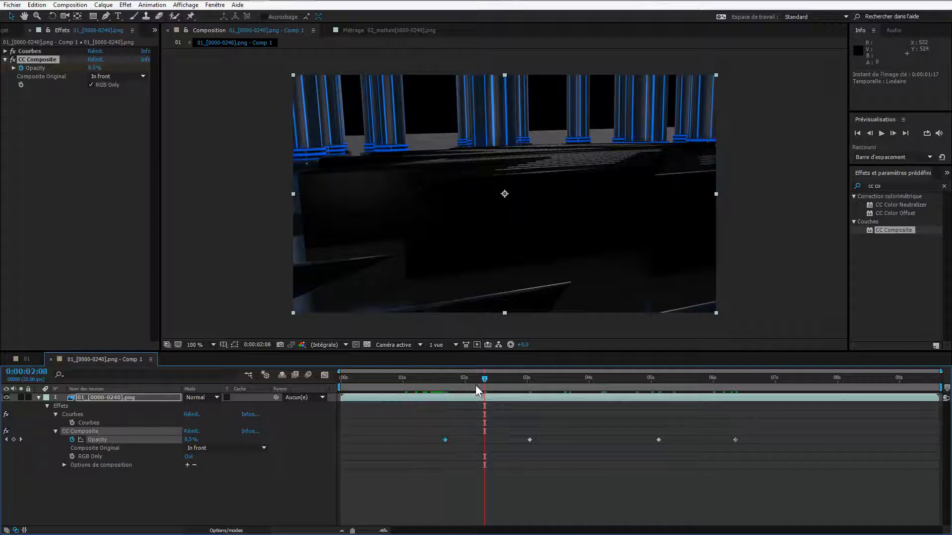
drag(191, 439, 221, 438)
click(191, 439)
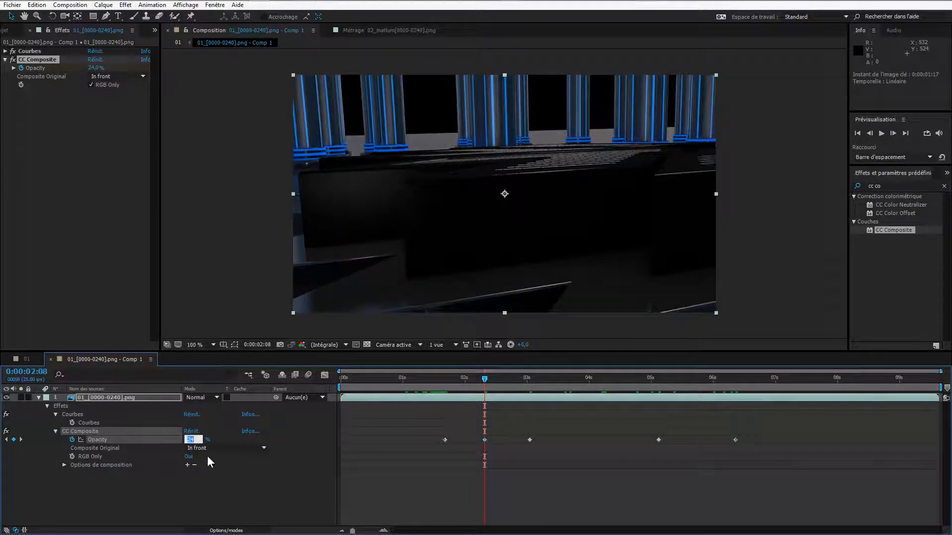
text(25,)
click(228, 502)
click(131, 437)
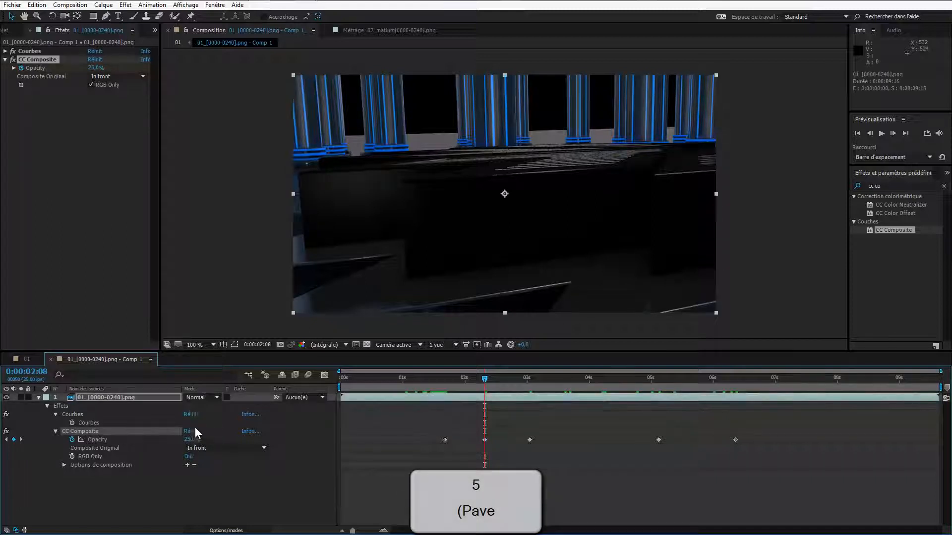
Show the Opacity animation in the graph editor and apply Easy Ease to all its keyframes
click(324, 374)
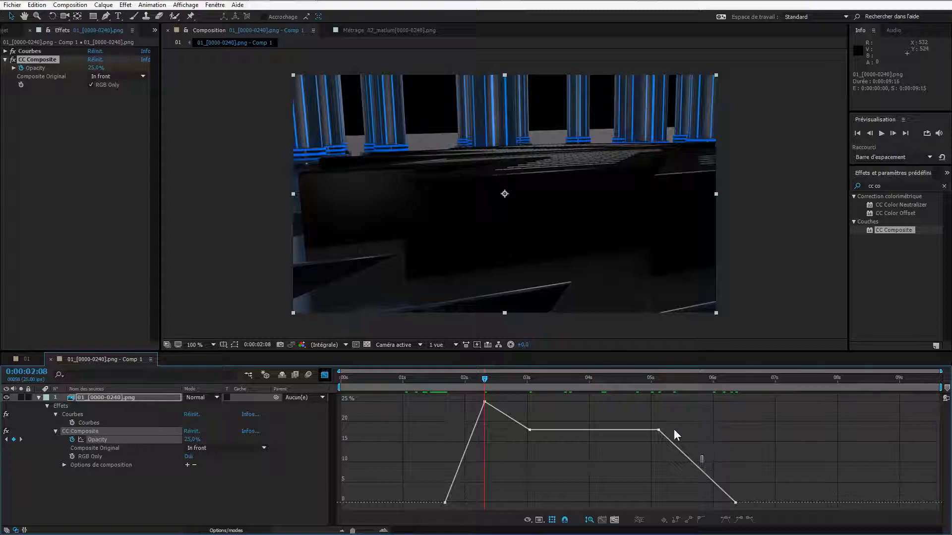
drag(677, 435, 479, 396)
key(F9)
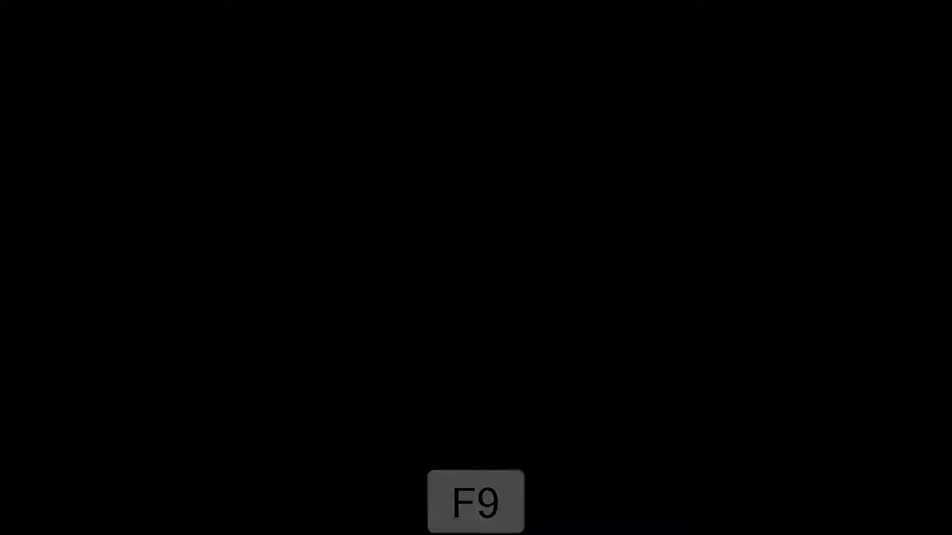
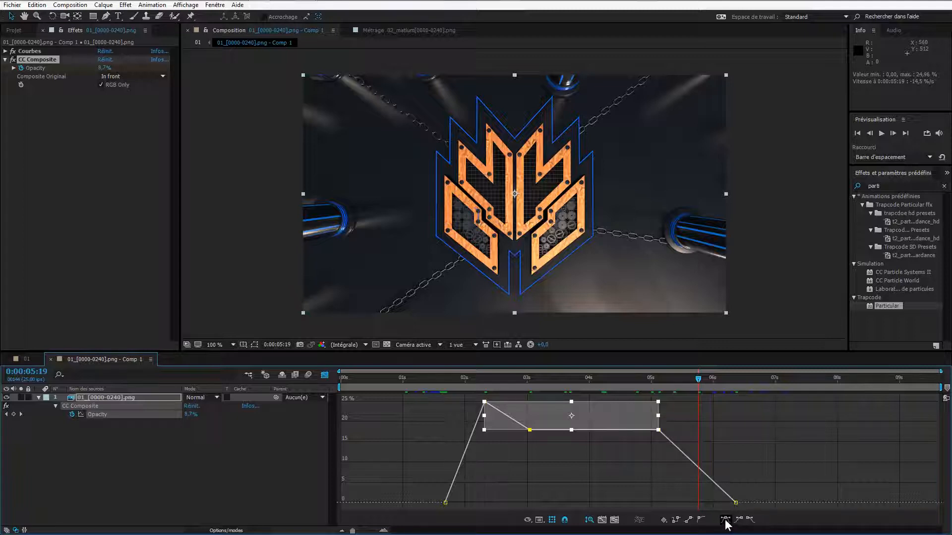
click(724, 519)
click(597, 451)
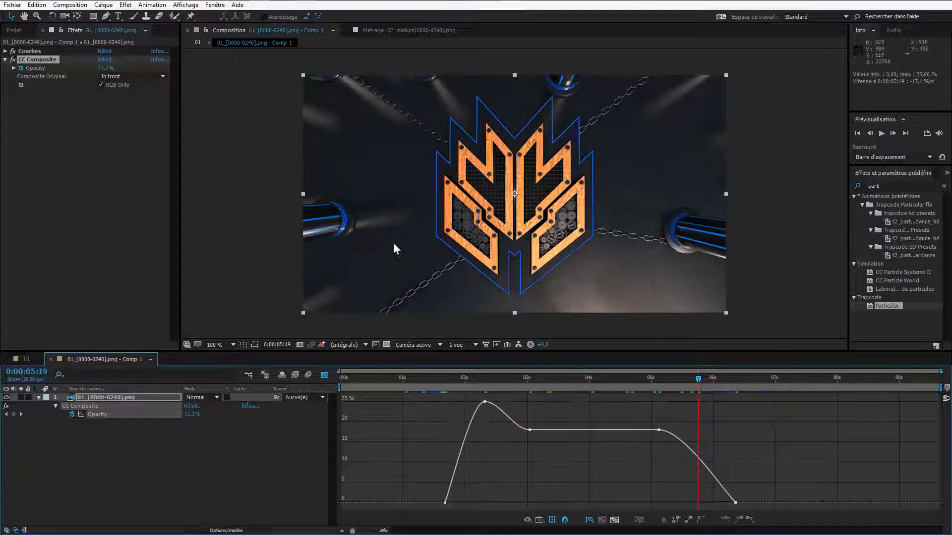
Review composition 01 at 0:00:03:18 and 0:00:06:19 and bring up the ReozDZN video in VLC for comparison
click(197, 42)
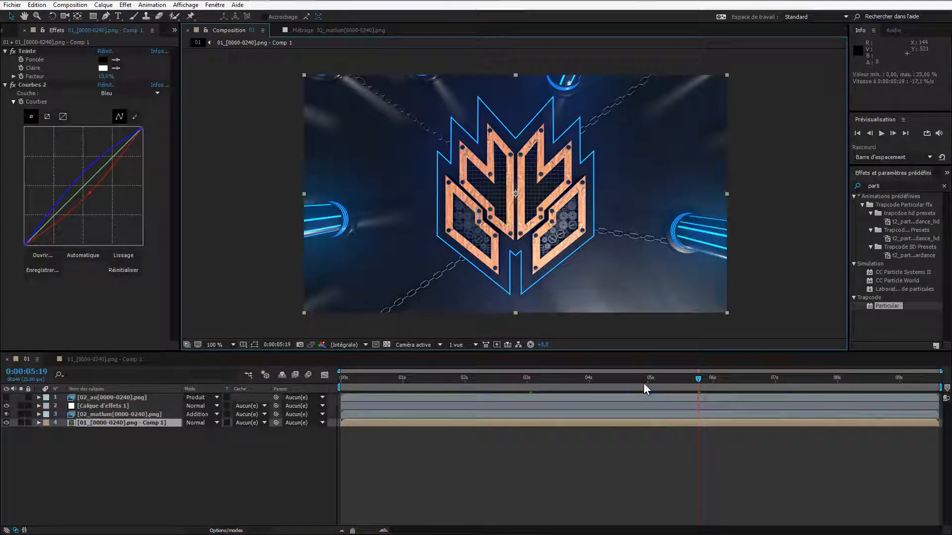
click(573, 384)
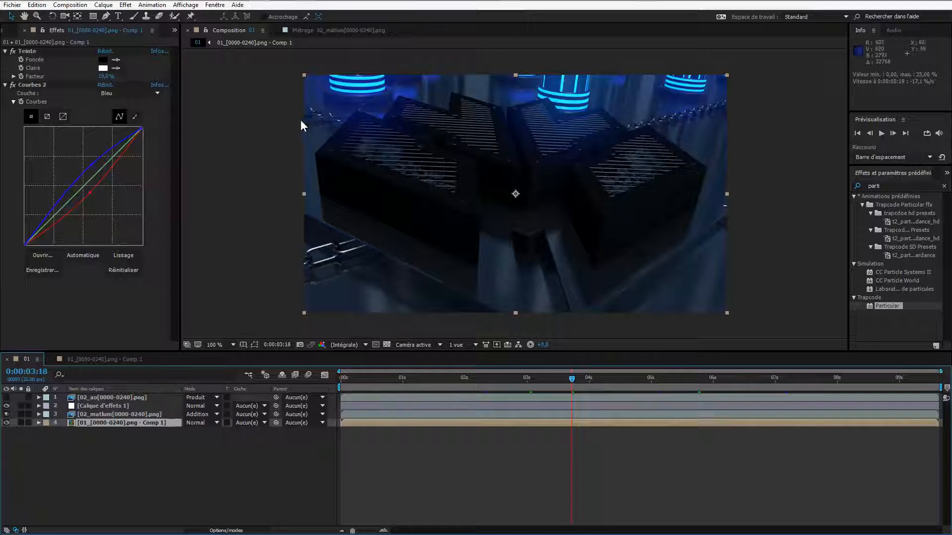
click(759, 382)
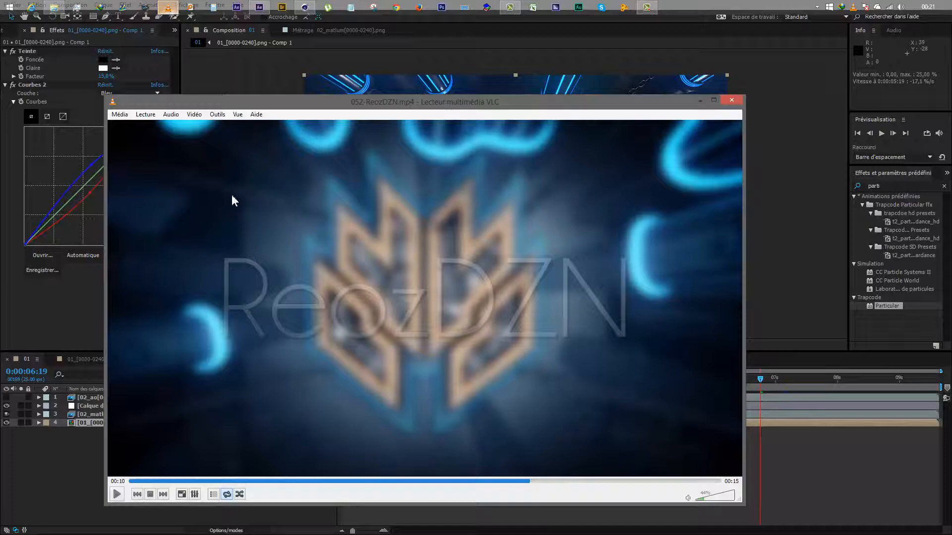
click(256, 6)
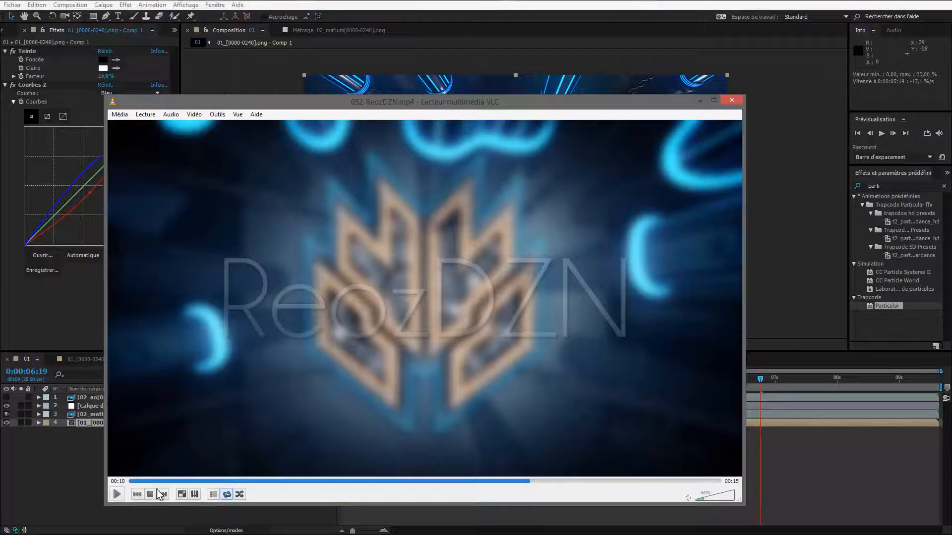
Review the particles around the logo in the ReozDZN reference video, then close the video
click(117, 495)
click(477, 481)
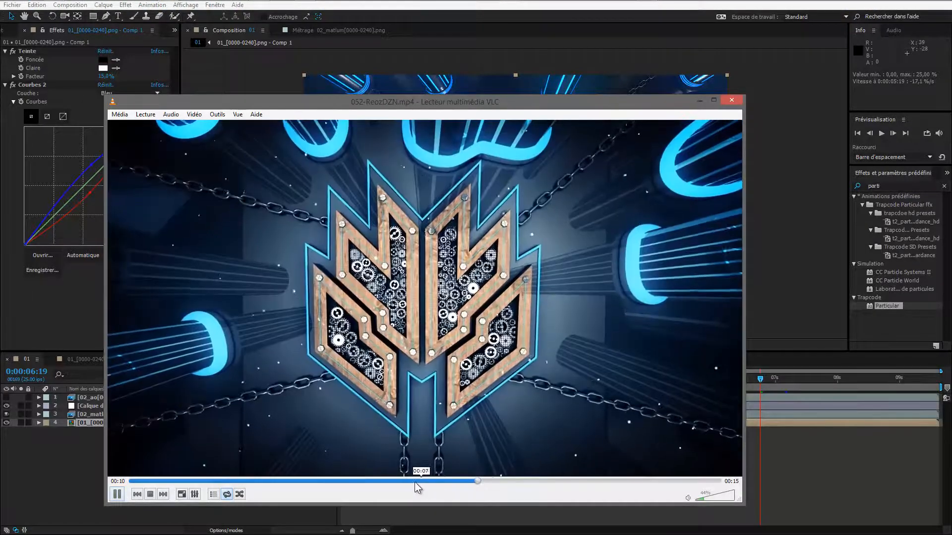
click(379, 484)
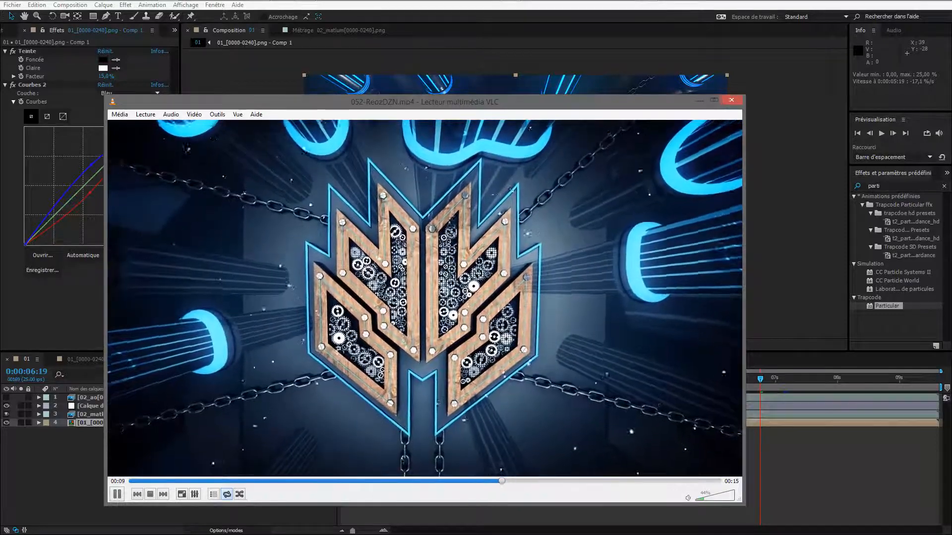
click(428, 481)
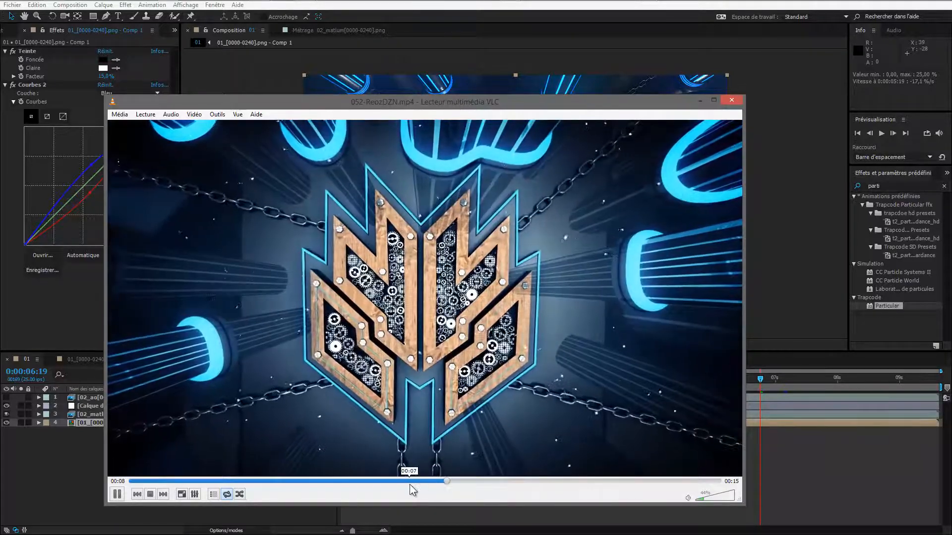
key(space)
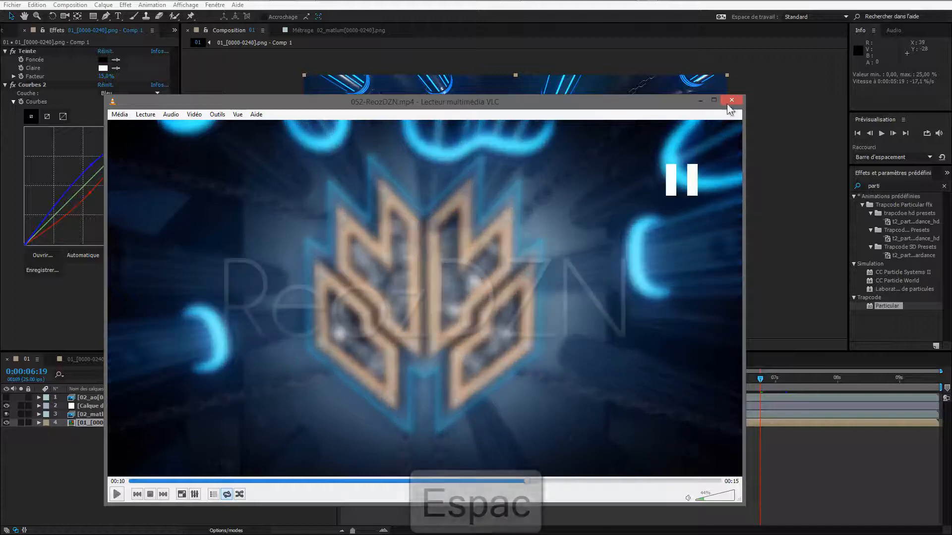
click(731, 101)
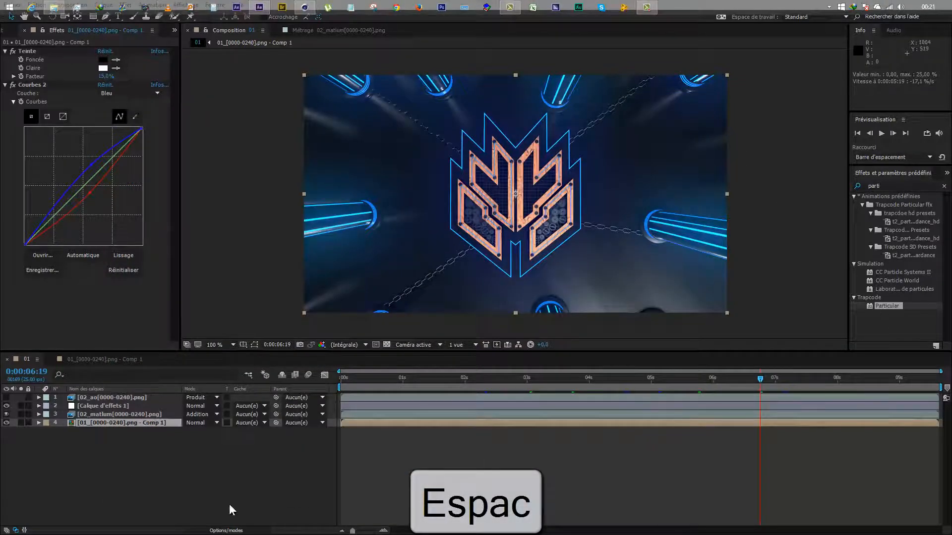
Create a composition-sized solid named par in composition 01 and apply the Trapcode Particular effect to it
right_click(143, 459)
click(81, 474)
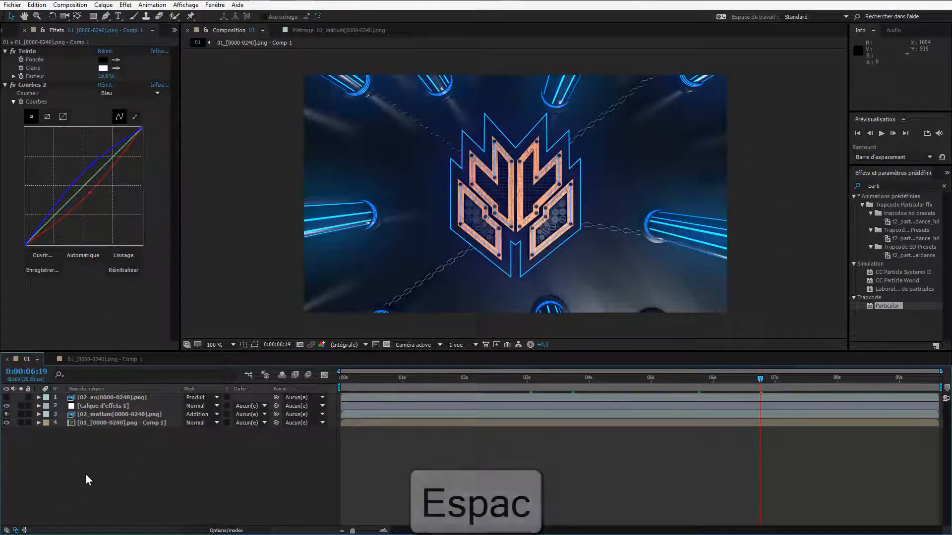
key(ctrl+y)
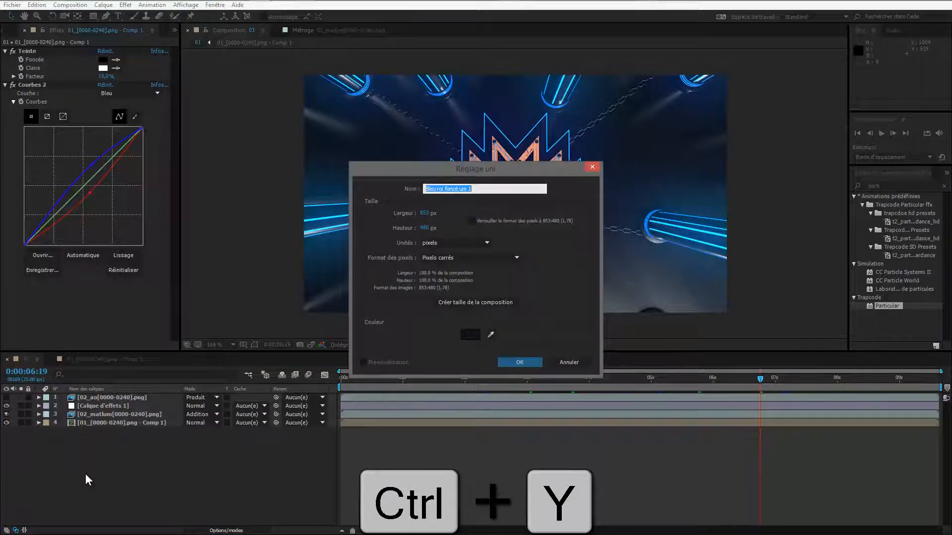
text(par)
key(Return)
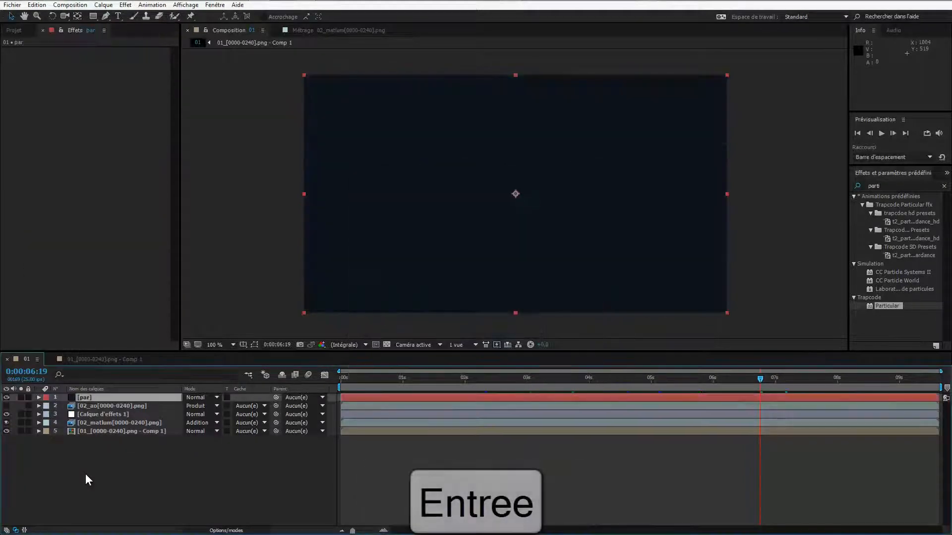
double_click(887, 306)
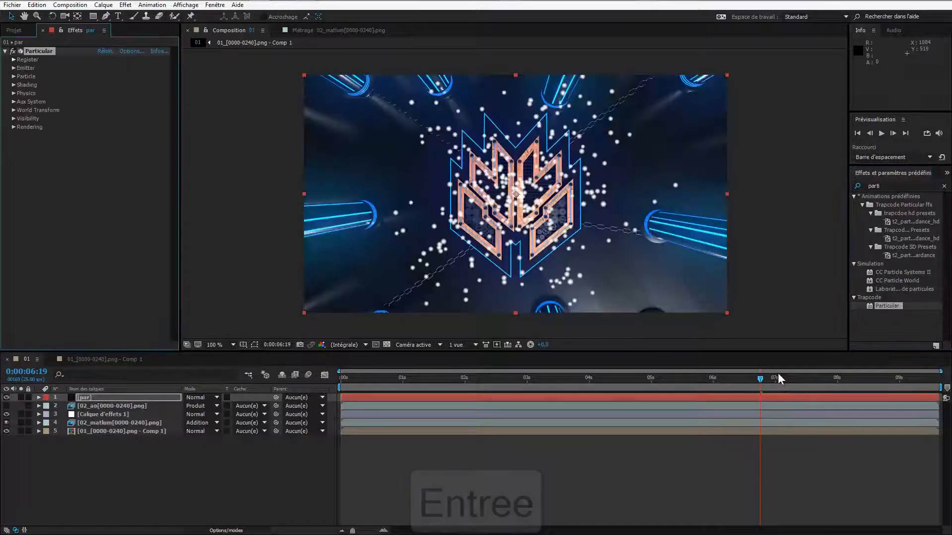
Set Particular's Emitter Type to Box on the par layer
click(14, 68)
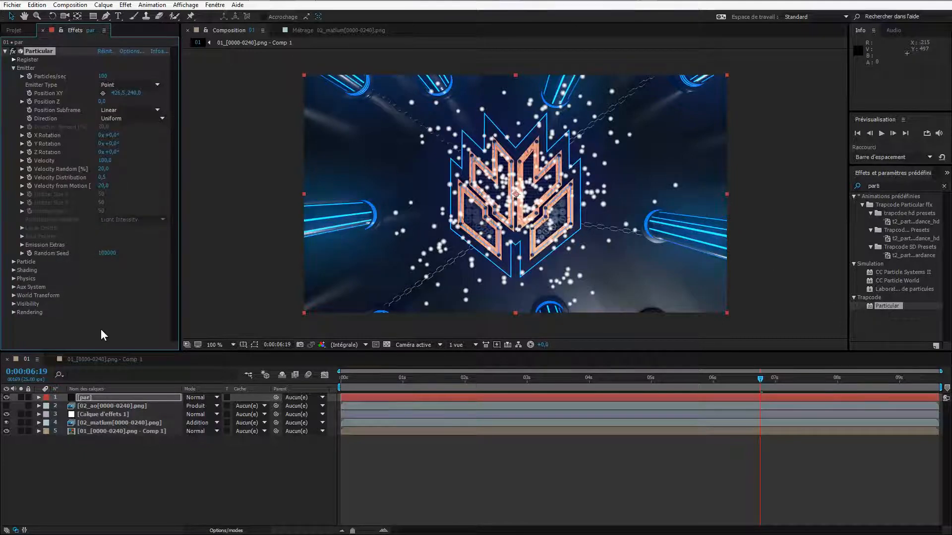
click(114, 85)
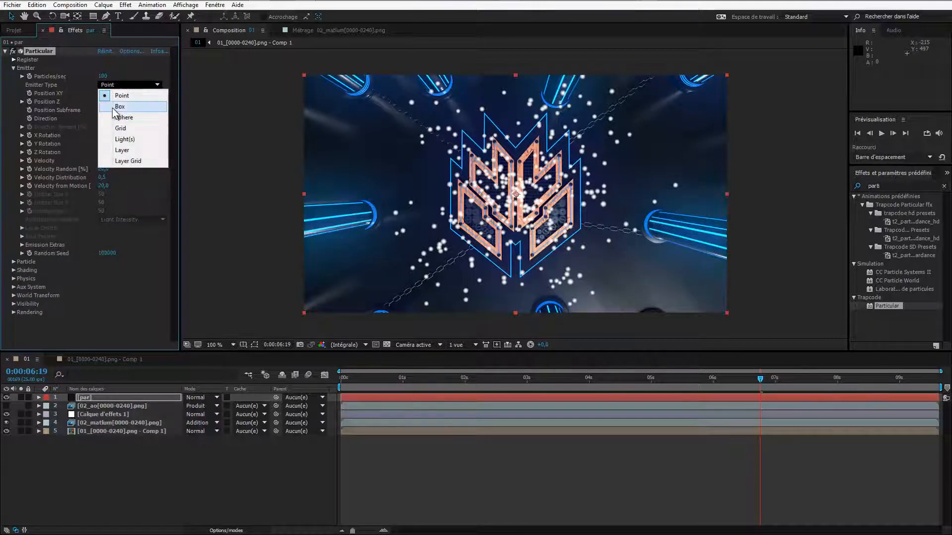
click(123, 117)
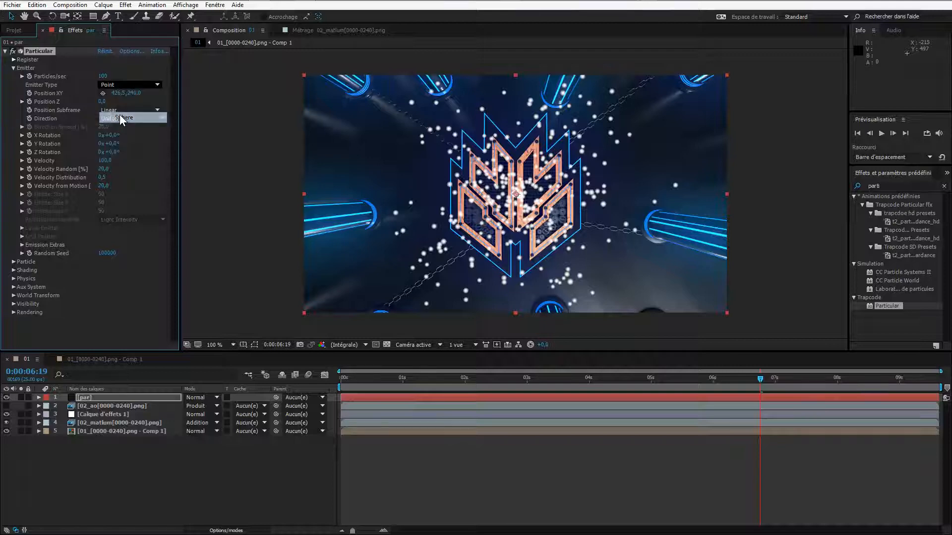
click(128, 86)
click(126, 106)
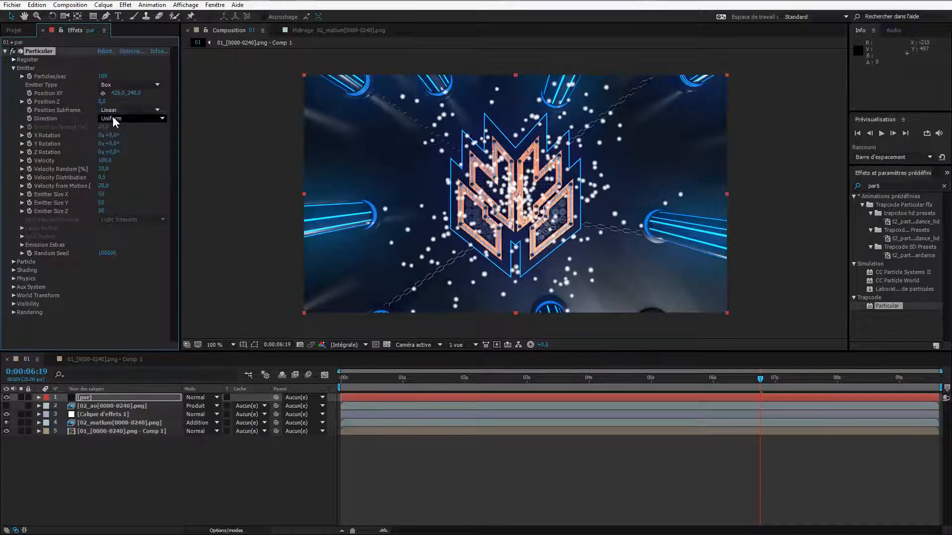
Set the Particular emitter size to 1207 in X, 1318 in Y and 446 in Z, checking the particles at 0:00:01:11
drag(125, 194, 179, 194)
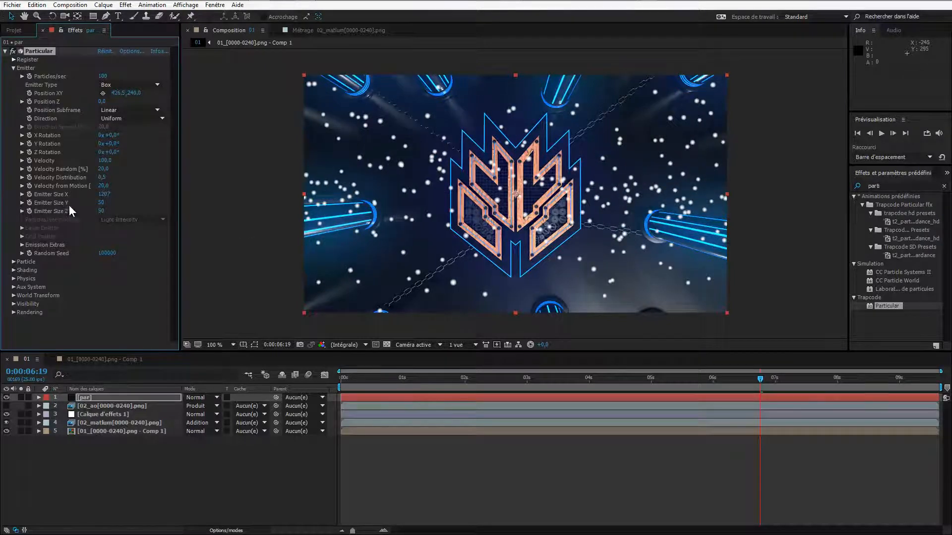
drag(103, 211, 730, 199)
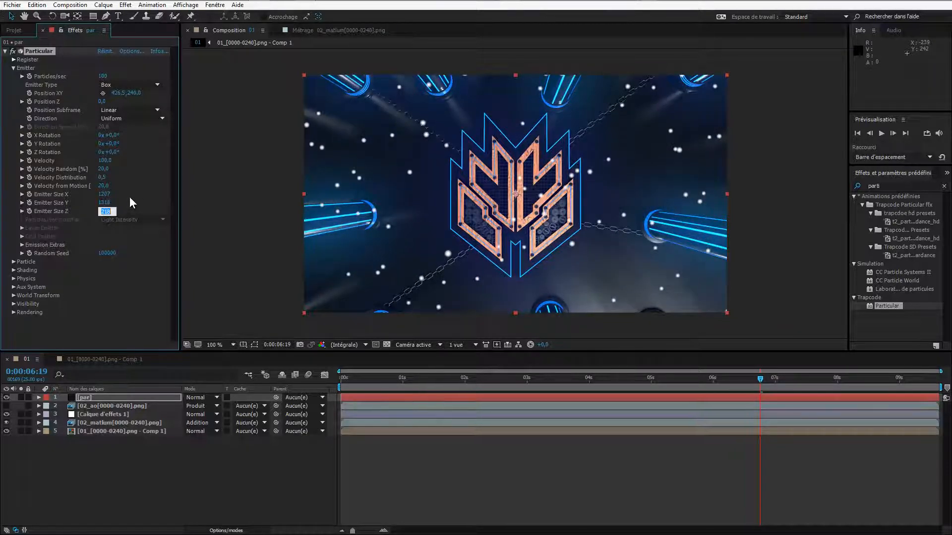
text(200)
click(229, 236)
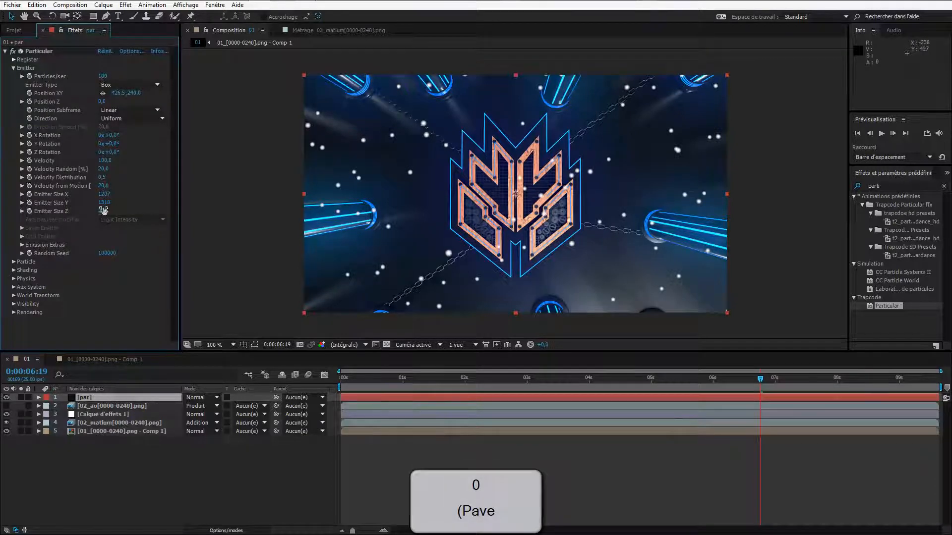
drag(490, 386, 430, 387)
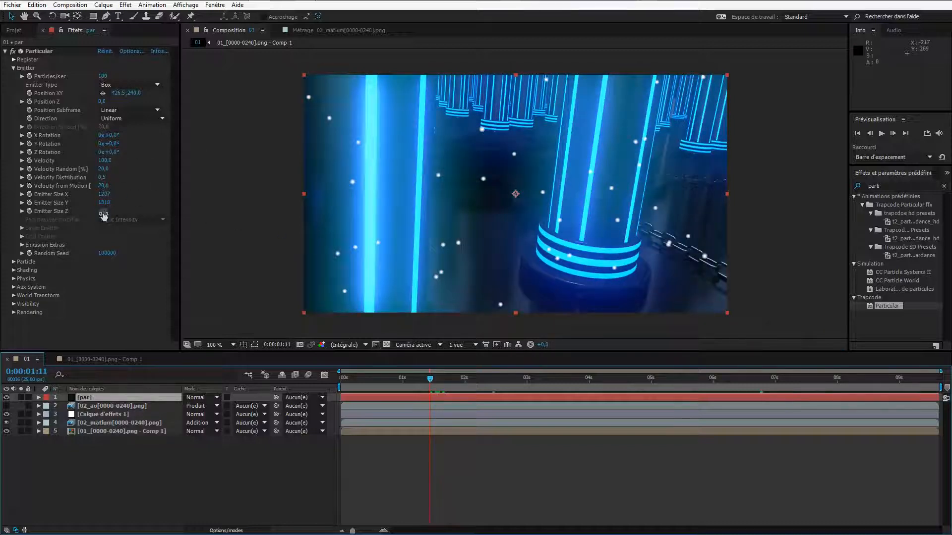
drag(104, 216, 251, 239)
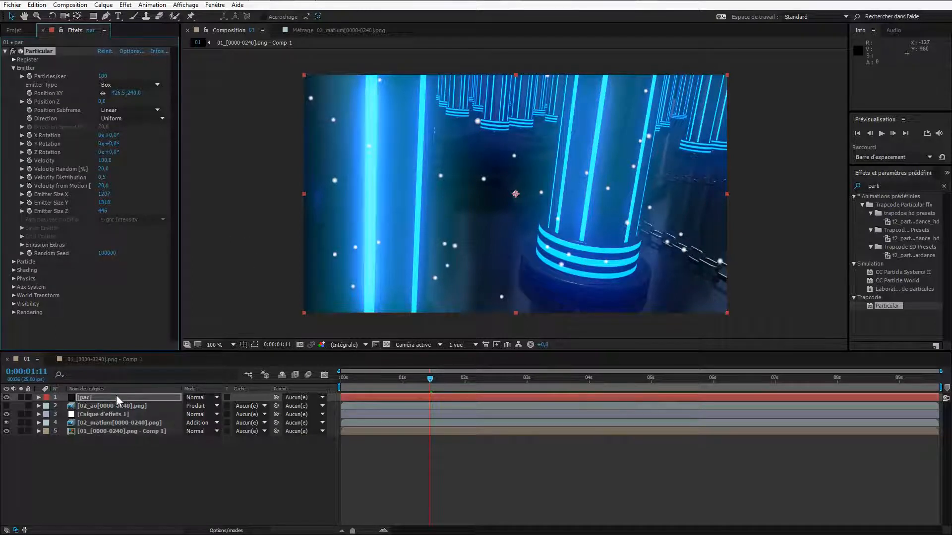
click(108, 442)
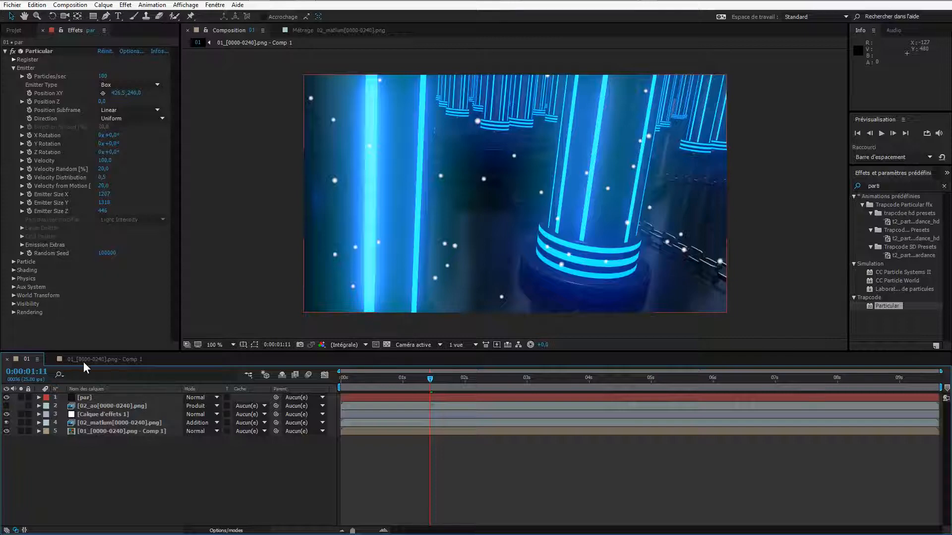
Collapse the project folders and group all of them in a new folder named Sans titre 1
click(18, 30)
click(61, 236)
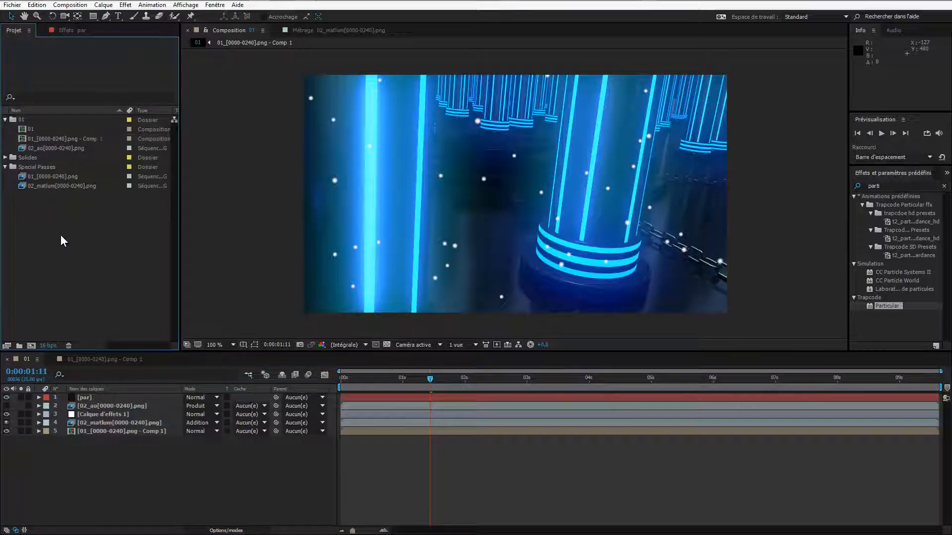
click(5, 120)
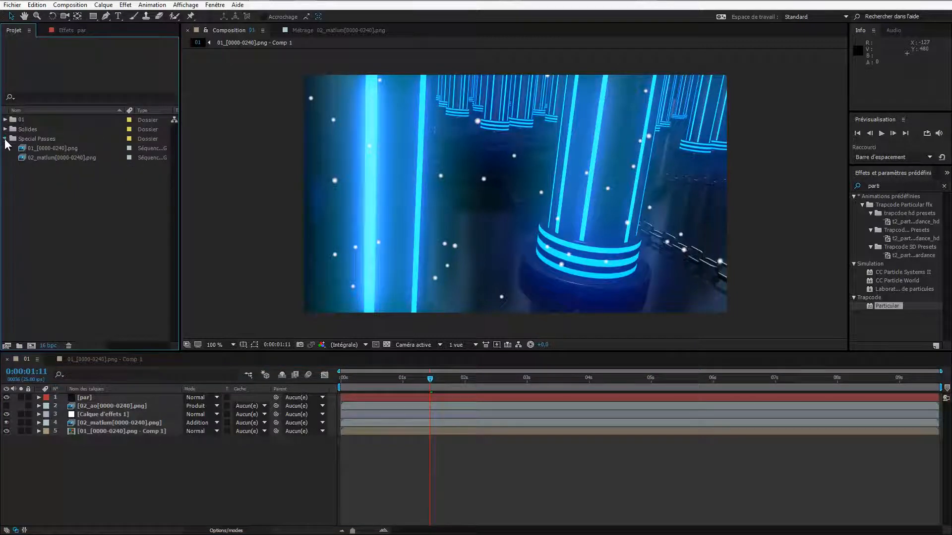
click(5, 138)
key(ctrl+a)
drag(30, 139, 19, 345)
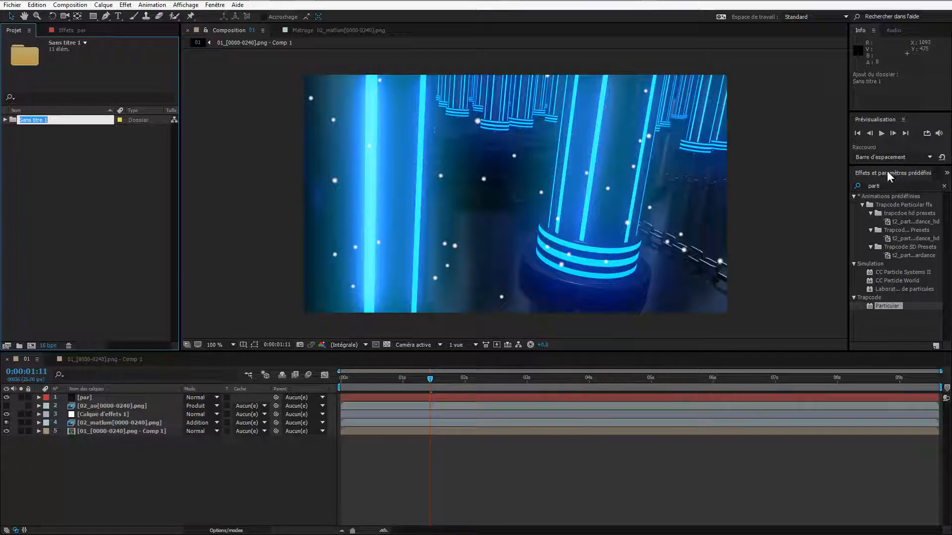
Import the 01 and Special Passes render folders again and open the newly imported 01 composition
click(114, 426)
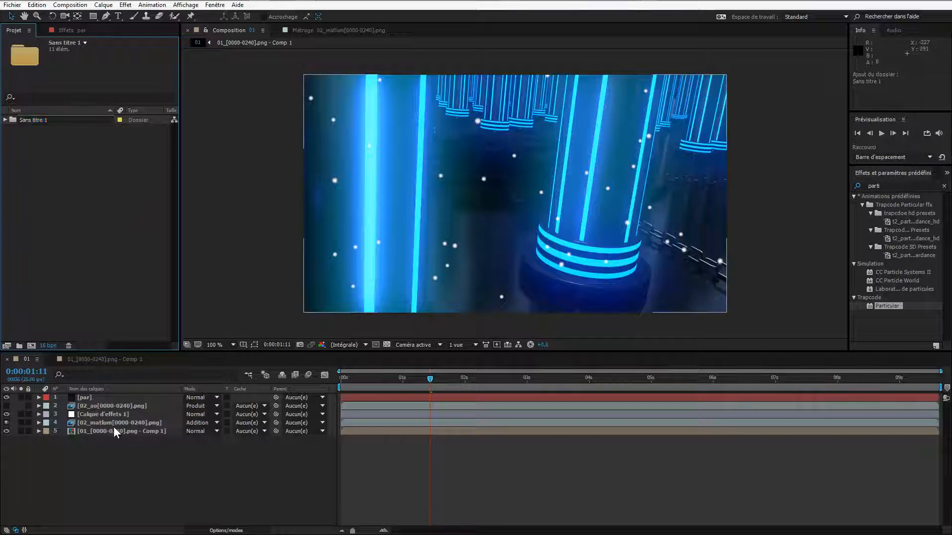
click(99, 397)
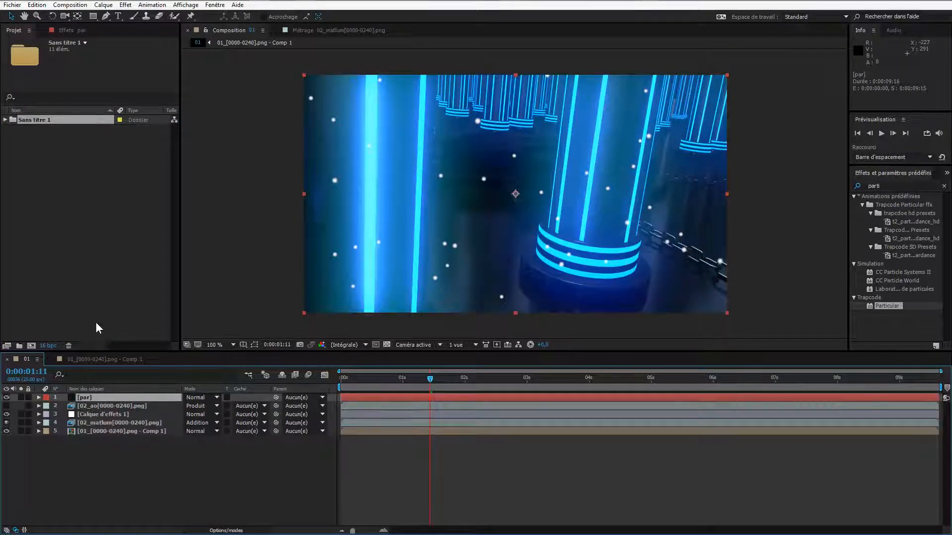
click(83, 245)
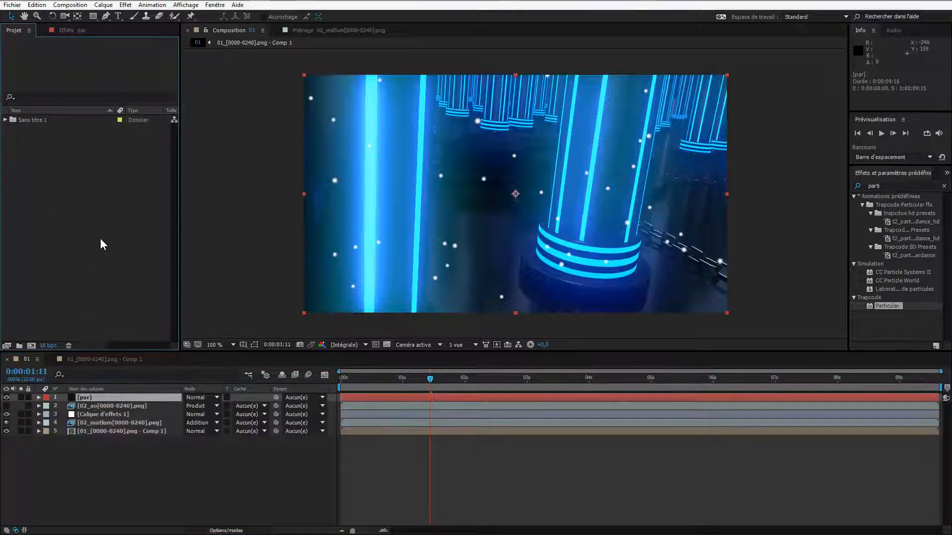
key(ctrl+z)
click(6, 119)
click(45, 130)
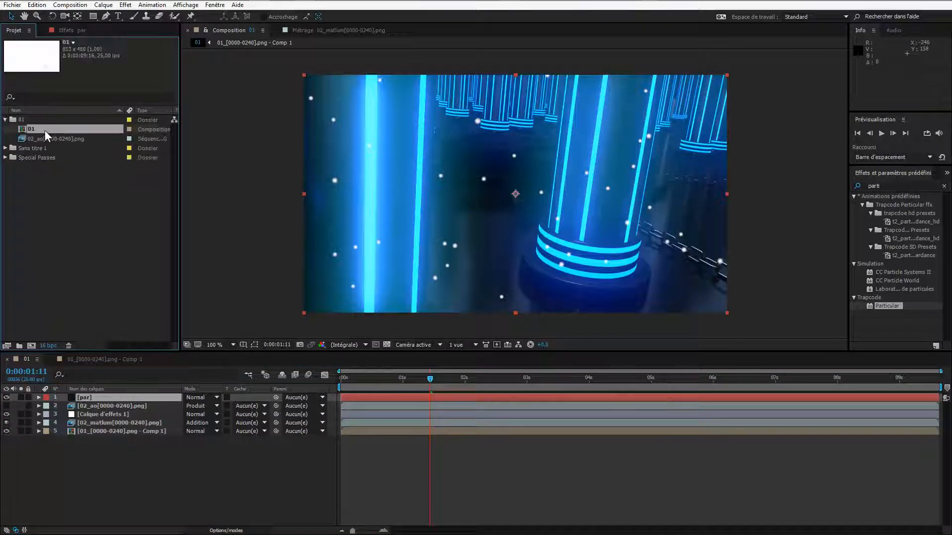
double_click(44, 129)
Cut the Caméra layer from the imported 01 composition and paste it above par in the original composition 01
click(116, 397)
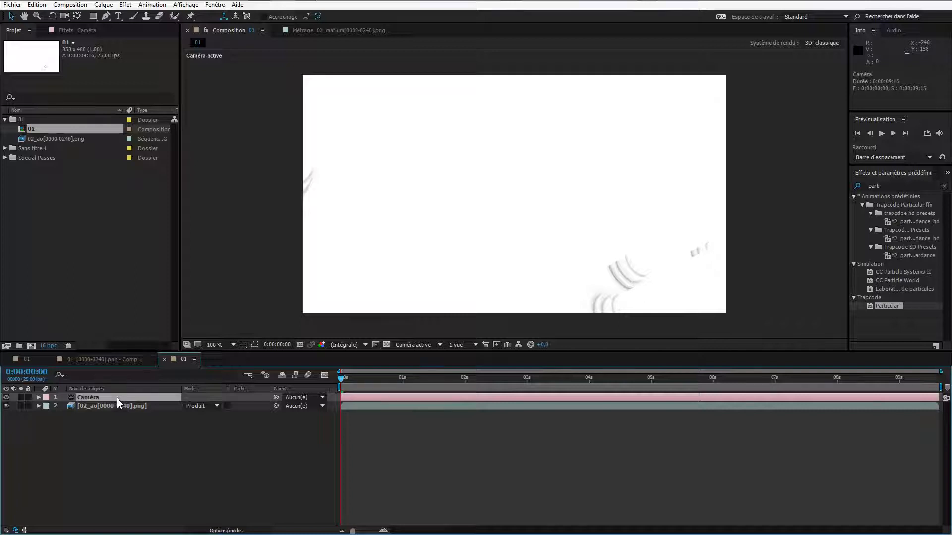
key(ctrl+x)
click(26, 359)
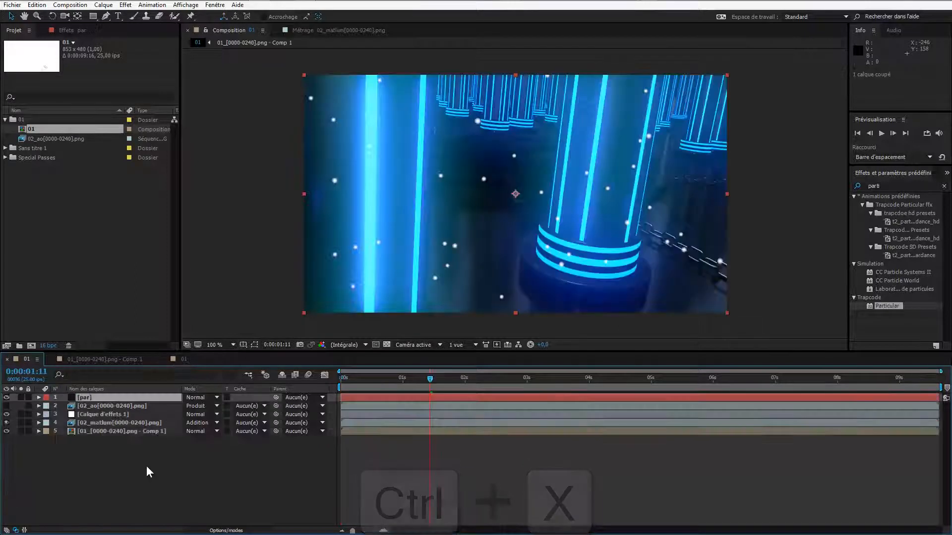
key(ctrl+v)
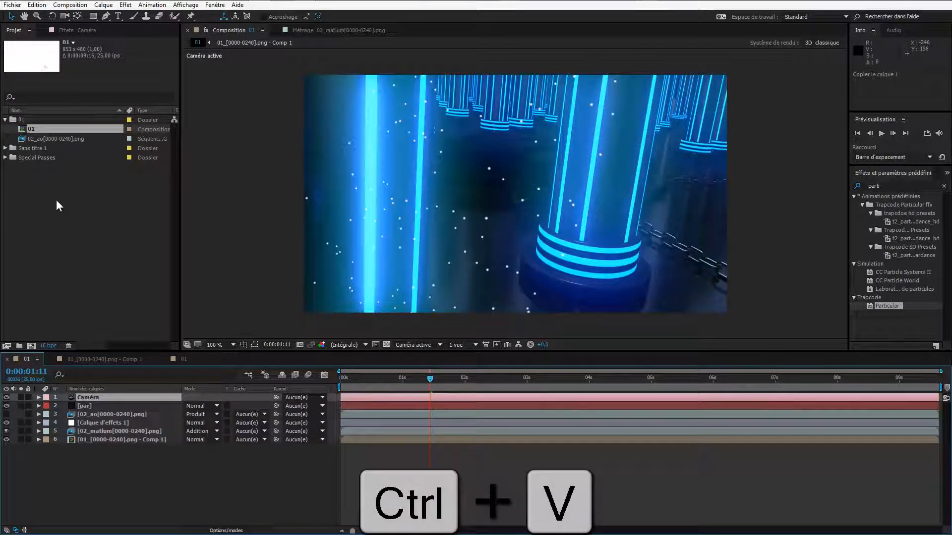
Delete the newly imported Special Passes and 01 folders with their contents from the project
click(42, 158)
key(Delete)
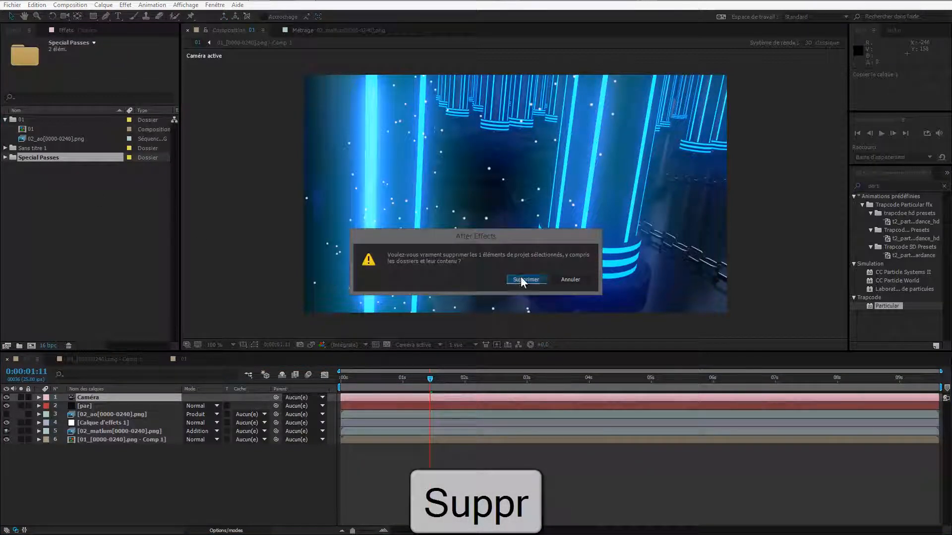
click(524, 279)
click(49, 122)
key(Delete)
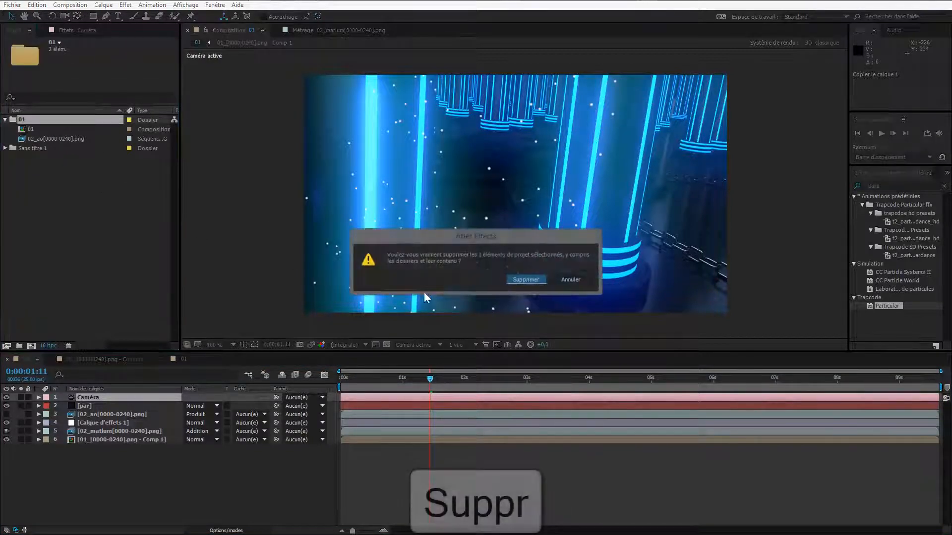
click(524, 280)
Move the 01, Solides and Special Passes folders out of Sans titre 1 and delete that empty folder
click(5, 120)
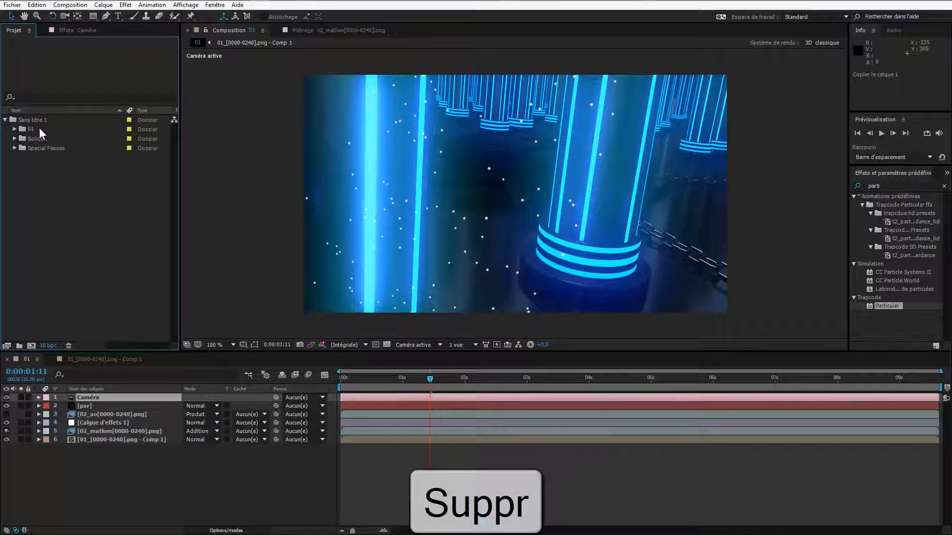
drag(56, 183, 35, 133)
drag(39, 139, 90, 213)
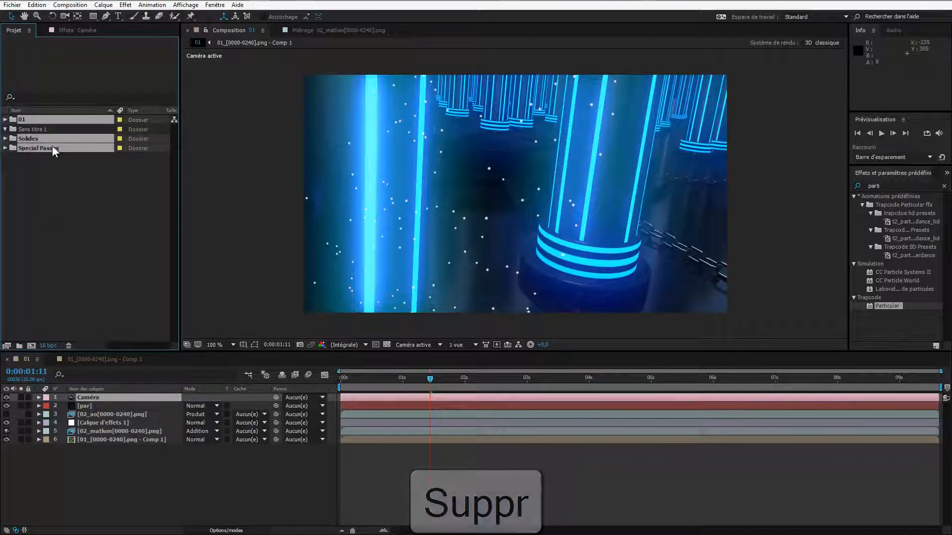
click(49, 132)
key(Delete)
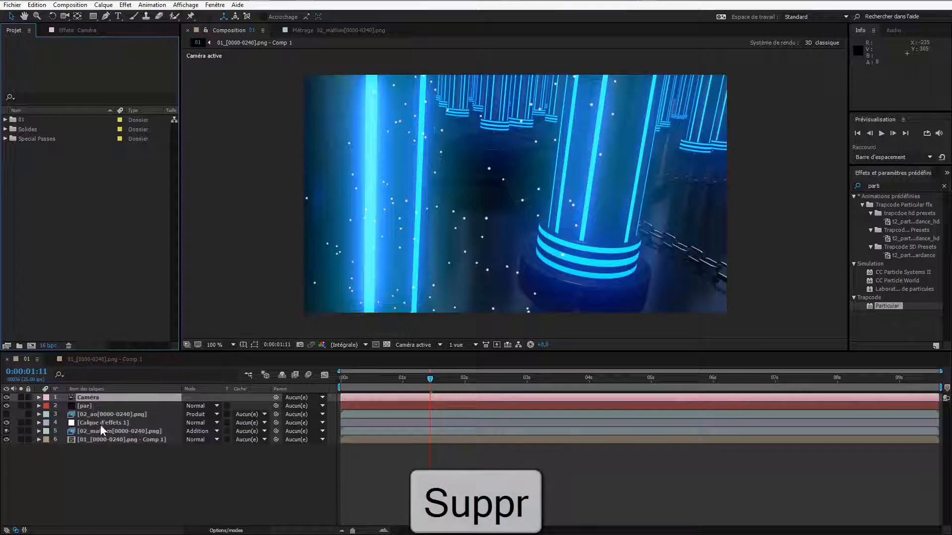
Set the Particular emitter's Position XY to 0, 0 on the par layer
click(144, 468)
drag(452, 378, 773, 386)
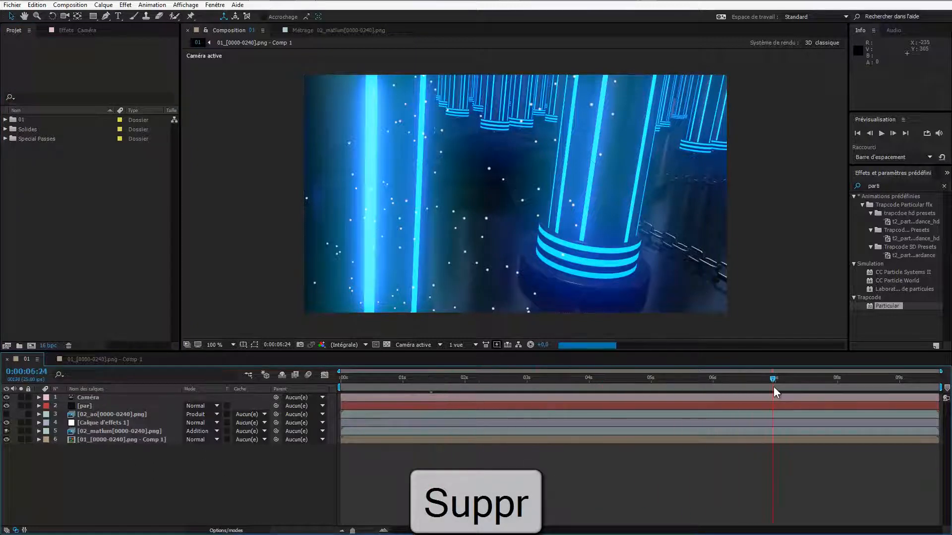
click(85, 406)
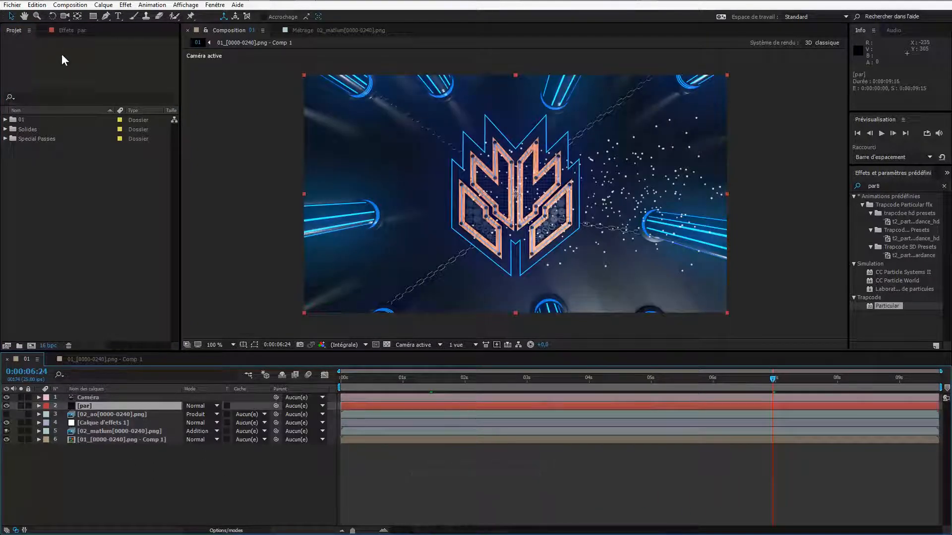
click(68, 32)
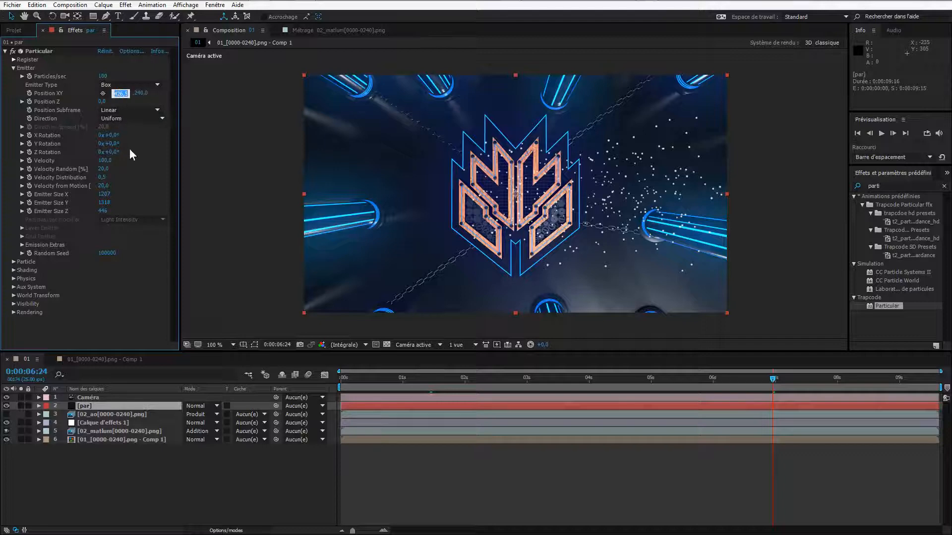
text(0)
key(Tab)
text(0)
key(Tab)
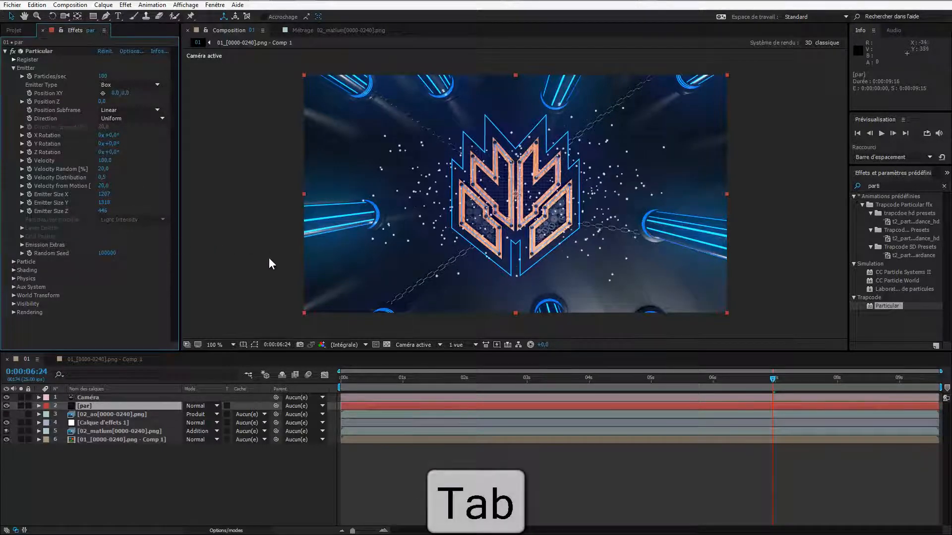
Enlarge the Particular emitter box to Size X 2514, Size Y 1776 and Size Z 2761
drag(115, 195, 786, 229)
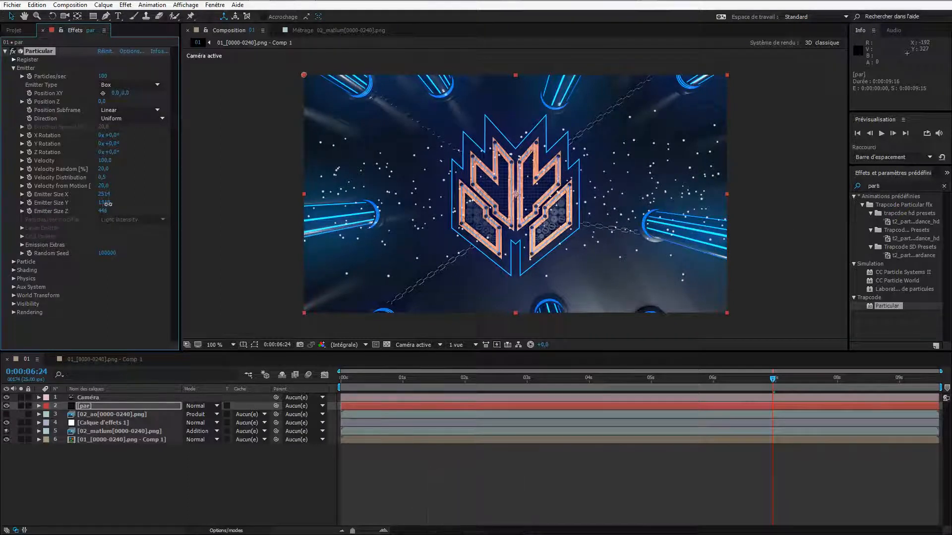
drag(107, 204, 362, 248)
drag(310, 216, 337, 270)
drag(365, 227, 240, 229)
At 0:00:01:17, adjust the emitter's Size Y to 1916 and its Position Y to -845
click(445, 378)
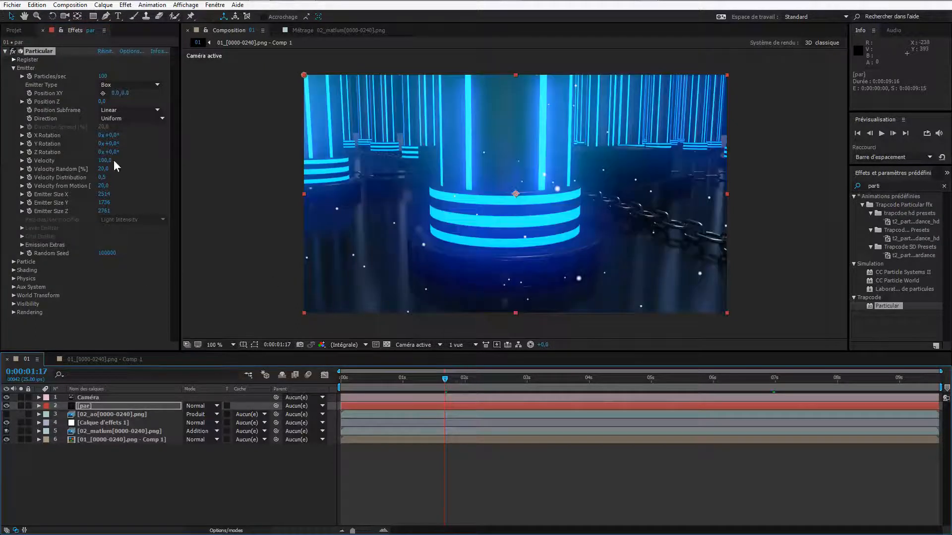
drag(111, 203, 12, 109)
drag(131, 95, 6, 108)
drag(112, 95, 30, 106)
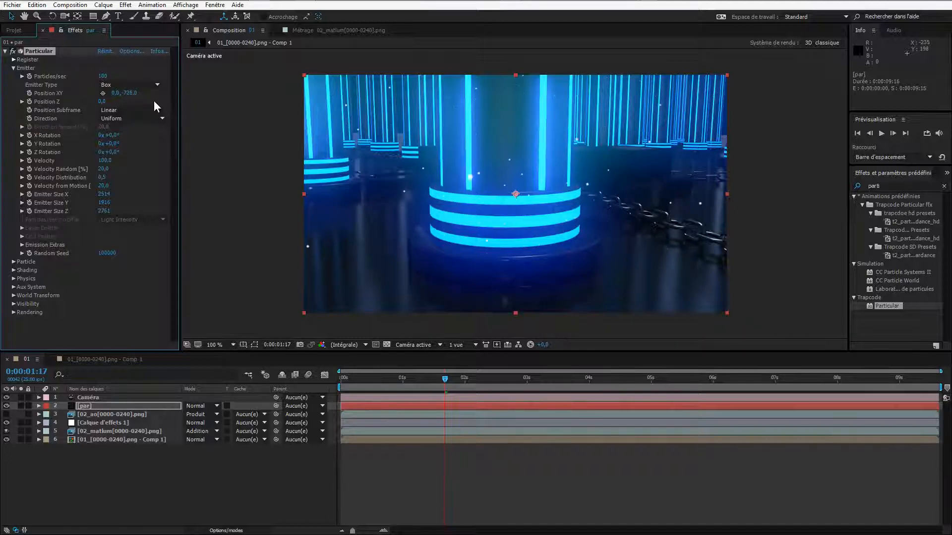
drag(127, 93, 69, 99)
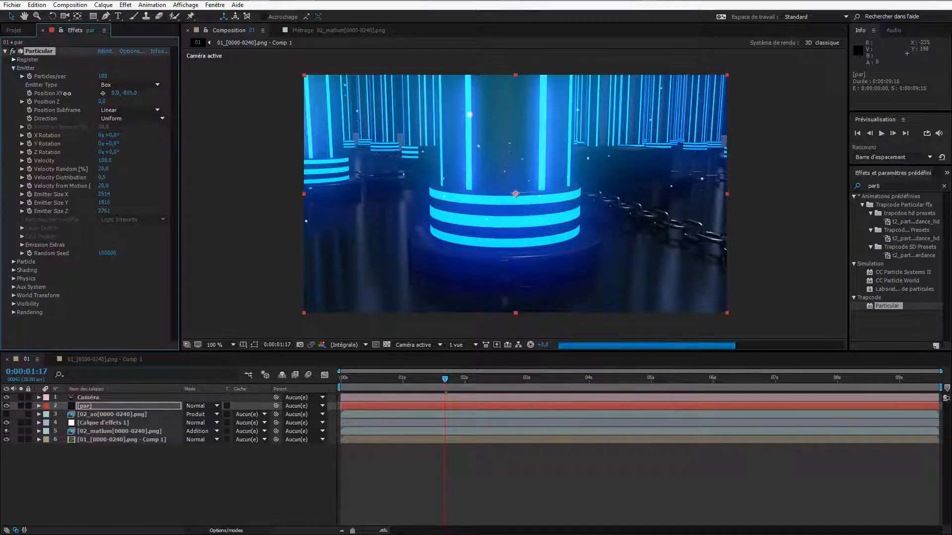
Keyframe Particles/sec at 100 on 0:00:03:24 and at 0 one frame before, on 0:00:03:23
click(680, 387)
drag(680, 387, 736, 379)
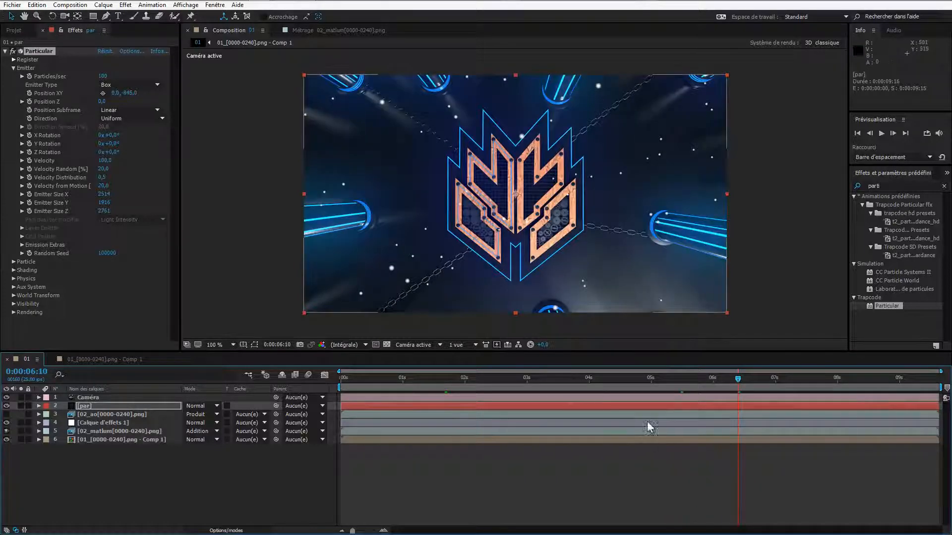
drag(700, 383, 727, 382)
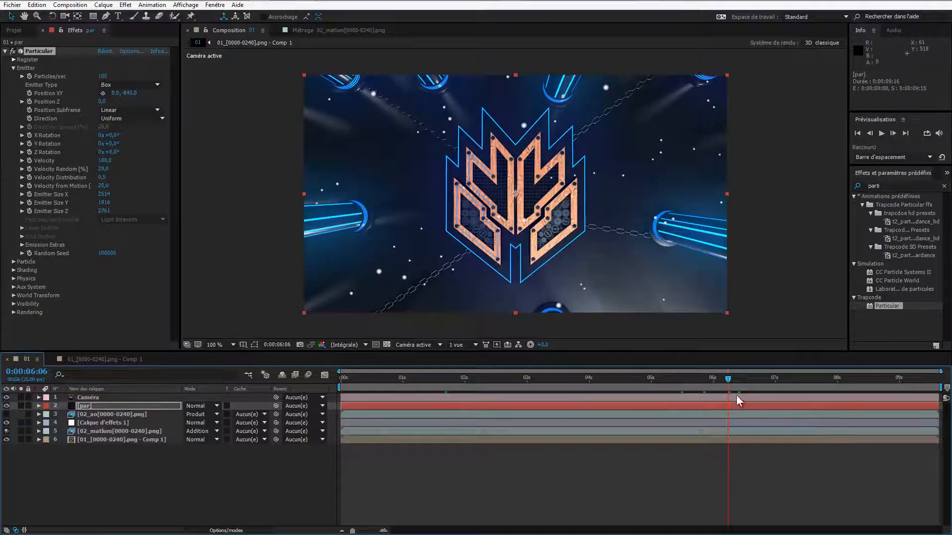
click(652, 382)
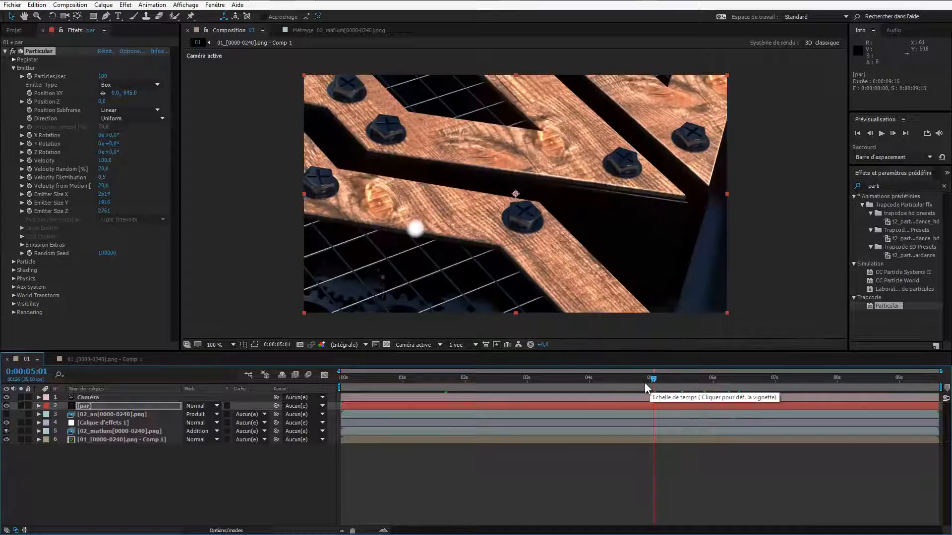
click(601, 379)
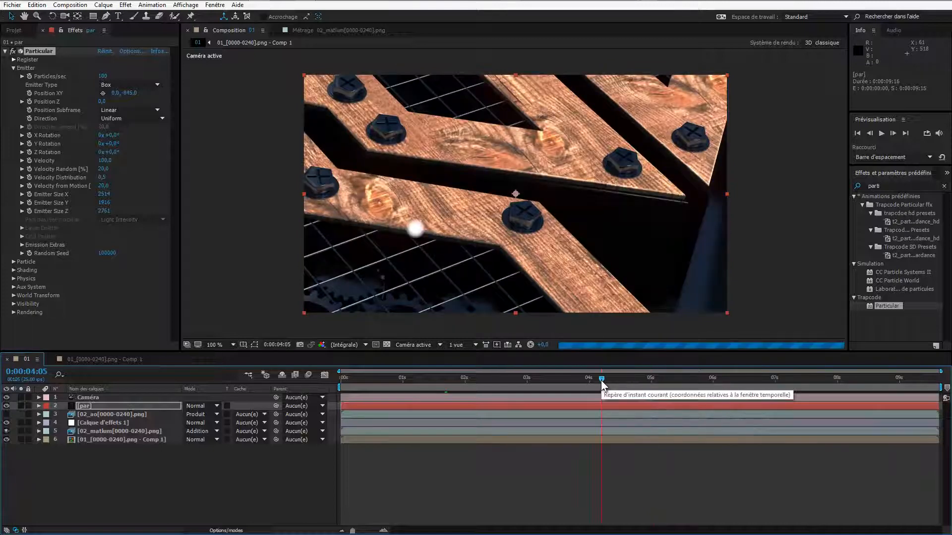
click(587, 383)
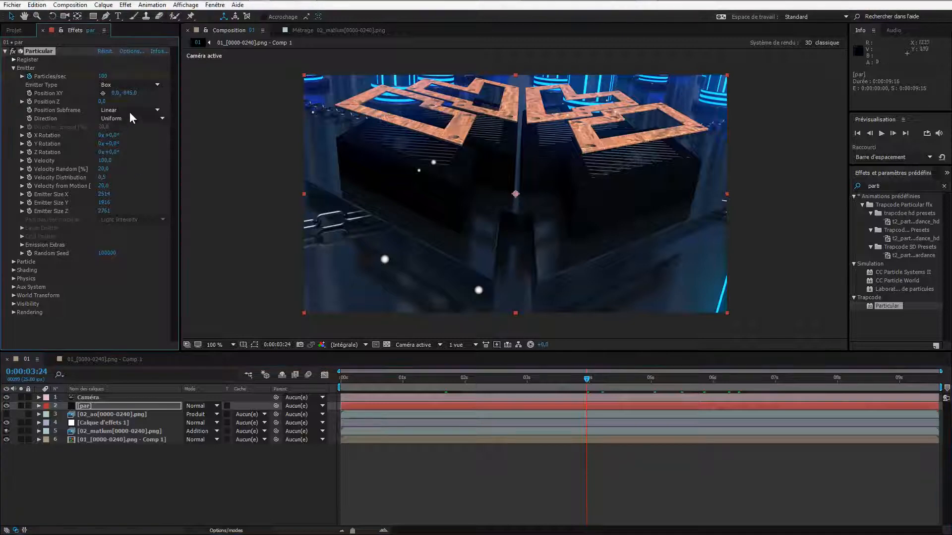
click(869, 133)
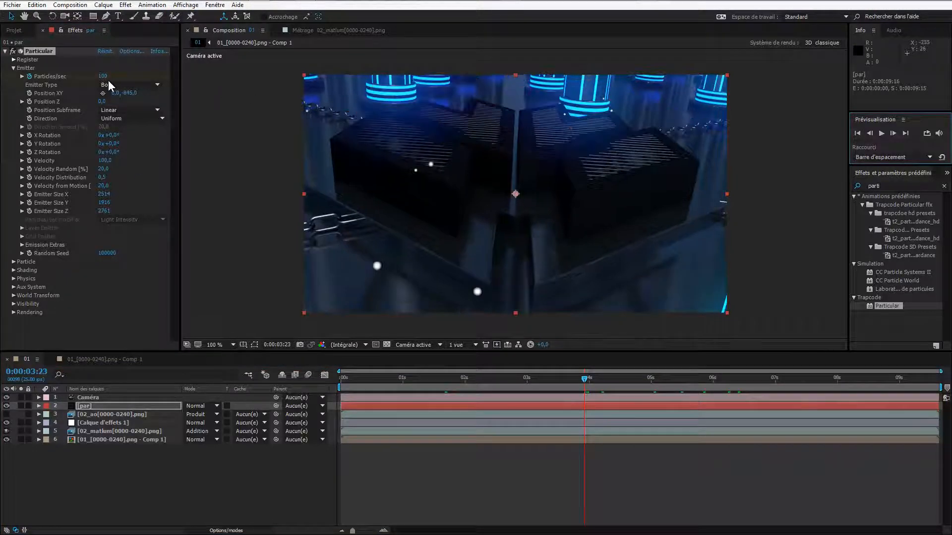
drag(103, 76, 22, 85)
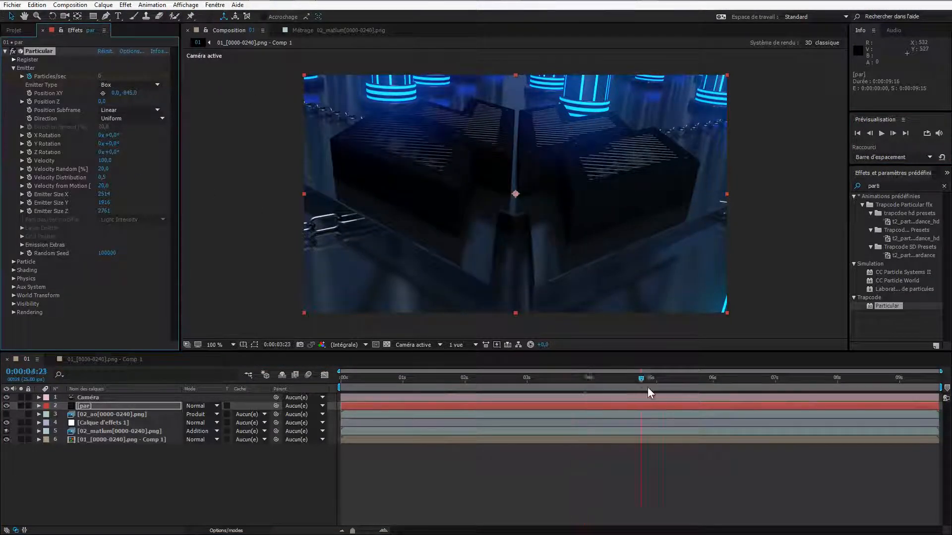
In the Particle settings, set Size Random to 50% and Opacity Random to 50%
drag(647, 387, 787, 391)
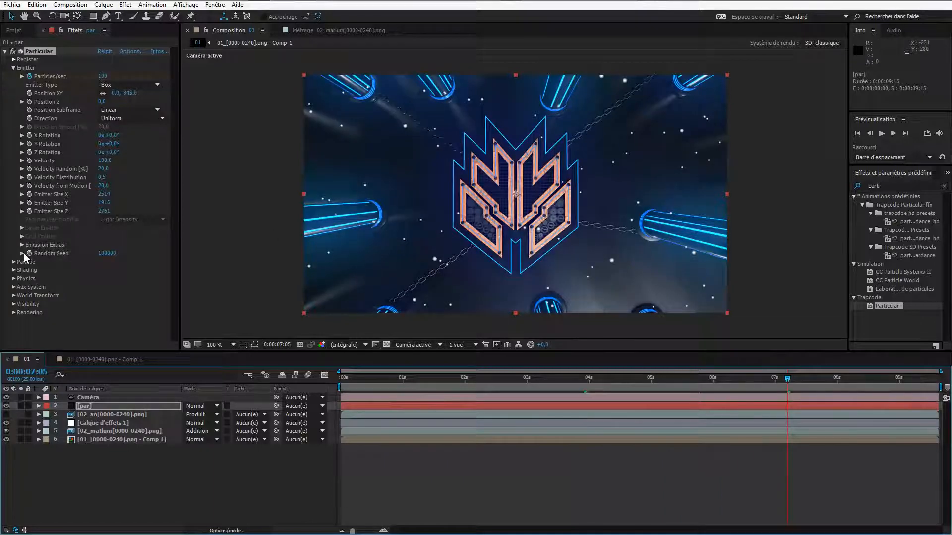
click(14, 261)
scroll(43, 269, down, 3)
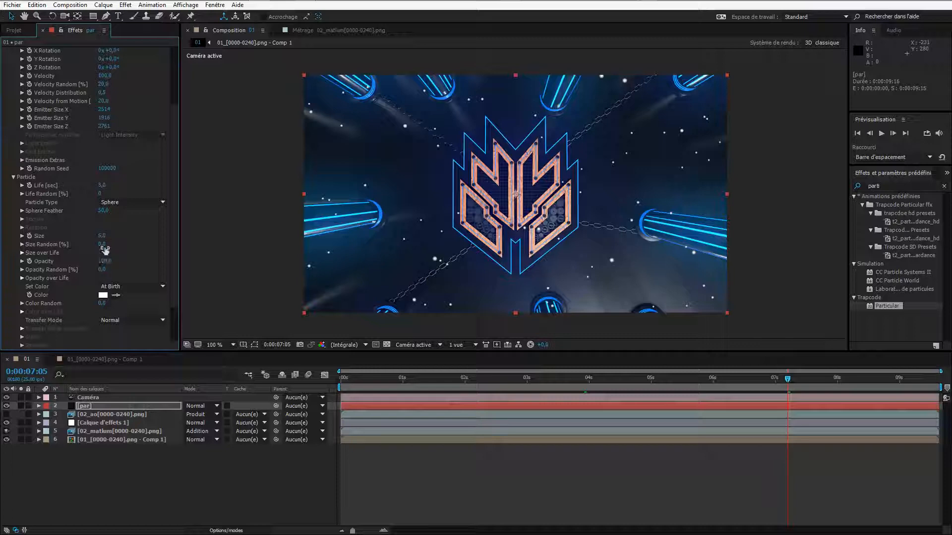
text(50)
click(103, 269)
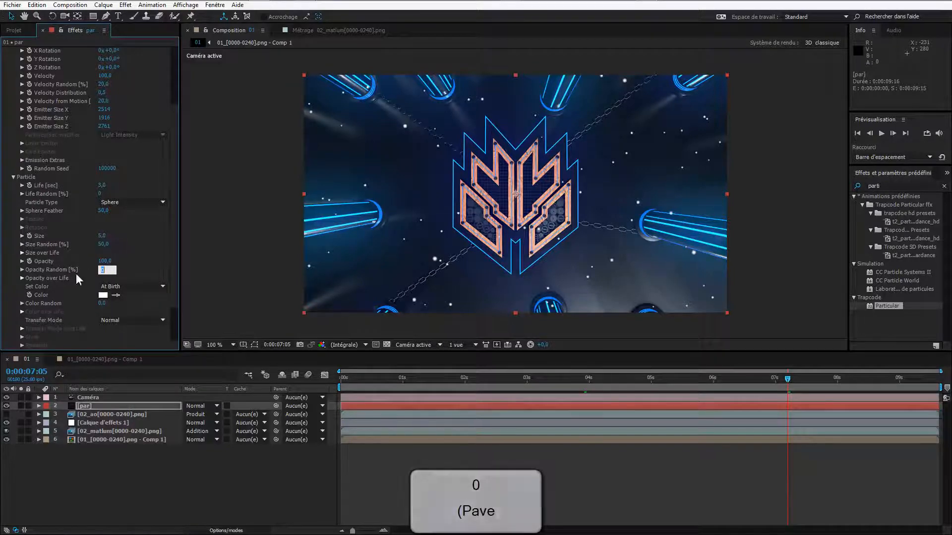
text(50)
key(Return)
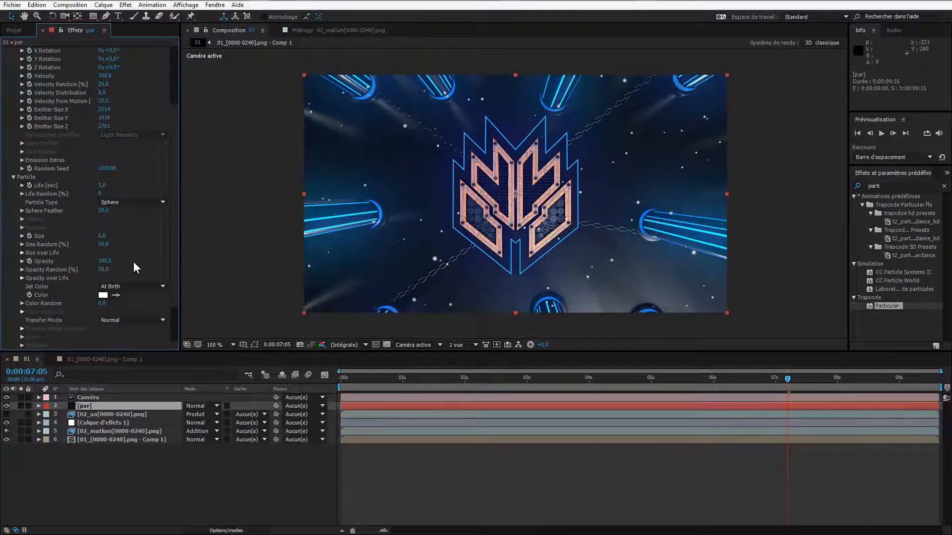
Shape the Opacity over Life curve to rise from zero to an early peak and fade gradually to zero
click(22, 278)
scroll(127, 226, down, 3)
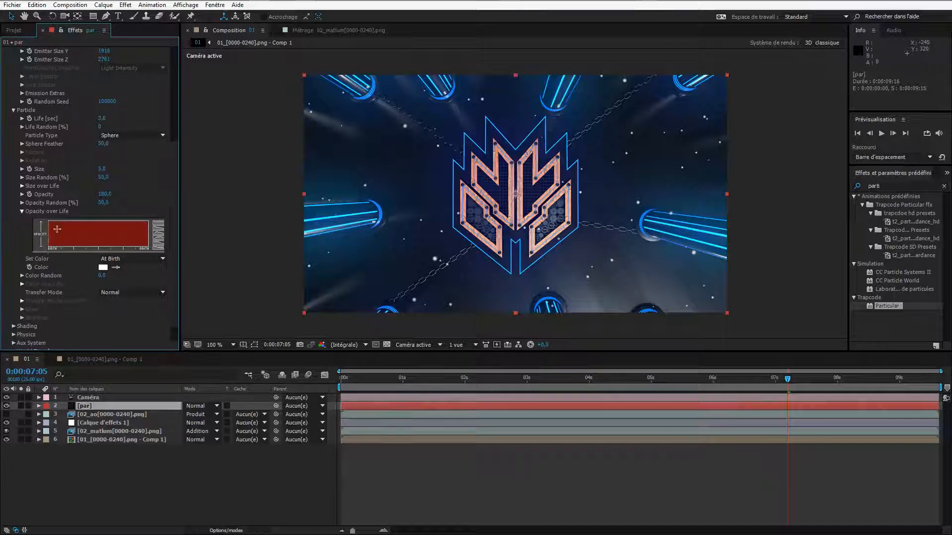
drag(49, 246, 61, 222)
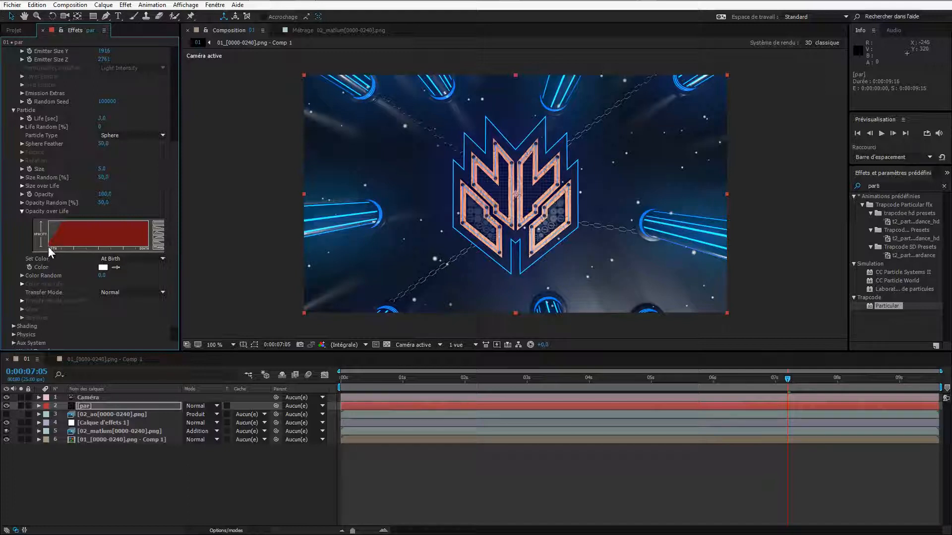
click(79, 215)
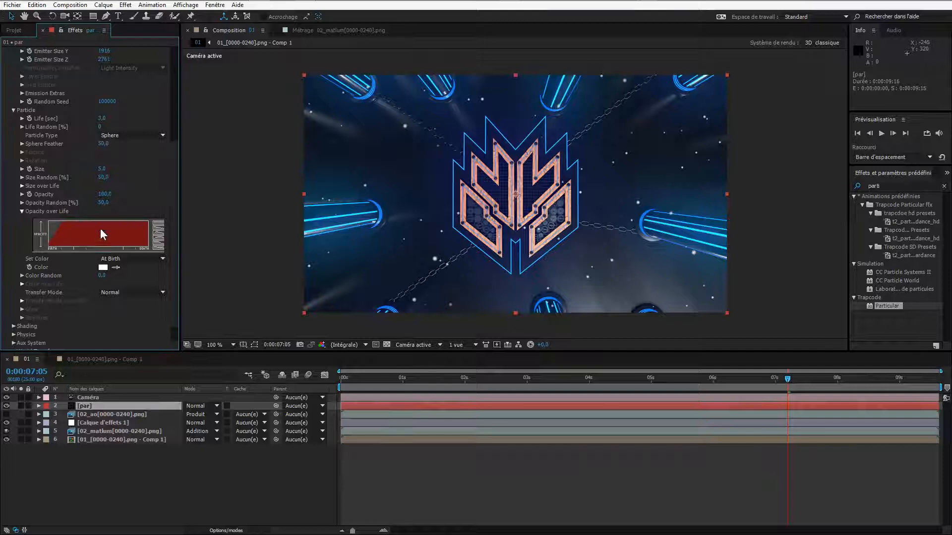
drag(95, 221, 143, 250)
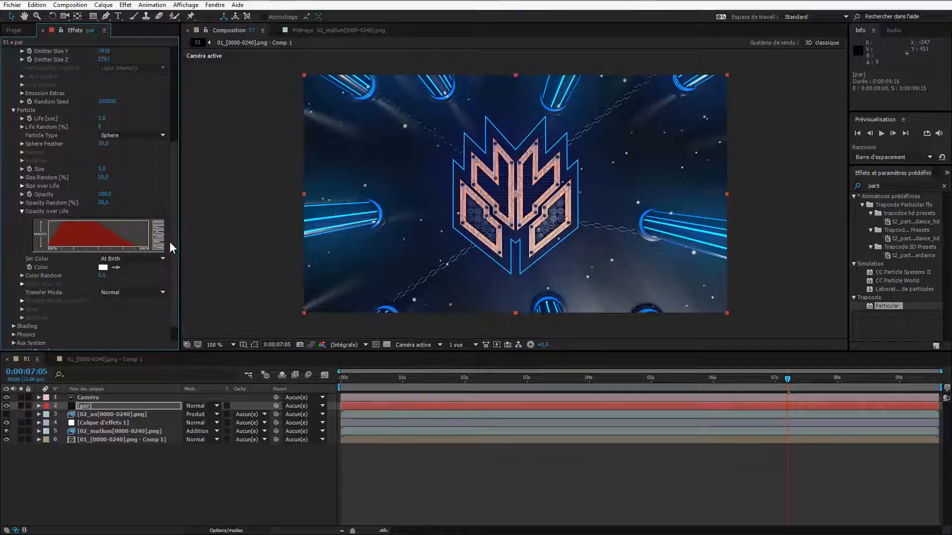
click(154, 239)
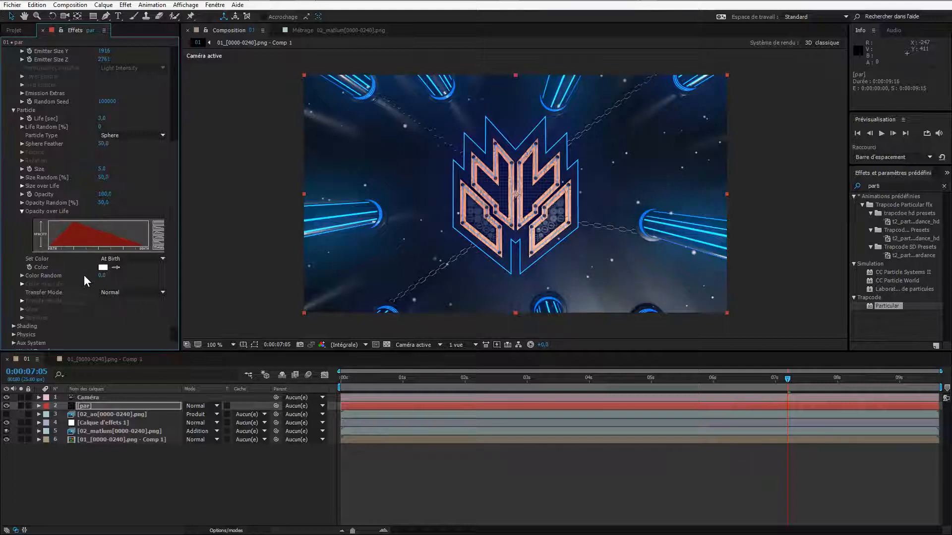
Set the particles' Transfer Mode to Add and the par layer's blending mode to Addition
click(123, 291)
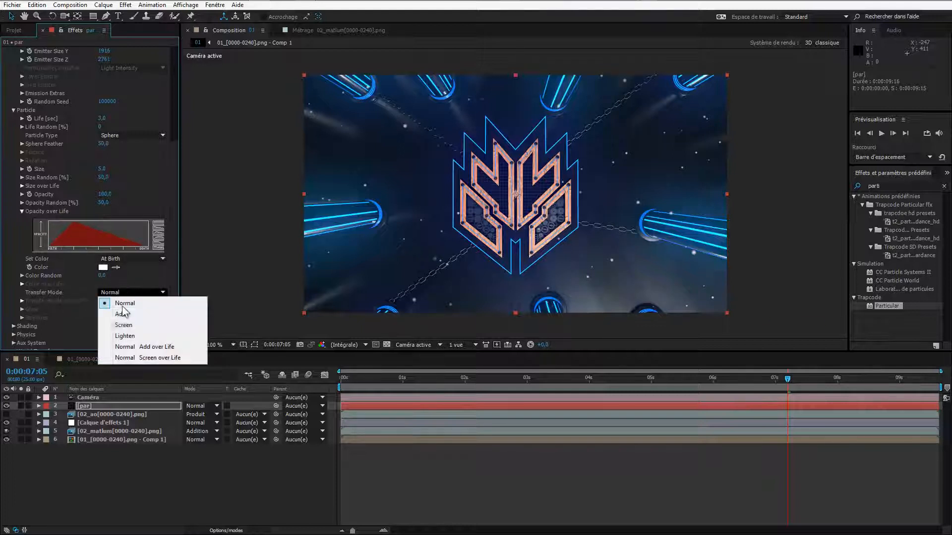
click(119, 317)
click(198, 405)
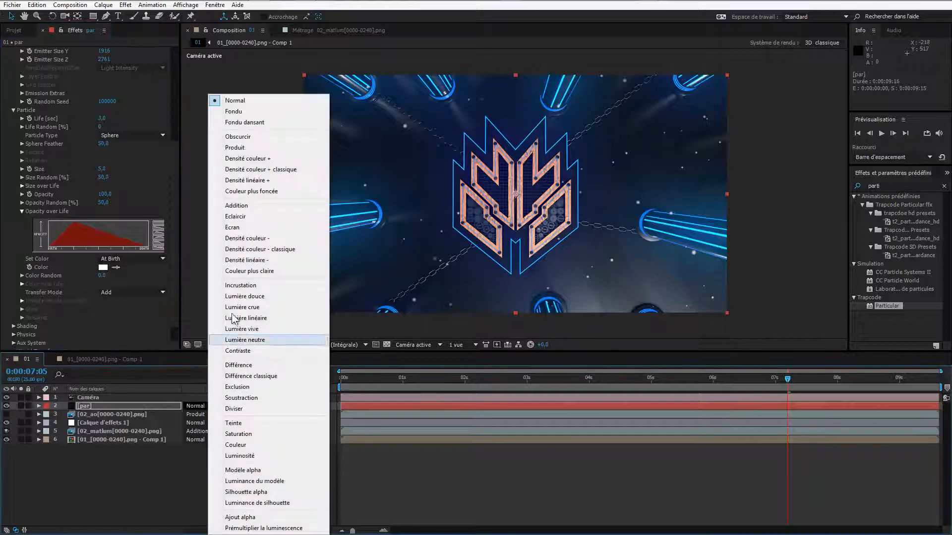
click(237, 205)
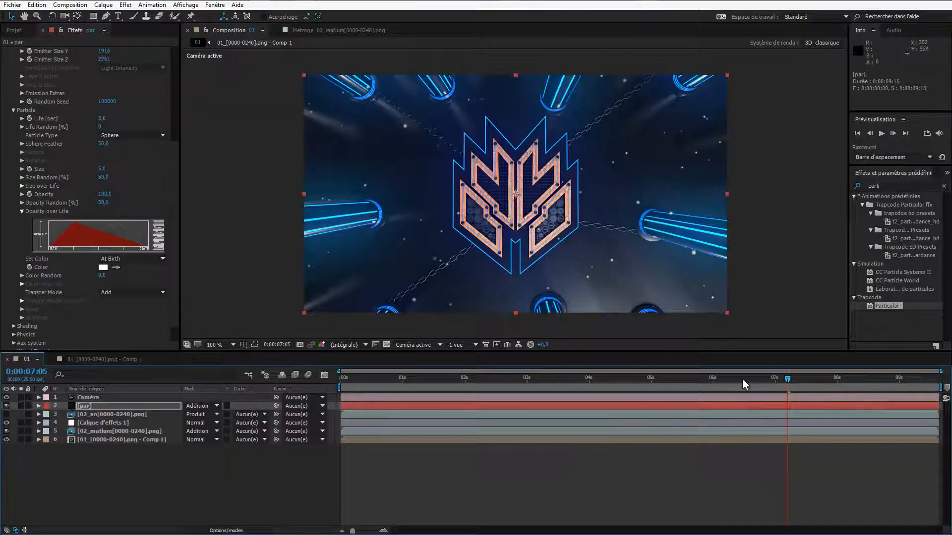
Solo the par layer and preview its particles from about 0:00:05:19 and from 0:00:03:24
click(20, 406)
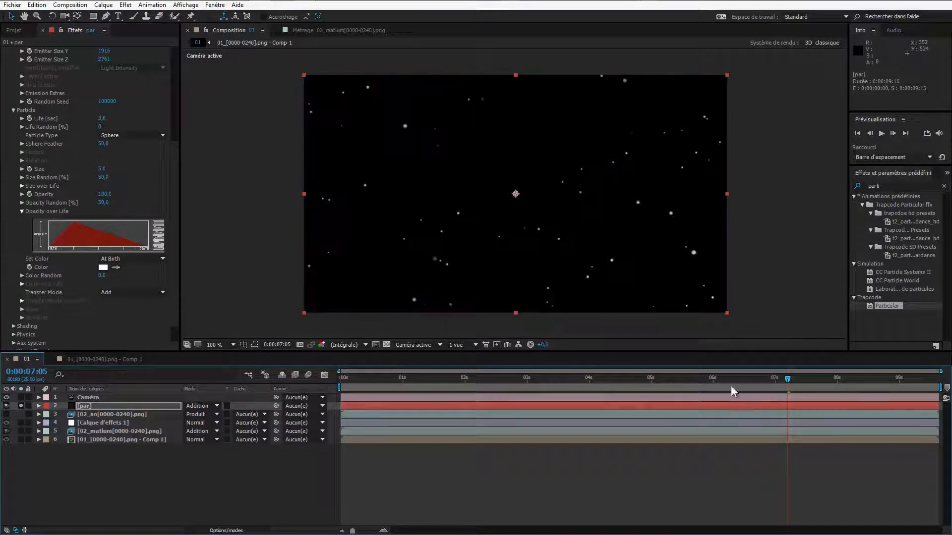
click(694, 384)
key(space)
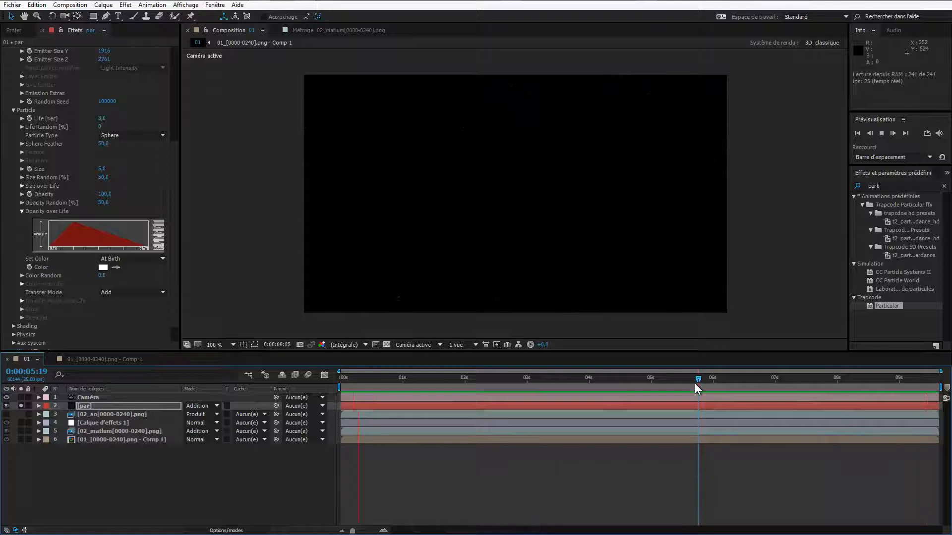
drag(679, 380, 584, 379)
key(space)
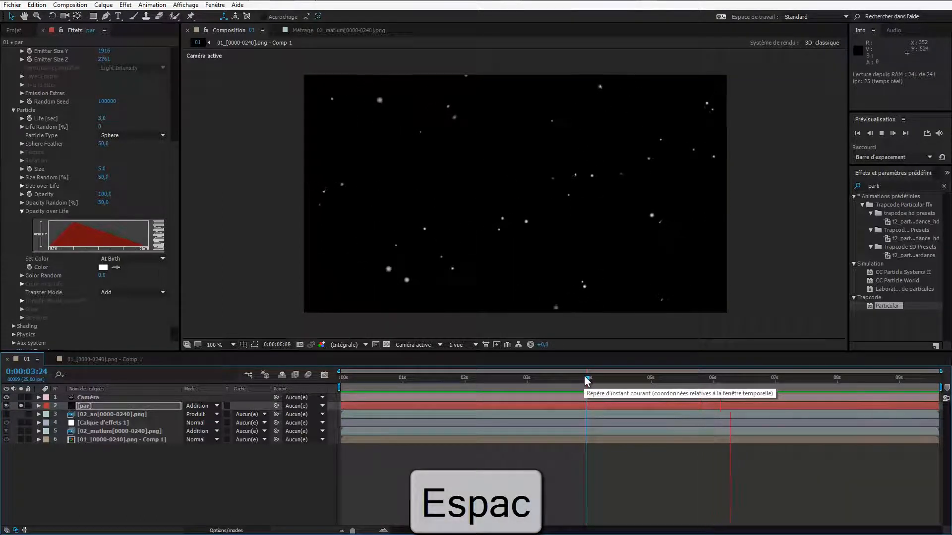
Reveal the par layer's Particles/sec keyframes and move them to about 0:00:05:19
drag(587, 379, 698, 386)
click(696, 406)
key(u)
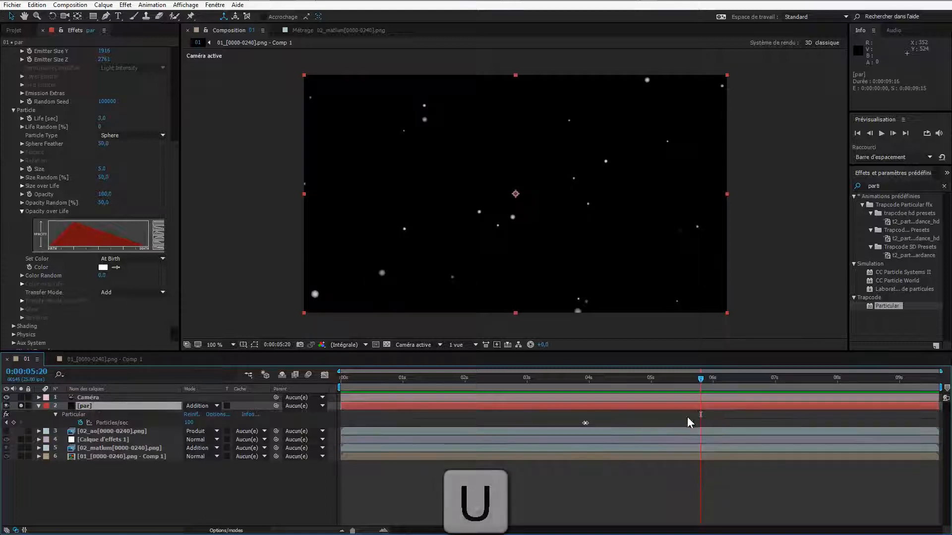
drag(585, 423, 697, 429)
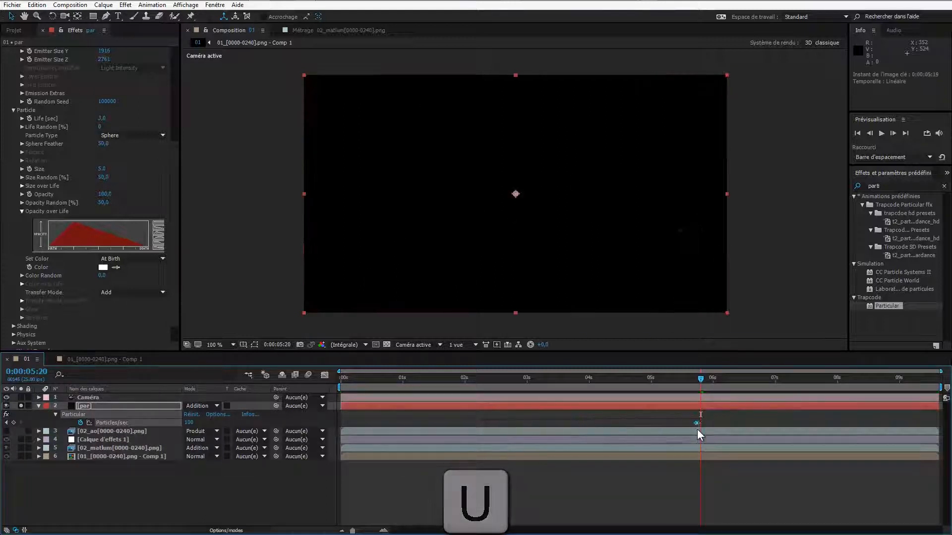
Turn off solo on the par layer and review the full composite up to 0:00:09:03
key(Caps_Lock)
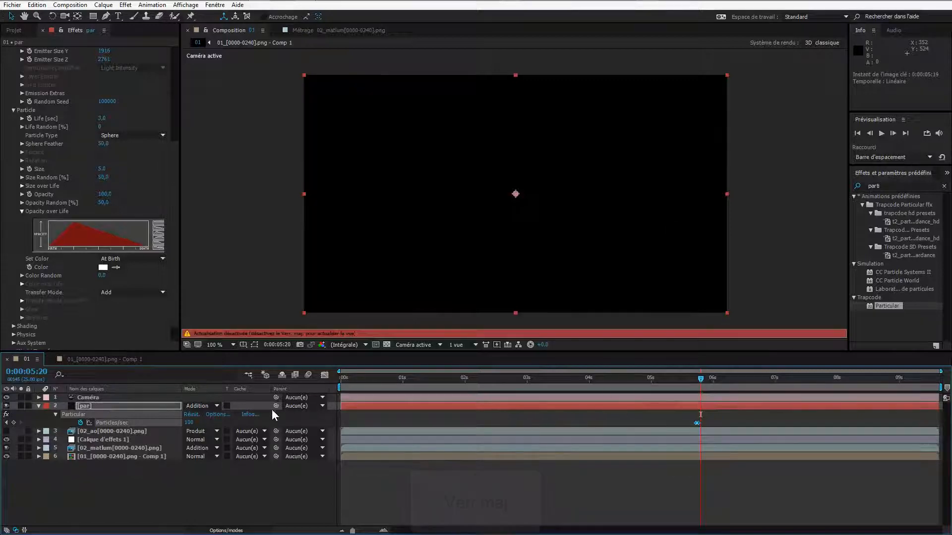
key(Caps_Lock)
drag(685, 389, 906, 400)
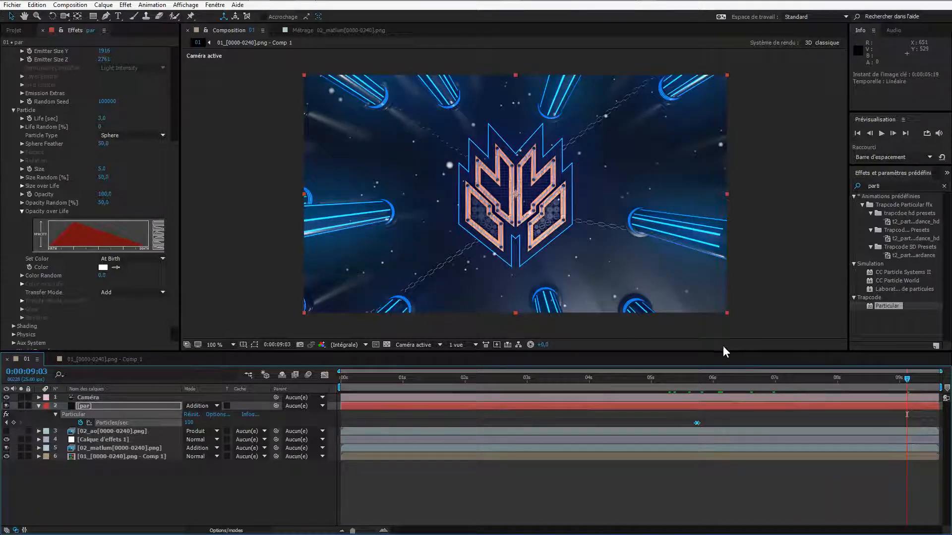
click(154, 406)
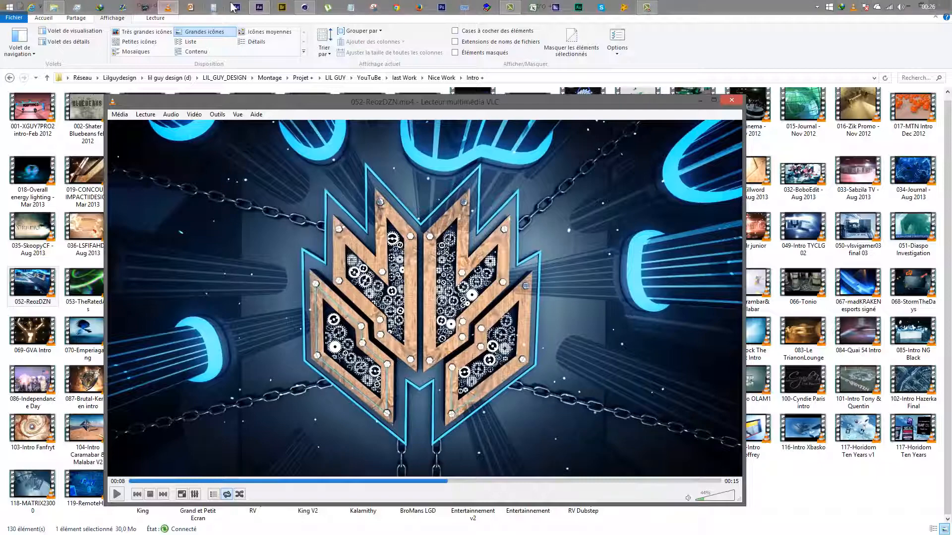
Switch back to After Effects and add a new adjustment layer at the top of composition 01
click(259, 7)
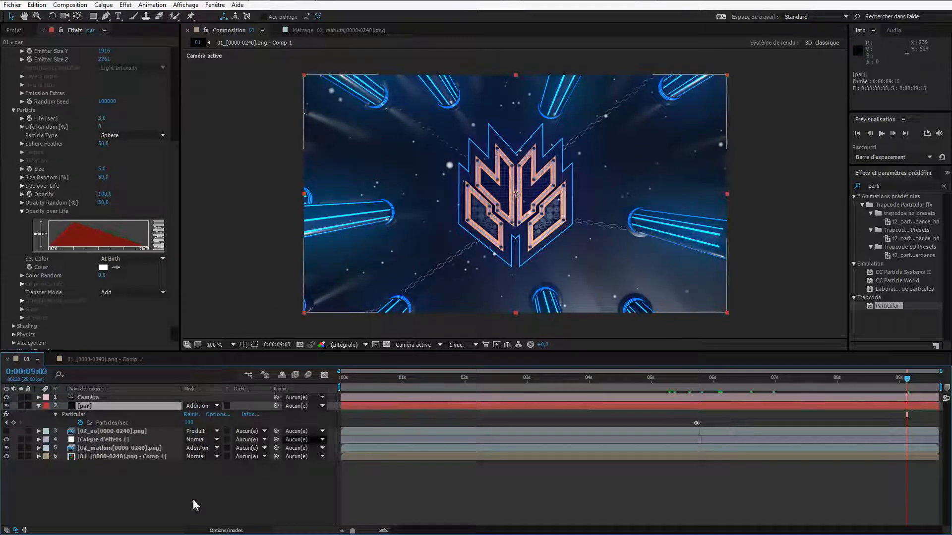
right_click(111, 521)
mouse_move(159, 426)
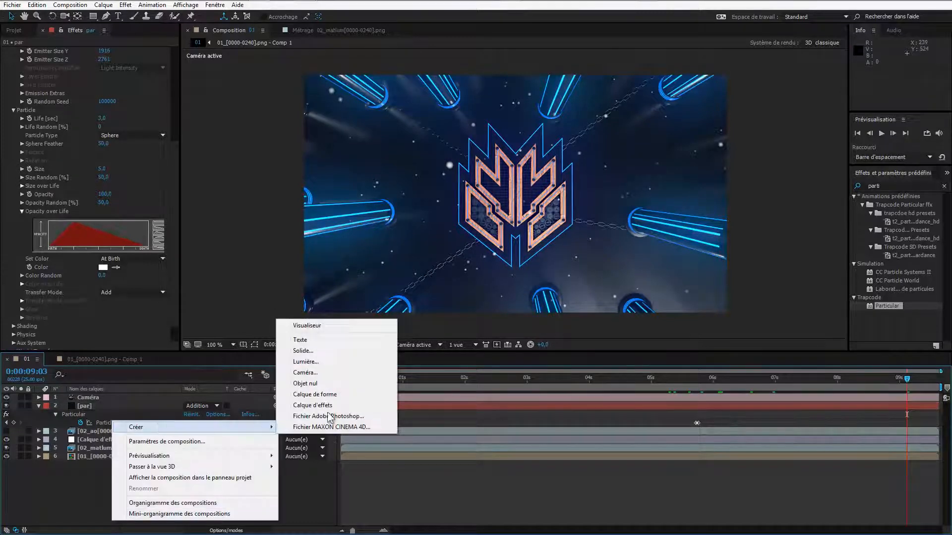
click(327, 414)
right_click(131, 186)
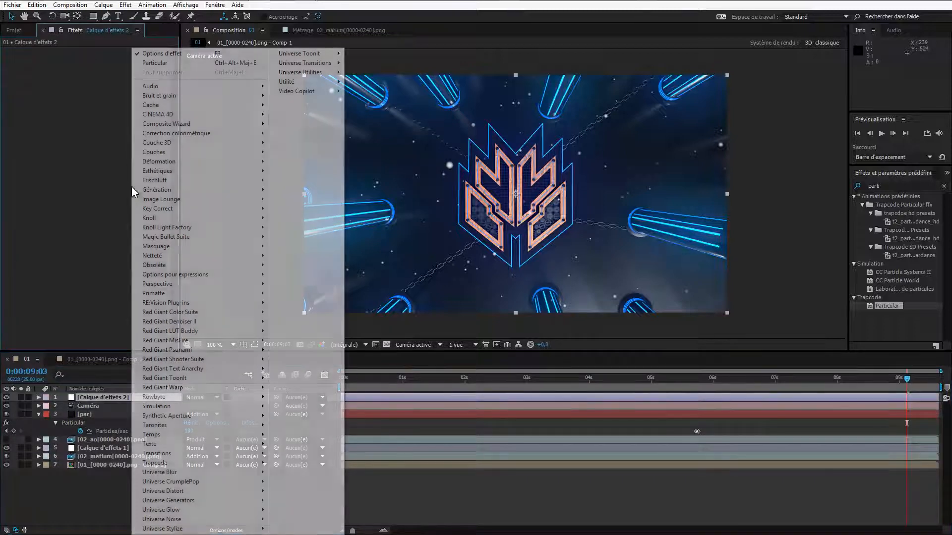
mouse_move(190, 144)
click(71, 162)
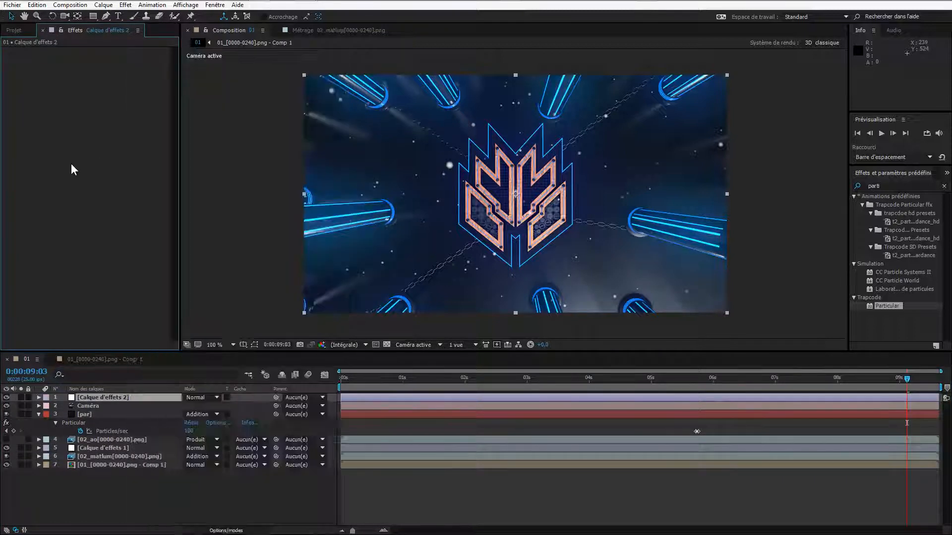
Apply the Courbes effect to Calque d'effets 2 and raise its RGB curve in the midtones and shadows to brighten the image
click(896, 183)
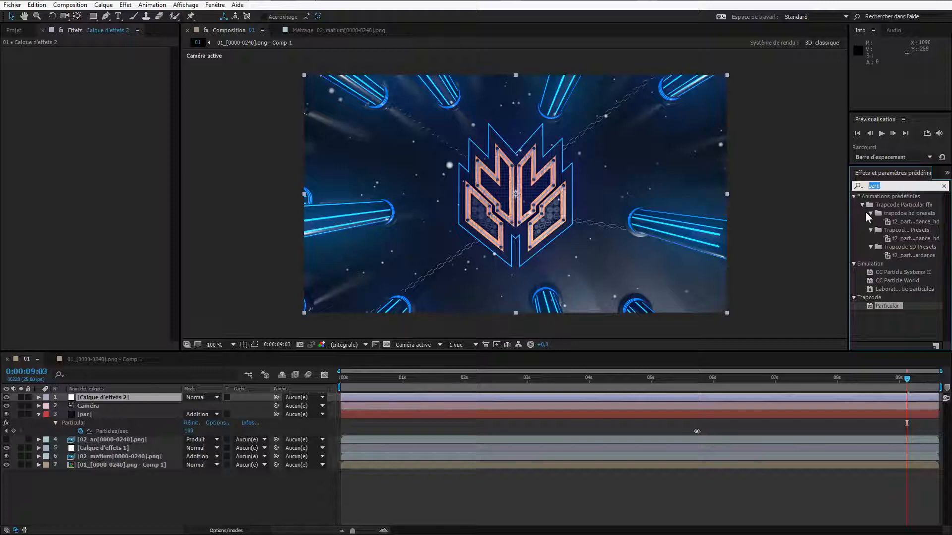
text(cou)
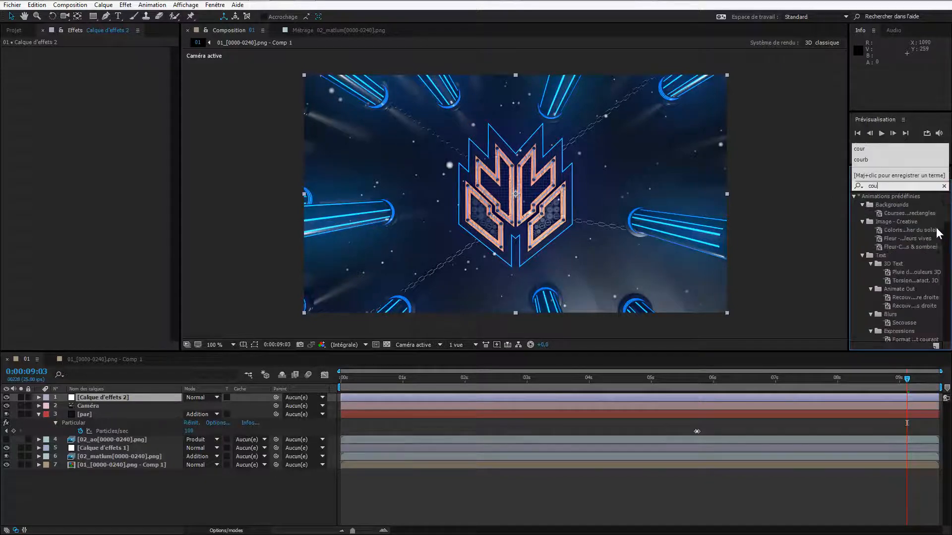
click(861, 159)
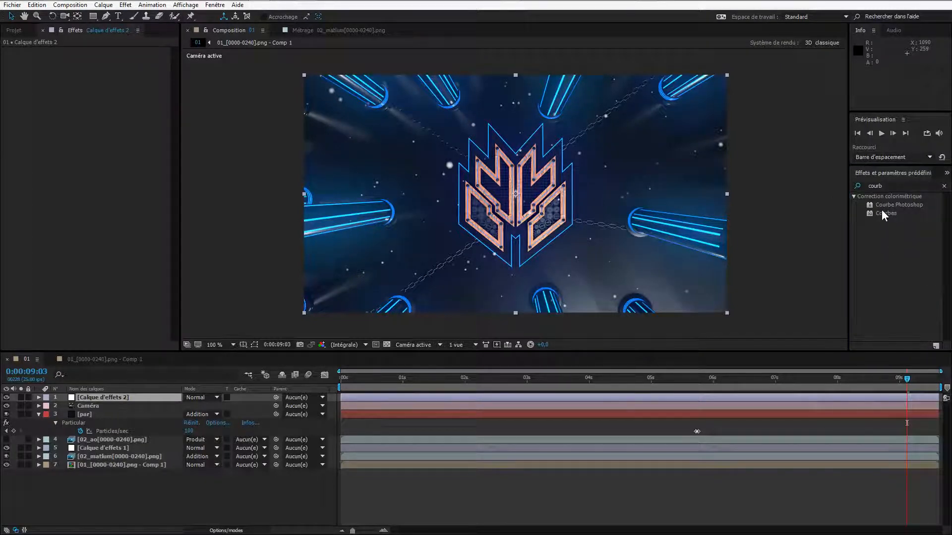
double_click(879, 213)
drag(105, 131, 75, 117)
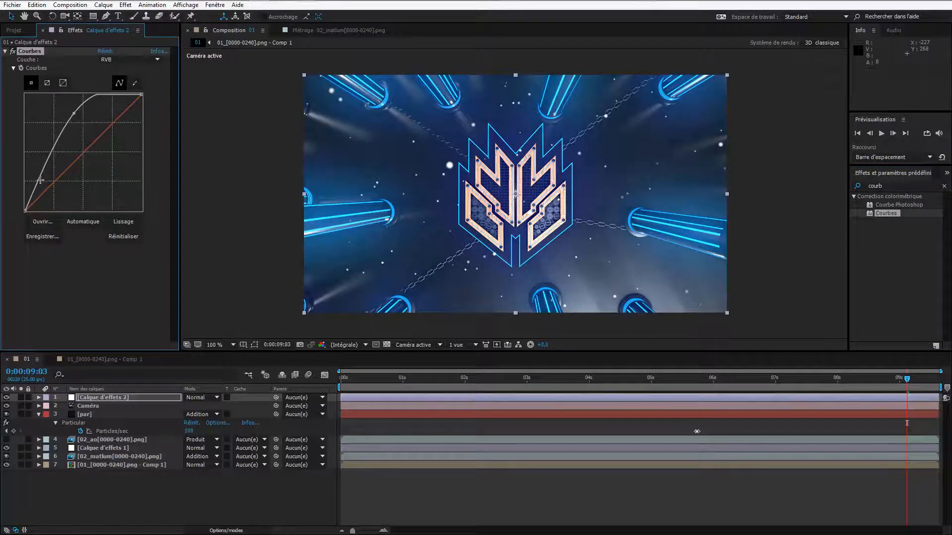
drag(40, 180, 37, 183)
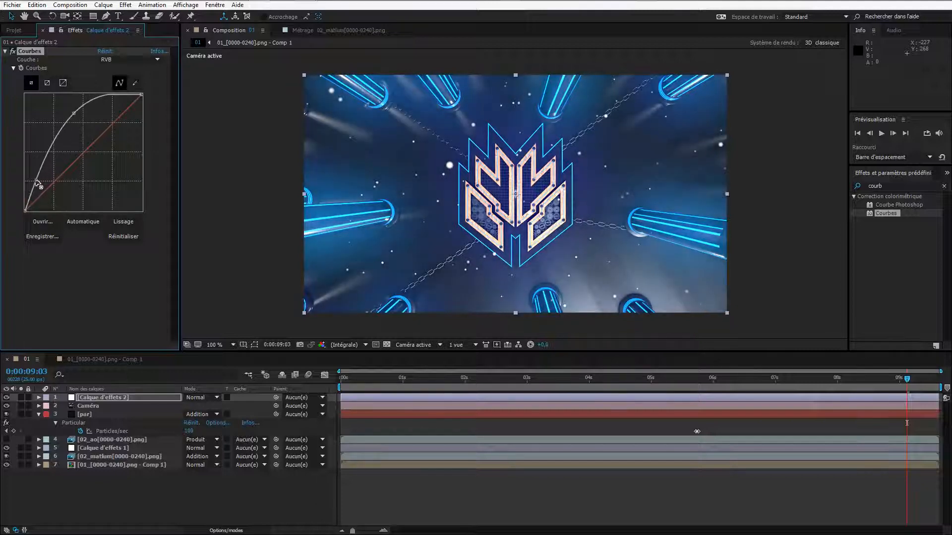
Compare the composite with and without Calque d'effets 1, and set its Lueur diffuse Intensité to 0.2
click(97, 455)
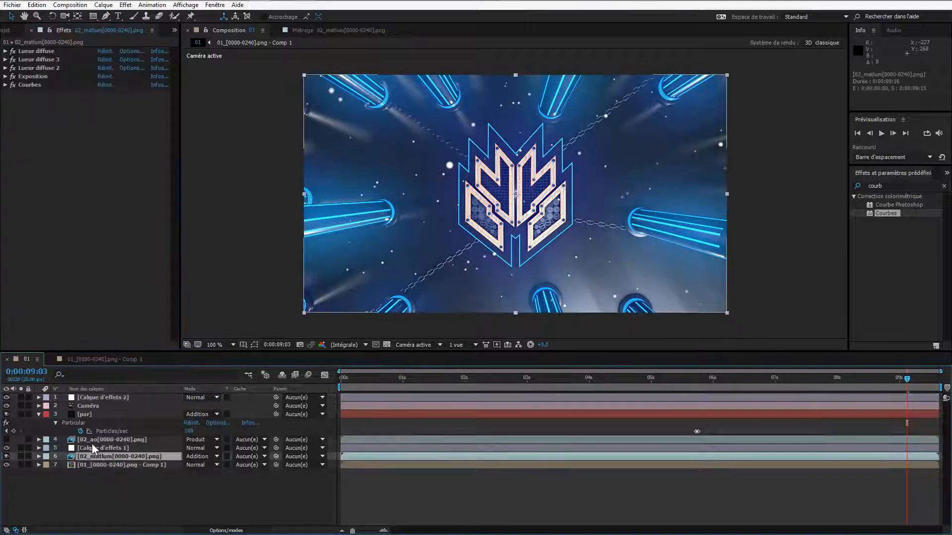
click(90, 441)
click(69, 448)
click(6, 448)
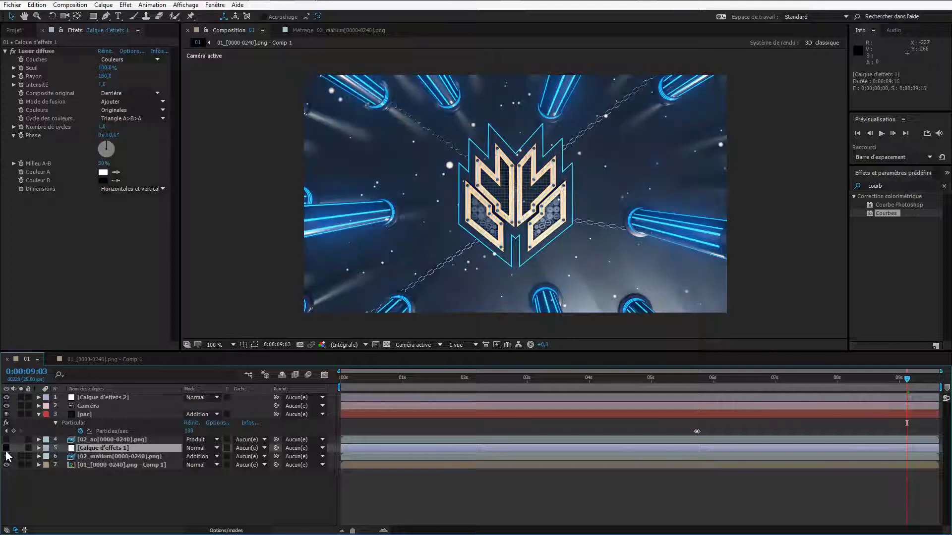
click(6, 449)
click(6, 449)
click(6, 449)
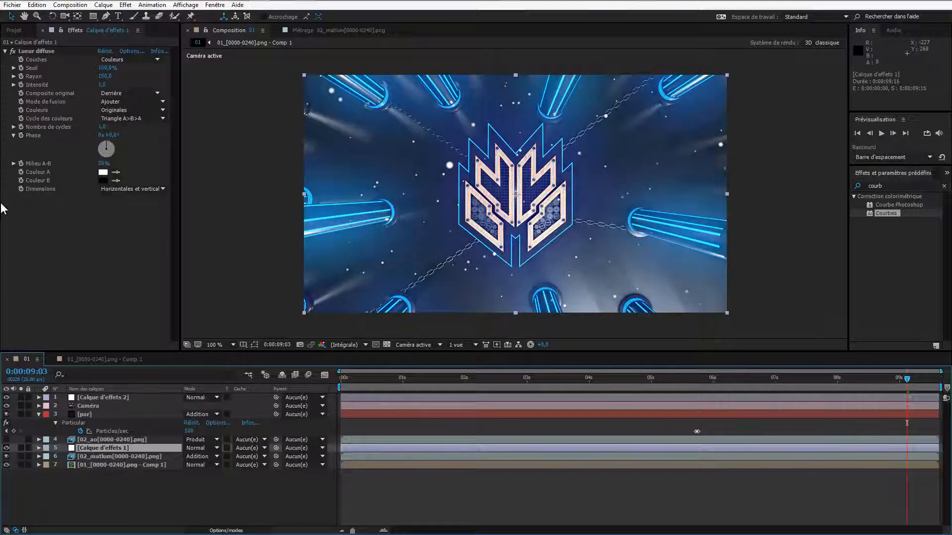
click(102, 85)
text(.2)
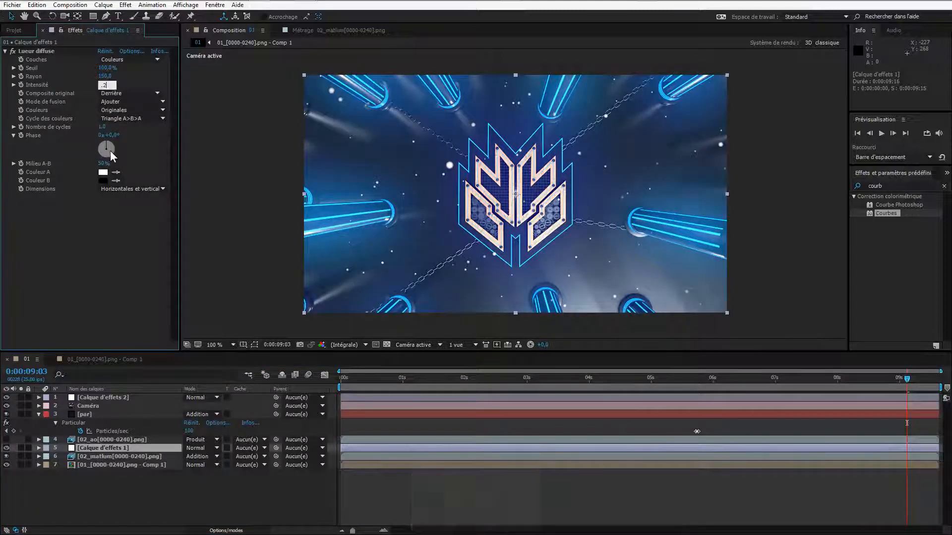
click(137, 156)
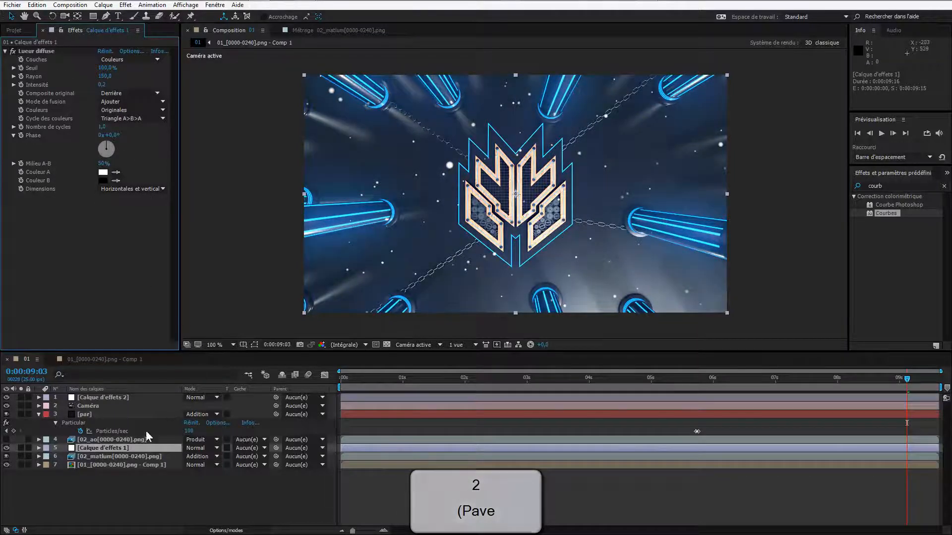
Compare the composite with and without Calque d'effets 2, and reshape its RGB curve for darker shadows and stronger contrast
click(78, 396)
click(7, 397)
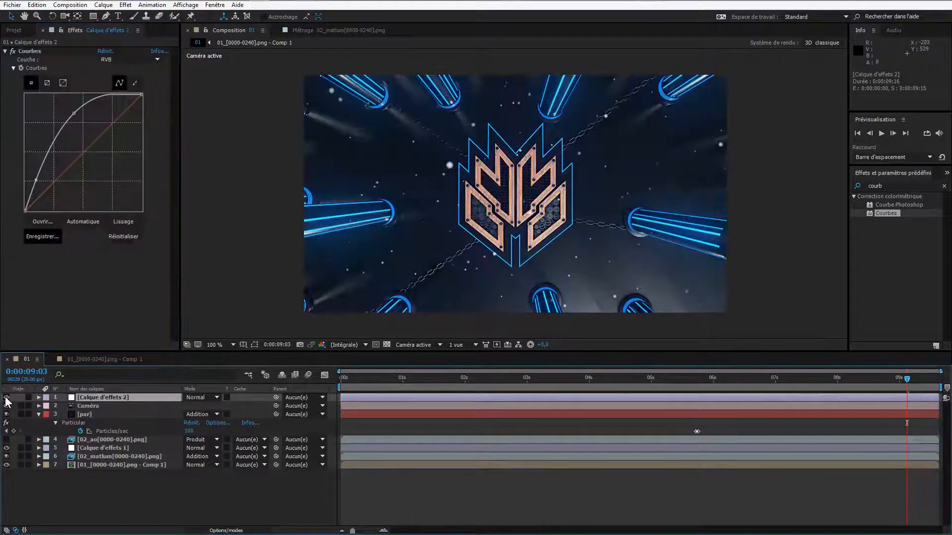
click(6, 398)
key(period)
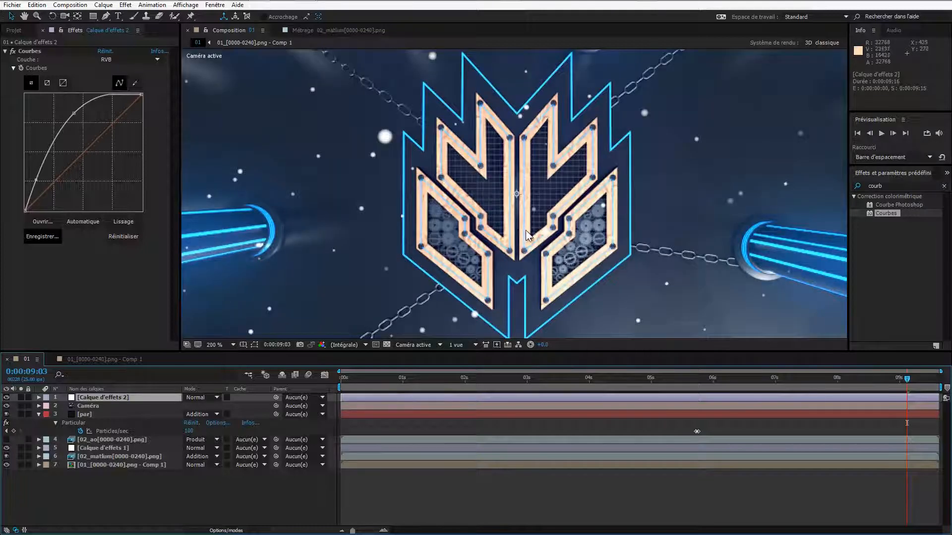
key(comma)
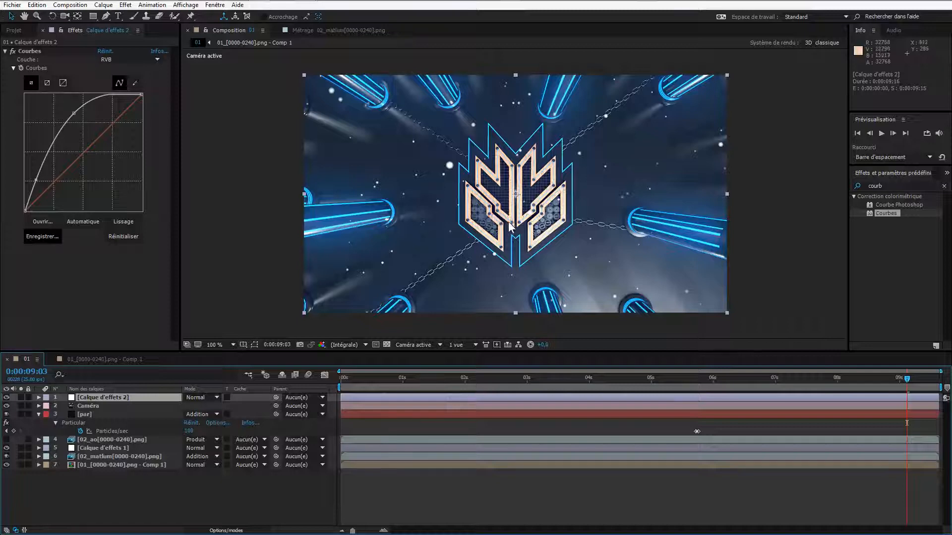
drag(73, 116, 98, 113)
drag(40, 183, 44, 186)
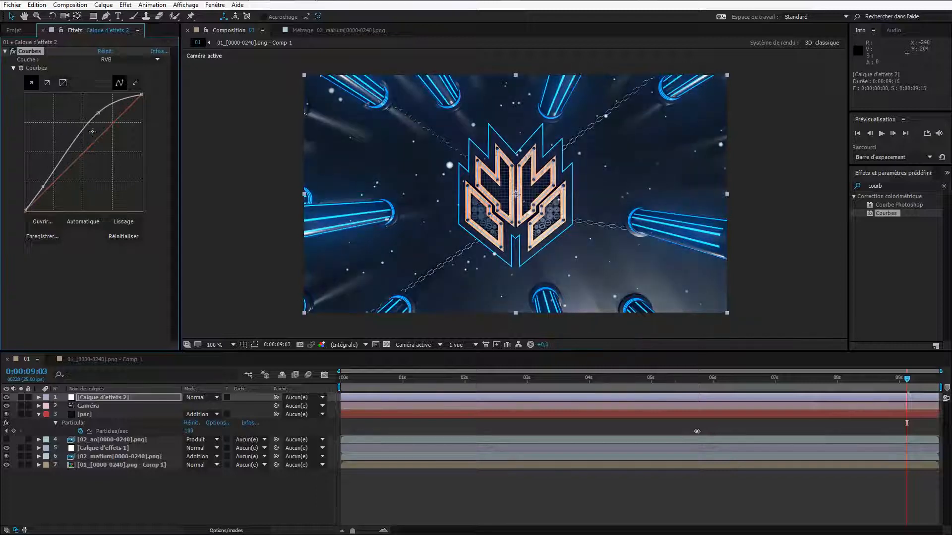
drag(99, 114, 83, 112)
drag(41, 187, 48, 180)
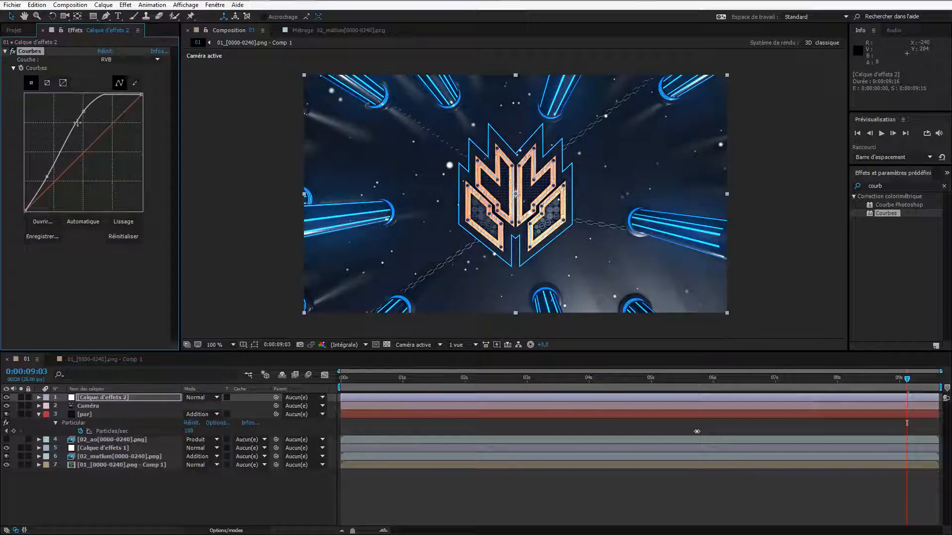
drag(85, 113, 78, 119)
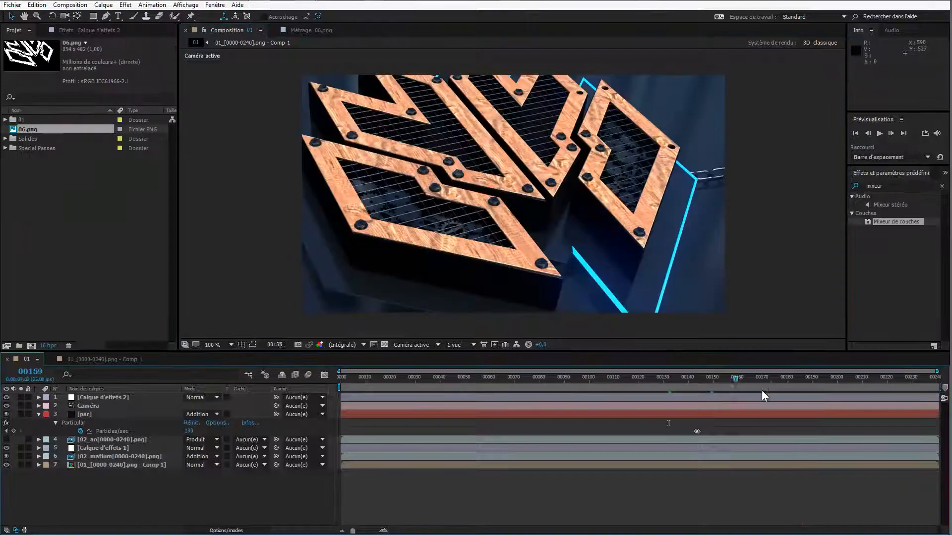
At frame 201, reduce the par layer's Particular Sphere Feather to 0 for sharper-edged particles
drag(761, 390, 813, 394)
click(838, 382)
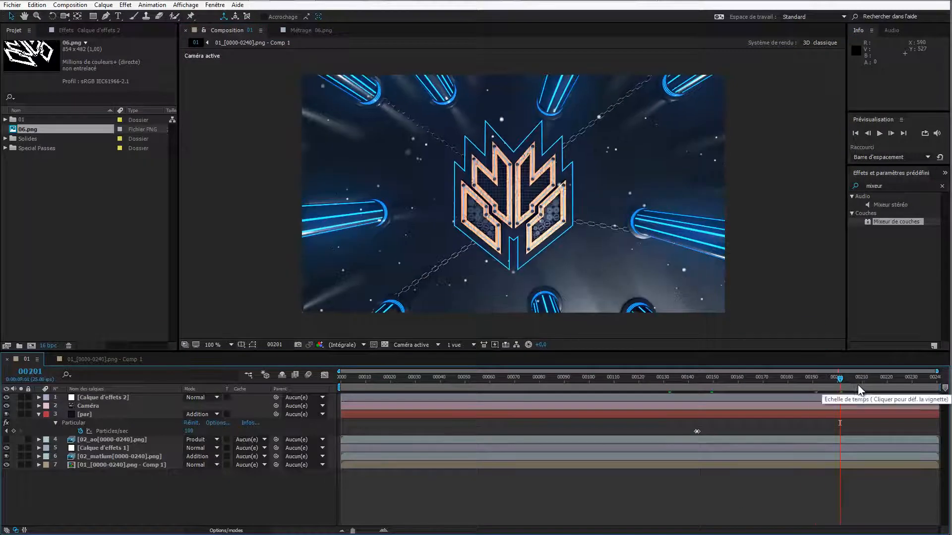
click(146, 415)
key(period)
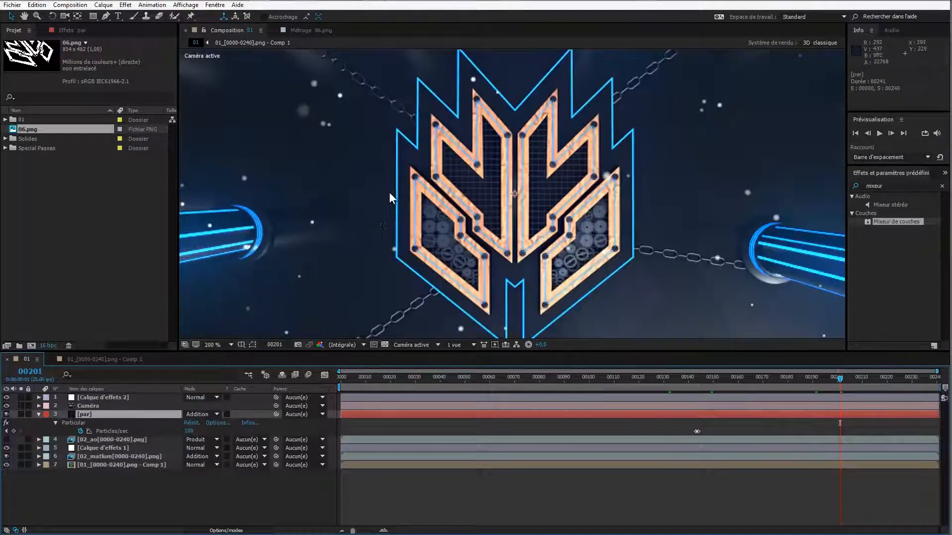
key(comma)
click(72, 30)
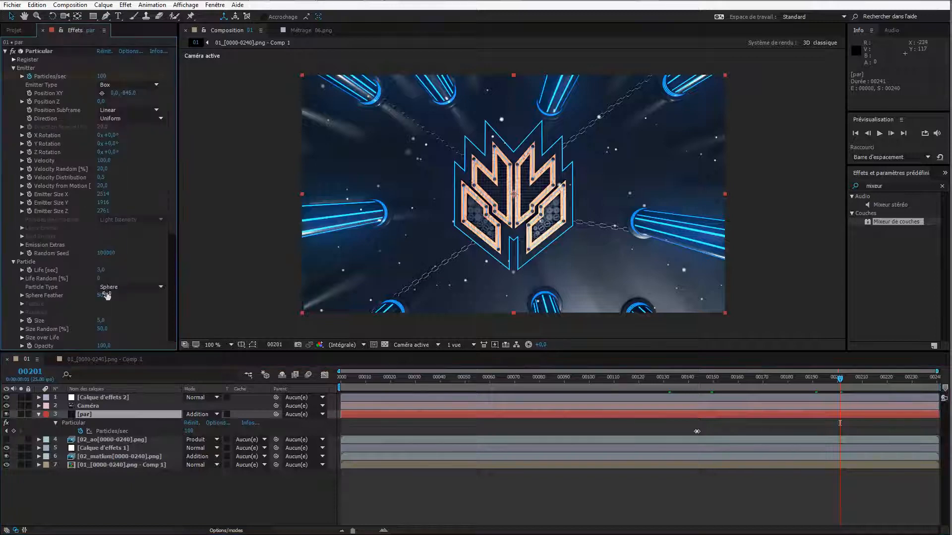
drag(82, 299, 2, 296)
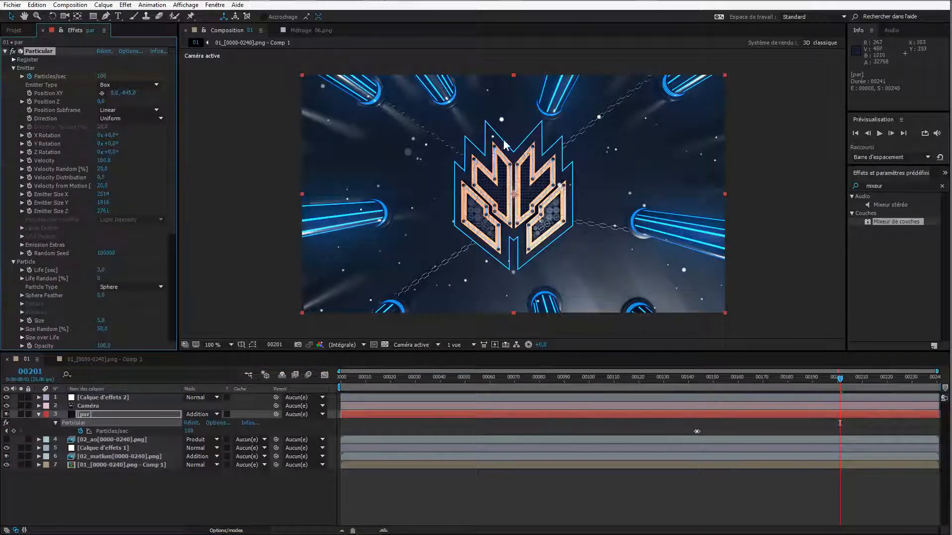
drag(103, 297, 439, 175)
Add another adjustment layer above Calque d'effets 2 in composition 01
right_click(102, 506)
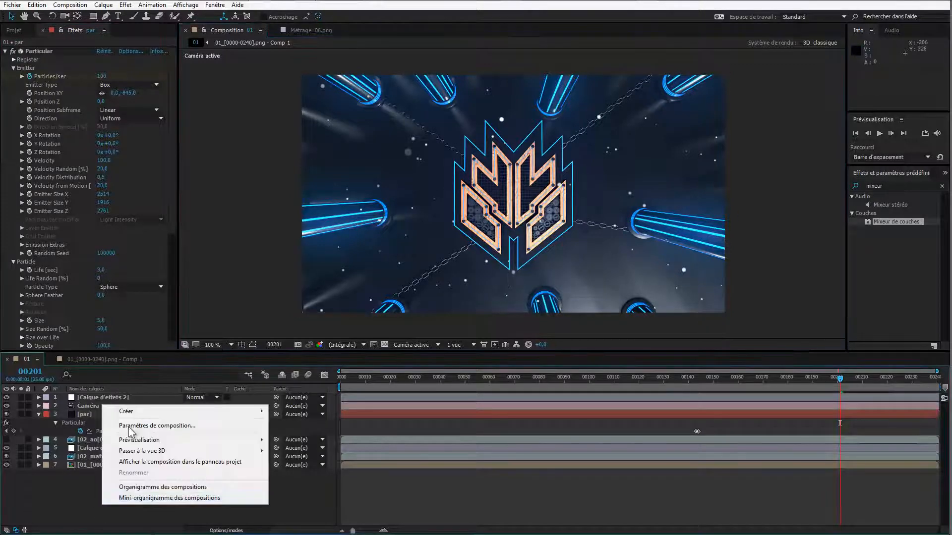
mouse_move(149, 411)
click(293, 493)
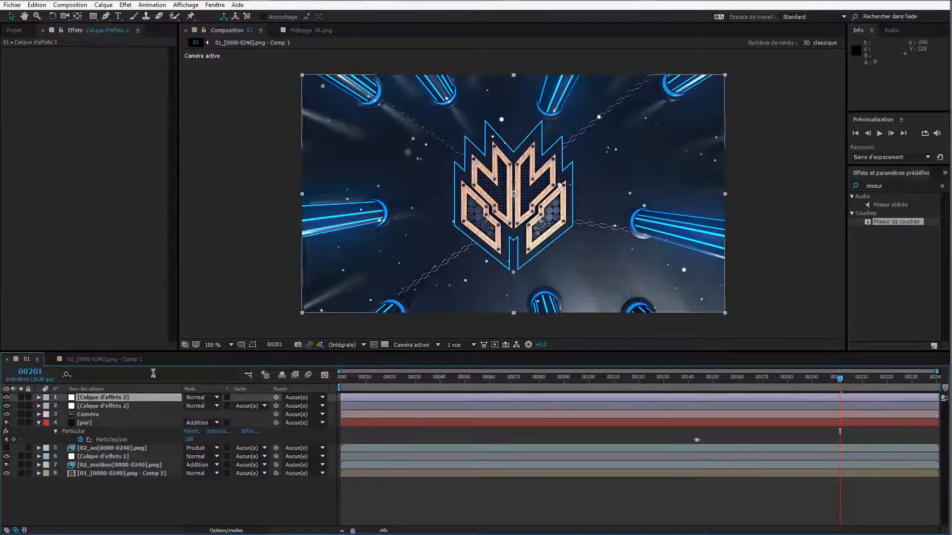
key(c)
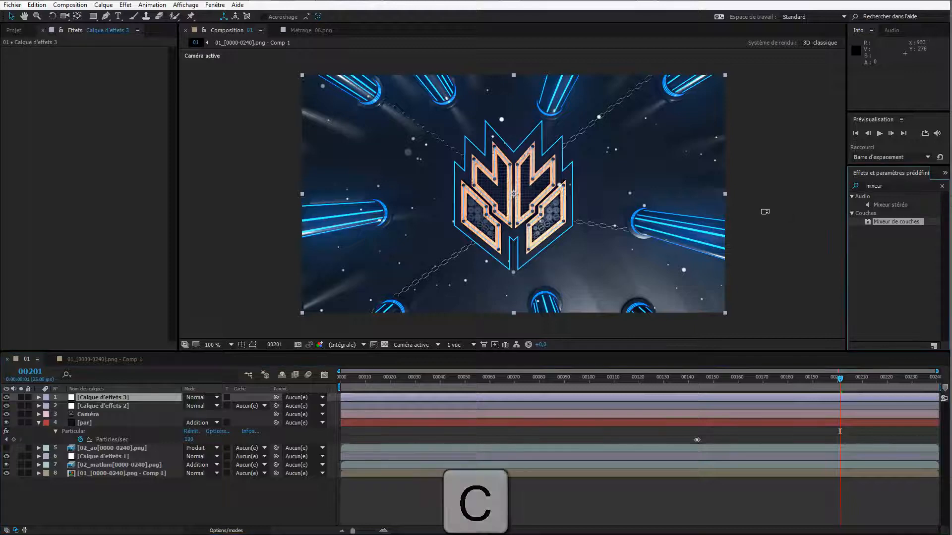
key(r)
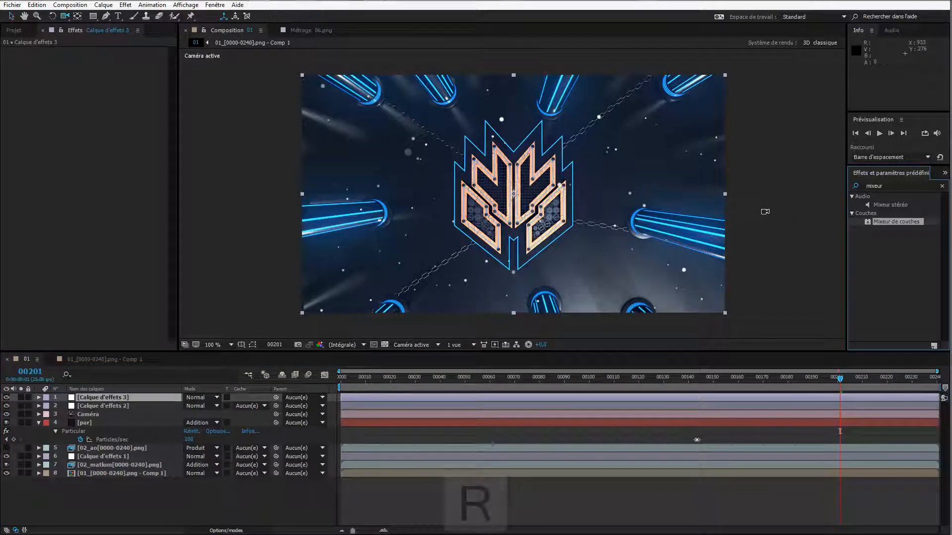
Apply the Courbes effect to Calque d'effets 3 and pull the RGB curve's midtones down to darken the image
click(894, 184)
text(cour)
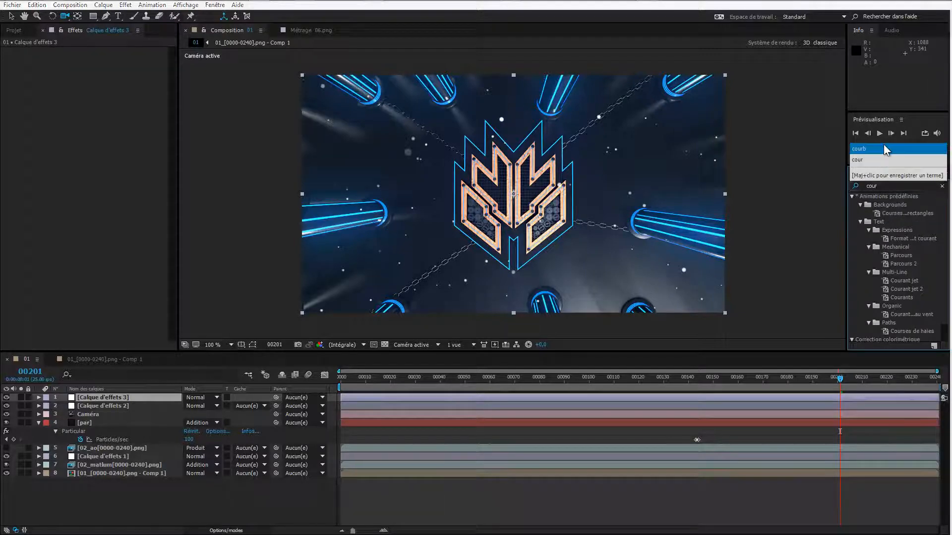
click(882, 148)
double_click(883, 213)
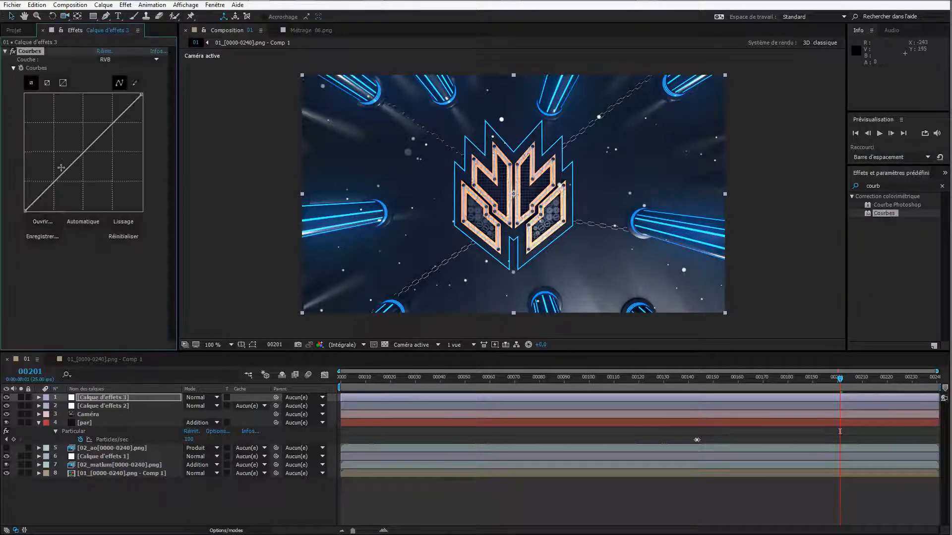
drag(73, 163, 95, 163)
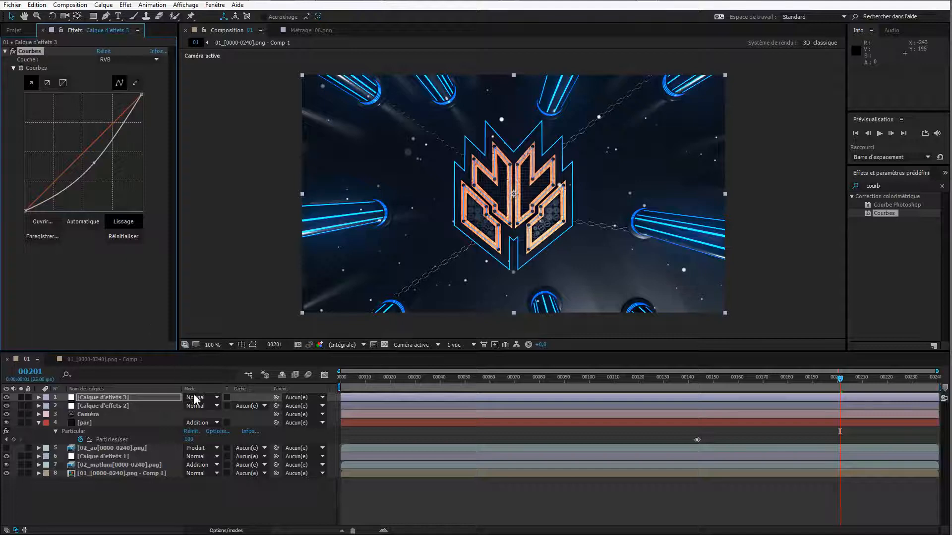
Add a full-frame elliptical mask to Calque d'effets 3 with the Ellipse tool
click(196, 397)
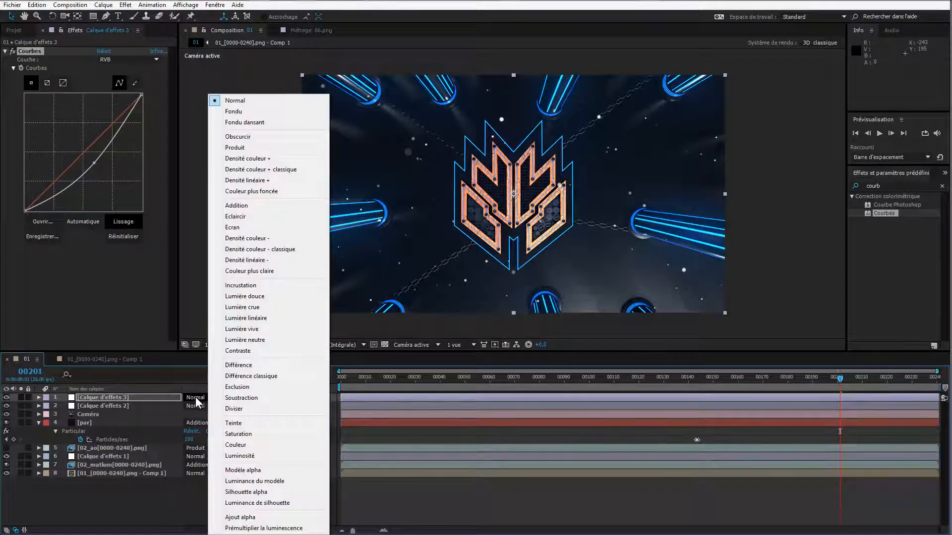
click(159, 400)
click(94, 17)
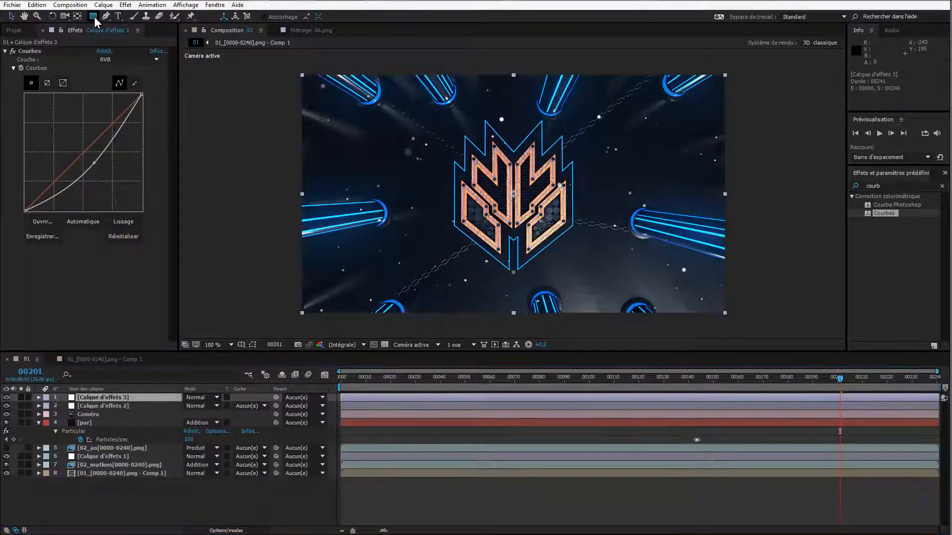
drag(94, 17, 132, 39)
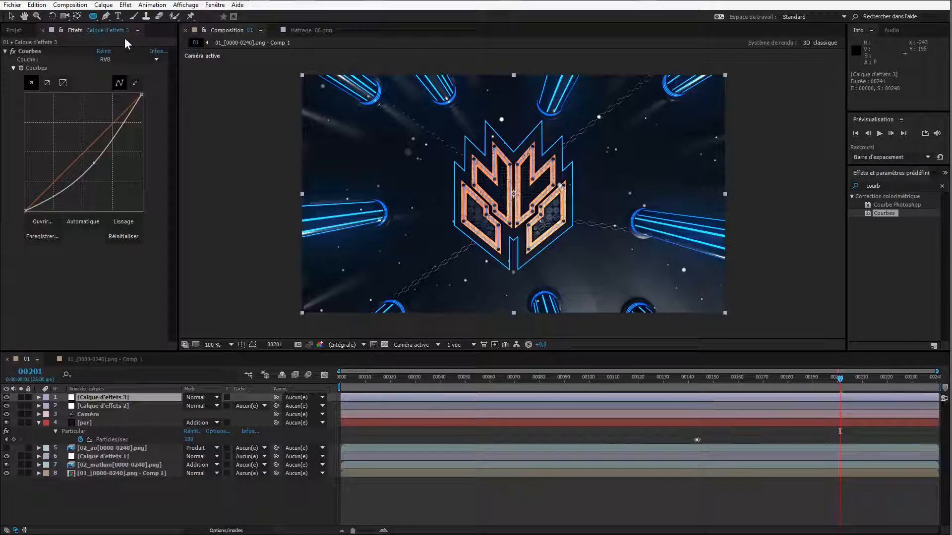
double_click(93, 16)
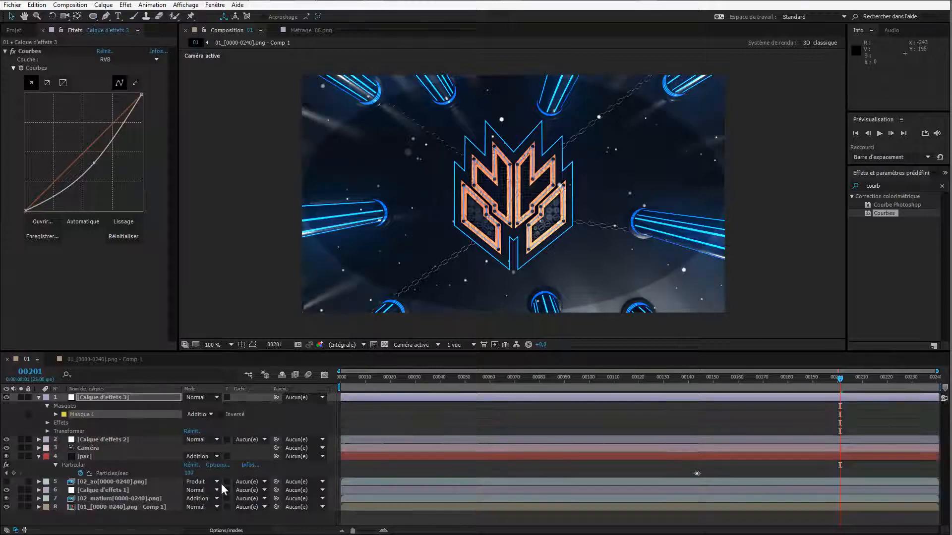
Set Calque d'effets 3's mask to Soustraction mode and feather it by 119 pixels to form a soft vignette
click(195, 415)
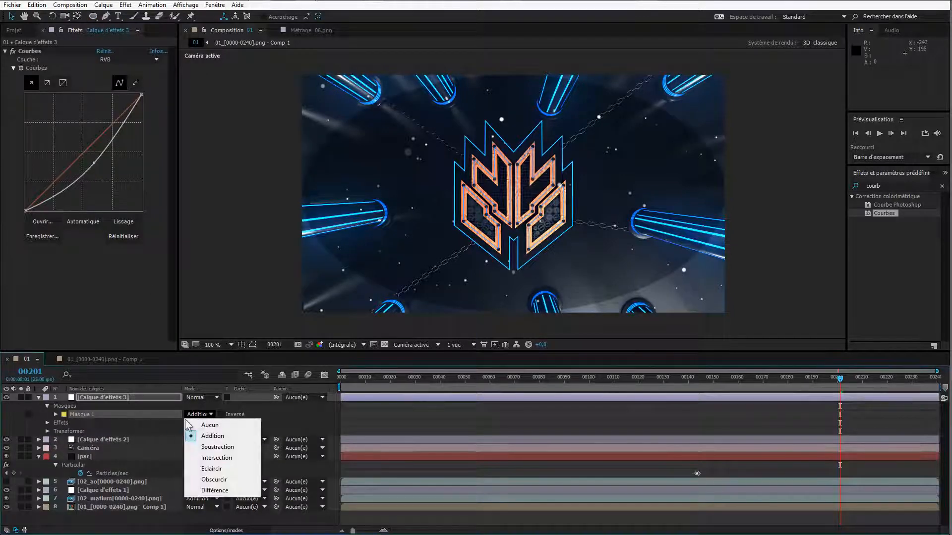
click(218, 447)
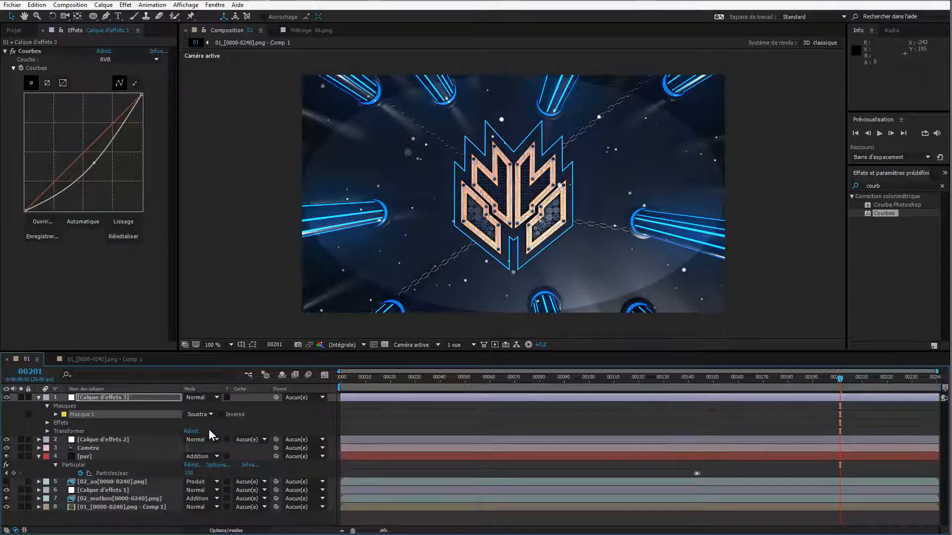
click(55, 415)
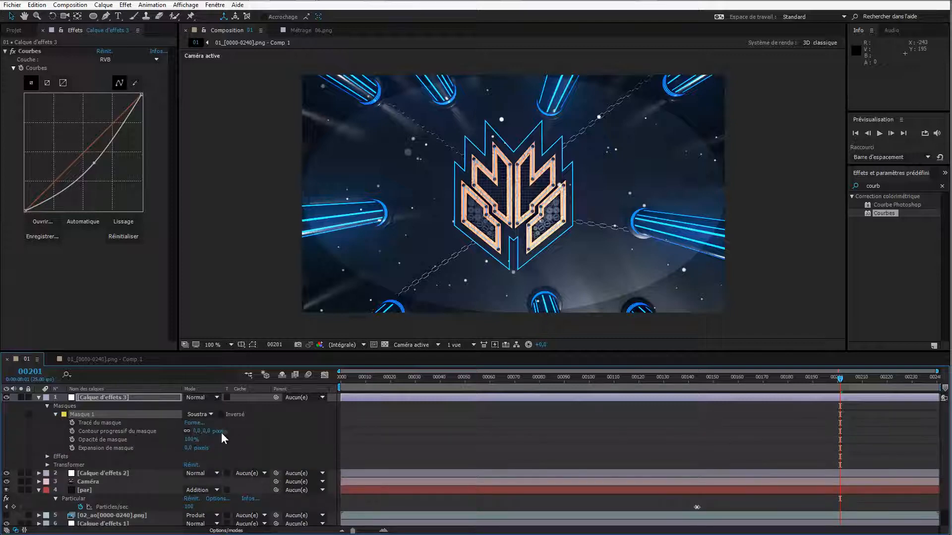
drag(206, 433, 220, 433)
click(9, 398)
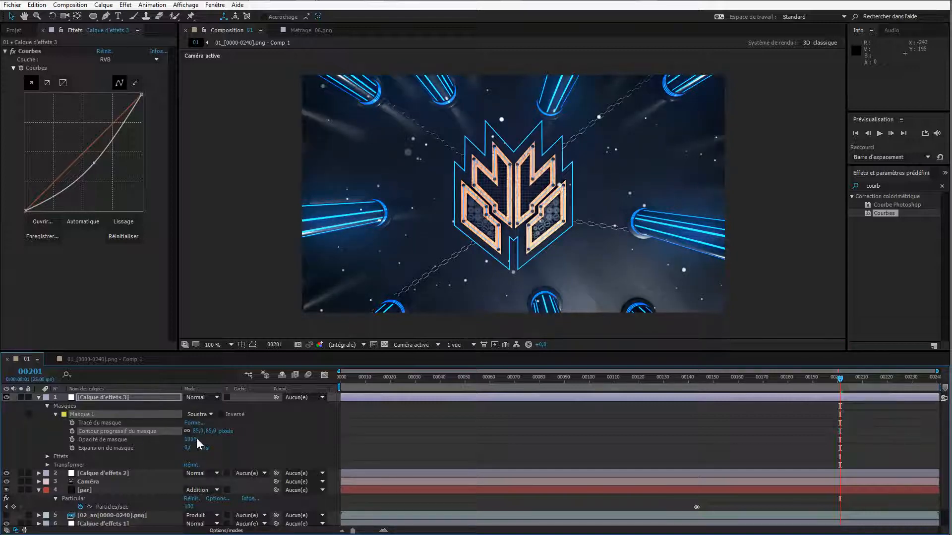
drag(210, 433, 227, 431)
Add an adjustment layer named cc at the top of composition 01 and apply the Magic Bullet Mojo effect to it
key(ctrl+alt+y)
key(Return)
text(cc)
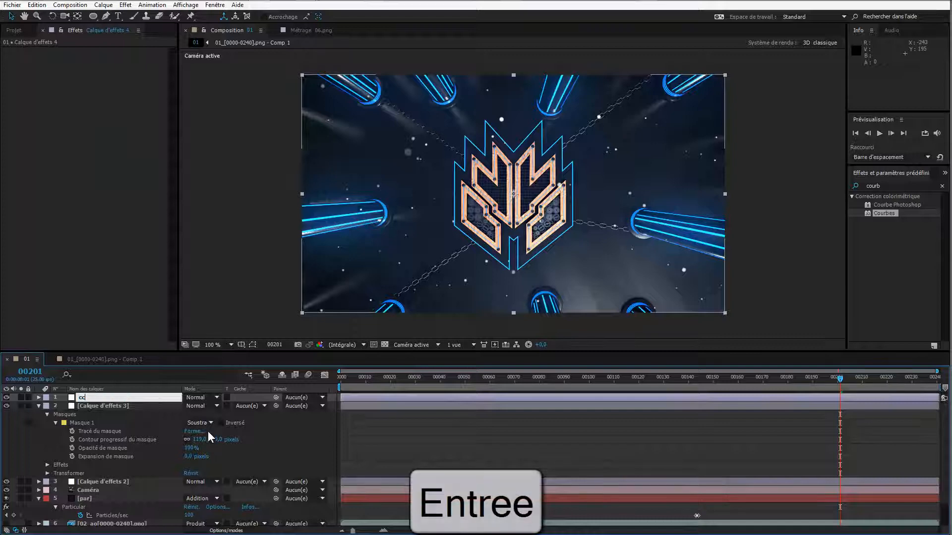
click(890, 185)
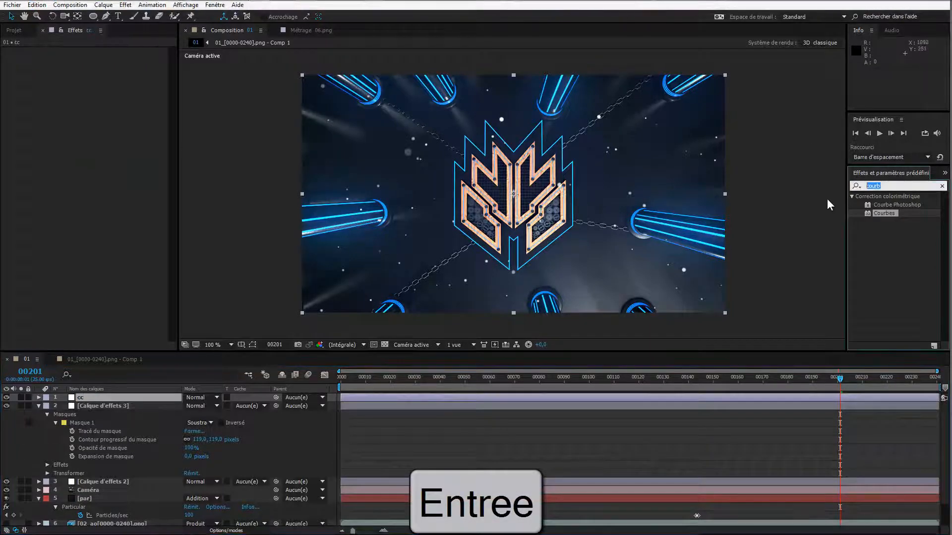
text(moji)
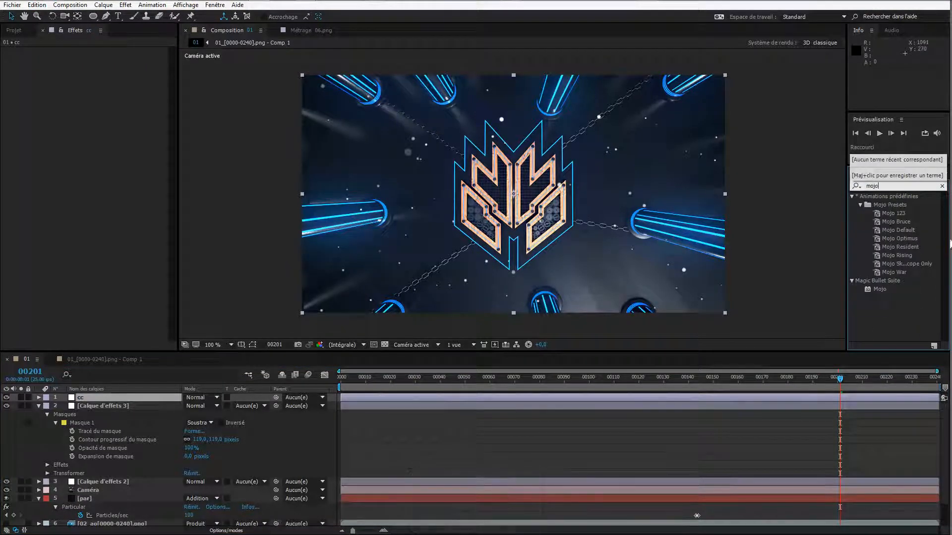
double_click(884, 288)
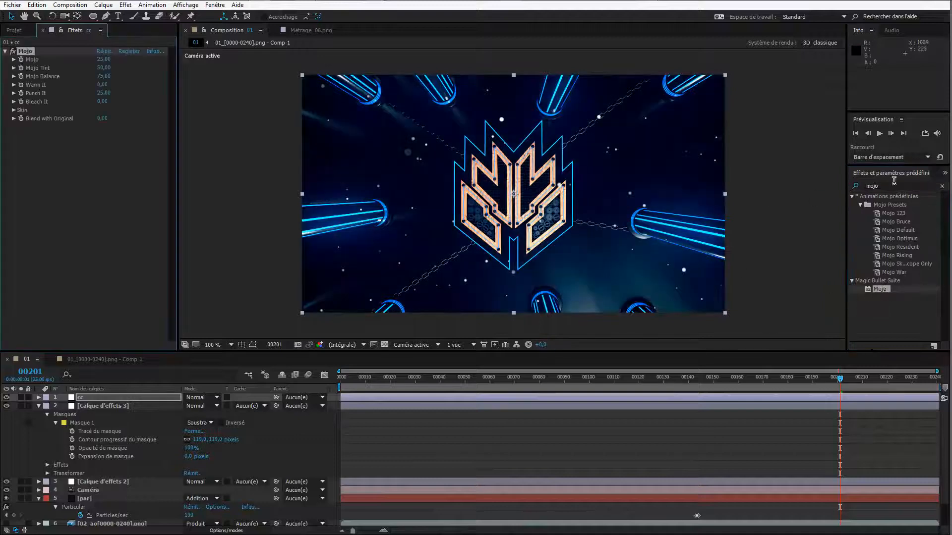
click(942, 186)
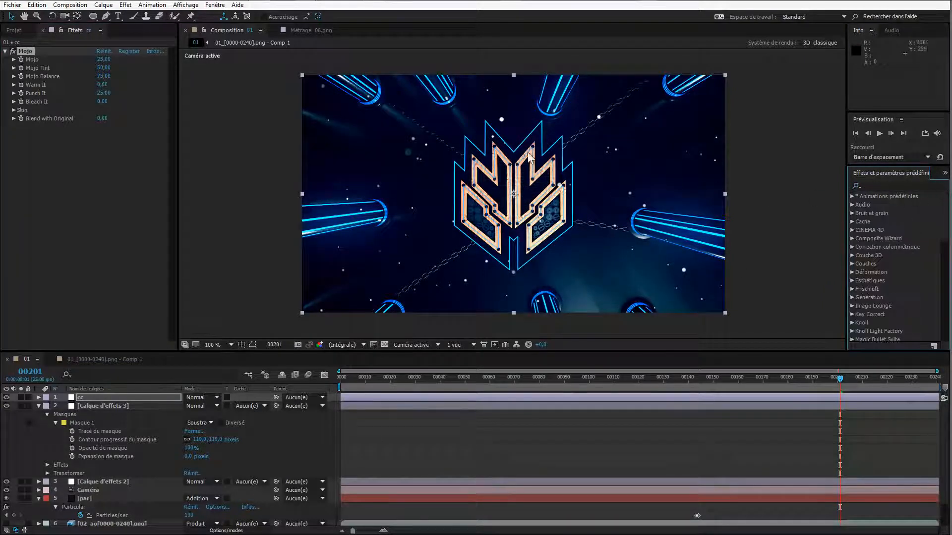
Set the cc layer's Mojo effect to Mojo 5.70, Mojo Tint 19.39, Mojo Balance 78.33 and Punch It 0
click(14, 101)
click(13, 76)
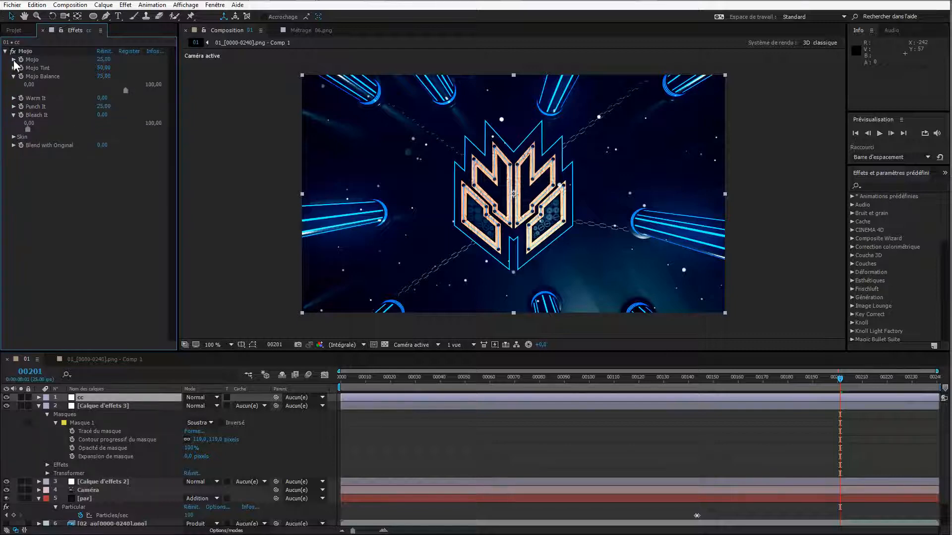
click(14, 58)
click(13, 81)
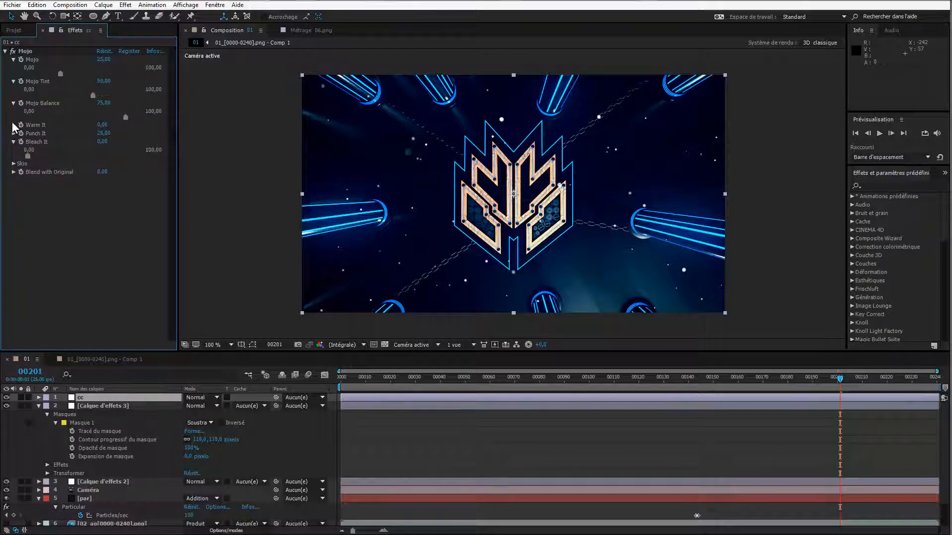
click(14, 132)
click(13, 125)
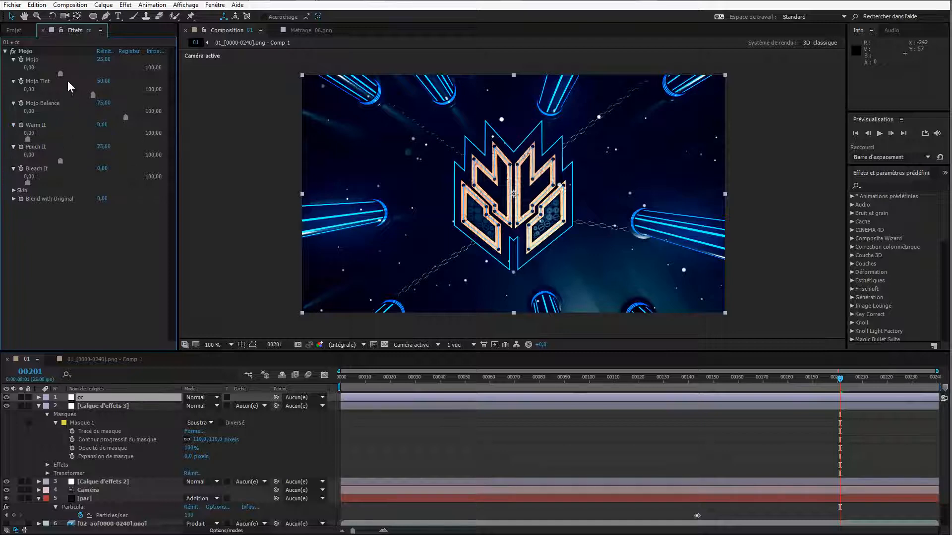
drag(61, 74, 37, 75)
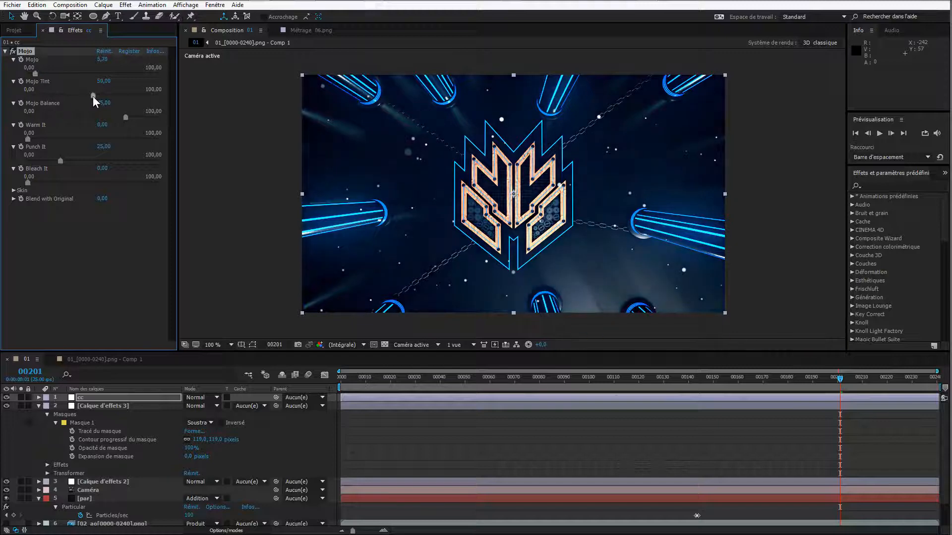
drag(94, 96, 48, 99)
mouse_move(122, 117)
mouse_down()
mouse_move(31, 117)
mouse_move(186, 123)
mouse_move(37, 126)
mouse_move(163, 131)
mouse_move(129, 118)
mouse_up()
drag(31, 141, 21, 182)
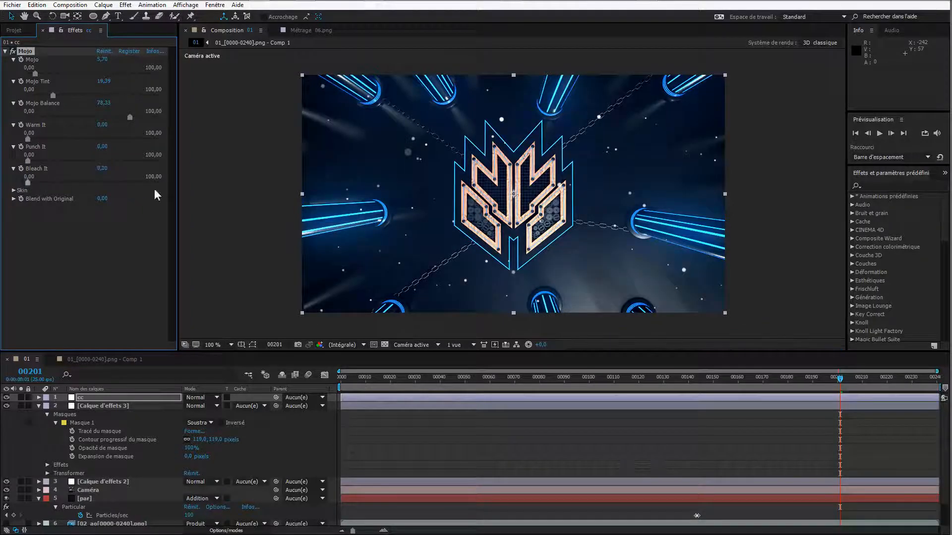
Compare frame 201 with the Mojo effect disabled and enabled
click(12, 51)
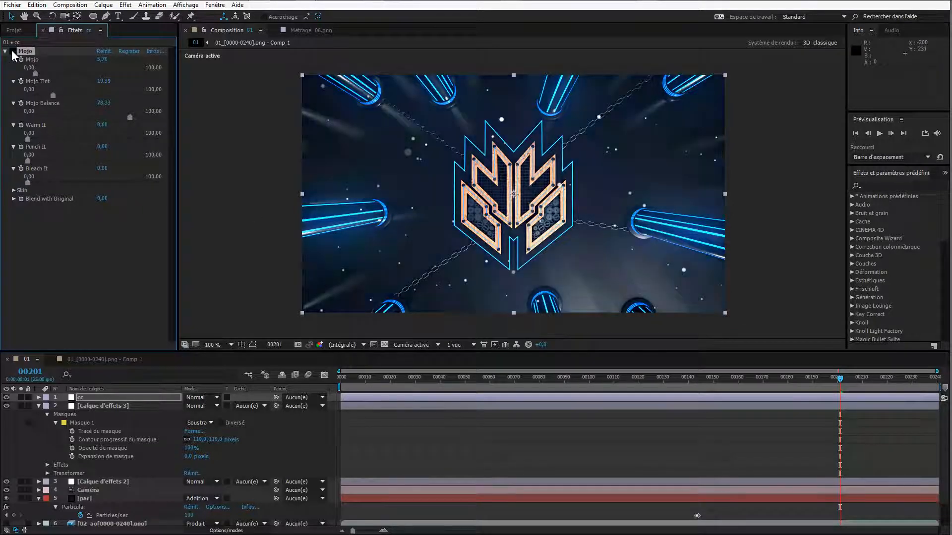
click(13, 51)
click(12, 51)
click(12, 51)
click(12, 51)
click(13, 51)
click(12, 51)
Check the color grade at several frames between 13 and 171, comparing the image with and without Mojo at frame 13
click(489, 382)
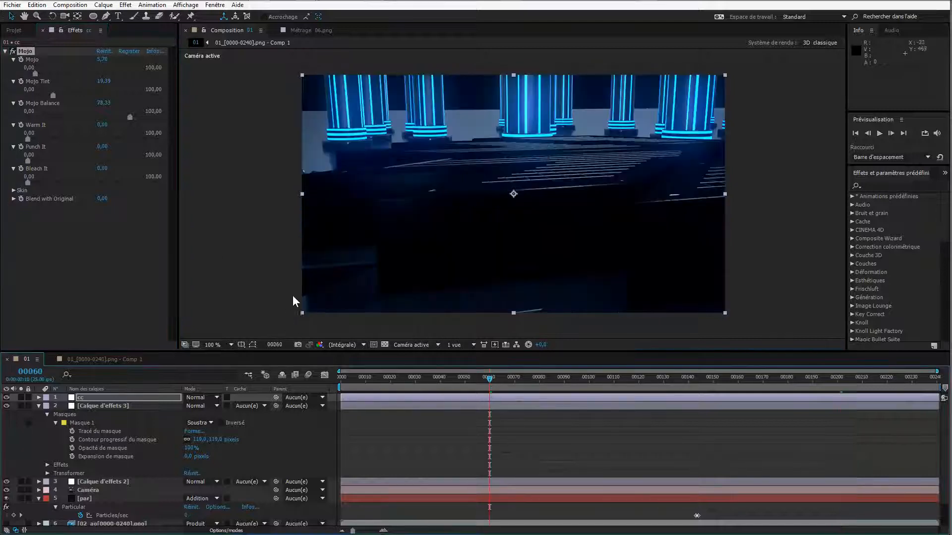
click(625, 382)
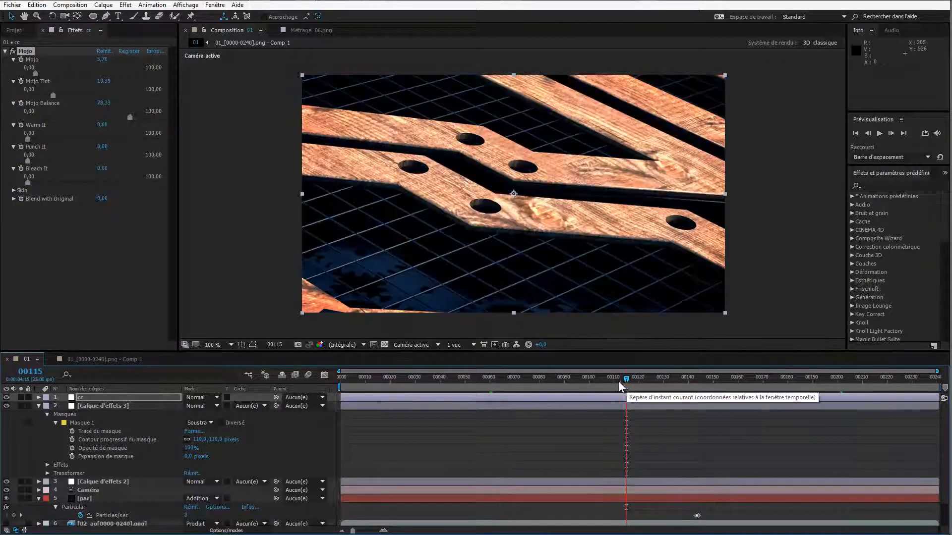
click(425, 376)
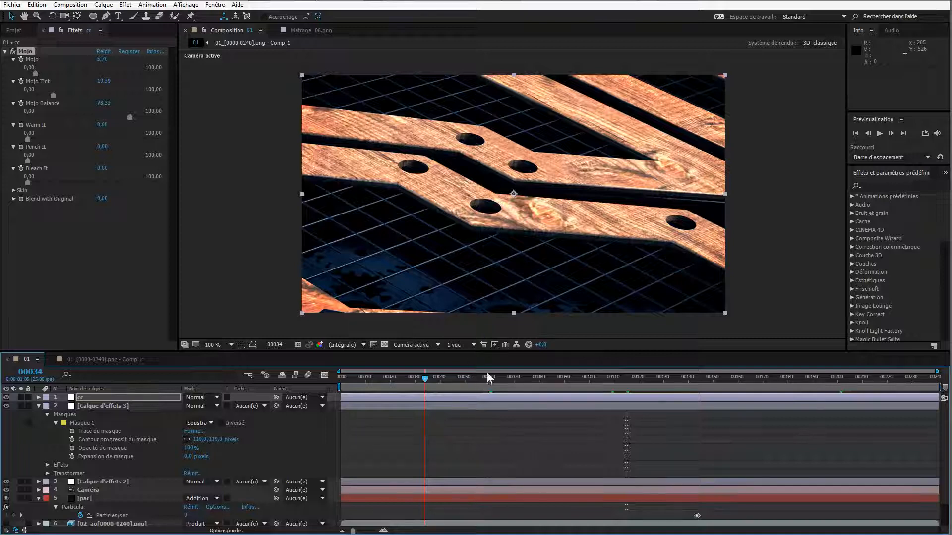
click(491, 382)
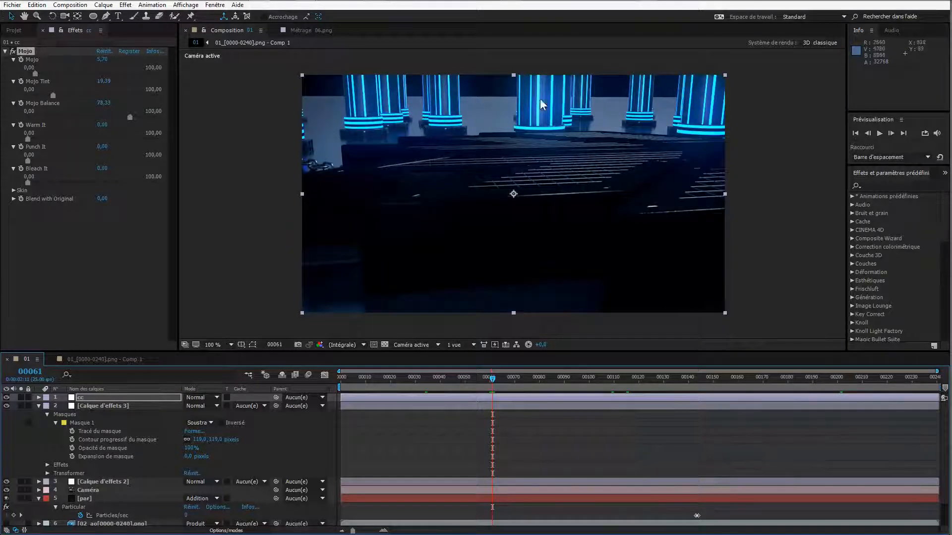
click(374, 384)
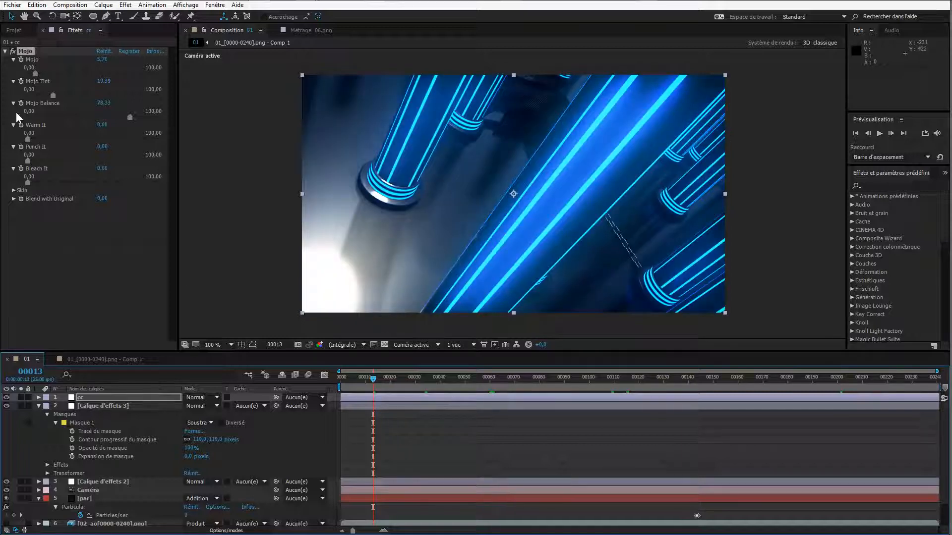
click(12, 50)
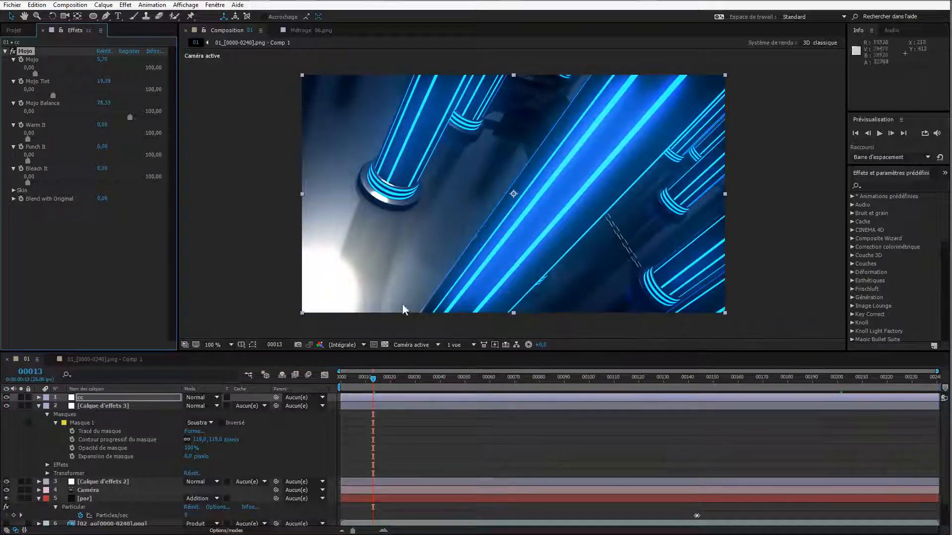
click(13, 52)
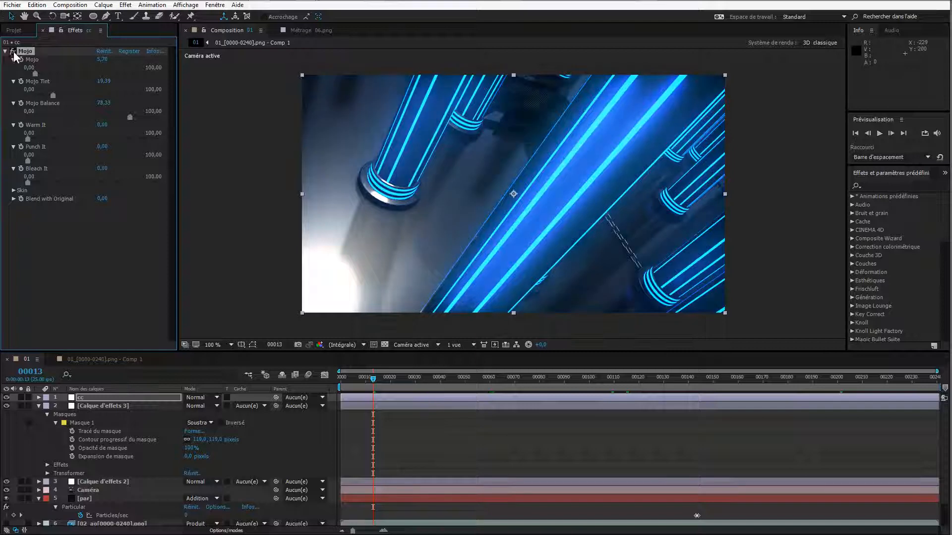
click(13, 51)
click(765, 379)
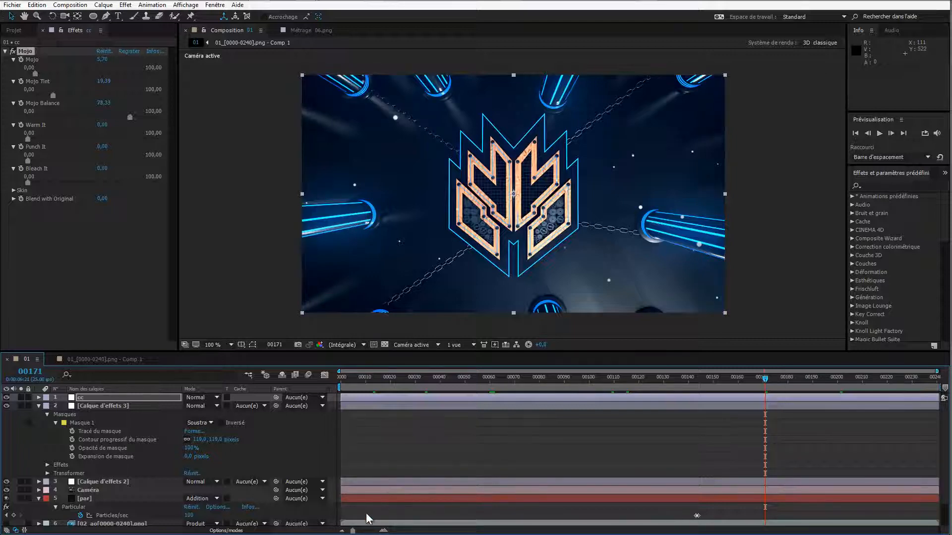
Collapse the expanded properties of all layers in composition 01 and clear the layer selection
key(ctrl+a)
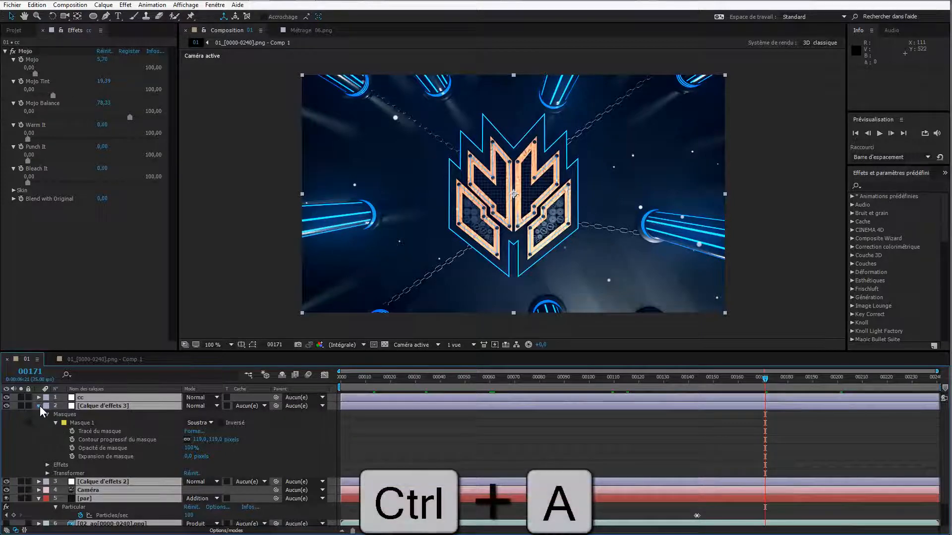
click(40, 406)
click(148, 483)
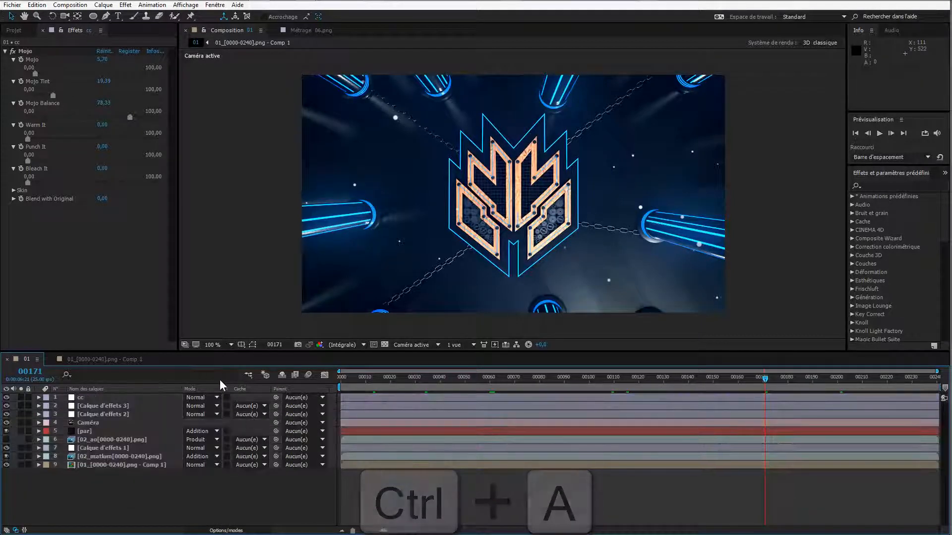
Add composition 01 to the render queue
key(ctrl+m)
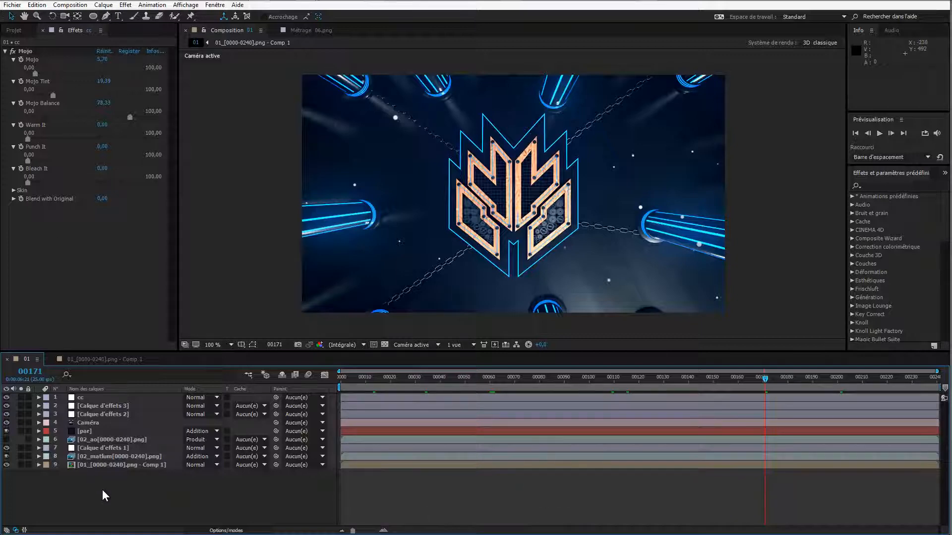
key(ctrl+m)
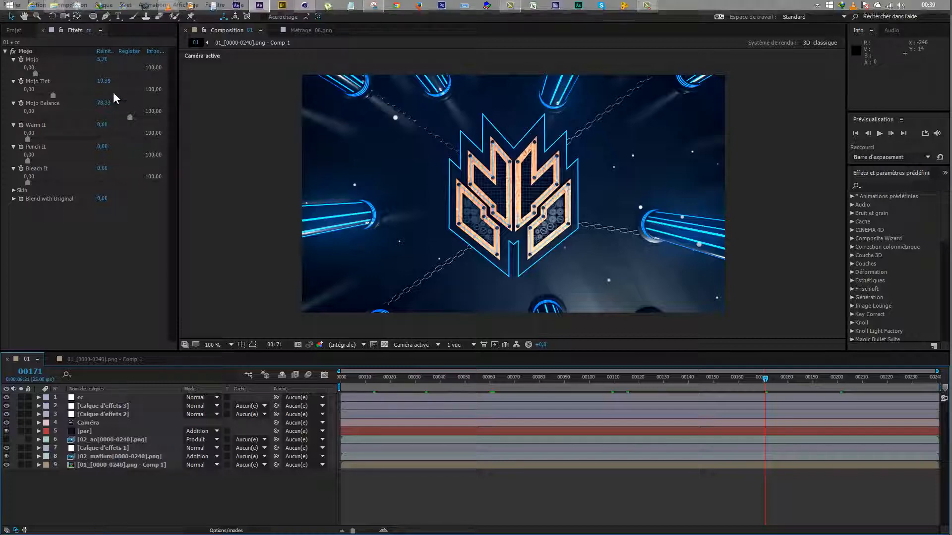
click(69, 6)
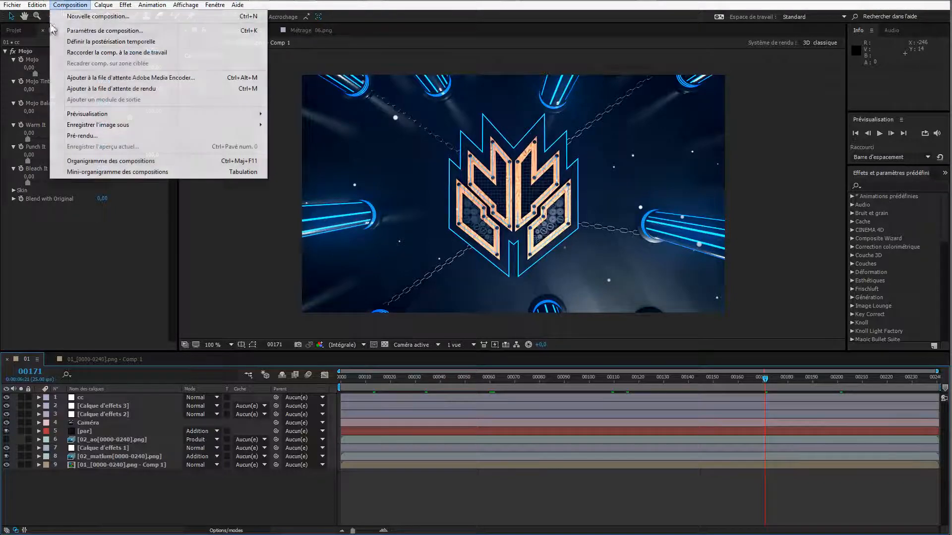
click(99, 88)
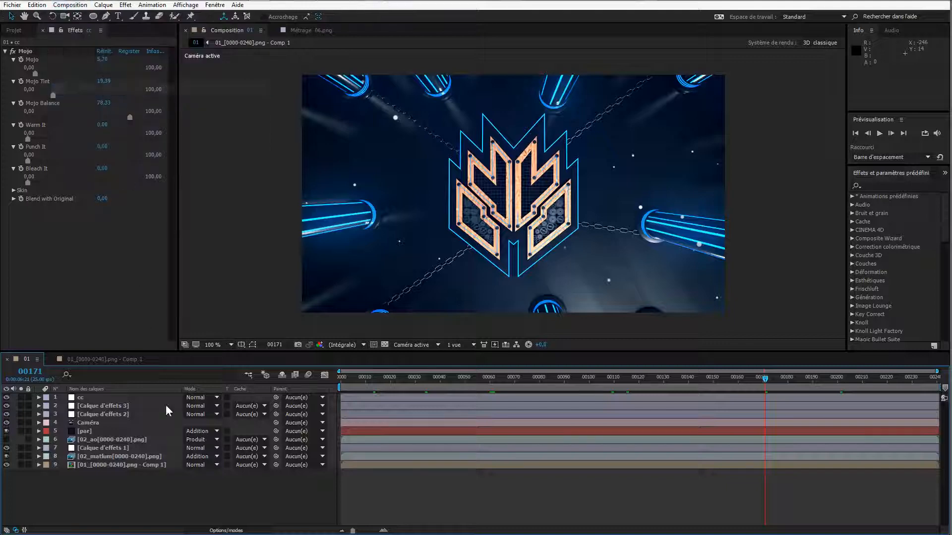
Set the output module format of composition 01's render item to QuickTime
click(111, 424)
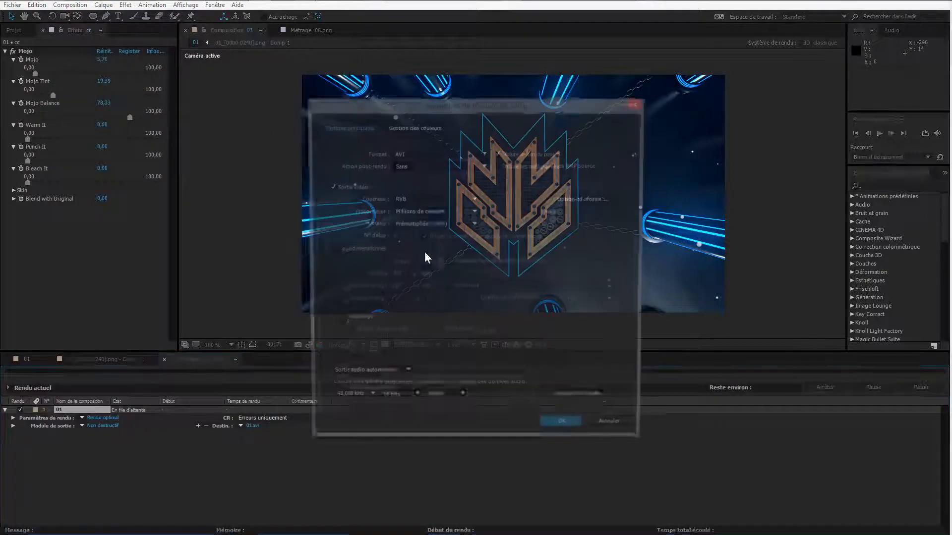
click(446, 154)
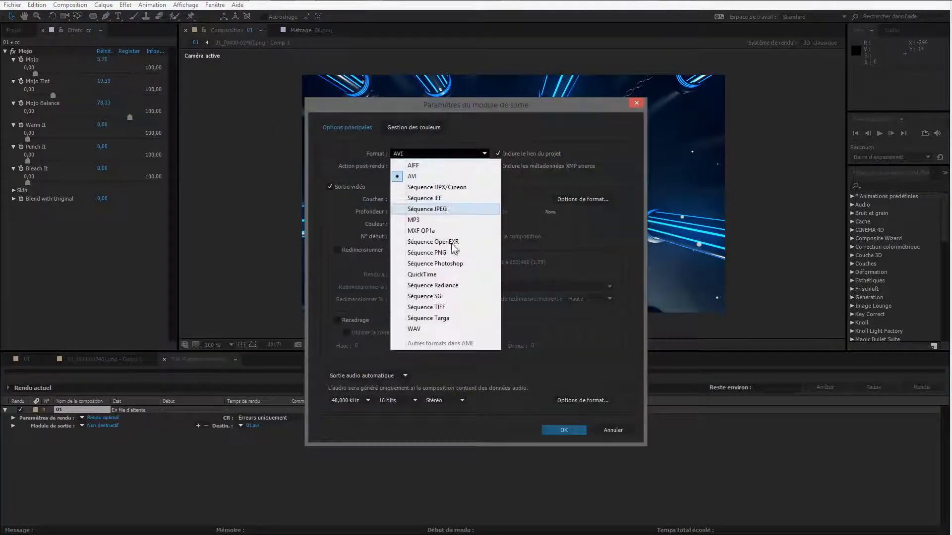
click(430, 274)
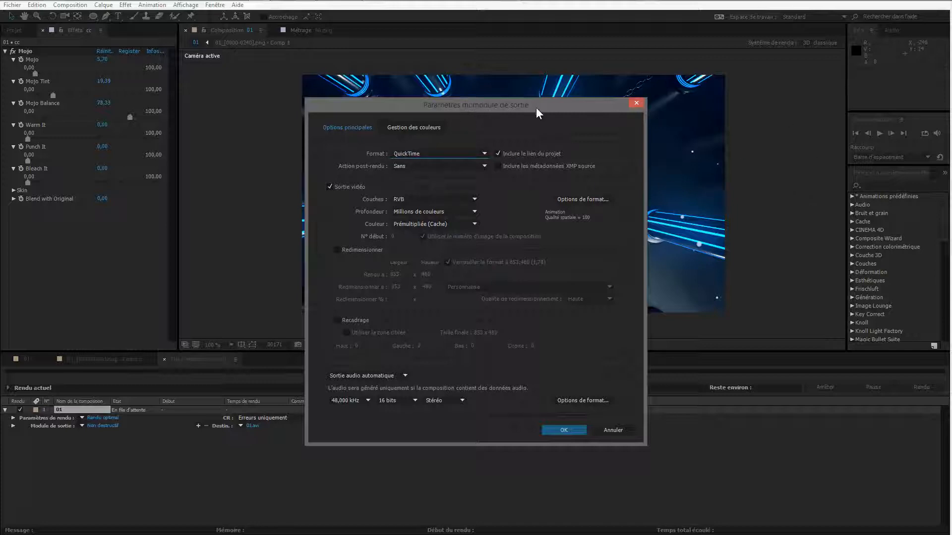
drag(578, 106, 371, 83)
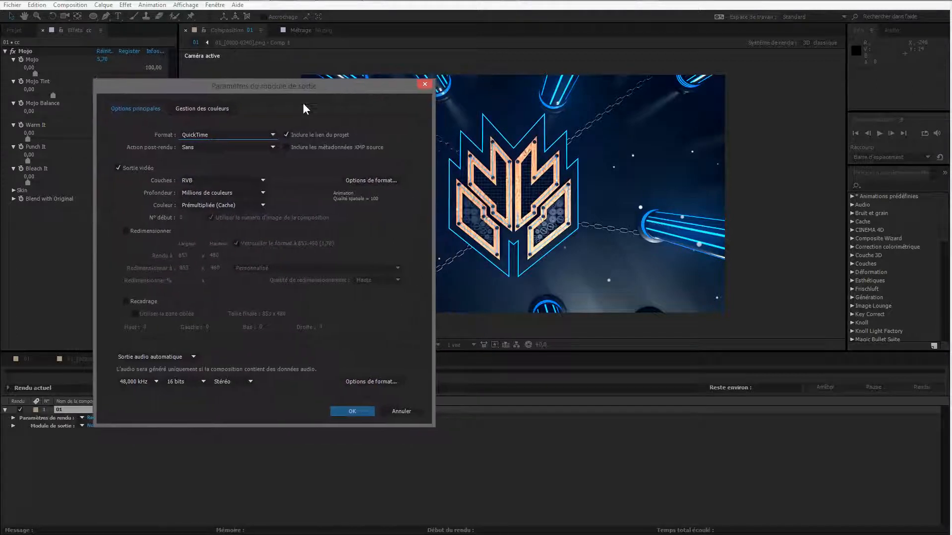
click(216, 136)
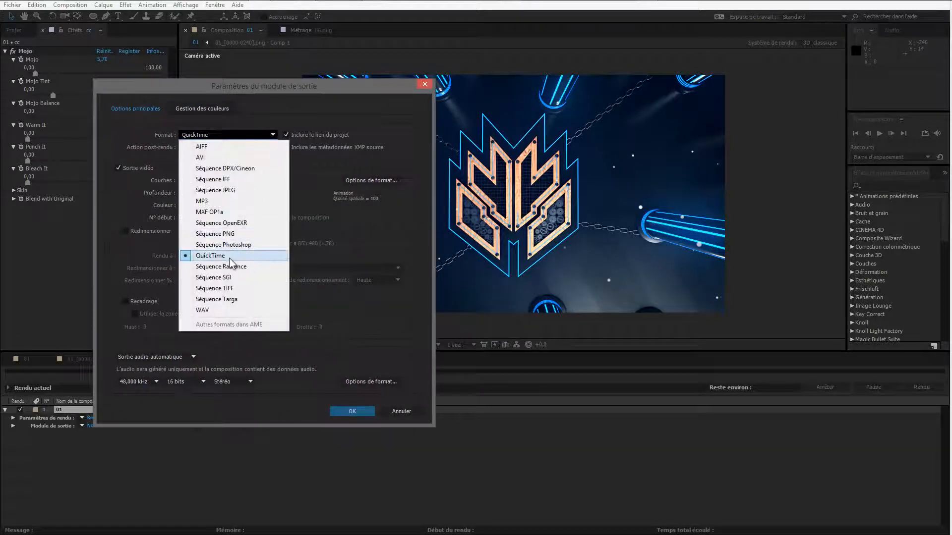
click(314, 227)
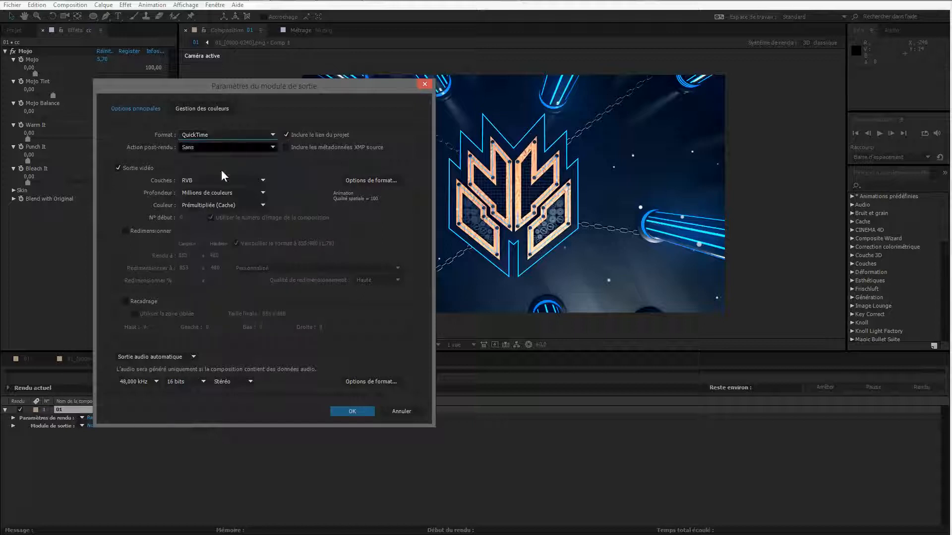
Disable the audio output (Sortie audio désactivée) and accept the output module settings
click(180, 359)
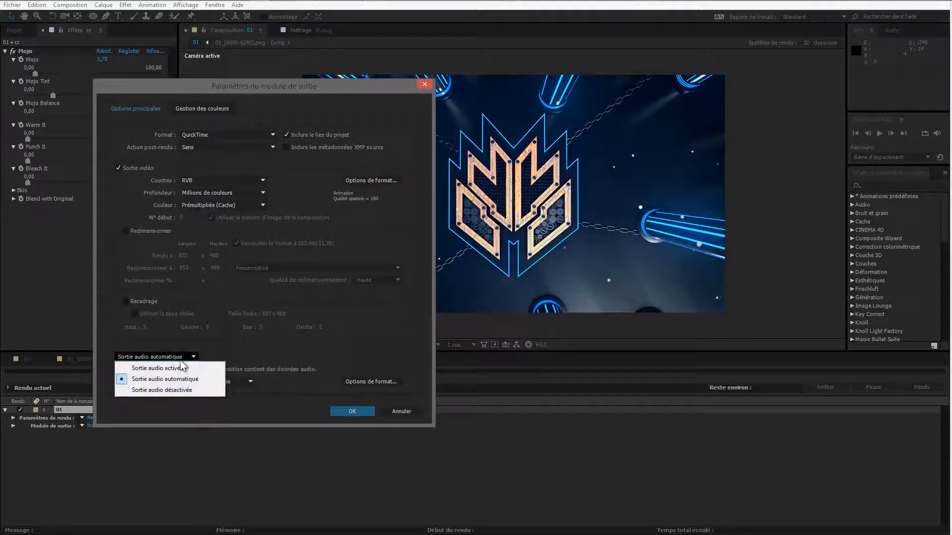
click(184, 390)
click(353, 411)
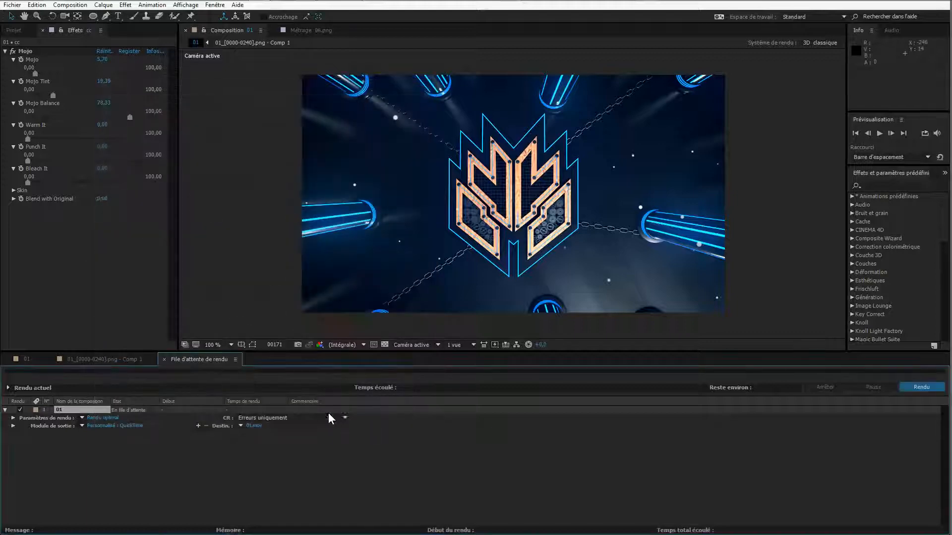
Select the Animation video codec in the output module's QuickTime format options and accept the settings
click(107, 427)
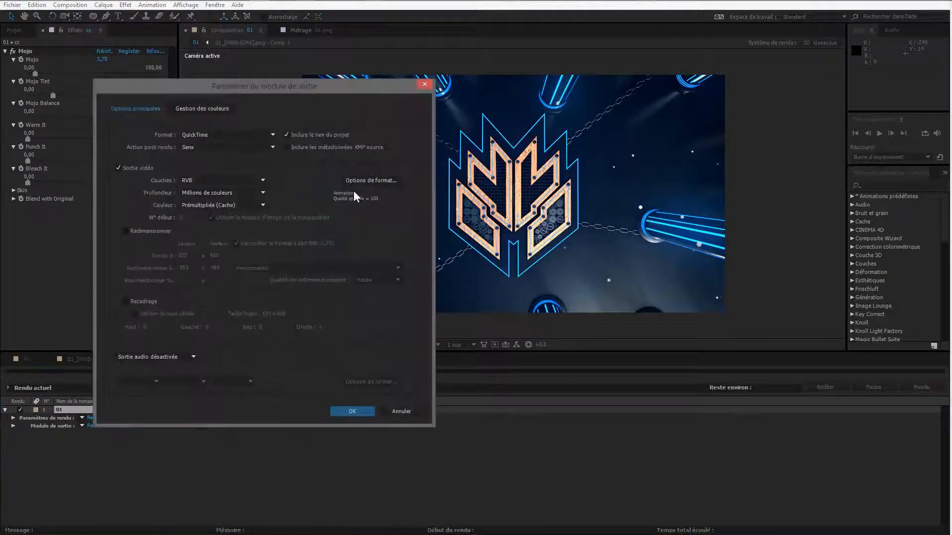
click(353, 187)
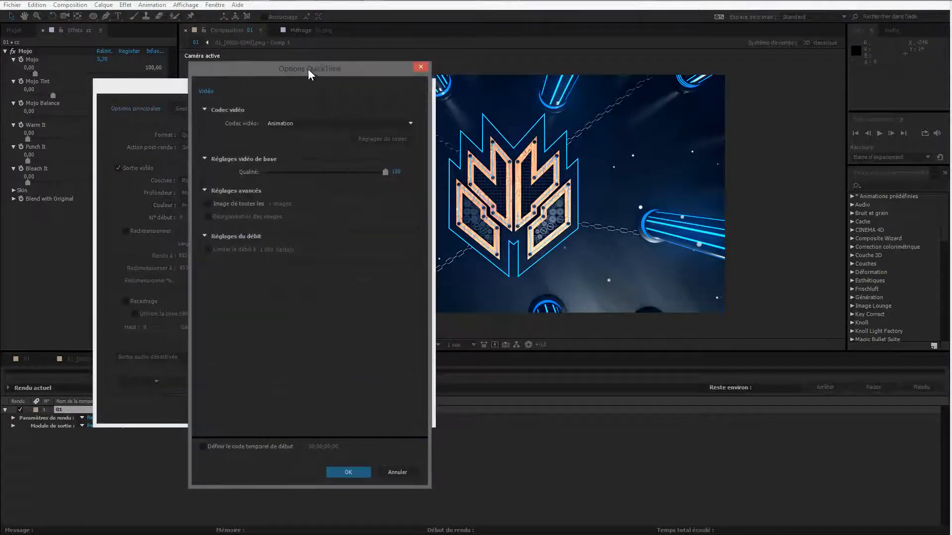
drag(308, 69, 702, 83)
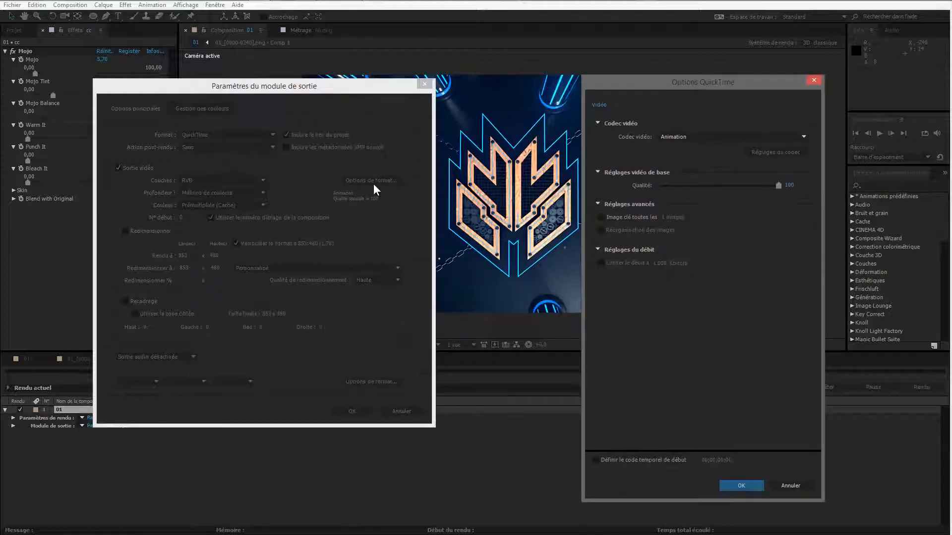
click(674, 140)
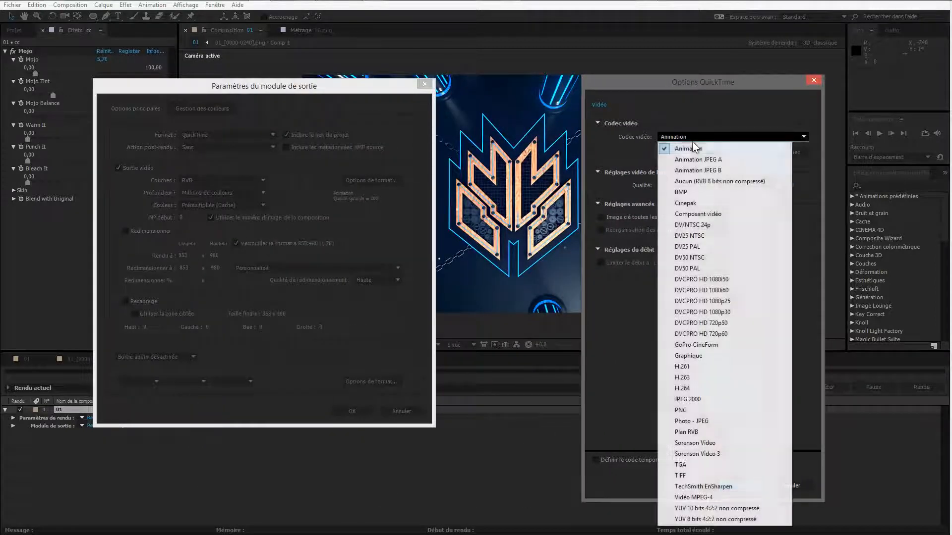
click(694, 150)
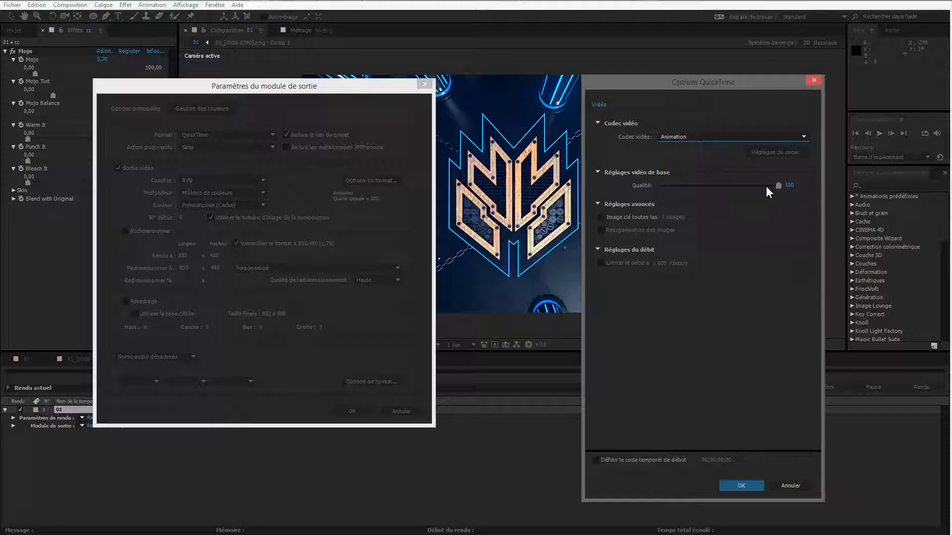
click(747, 489)
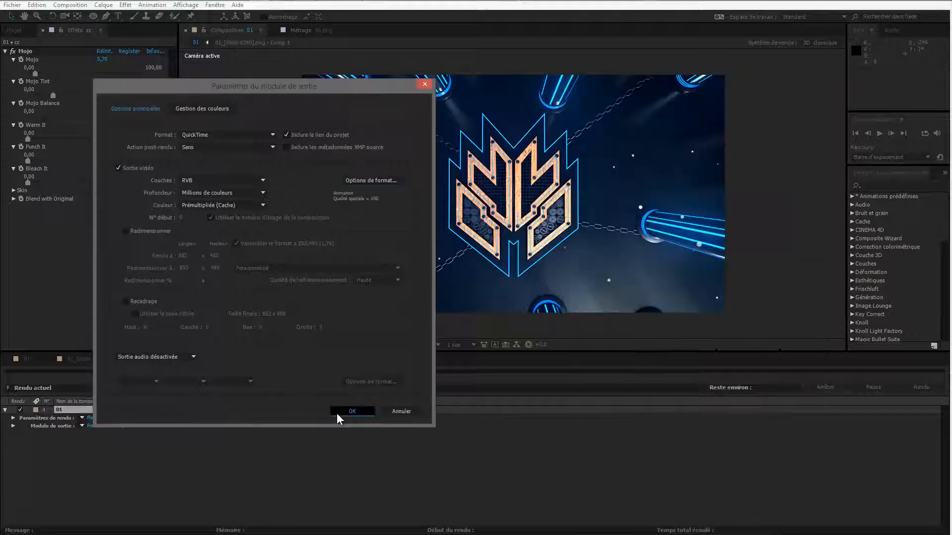
click(340, 411)
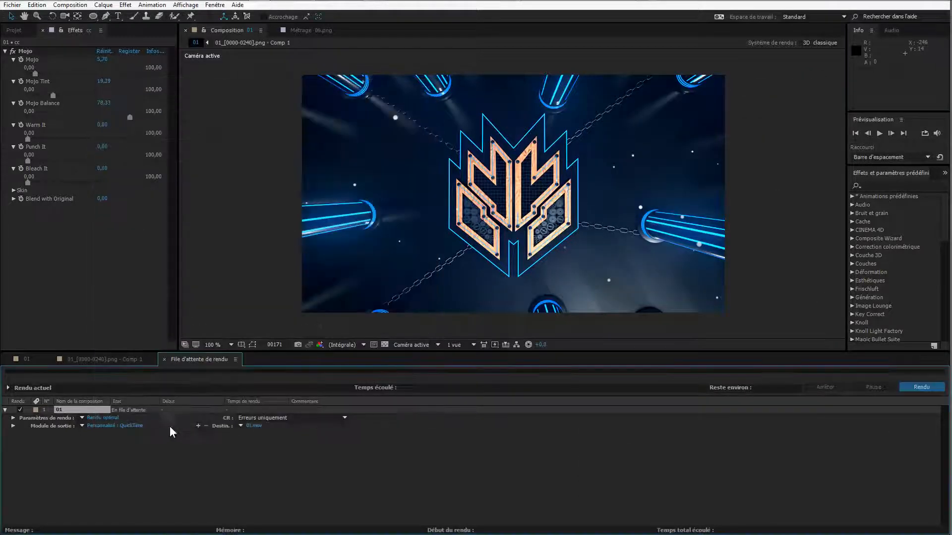
Set the render destination to 01.mov in the Tuto 04 folder and start the render
click(255, 426)
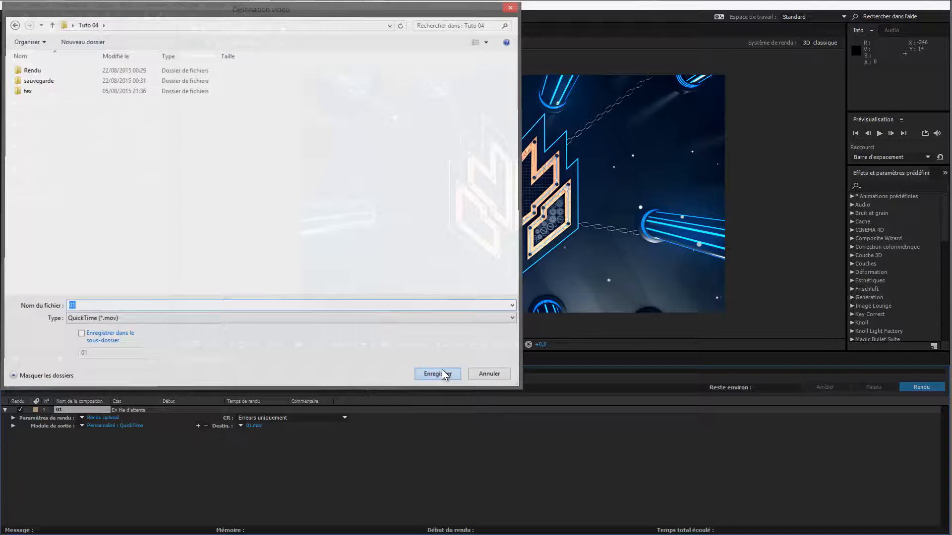
click(442, 371)
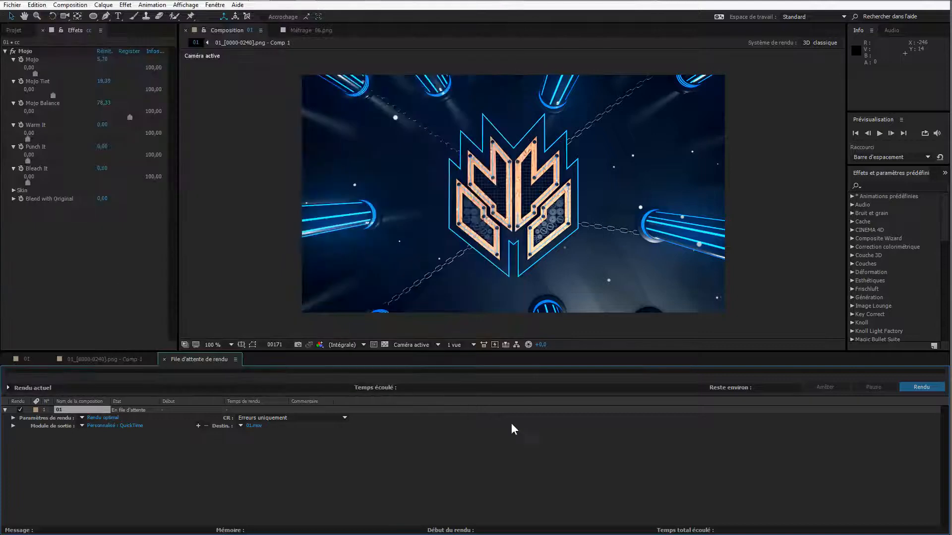
click(912, 387)
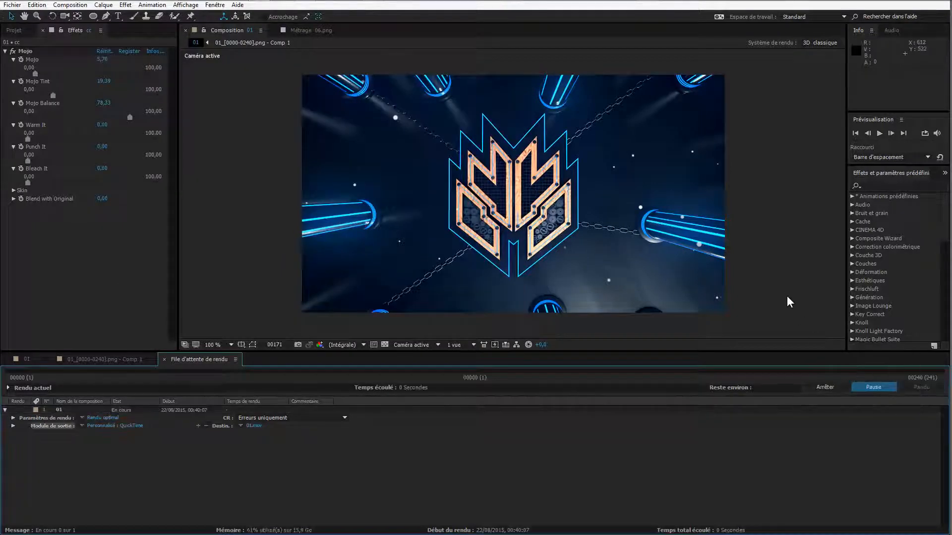